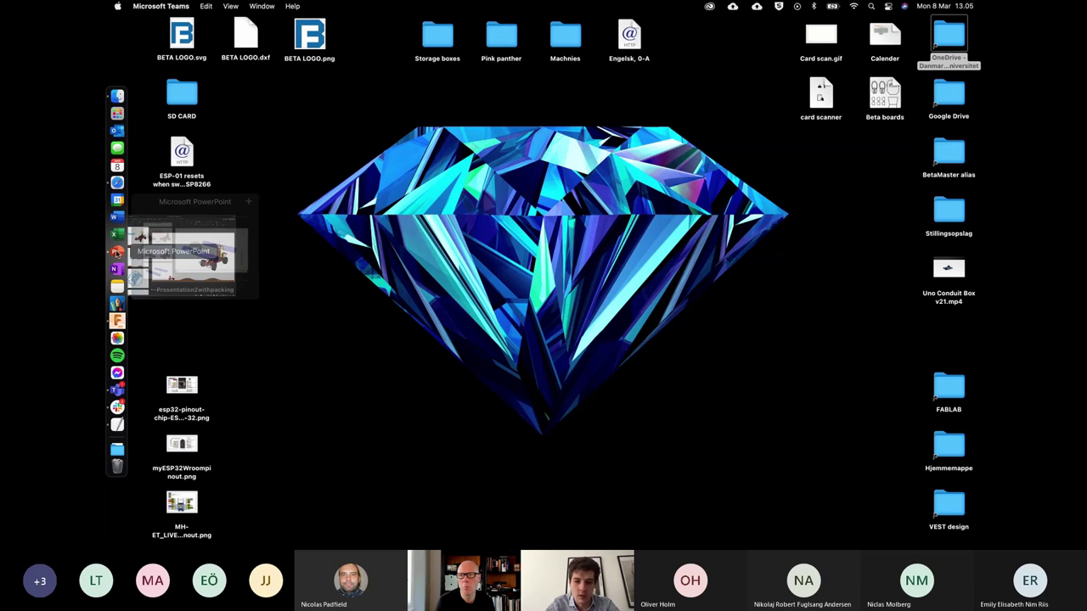
Bring PowerPoint forward and run the Presentation2withpacking slideshow from the BlueAccess title slide.
{"action": "left_click", "coordinate": [183, 255]}
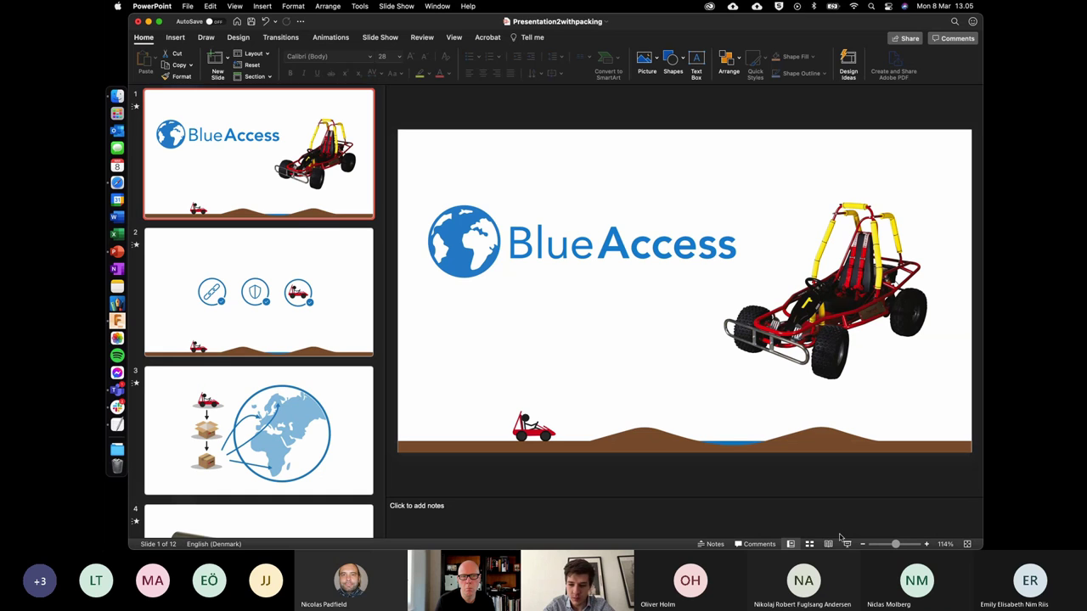
{"action": "left_click", "coordinate": [846, 544]}
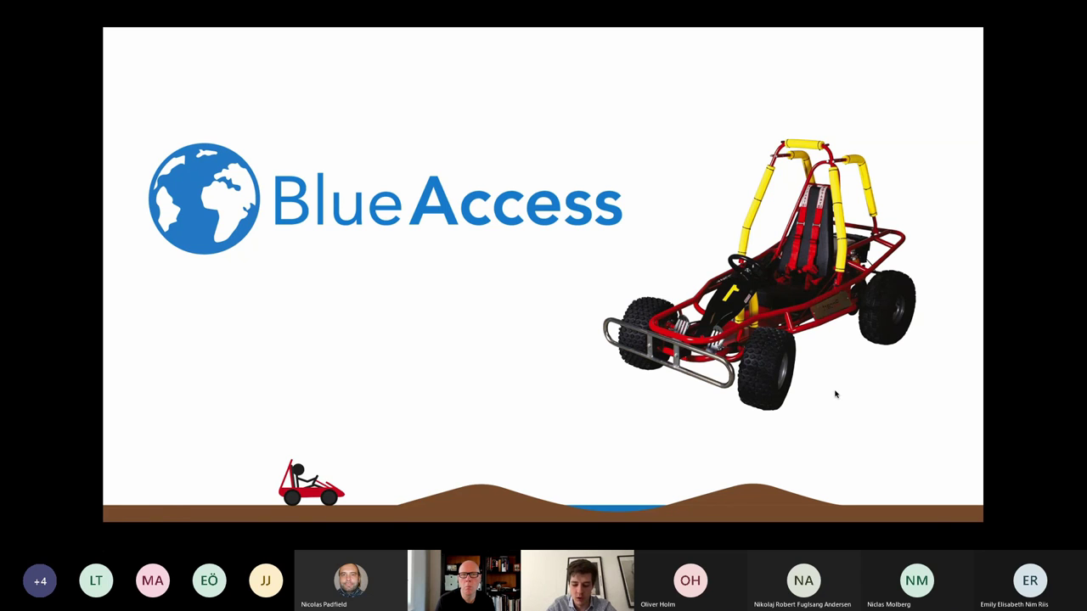
Step through the checkmark and globe slides until the rotating 3-D tube render video plays.
{"action": "key", "text": "Right"}
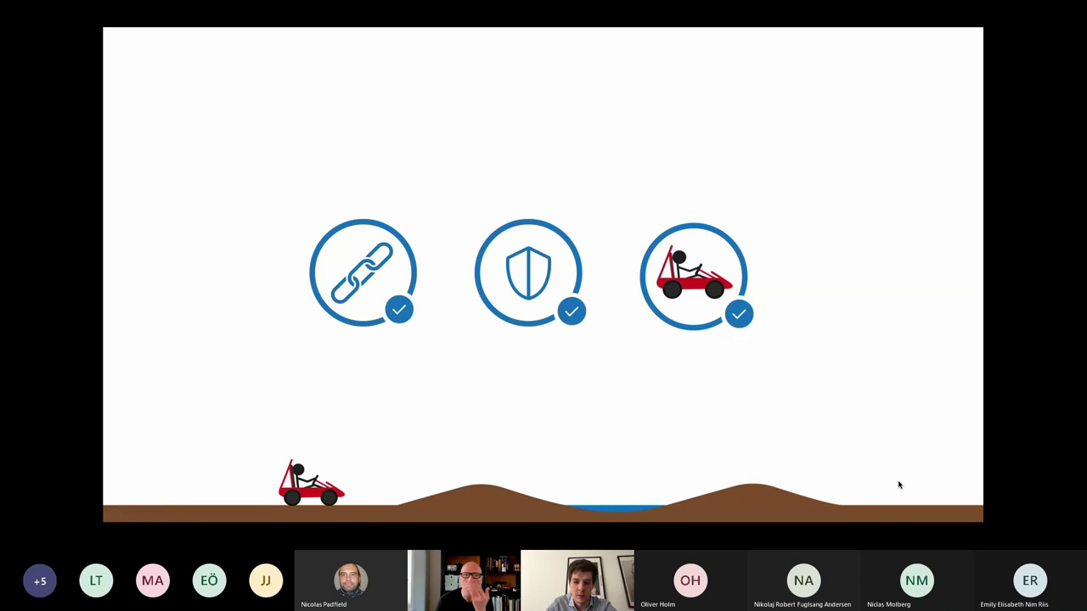
{"action": "key", "text": "Right"}
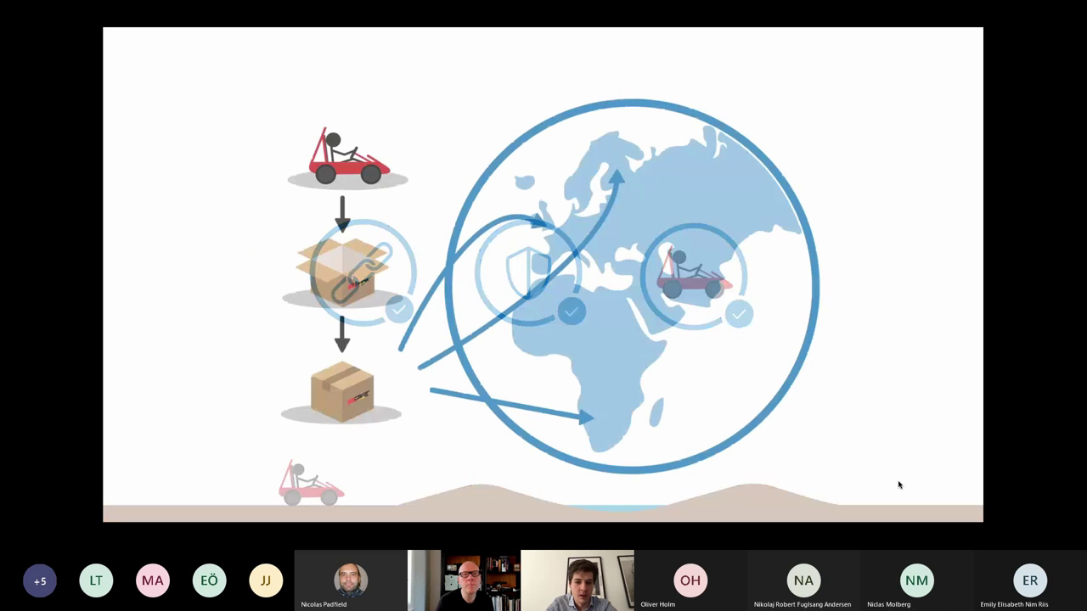
{"action": "key", "text": "Right"}
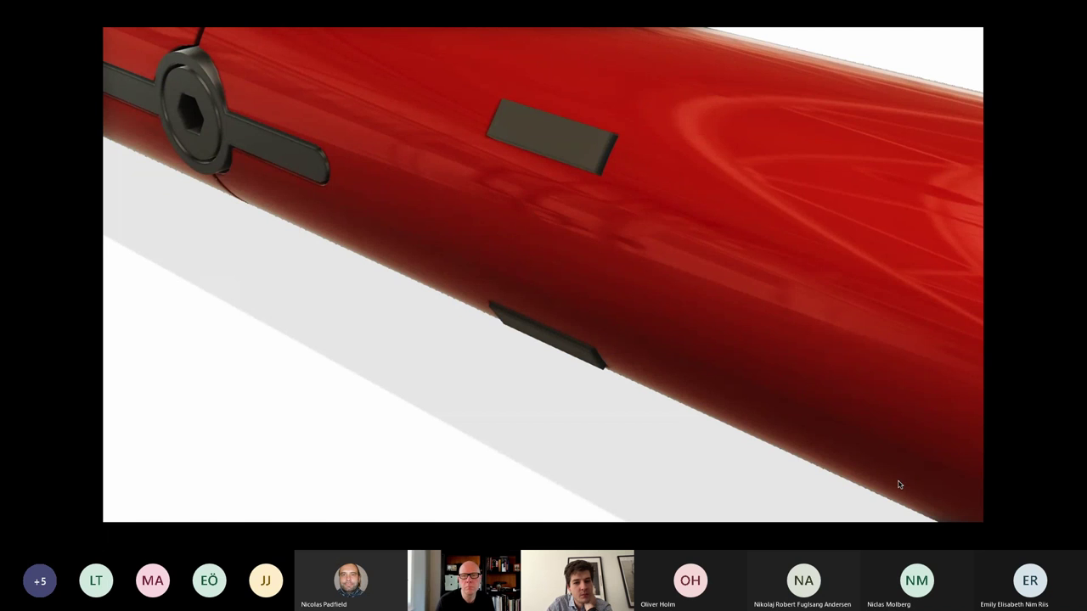
{"action": "key", "text": "Right"}
{"action": "key", "text": "Left"}
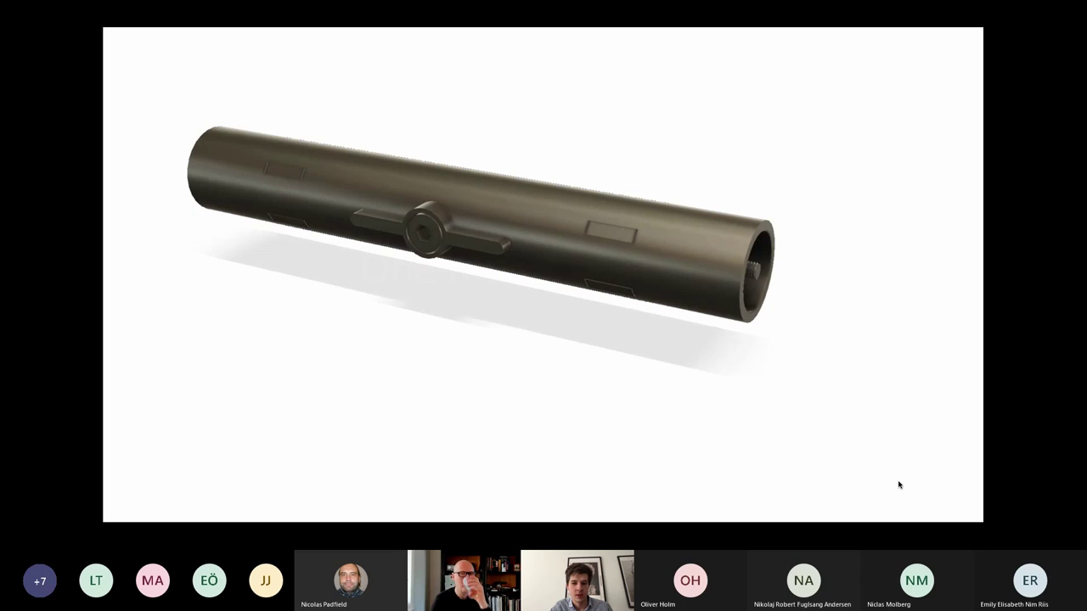
Advance to the 'One more thing...' slide, then exit the slideshow to slide 10.
{"action": "key", "text": "Right"}
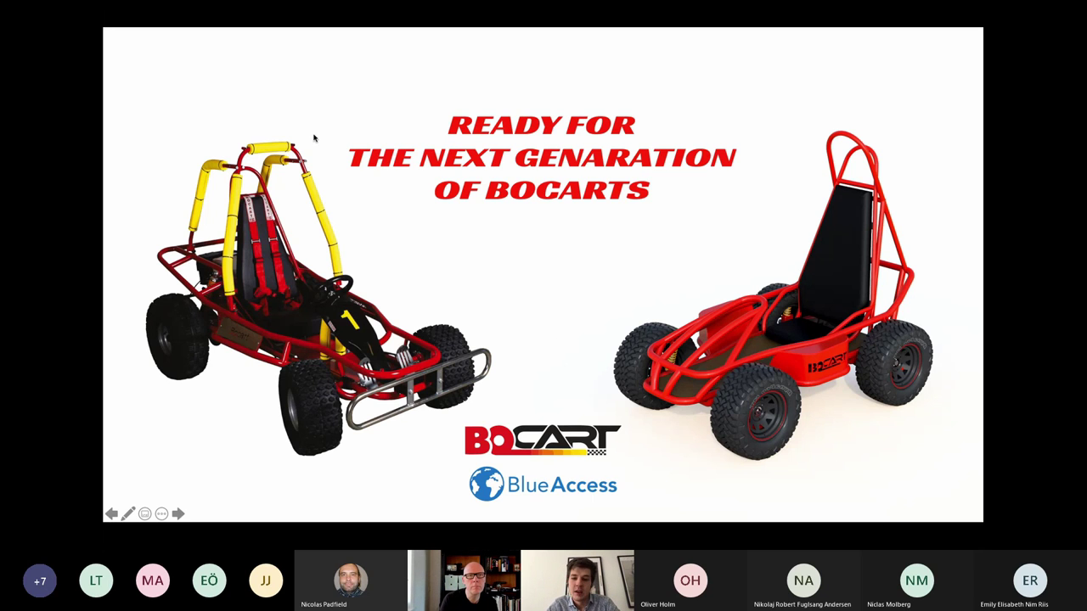
{"action": "key", "text": "Escape"}
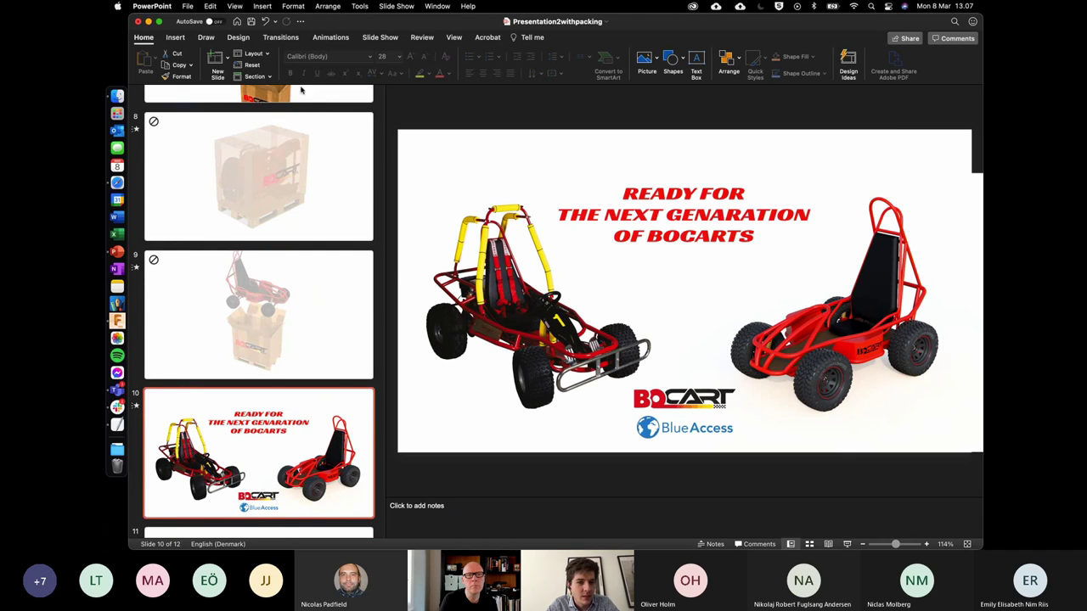
Minimize PowerPoint and switch the Uno Conduit Box v22 design from DESIGN to ANIMATION.
{"action": "left_click", "coordinate": [147, 21]}
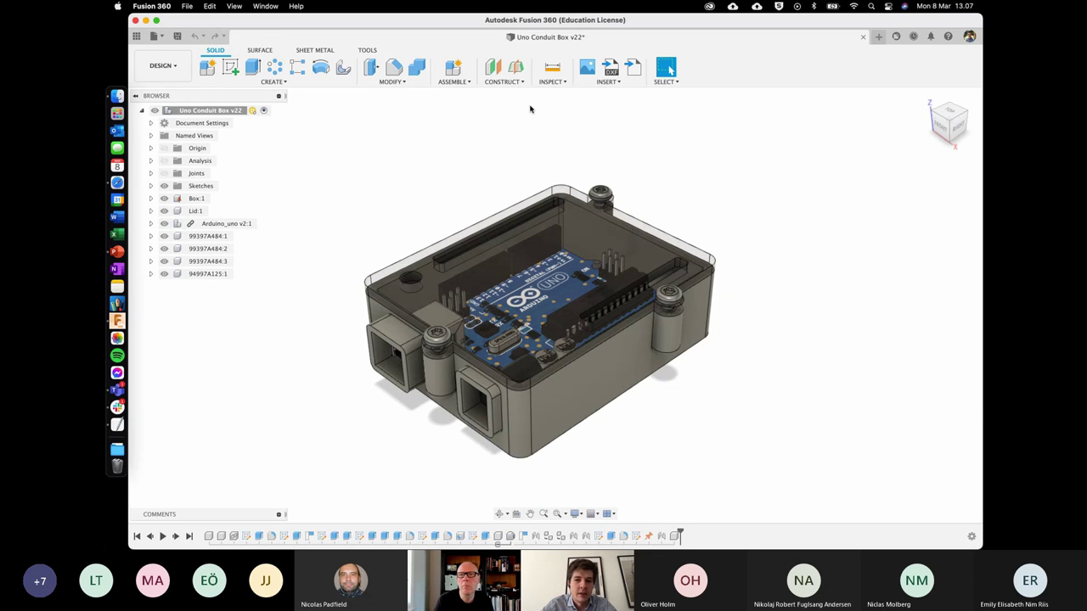
{"action": "left_click", "coordinate": [183, 75]}
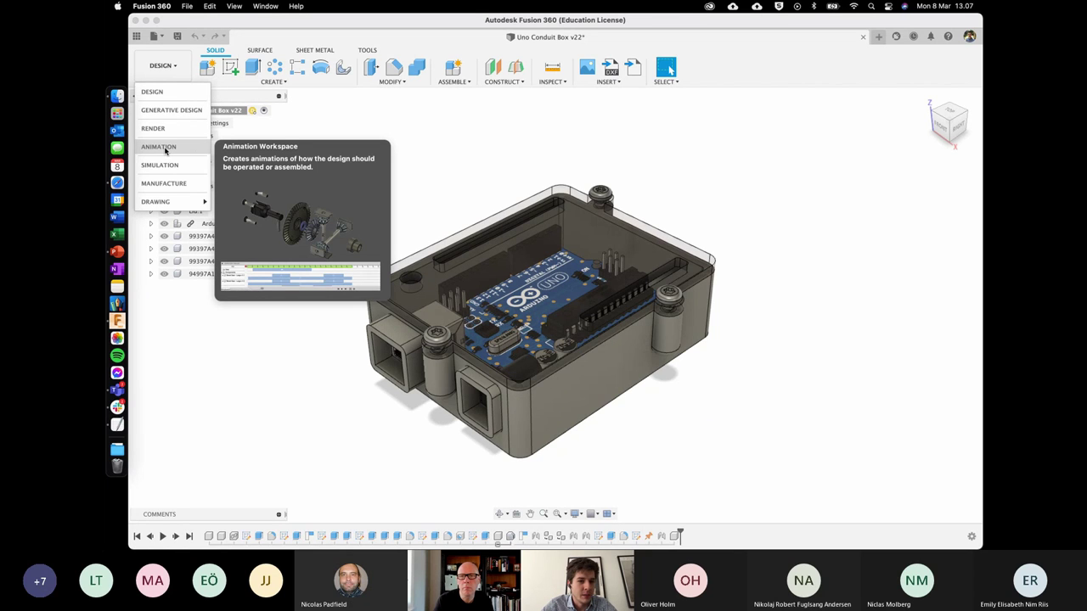
{"action": "left_click", "coordinate": [466, 158]}
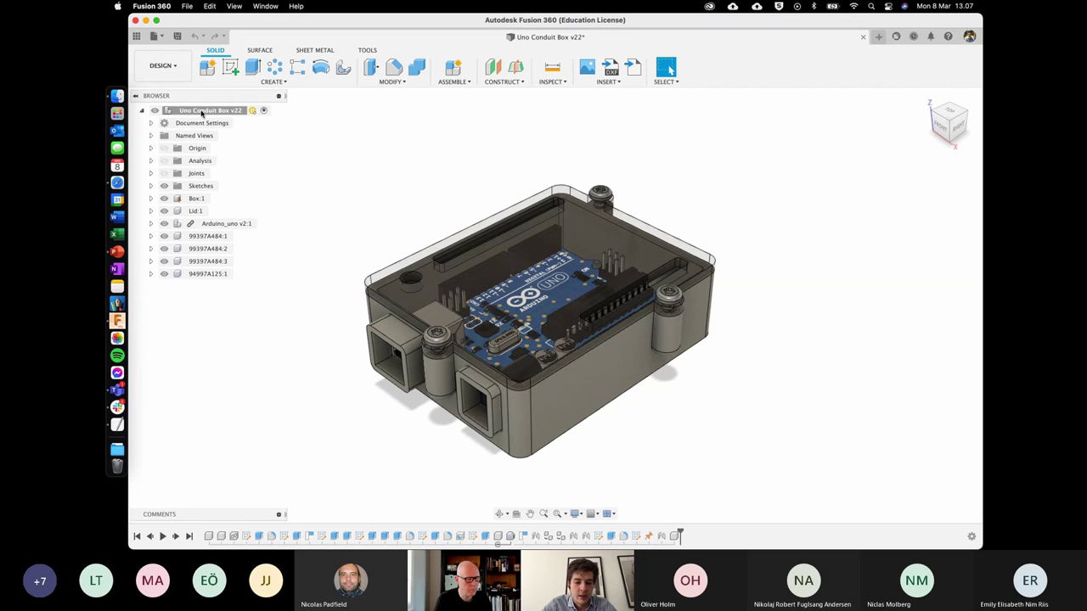
{"action": "left_click", "coordinate": [147, 70]}
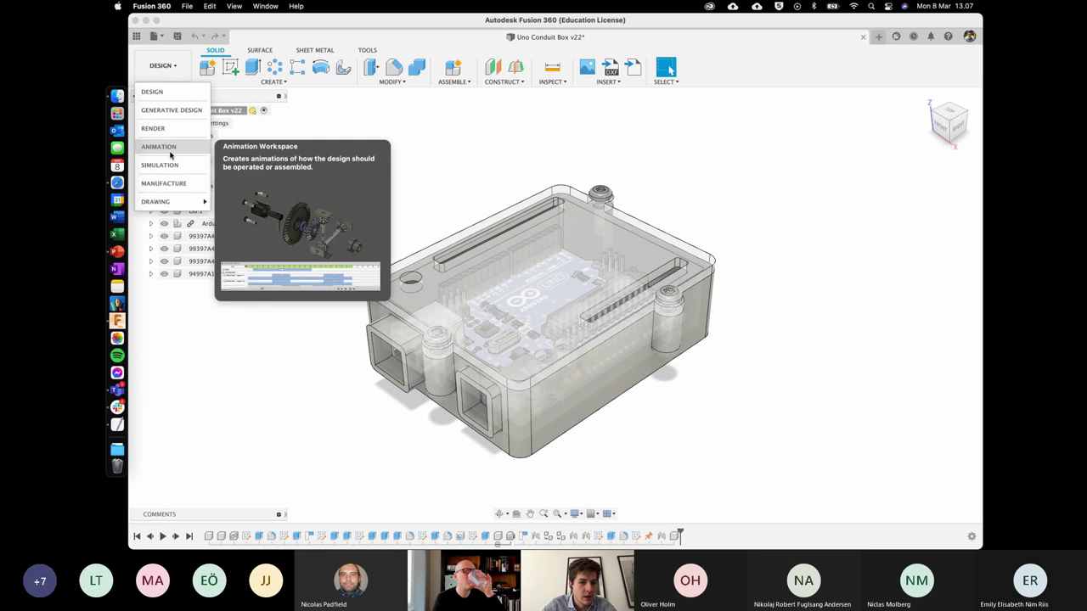
{"action": "left_click", "coordinate": [161, 146]}
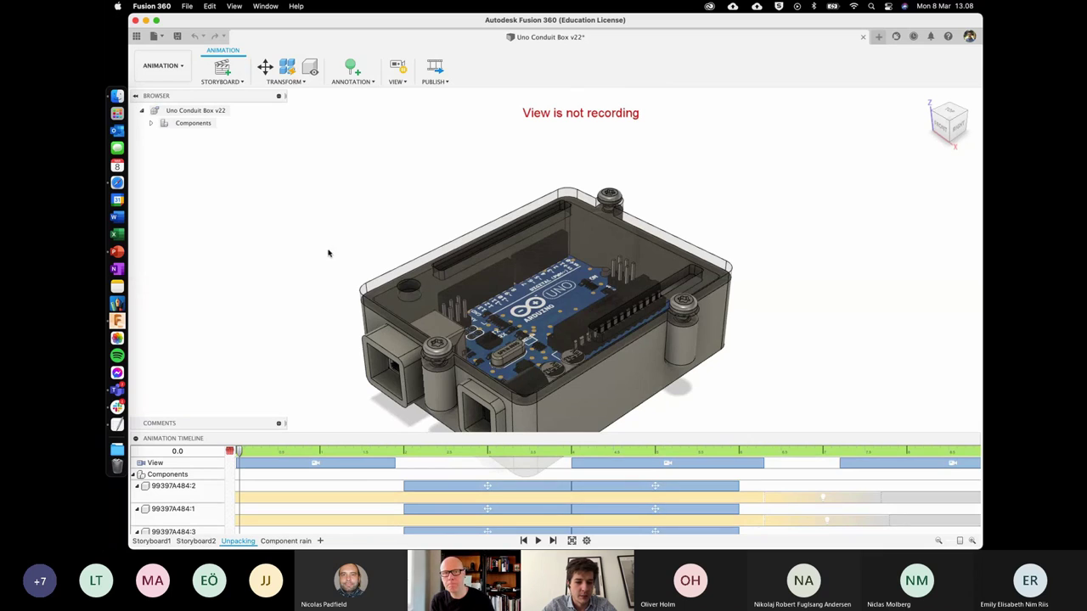
Open the Storyboard1 storyboard and rewind its playhead to the start.
{"action": "left_click", "coordinate": [187, 509]}
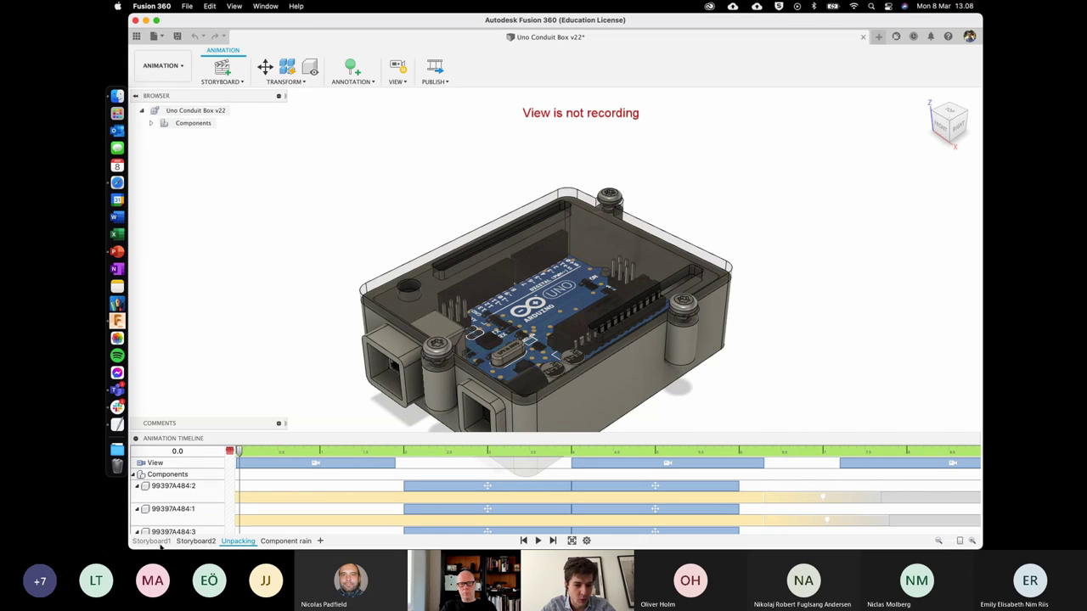
{"action": "left_click", "coordinate": [158, 541]}
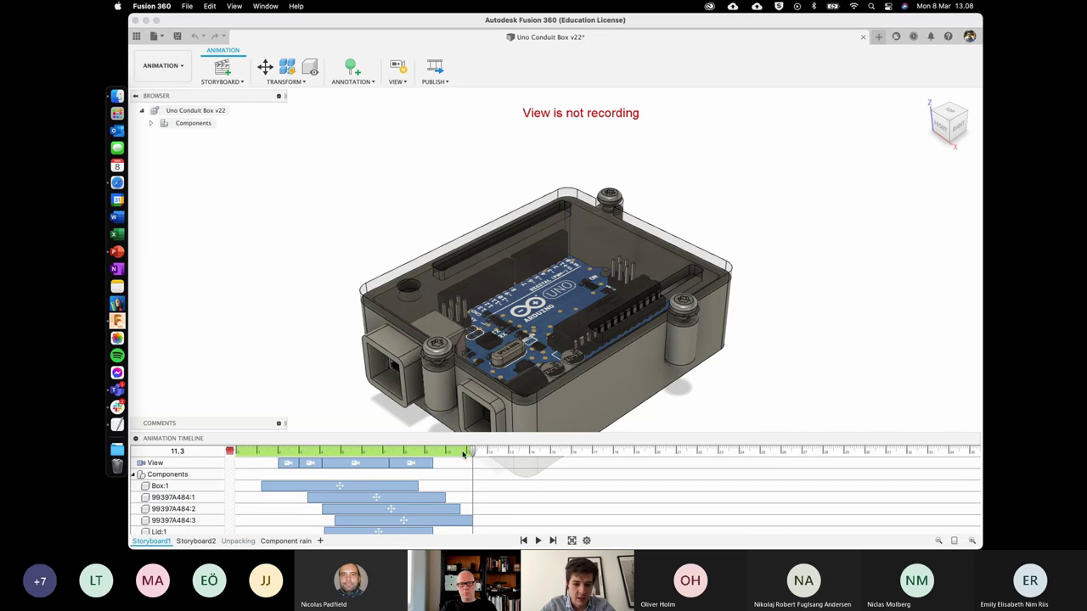
{"action": "left_click_drag", "start_coordinate": [469, 454], "coordinate": [230, 452]}
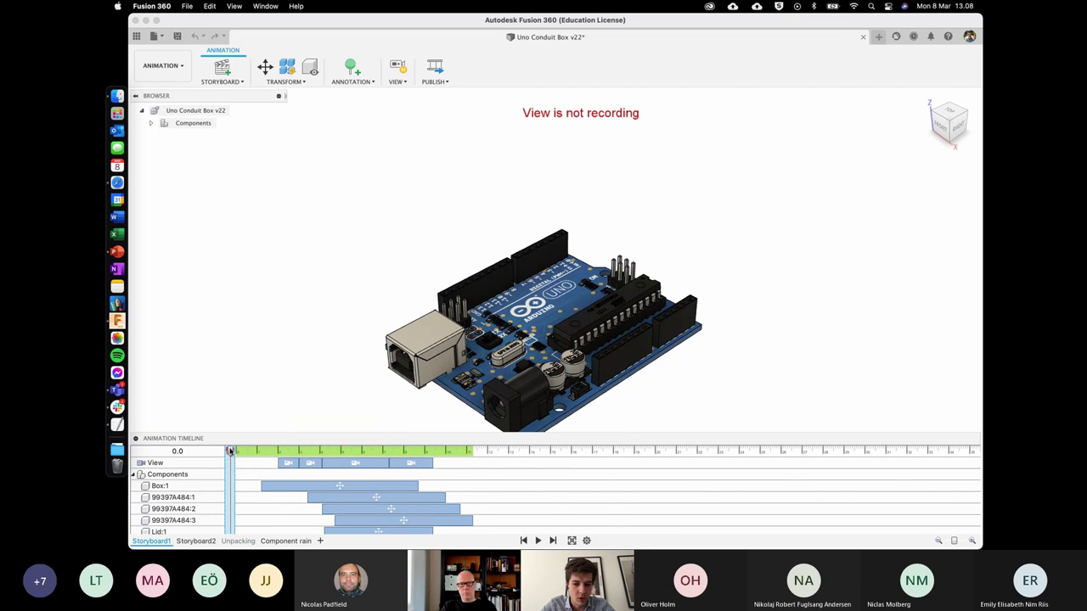
{"action": "left_click", "coordinate": [280, 423]}
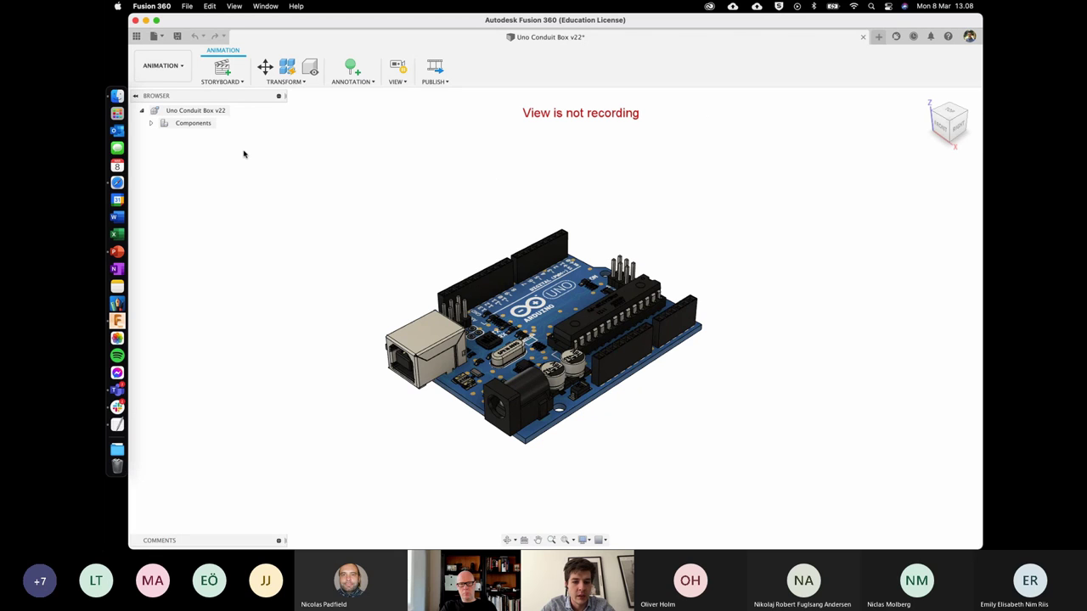
Toggle to Design and back to Animation, then play Storyboard1 from the start to 11.3 s.
{"action": "left_click", "coordinate": [172, 81]}
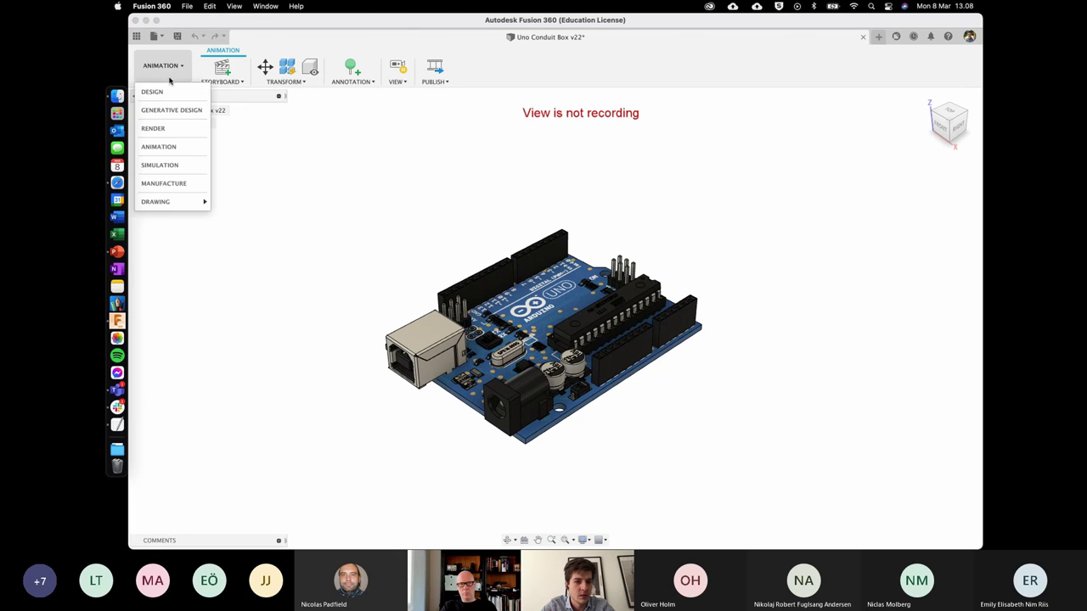
{"action": "left_click", "coordinate": [181, 82]}
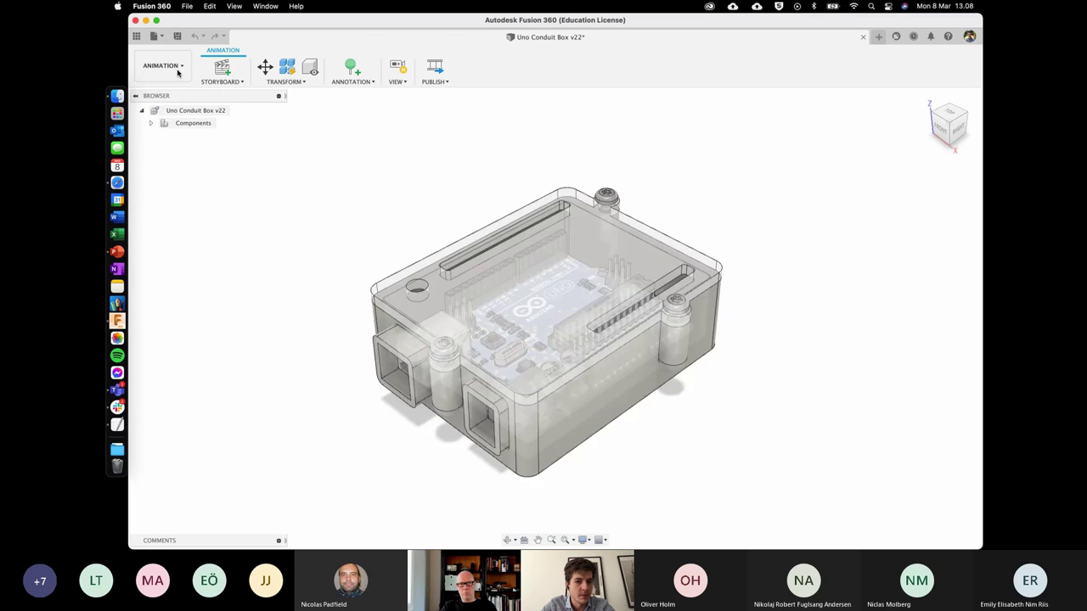
{"action": "left_click", "coordinate": [174, 66]}
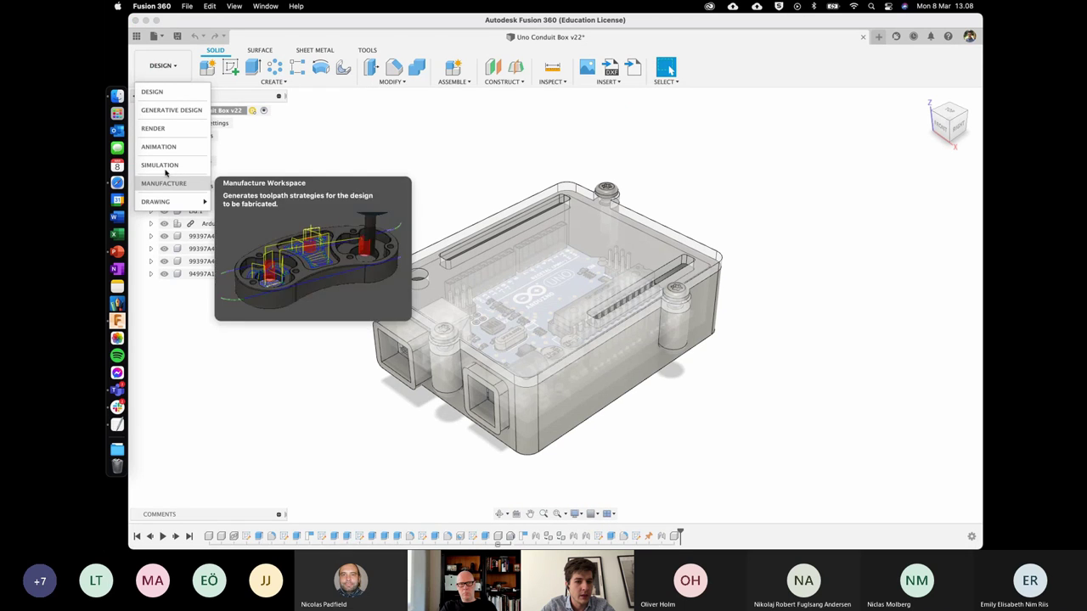
{"action": "left_click", "coordinate": [168, 153]}
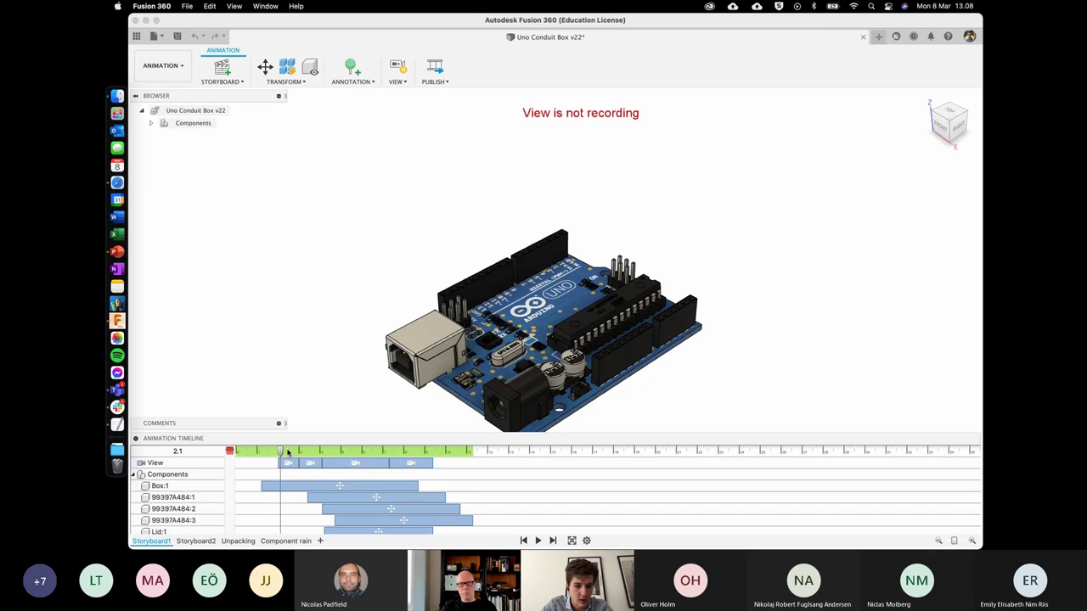
{"action": "left_click", "coordinate": [238, 451]}
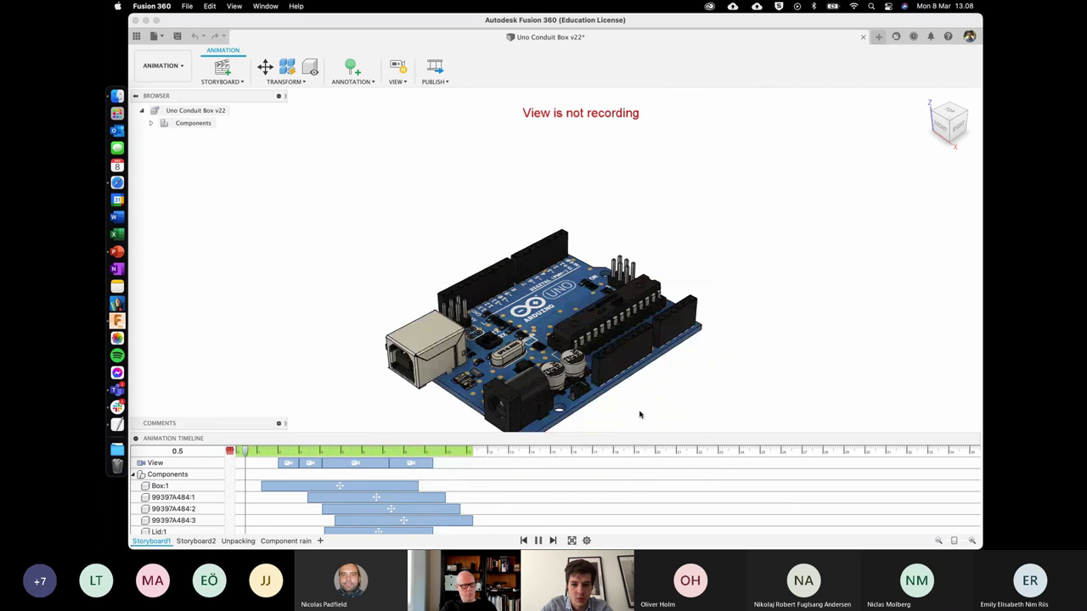
{"action": "left_click", "coordinate": [537, 540]}
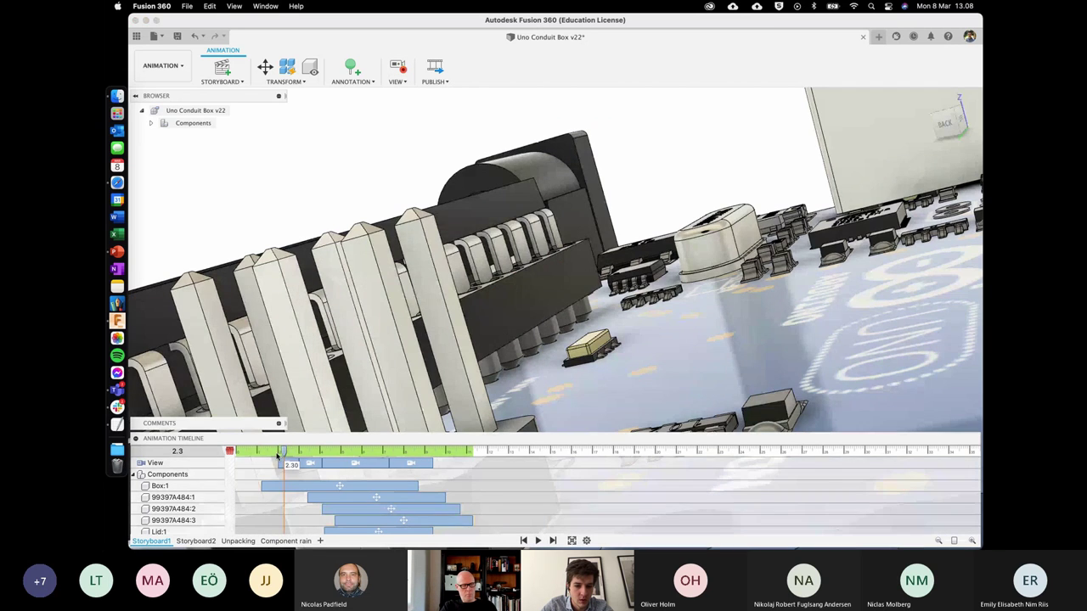
{"action": "left_click_drag", "start_coordinate": [289, 451], "coordinate": [228, 450]}
{"action": "left_click", "coordinate": [538, 540]}
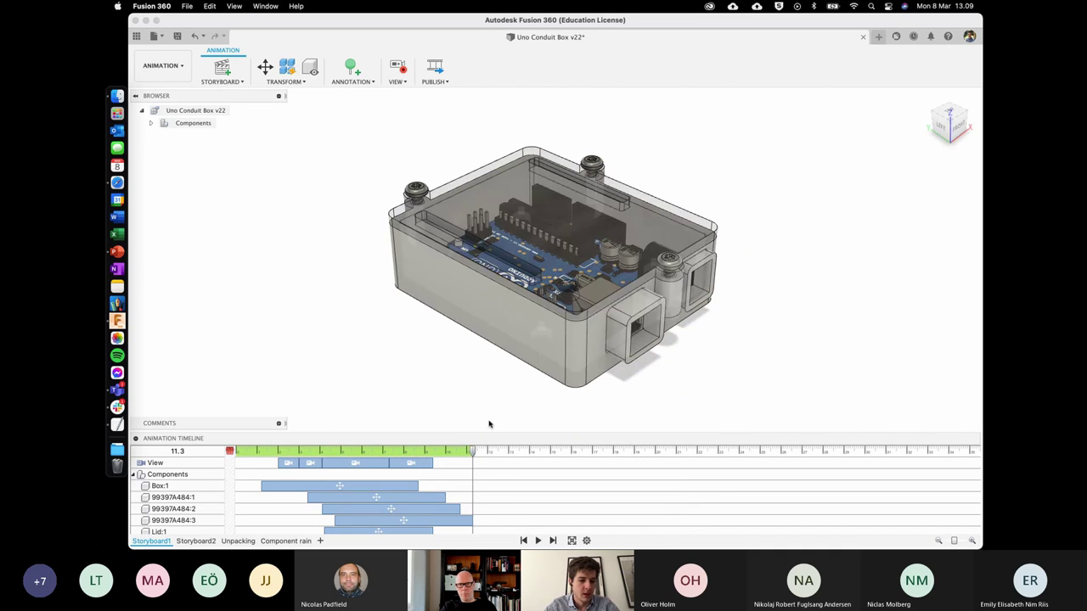
Play the Unpacking storyboard from 0 and pause it, then switch to the Component rain storyboard.
{"action": "left_click", "coordinate": [246, 542]}
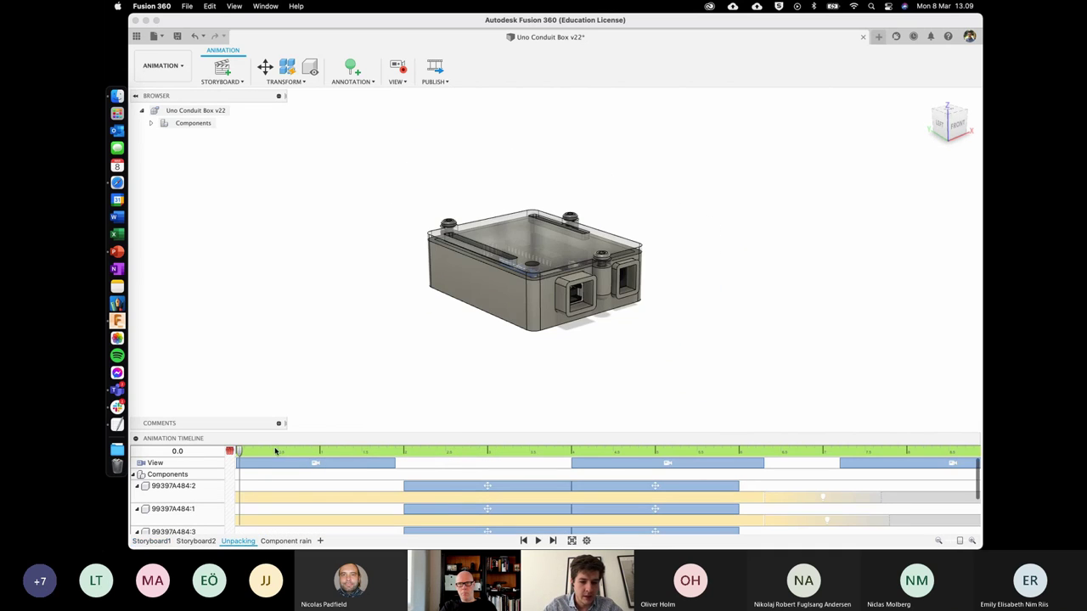
{"action": "left_click_drag", "start_coordinate": [240, 459], "coordinate": [218, 456]}
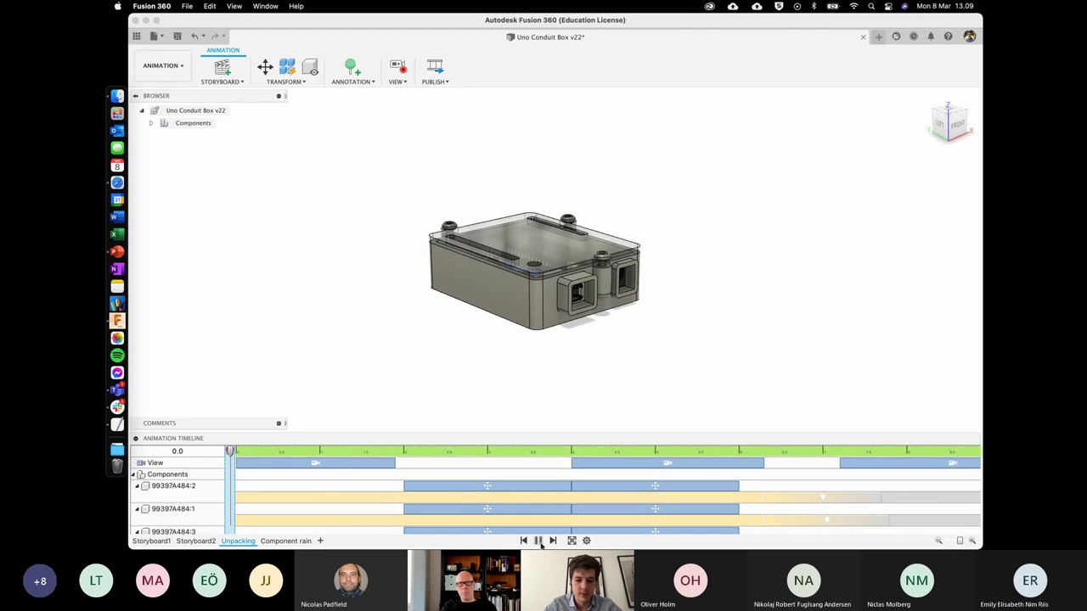
{"action": "left_click", "coordinate": [538, 541]}
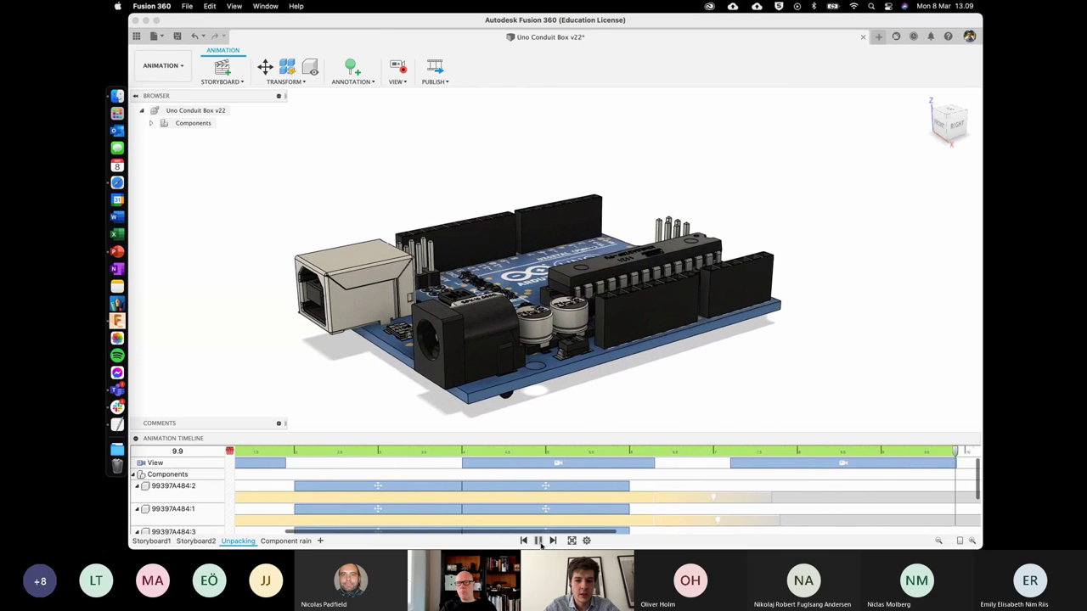
{"action": "left_click", "coordinate": [540, 543]}
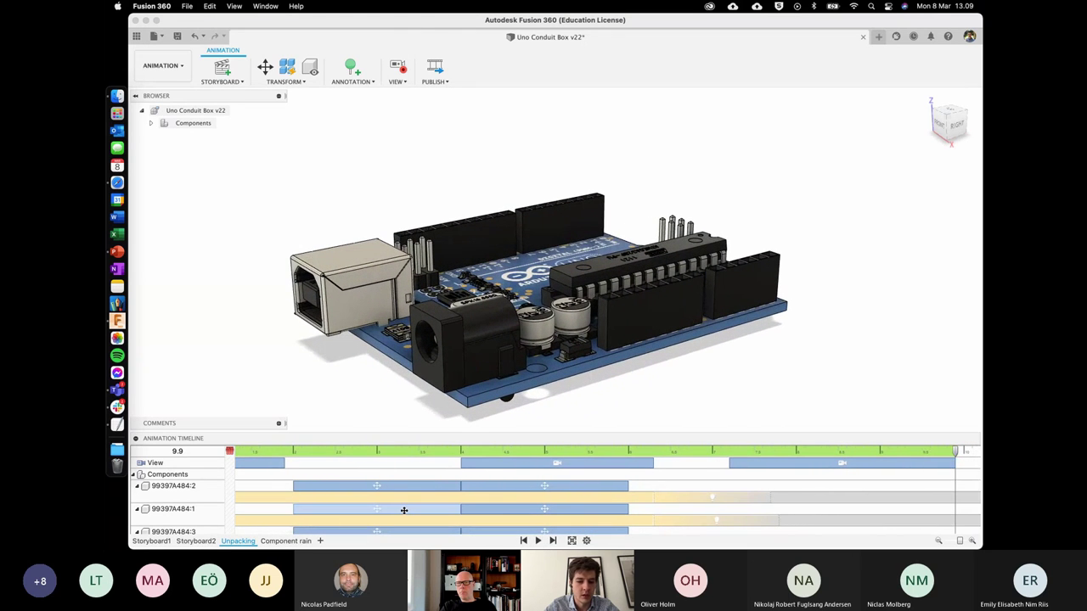
{"action": "left_click", "coordinate": [287, 541]}
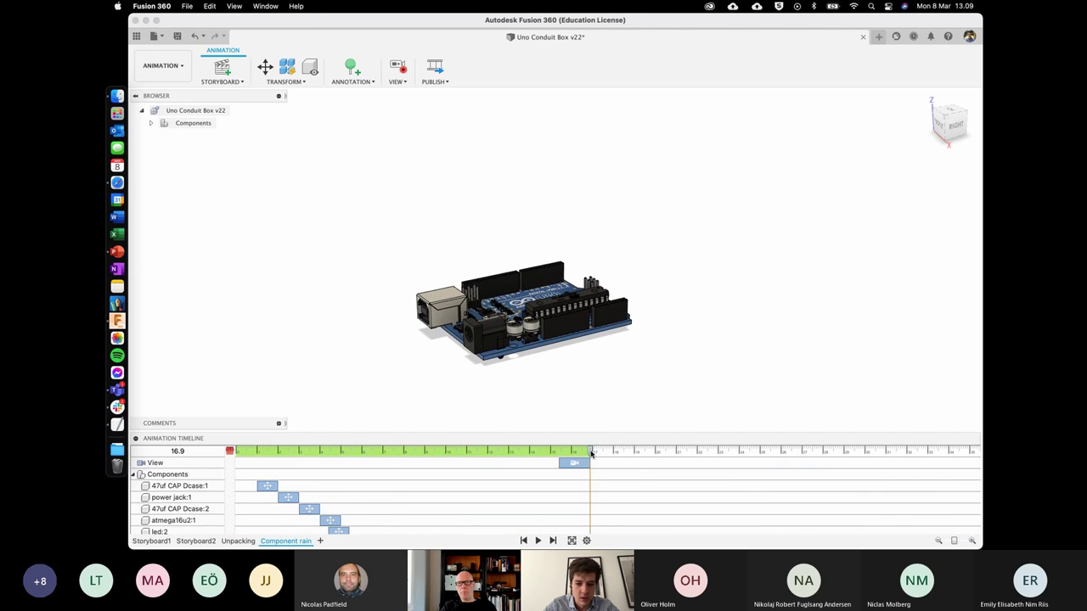
Rewind Component rain, delete its View camera action, and play the components dropping onto the board.
{"action": "left_click_drag", "start_coordinate": [390, 451], "coordinate": [341, 451]}
{"action": "left_click", "coordinate": [231, 450]}
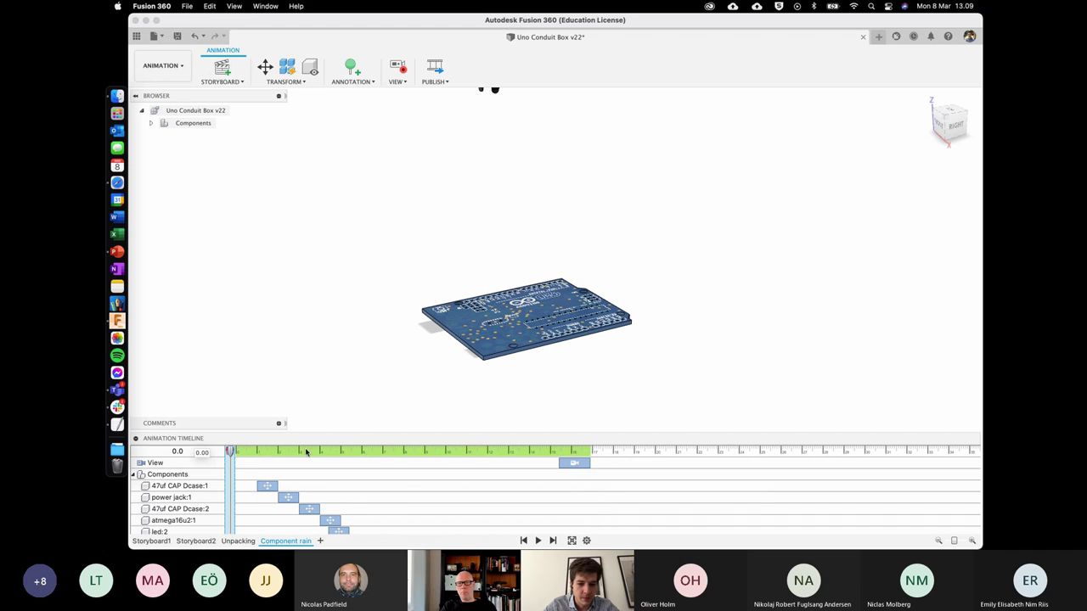
{"action": "left_click", "coordinate": [574, 462]}
{"action": "key", "text": "Delete"}
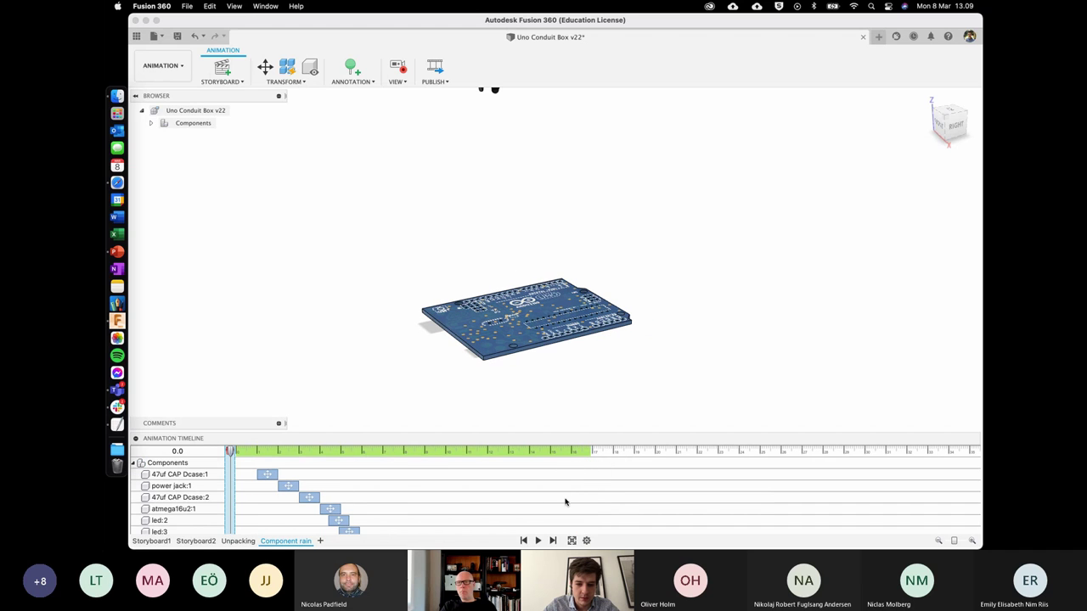
{"action": "left_click", "coordinate": [537, 541]}
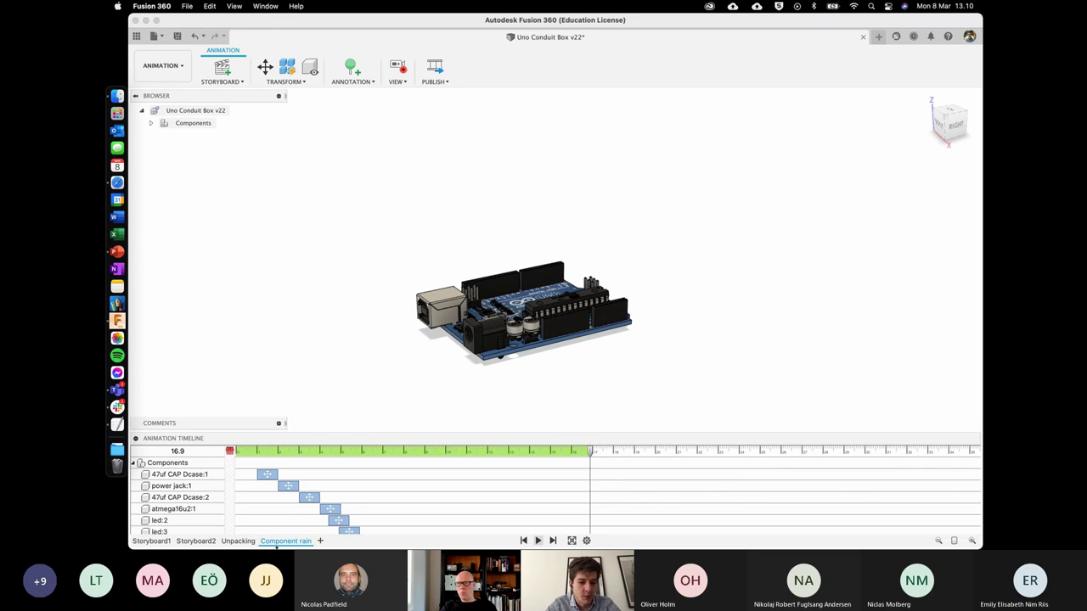
Add a new storyboard, Storyboard8, keeping the Clean starting option.
{"action": "left_click", "coordinate": [320, 540]}
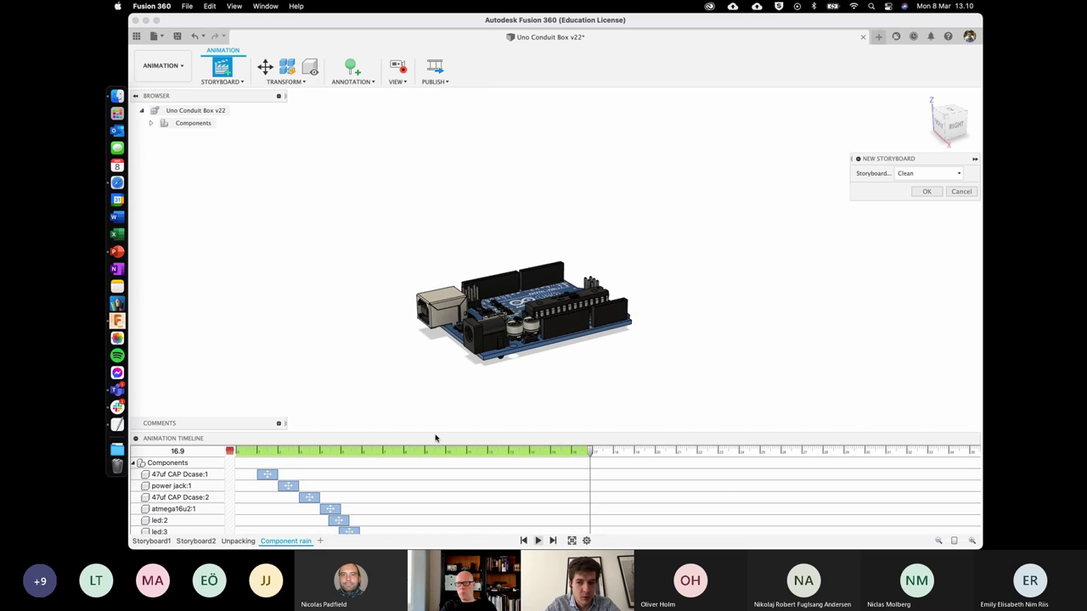
{"action": "left_click", "coordinate": [909, 174]}
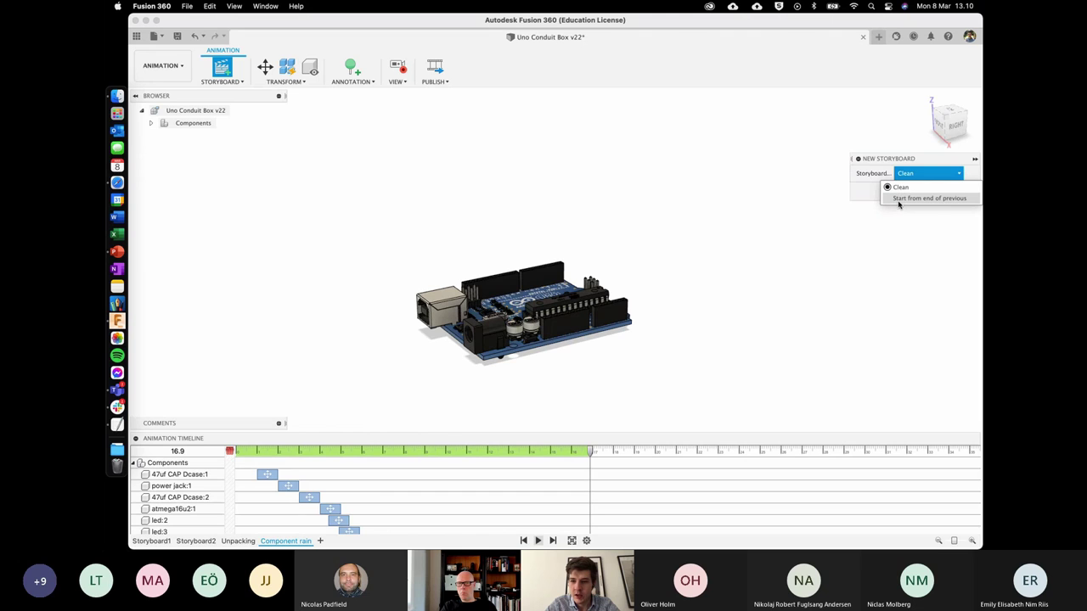
{"action": "left_click", "coordinate": [871, 188]}
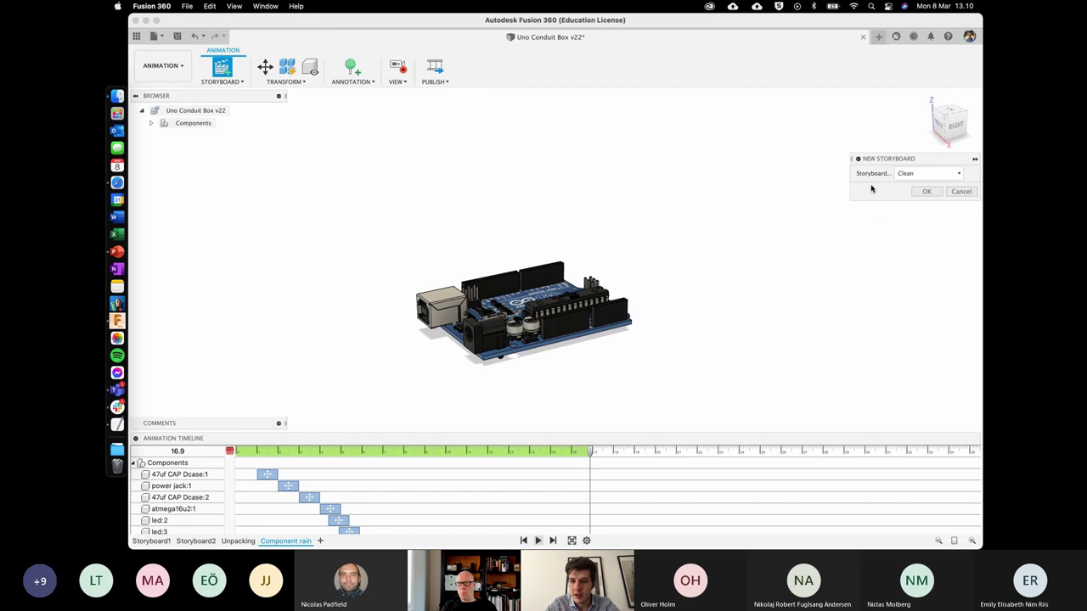
{"action": "left_click", "coordinate": [928, 191]}
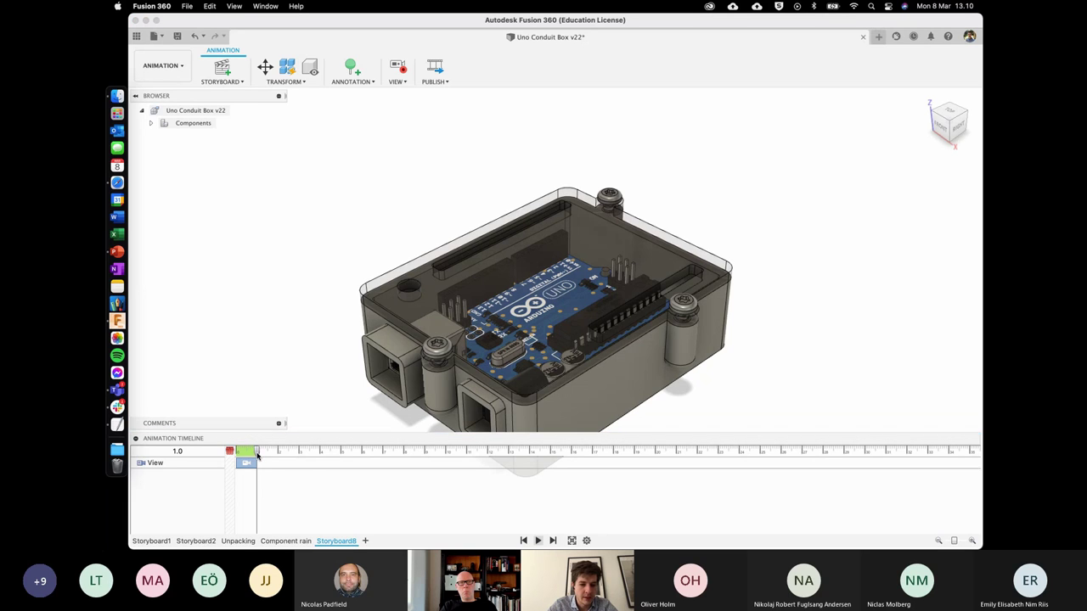
Record a zoom camera action at 3 s, preview it, then delete it.
{"action": "left_click_drag", "start_coordinate": [257, 456], "coordinate": [300, 451]}
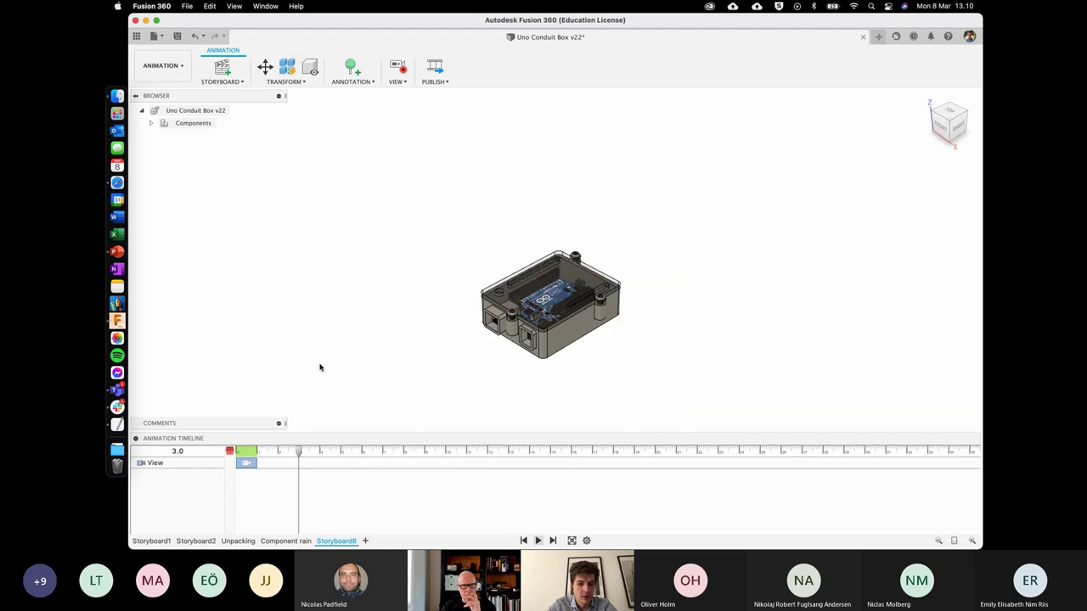
{"action": "scroll", "coordinate": [319, 368], "scroll_direction": "down", "scroll_amount": 5}
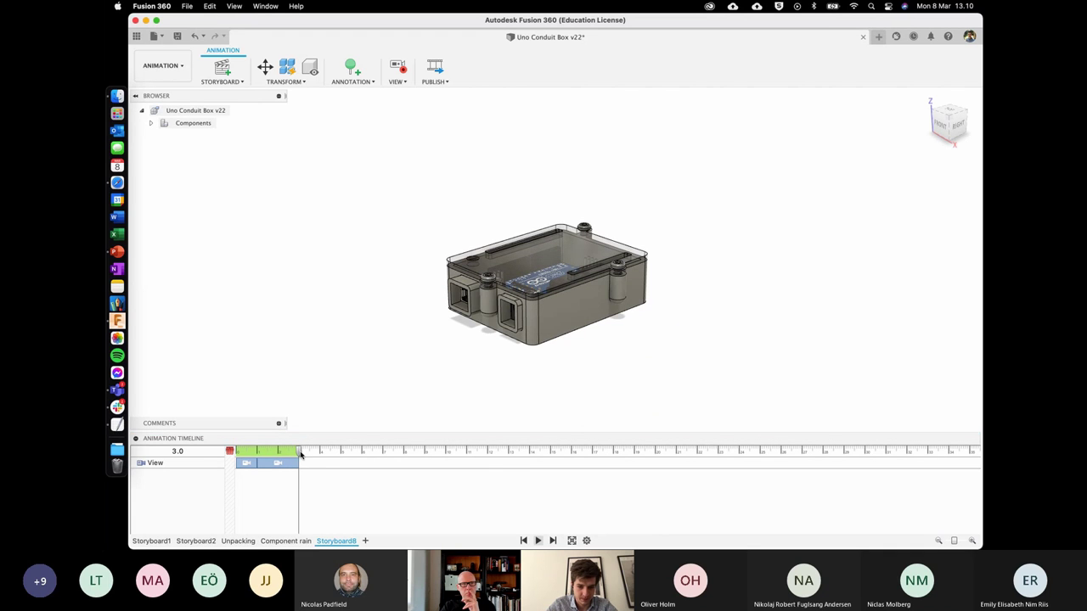
{"action": "left_click_drag", "start_coordinate": [299, 456], "coordinate": [236, 456]}
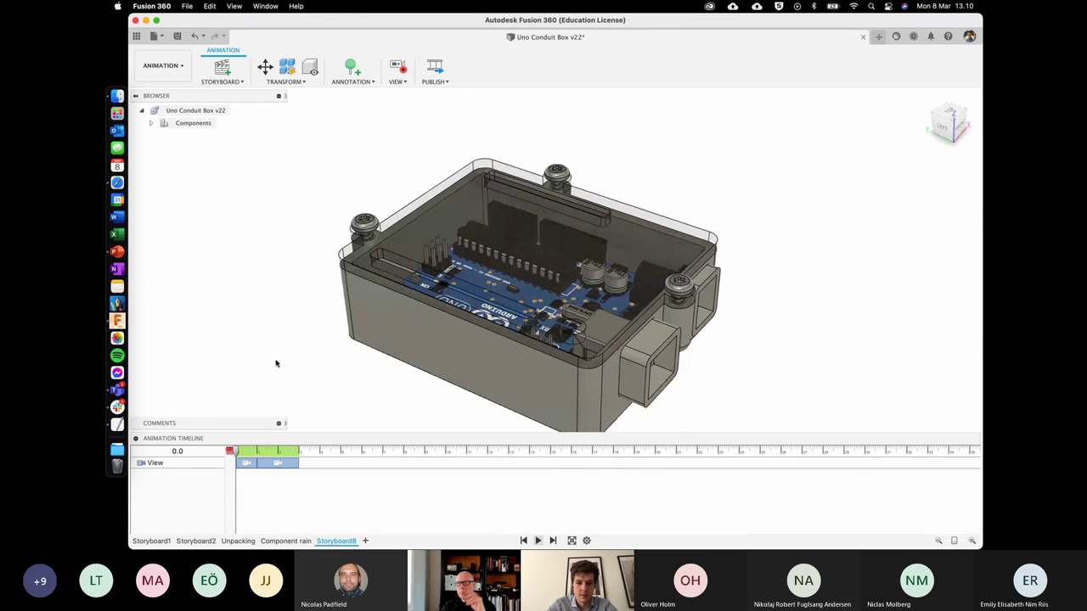
{"action": "left_click", "coordinate": [251, 463]}
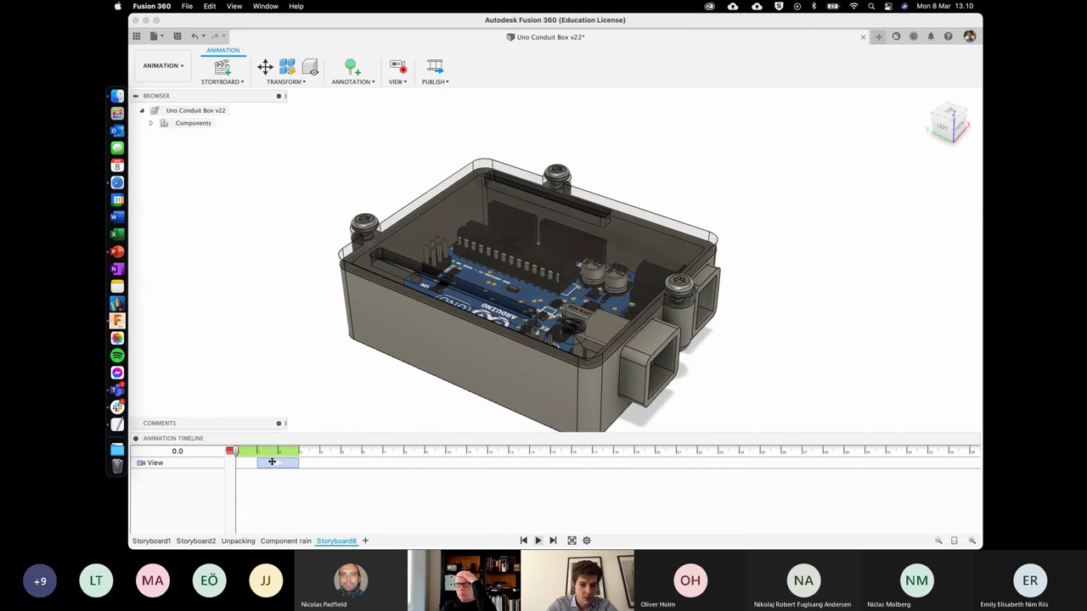
{"action": "key", "text": "Delete"}
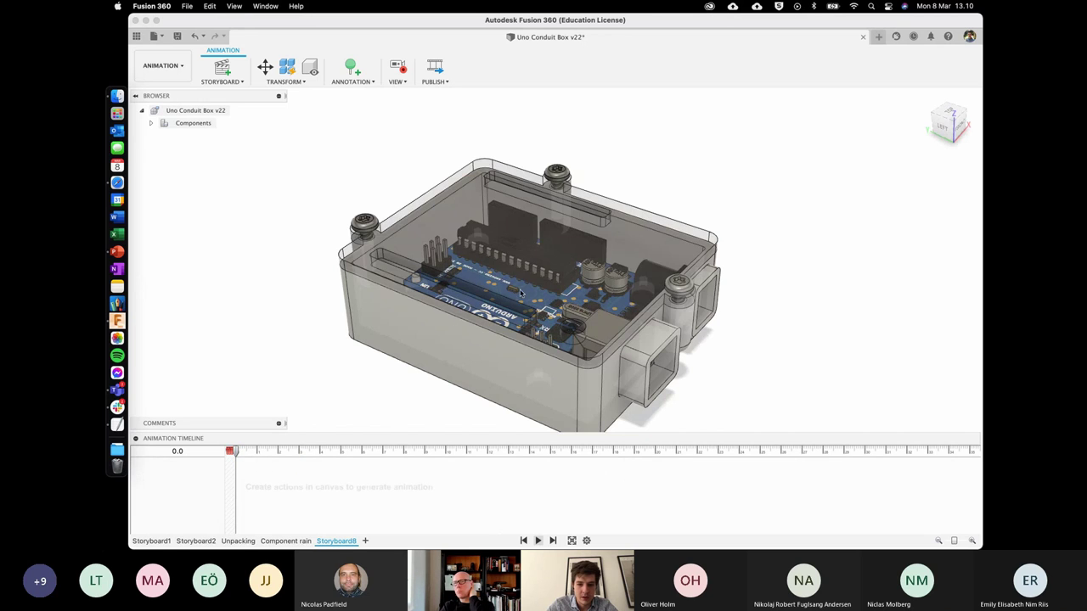
Record zoom and orbit camera moves at 3 s and 6 s, preview them, then delete both View actions.
{"action": "left_click_drag", "start_coordinate": [232, 451], "coordinate": [299, 452]}
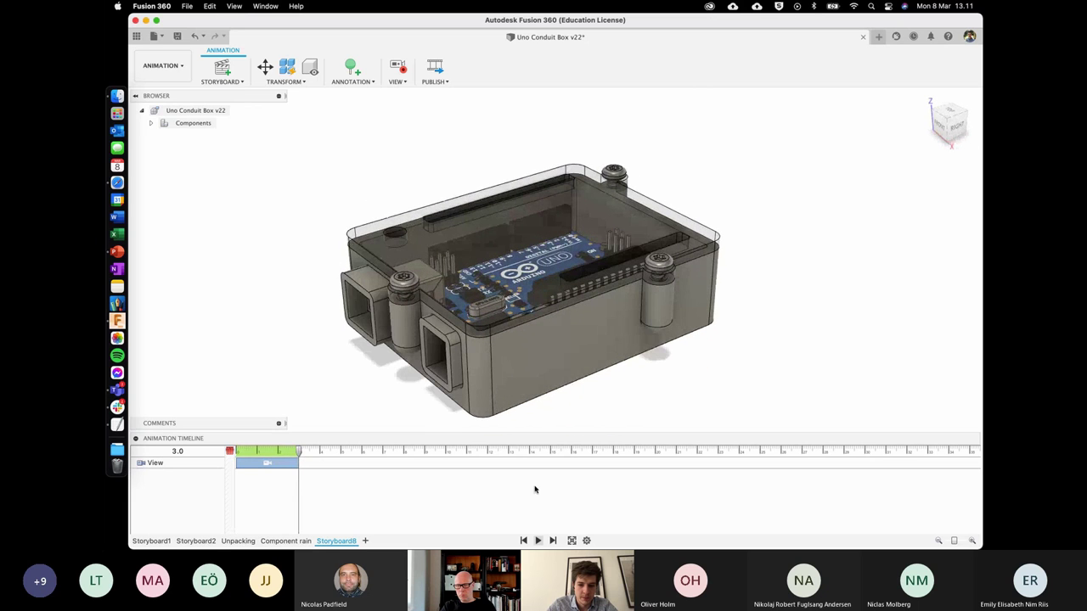
{"action": "left_click", "coordinate": [538, 541]}
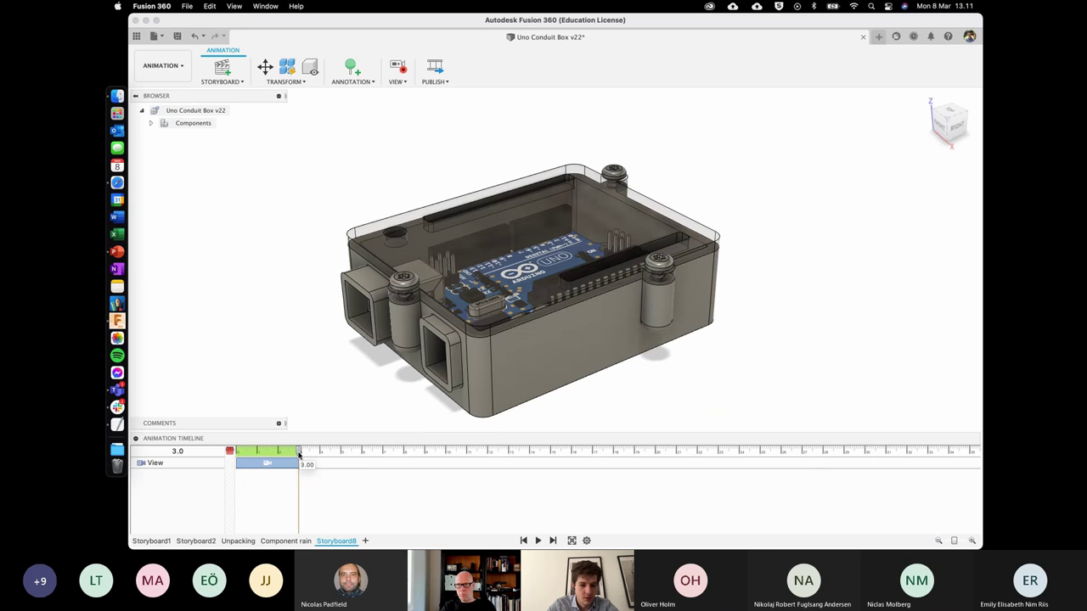
{"action": "left_click_drag", "start_coordinate": [298, 454], "coordinate": [362, 454]}
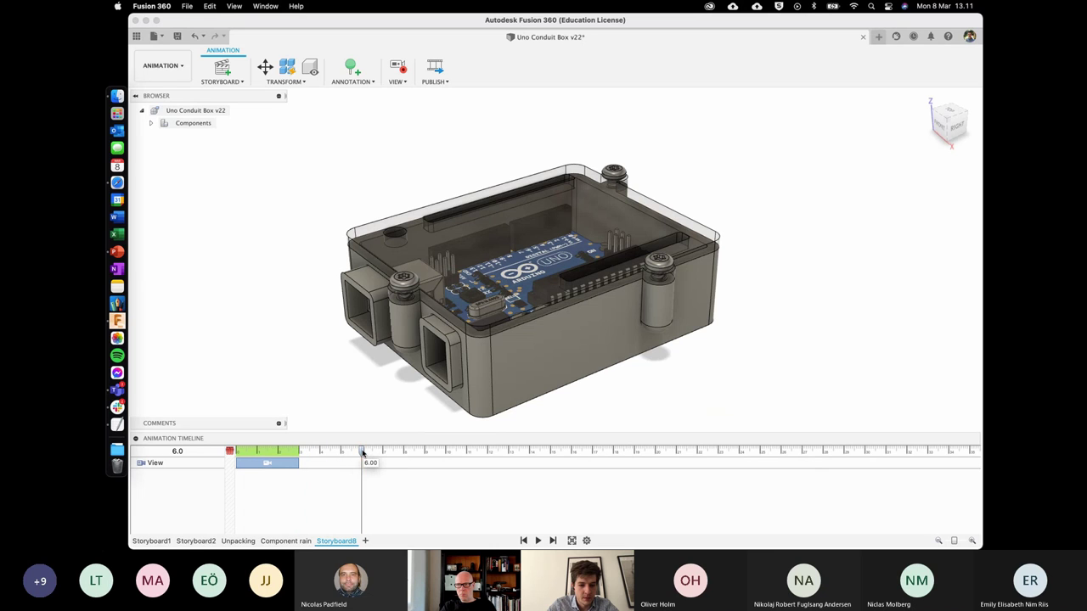
{"action": "mouse_move", "coordinate": [679, 350]}
{"action": "middle_mouse_down", "text": "shift"}
{"action": "mouse_move", "coordinate": [496, 337]}
{"action": "mouse_move", "coordinate": [372, 442]}
{"action": "middle_mouse_up", "text": "shift"}
{"action": "scroll", "coordinate": [496, 337], "scroll_direction": "down", "scroll_amount": 2}
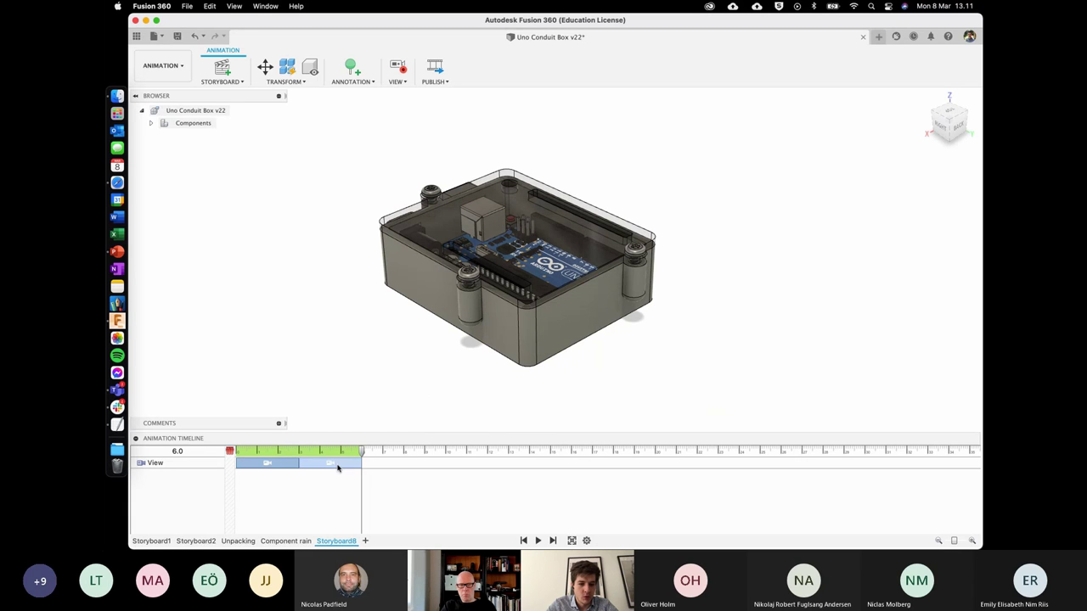
{"action": "mouse_move", "coordinate": [364, 453]}
{"action": "left_mouse_down"}
{"action": "mouse_move", "coordinate": [258, 445]}
{"action": "mouse_move", "coordinate": [361, 443]}
{"action": "left_mouse_up"}
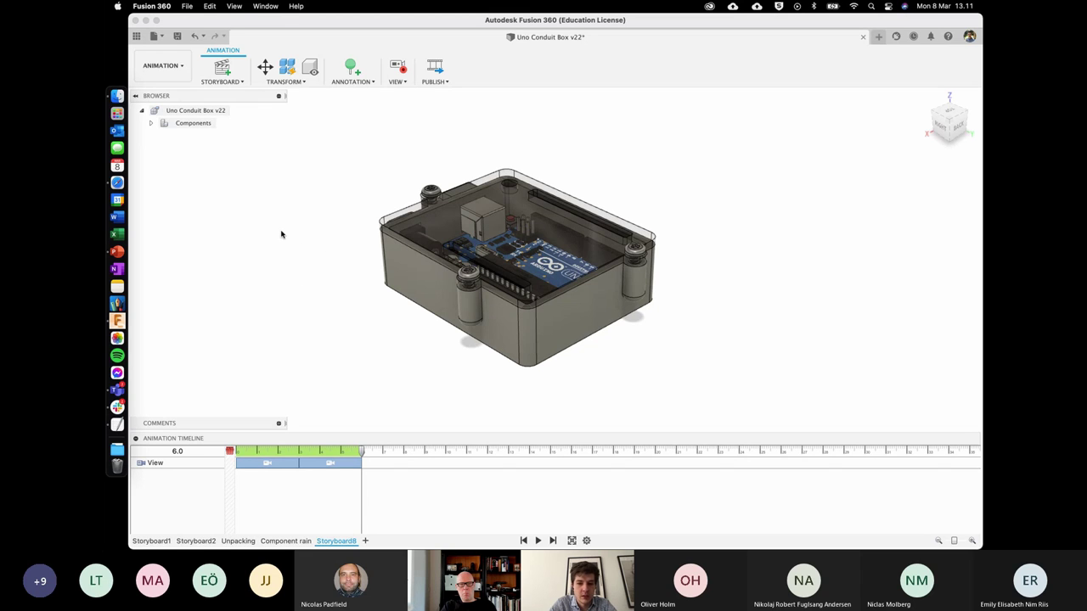
{"action": "left_click", "coordinate": [338, 460]}
{"action": "key", "text": "Delete"}
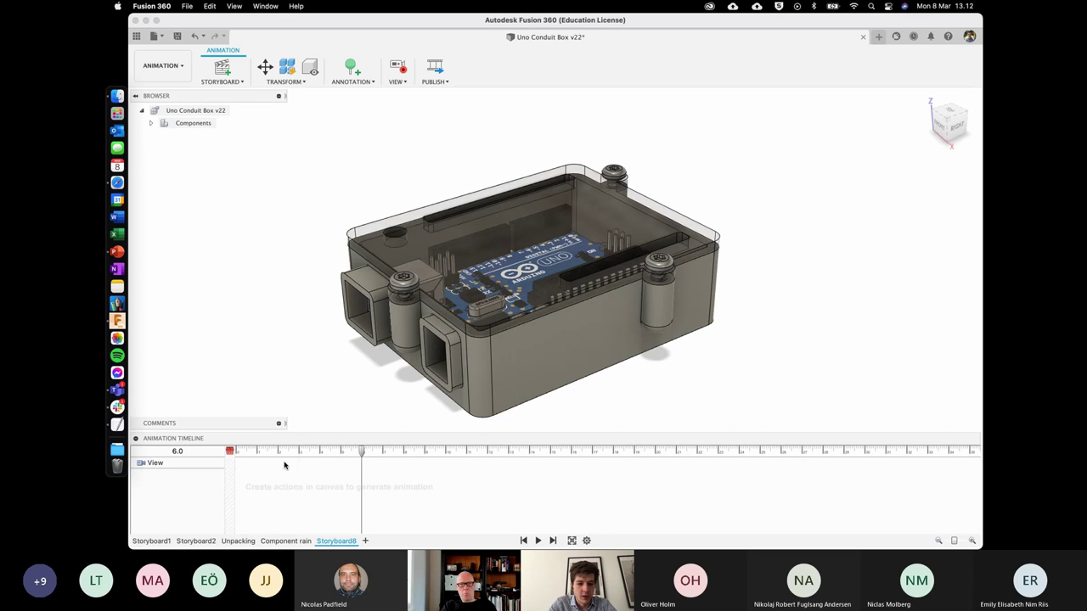
Play Unpacking from 0 to 4.0 s as the lid lifts off, then return to Storyboard8.
{"action": "left_click", "coordinate": [239, 541]}
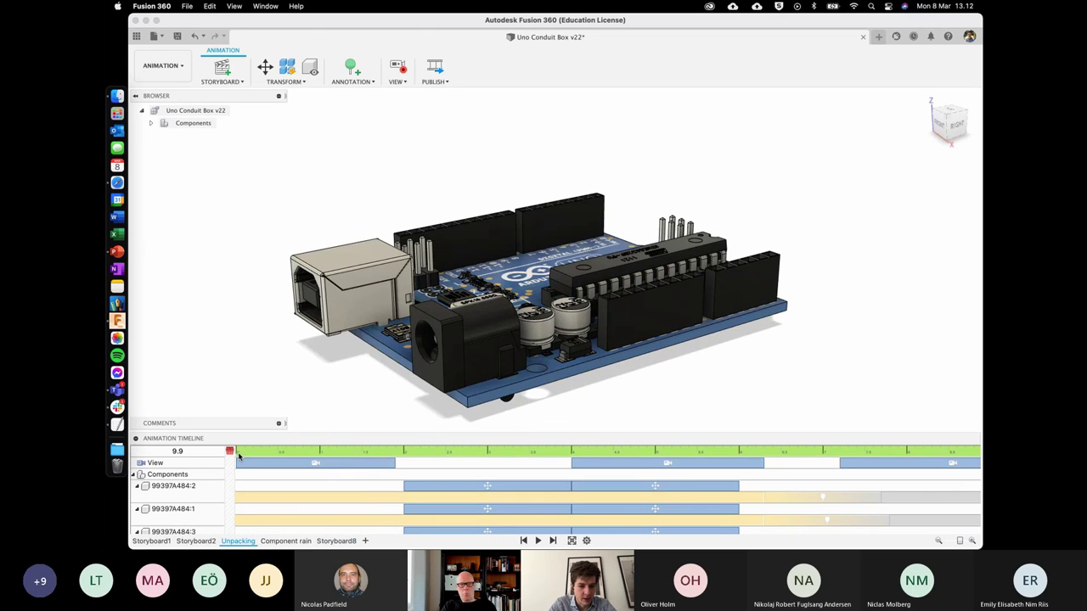
{"action": "left_click", "coordinate": [238, 455]}
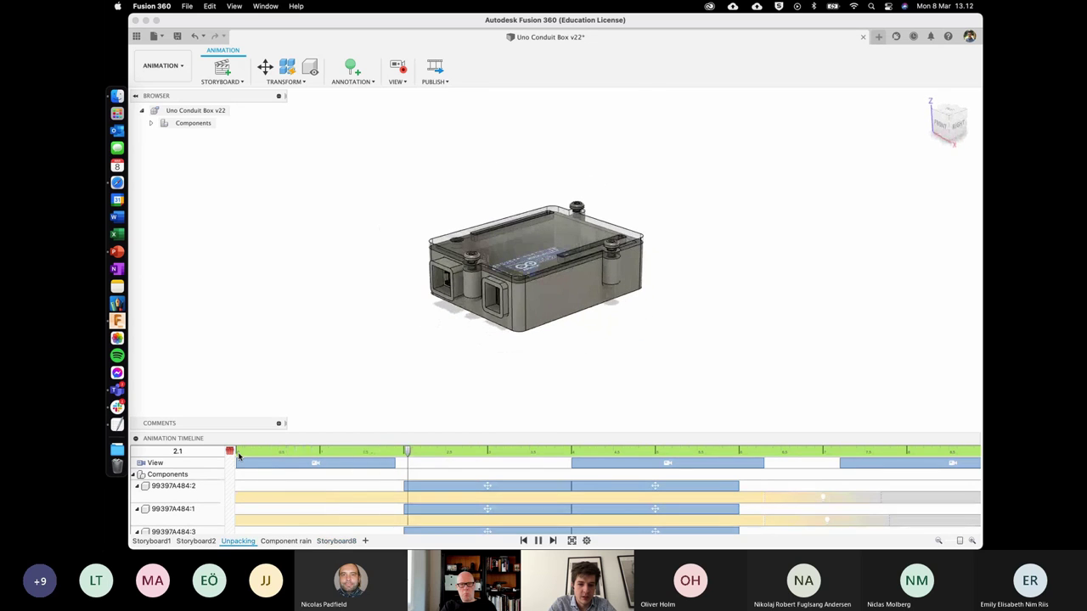
{"action": "key", "text": "space"}
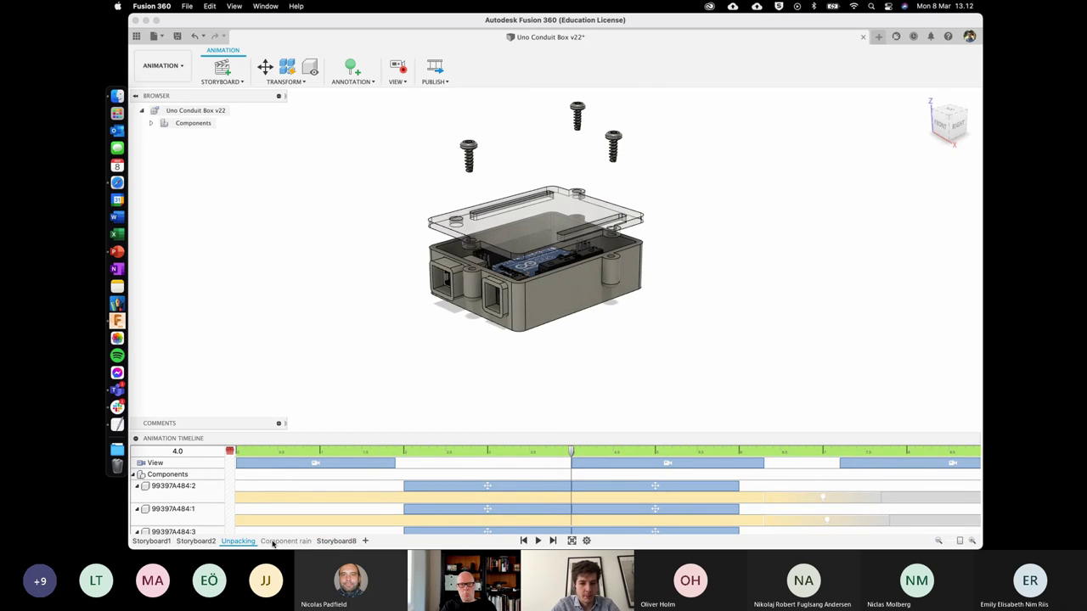
{"action": "left_click", "coordinate": [340, 543]}
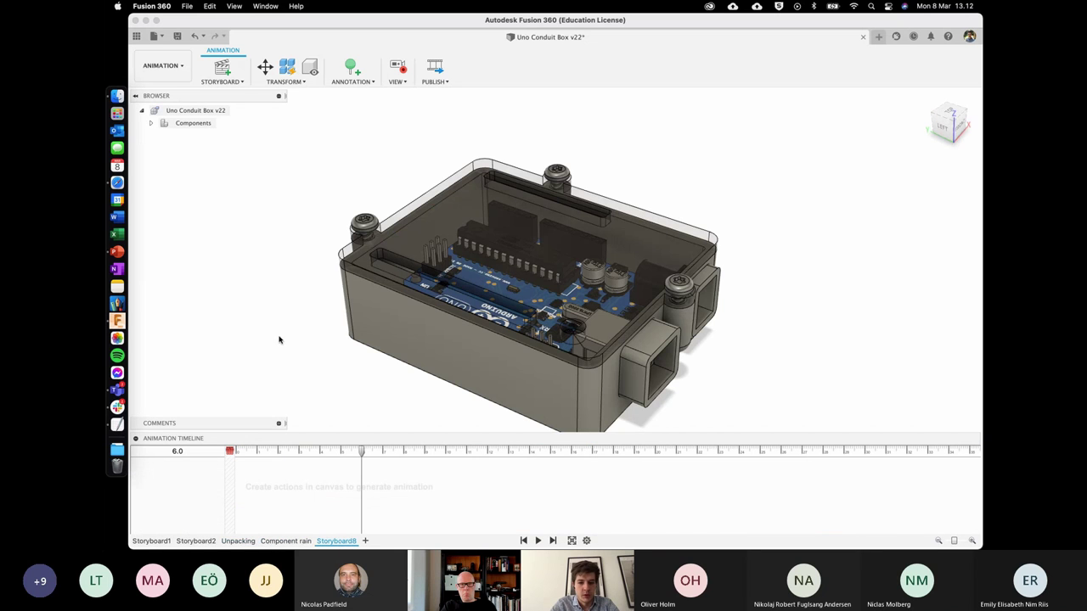
Delete the unwanted zoom View action from Storyboard8's timeline.
{"action": "scroll", "coordinate": [342, 340], "scroll_direction": "down", "scroll_amount": 5}
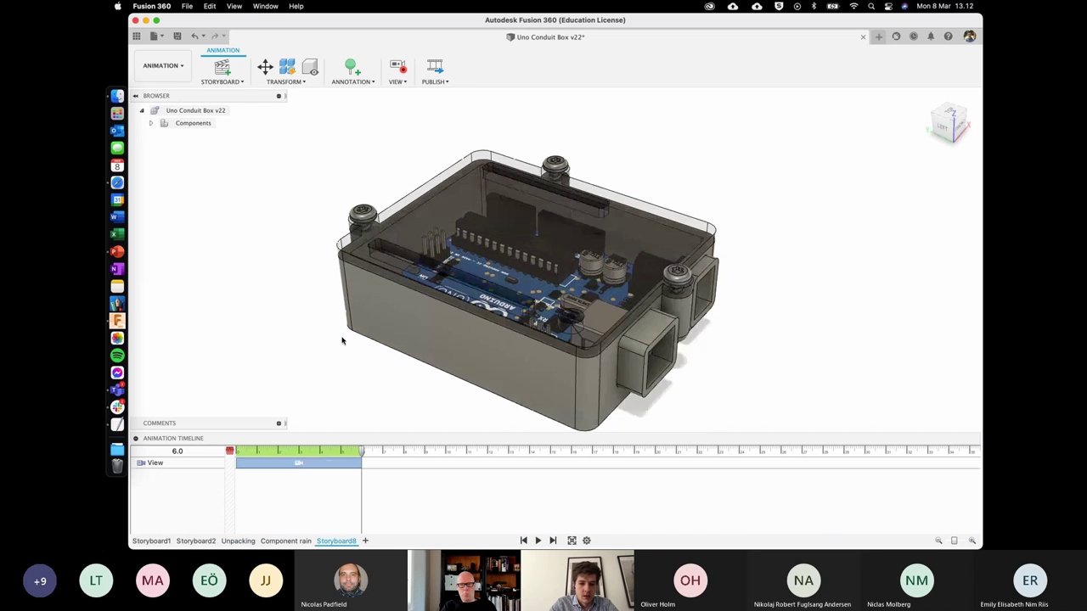
{"action": "left_click_drag", "start_coordinate": [363, 454], "coordinate": [229, 450]}
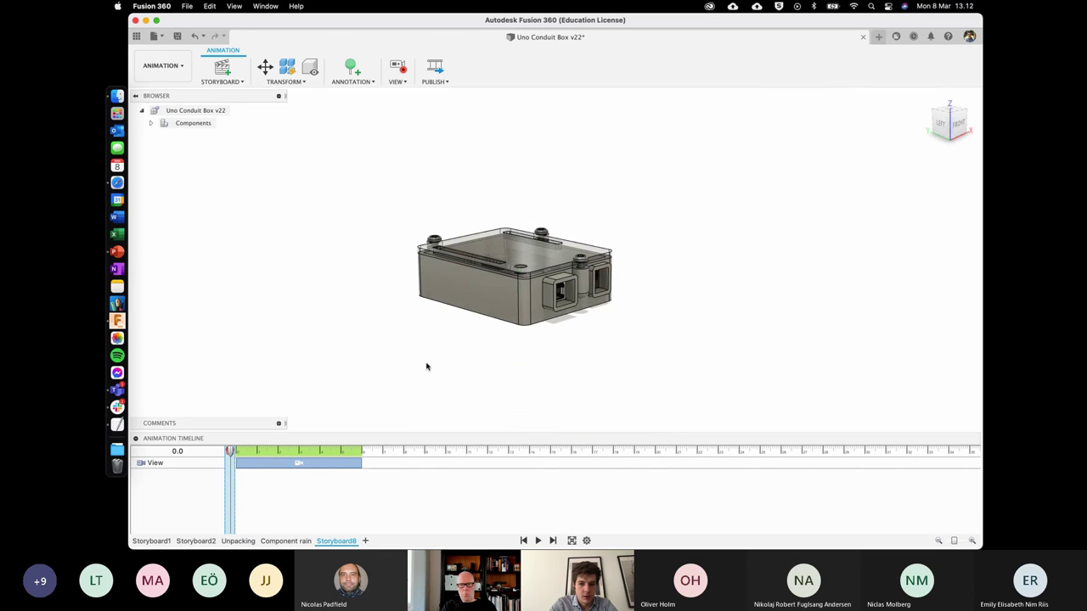
{"action": "scroll", "coordinate": [426, 367], "scroll_direction": "up", "scroll_amount": 2}
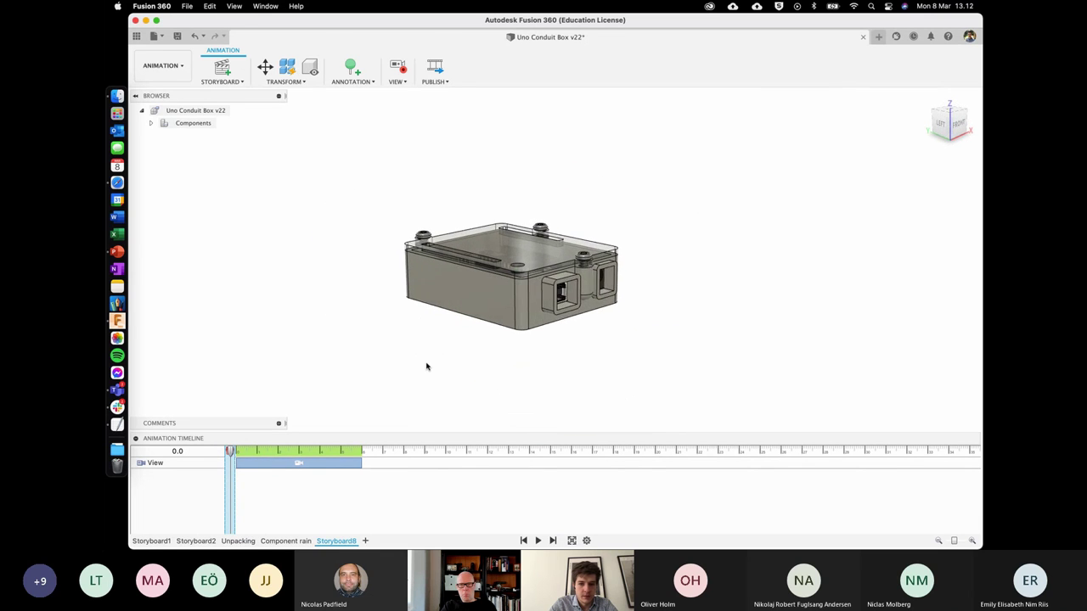
{"action": "left_click", "coordinate": [254, 461]}
{"action": "key", "text": "Delete"}
Orbit the camera to the Right view, ending the View clip at 3.0 s.
{"action": "left_click_drag", "start_coordinate": [231, 452], "coordinate": [300, 453]}
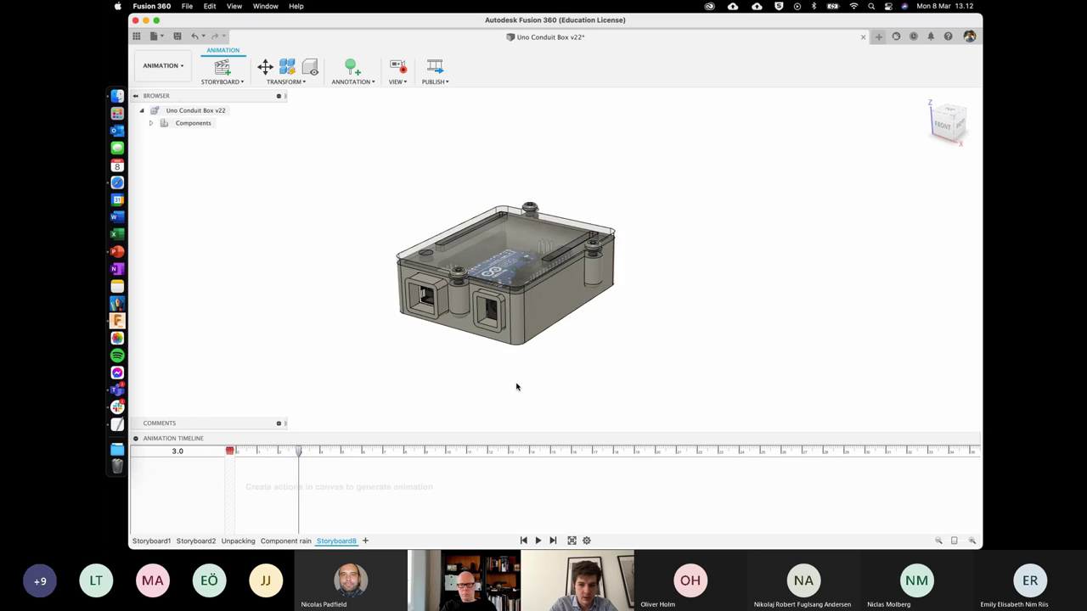
{"action": "scroll", "coordinate": [517, 388], "scroll_direction": "right", "scroll_amount": 5, "text": "shift"}
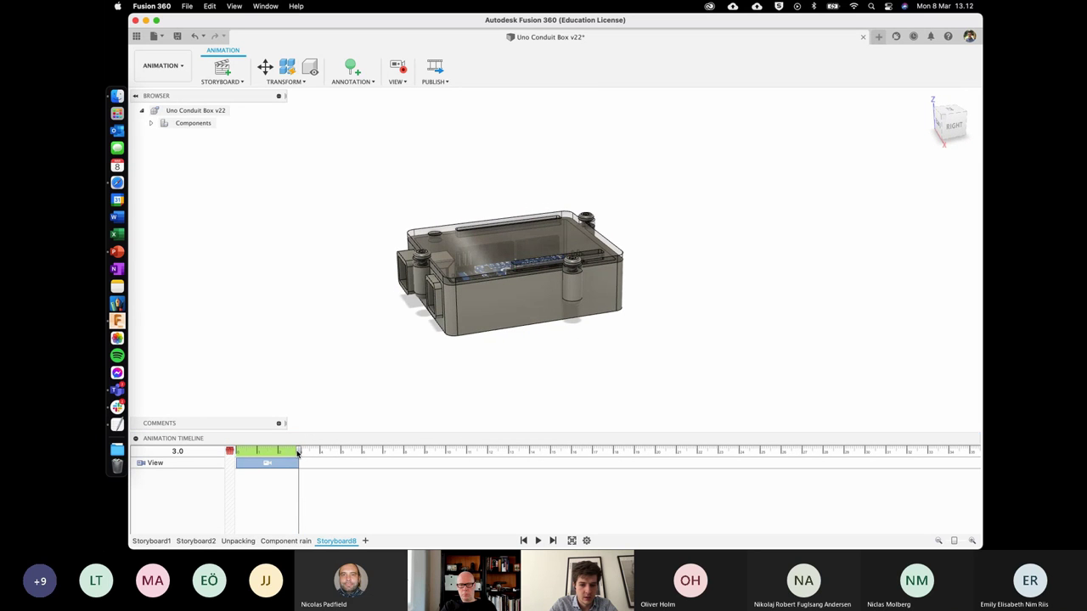
{"action": "mouse_move", "coordinate": [297, 454]}
{"action": "left_mouse_down"}
{"action": "mouse_move", "coordinate": [263, 455]}
{"action": "mouse_move", "coordinate": [301, 448]}
{"action": "left_mouse_up"}
{"action": "mouse_move", "coordinate": [299, 451]}
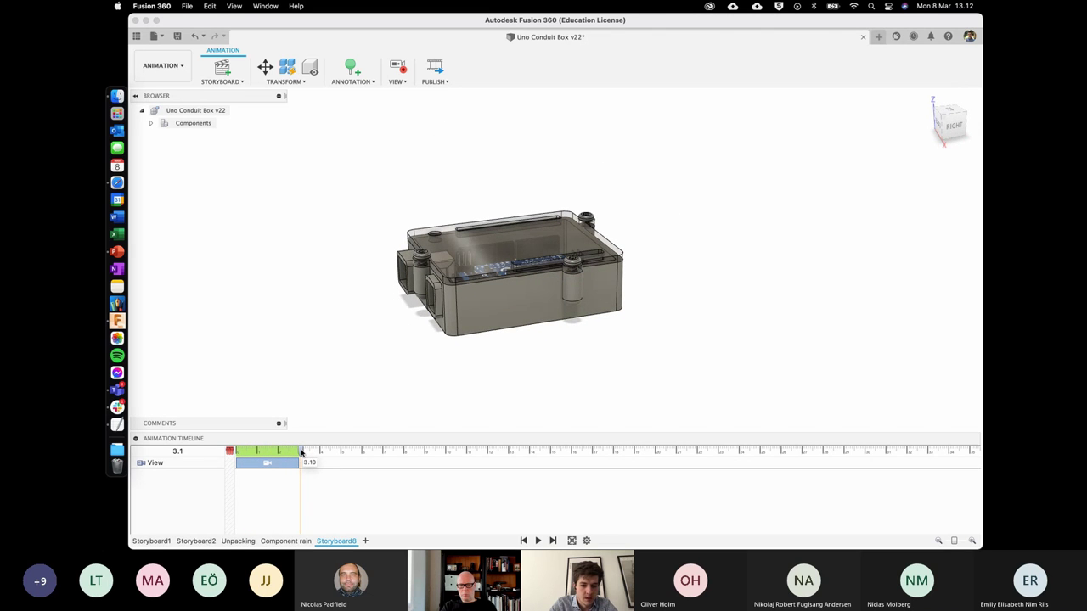
{"action": "left_click_drag", "start_coordinate": [300, 452], "coordinate": [298, 453]}
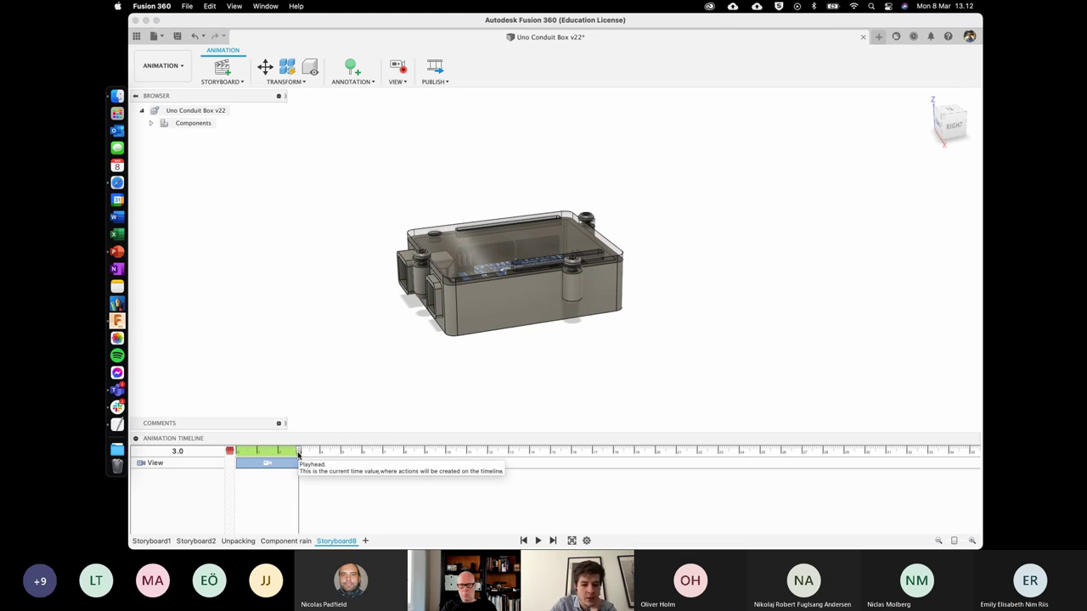
{"action": "left_click_drag", "start_coordinate": [298, 455], "coordinate": [341, 455]}
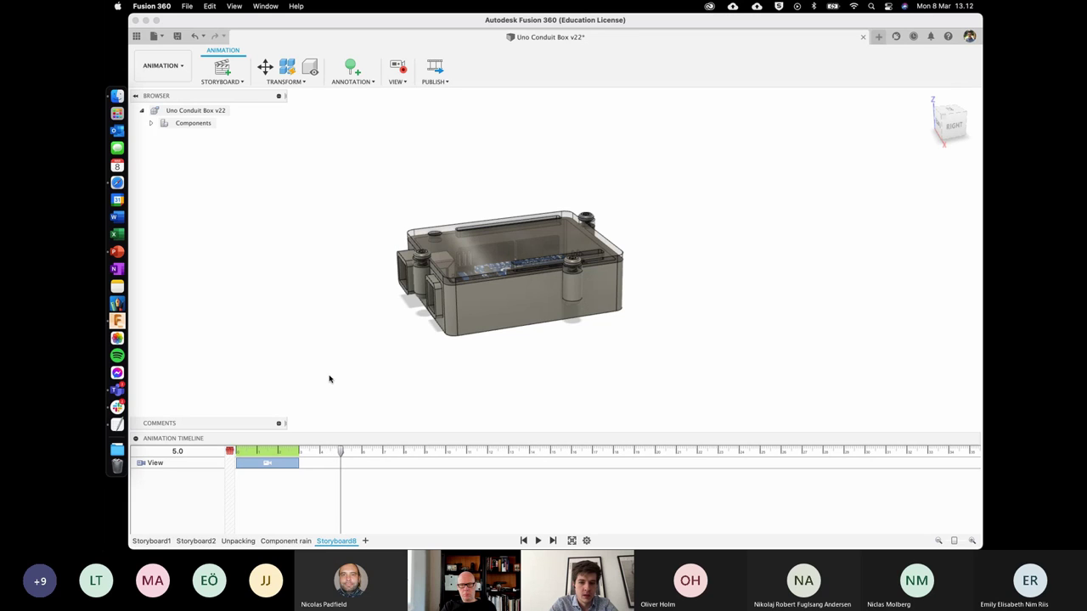
Try lifting three lid screws together, then cancel the move.
{"action": "key", "text": "m"}
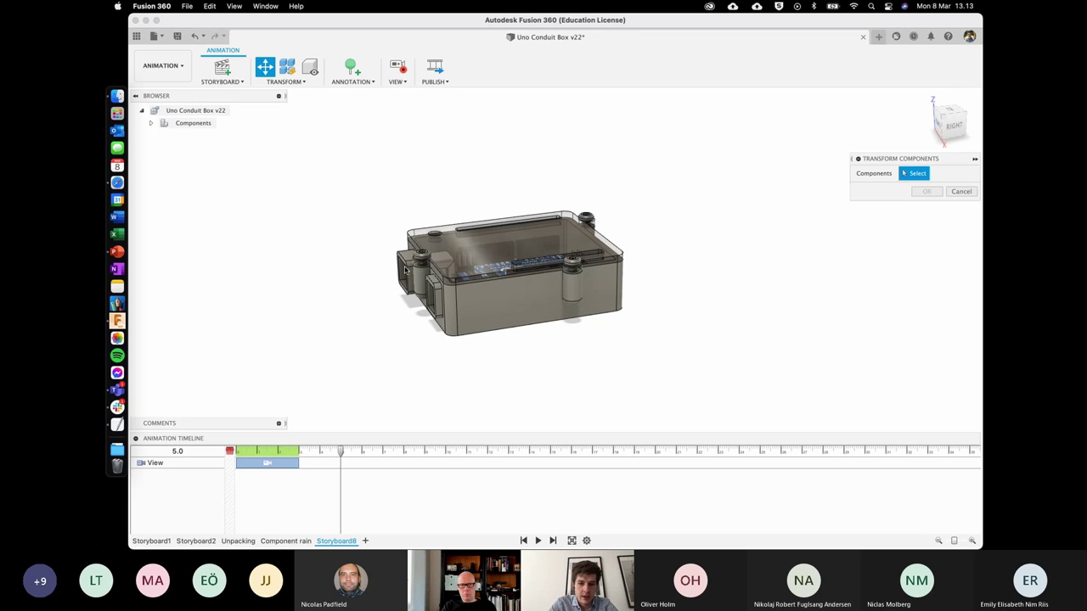
{"action": "left_click", "coordinate": [420, 259]}
{"action": "left_click", "coordinate": [422, 256]}
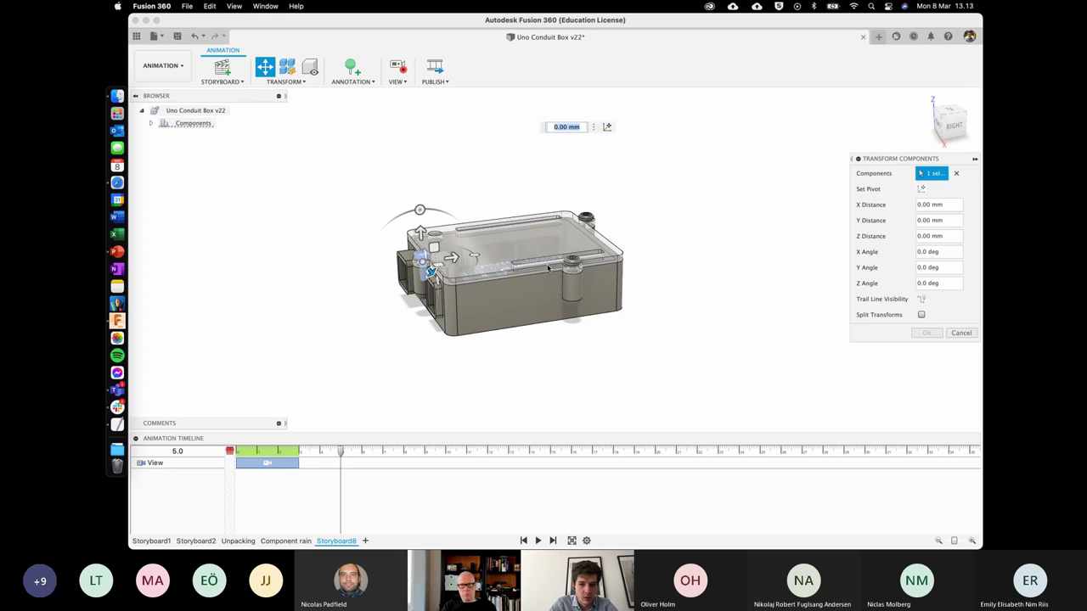
{"action": "left_click_drag", "start_coordinate": [431, 270], "coordinate": [584, 278]}
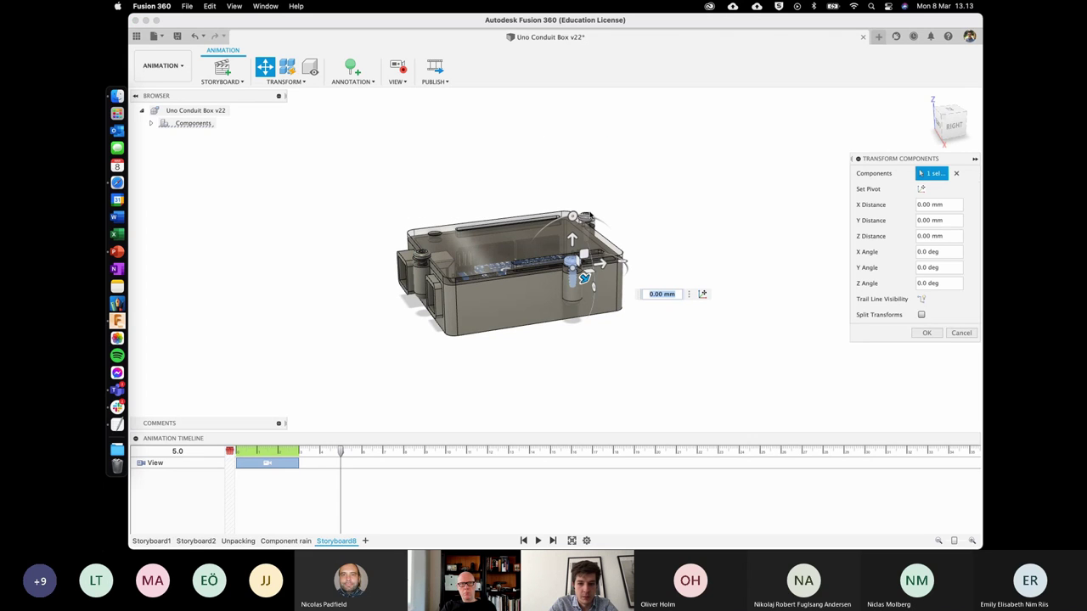
{"action": "left_click", "coordinate": [585, 219]}
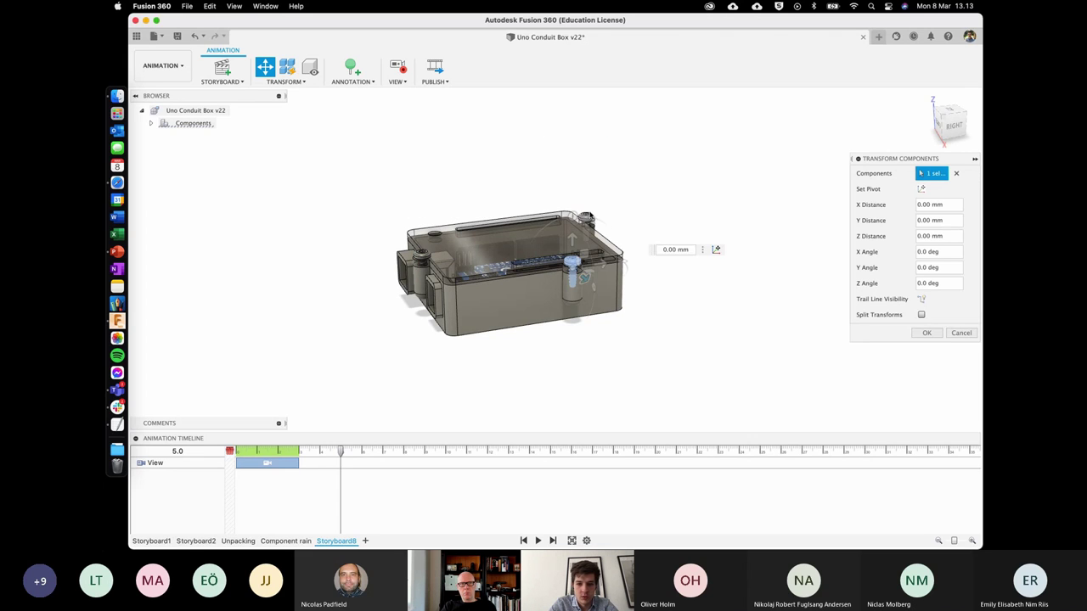
{"action": "left_click", "coordinate": [422, 256]}
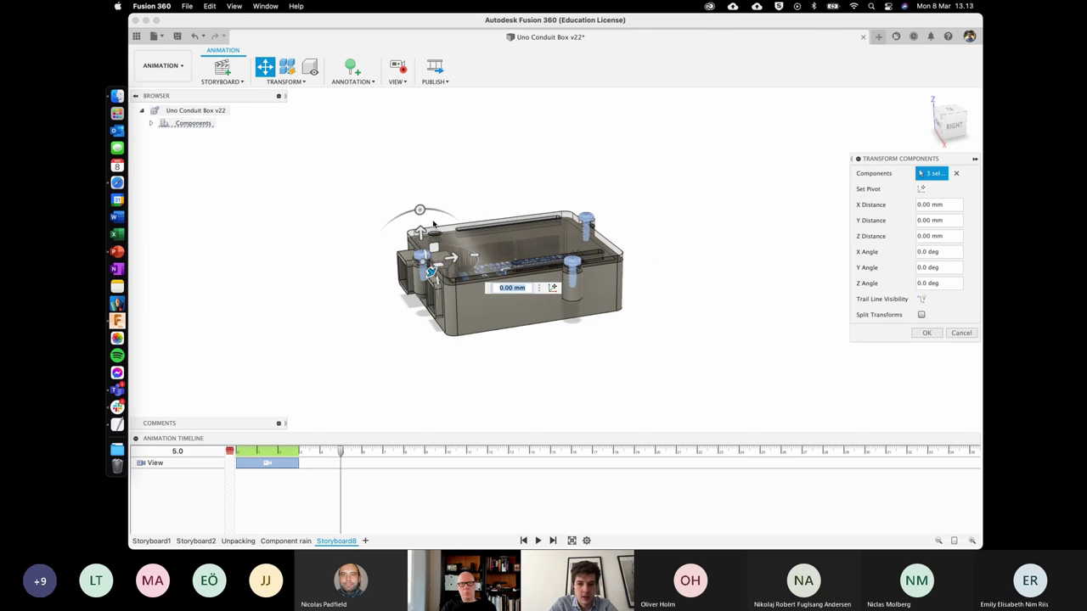
{"action": "left_click_drag", "start_coordinate": [429, 237], "coordinate": [430, 134]}
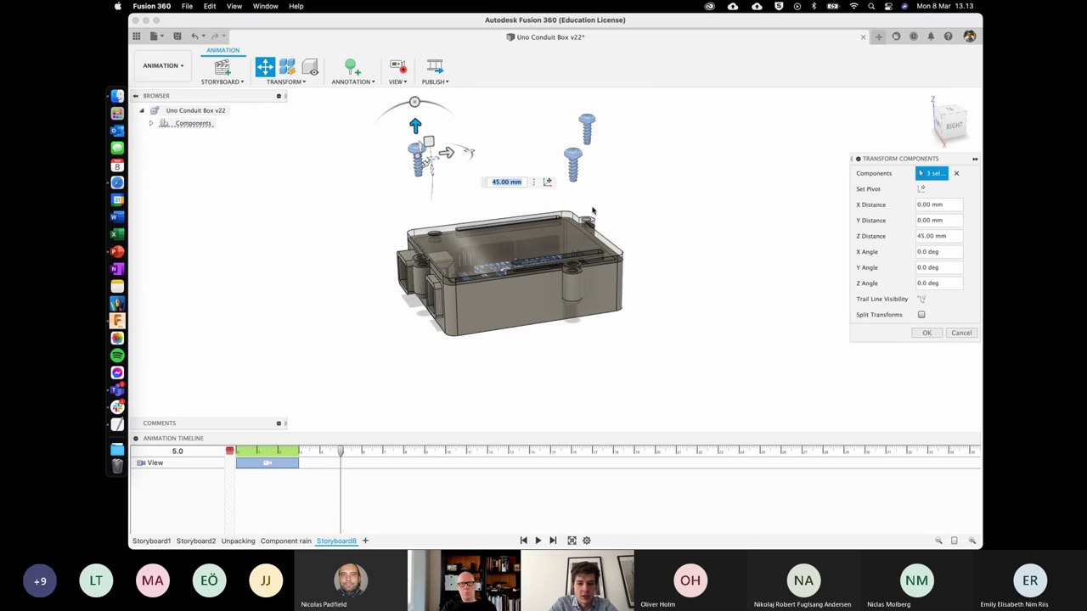
{"action": "key", "text": "Escape"}
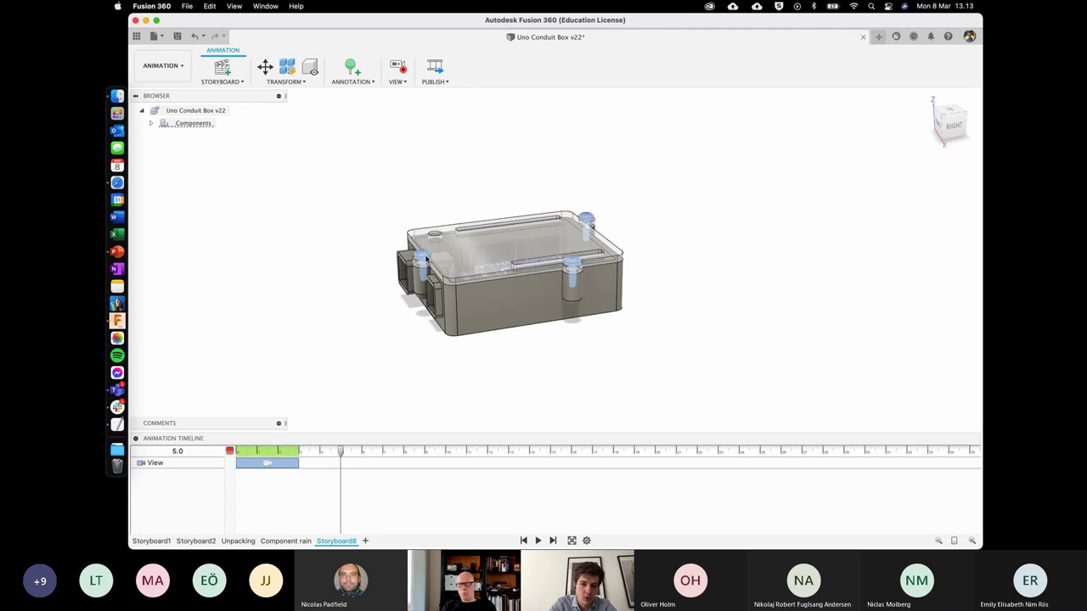
Try raising one lid screw 25 mm, then discard the move.
{"action": "key", "text": "m"}
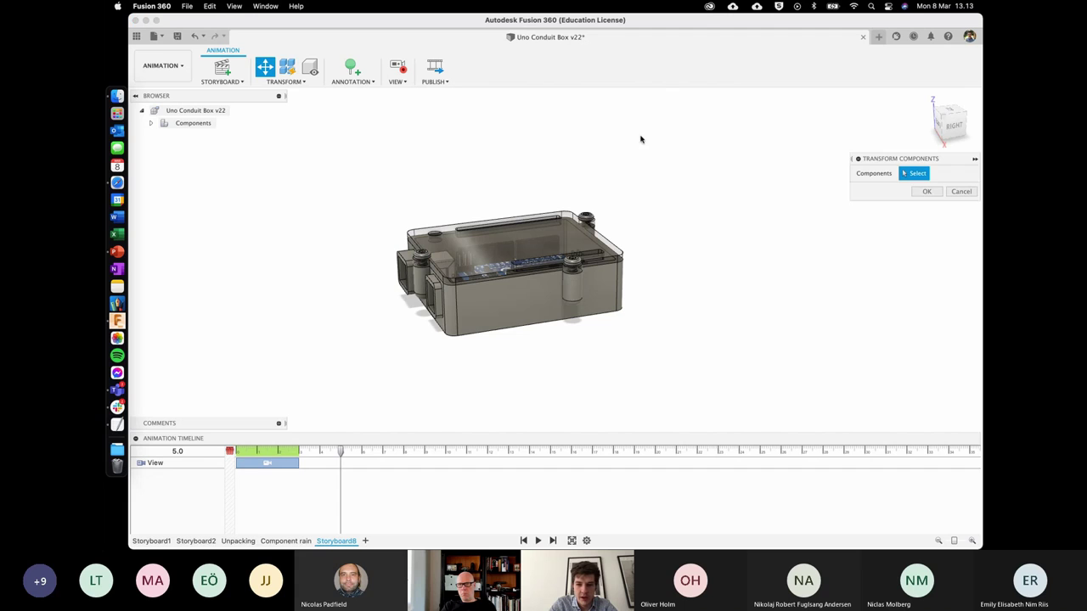
{"action": "left_click", "coordinate": [590, 213]}
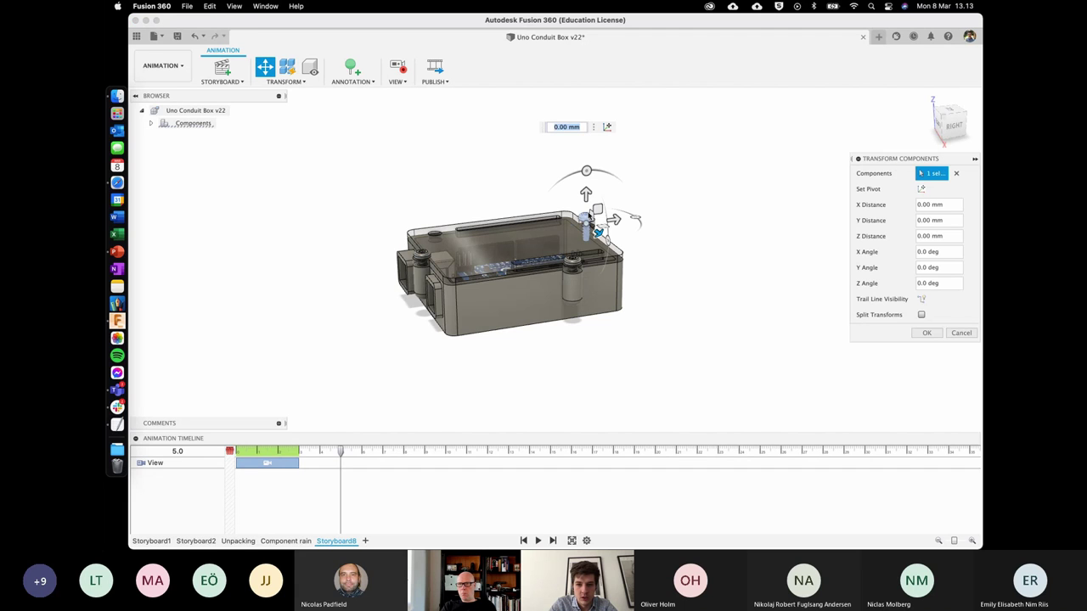
{"action": "left_click_drag", "start_coordinate": [585, 194], "coordinate": [591, 148]}
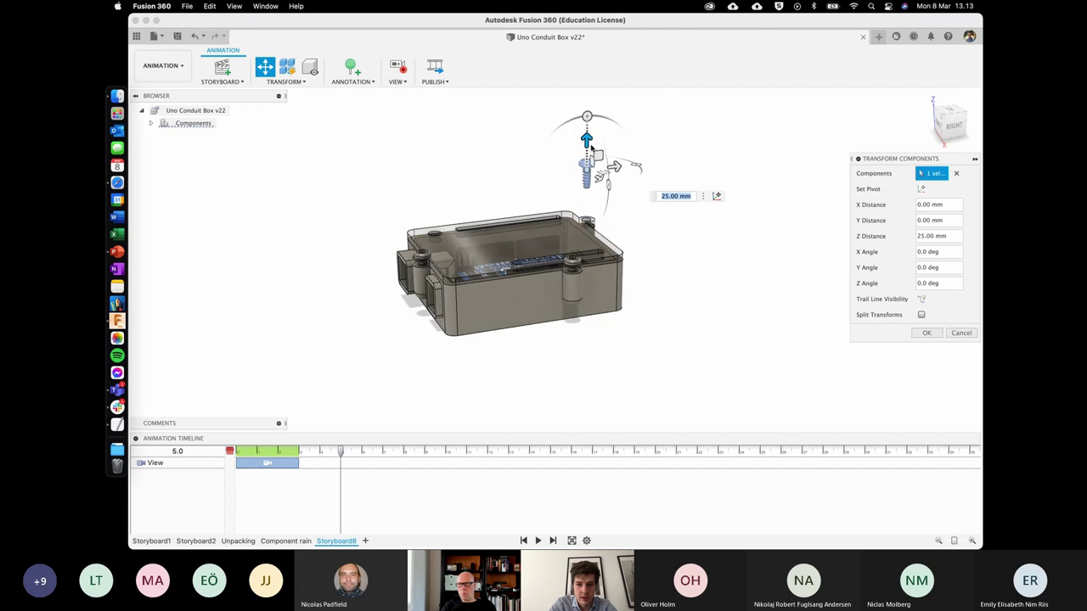
{"action": "key", "text": "Return"}
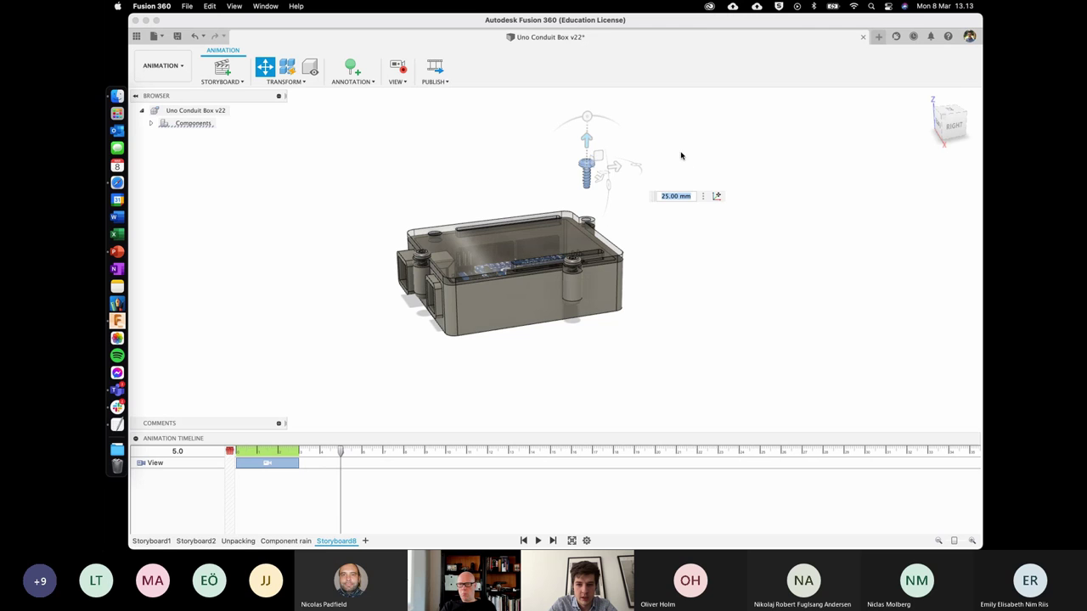
{"action": "key", "text": "Escape"}
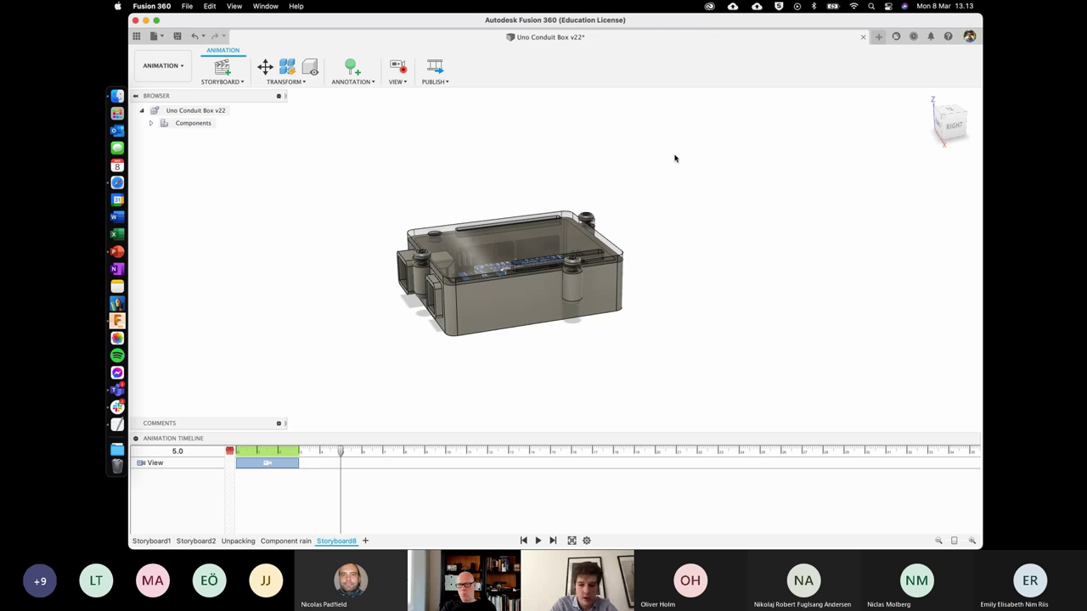
Select one lid screw and enter a 100 mm upward Z distance.
{"action": "key", "text": "m"}
{"action": "left_click", "coordinate": [587, 219]}
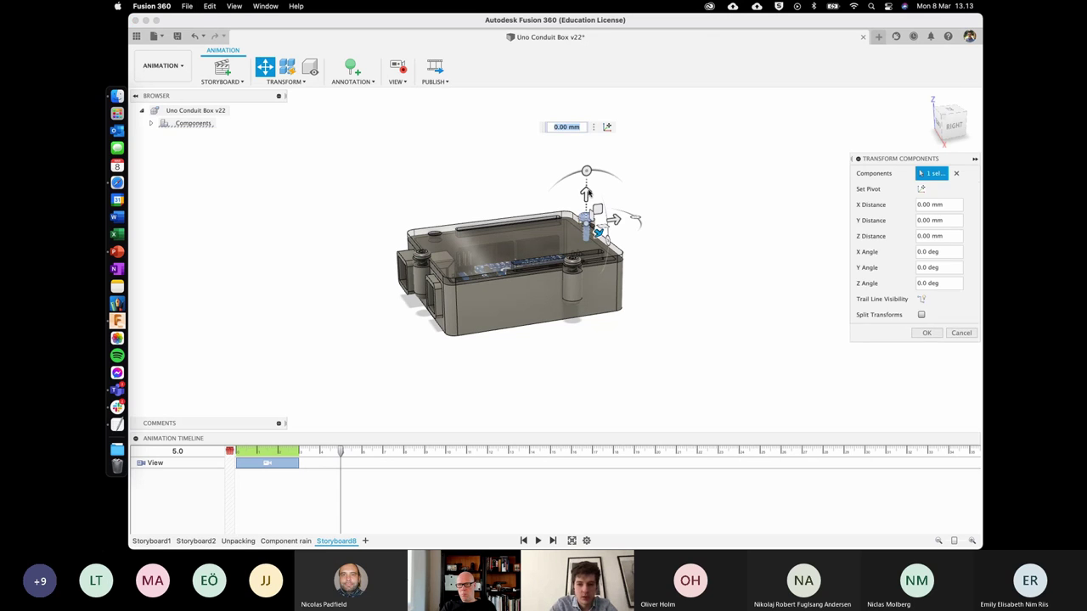
{"action": "left_click_drag", "start_coordinate": [586, 194], "coordinate": [592, 87]}
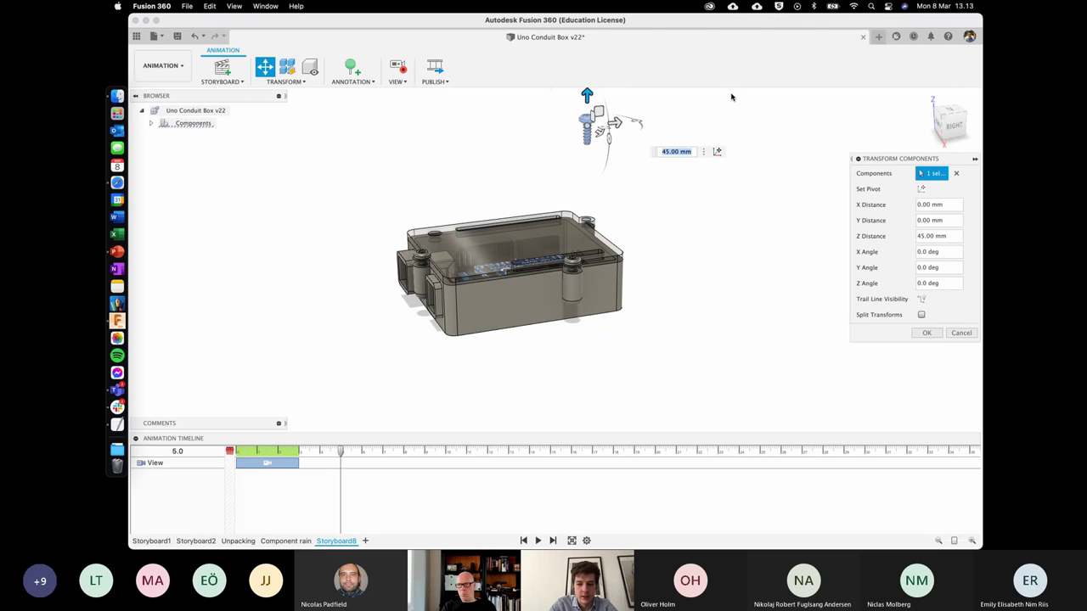
{"action": "type", "text": "100"}
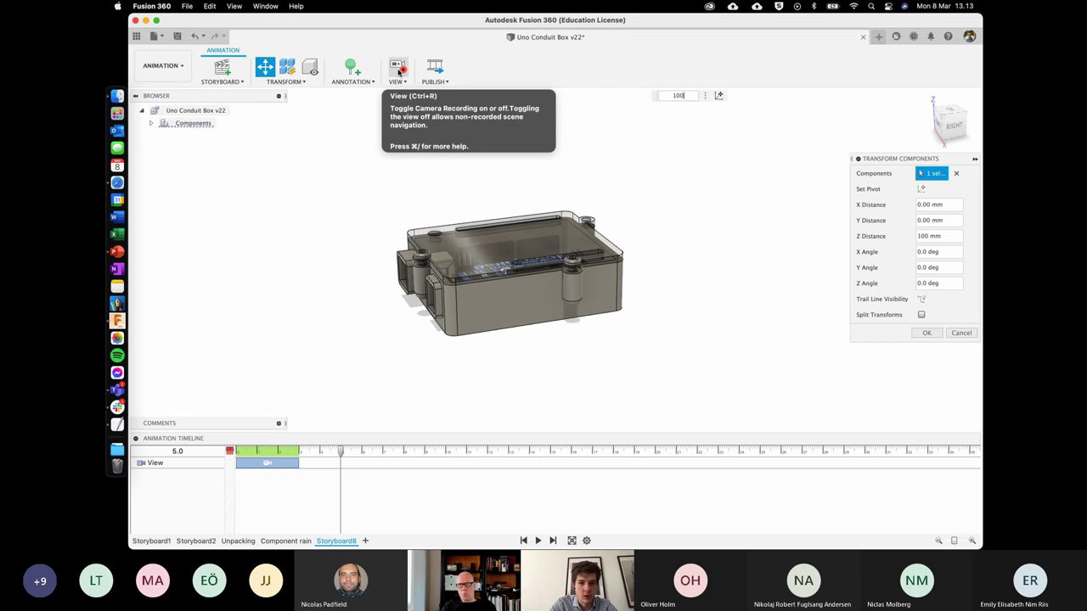
Commit the screw's lift and make its action start at about 3.1 s.
{"action": "left_click", "coordinate": [398, 72]}
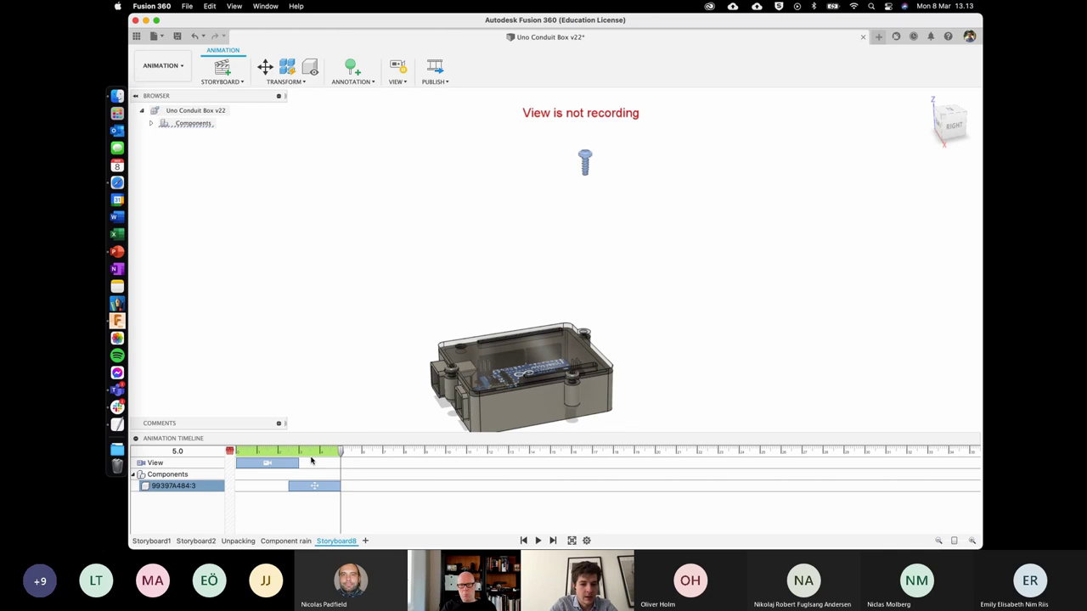
{"action": "left_click", "coordinate": [561, 259]}
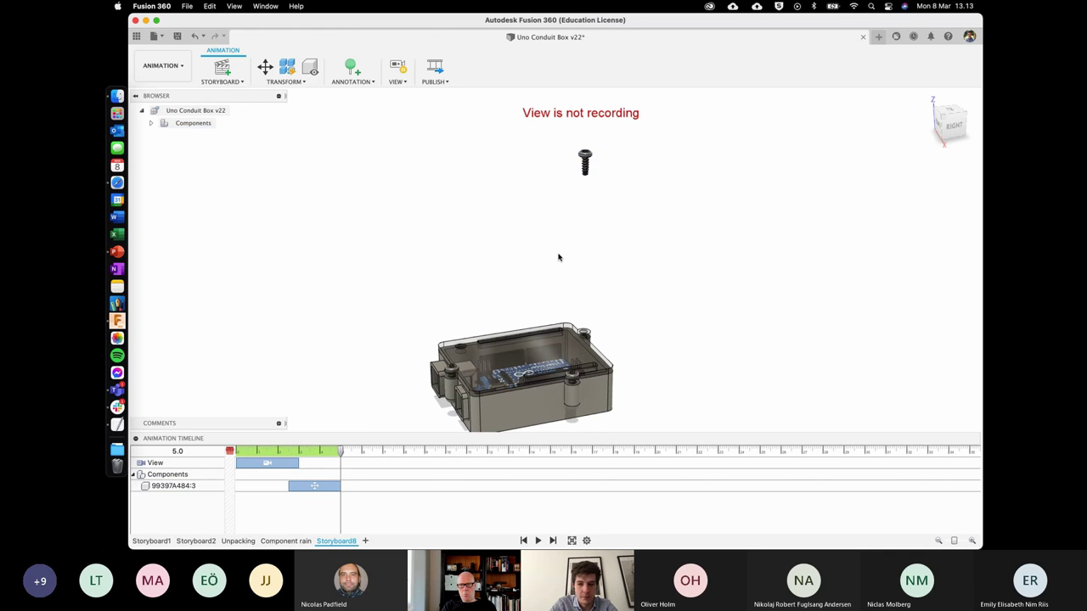
{"action": "key", "text": "m"}
{"action": "left_click", "coordinate": [585, 168]}
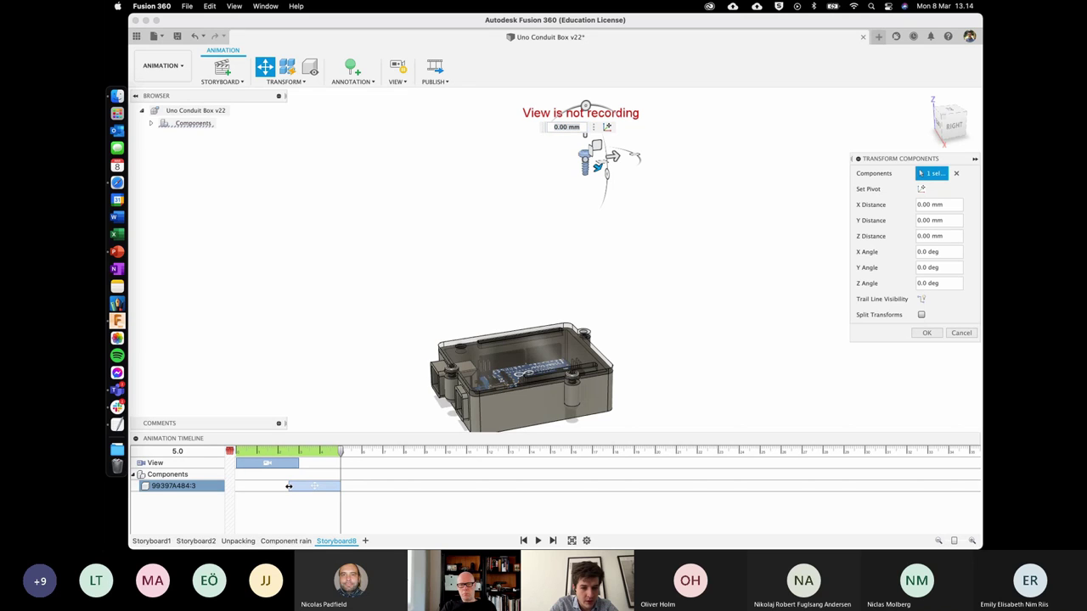
{"action": "left_click_drag", "start_coordinate": [289, 486], "coordinate": [299, 486]}
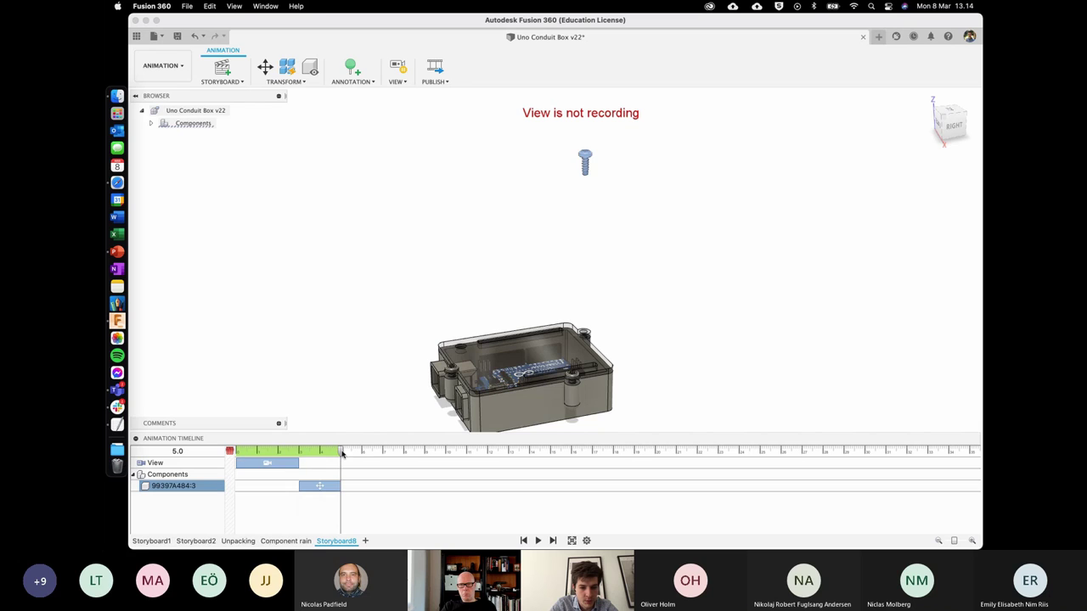
{"action": "mouse_move", "coordinate": [343, 454]}
{"action": "left_mouse_down"}
{"action": "mouse_move", "coordinate": [236, 453]}
{"action": "mouse_move", "coordinate": [298, 452]}
{"action": "left_mouse_up"}
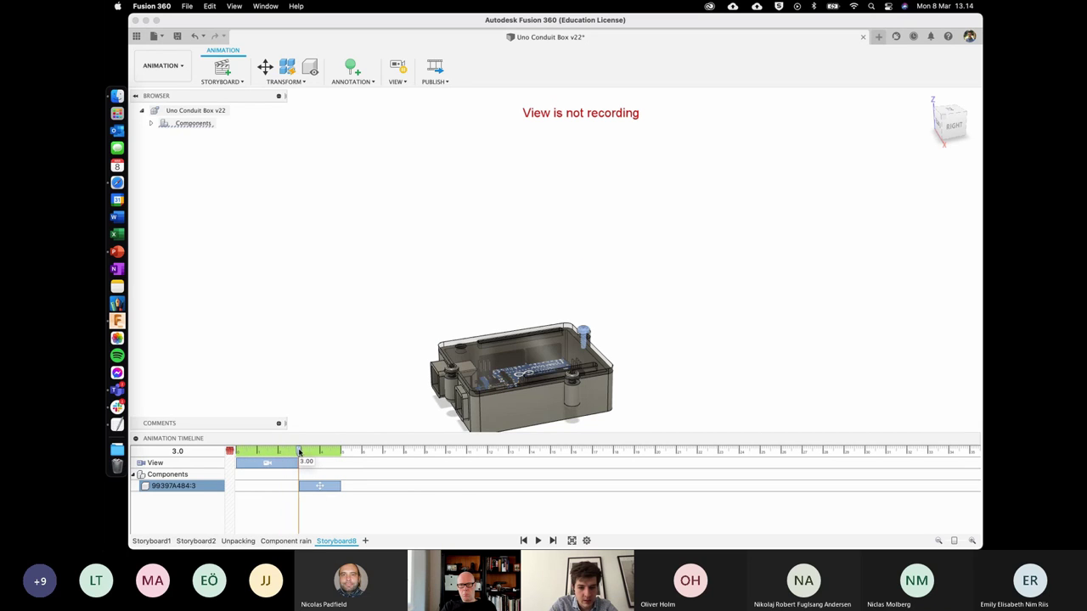
Turn View recording back on, zoom closer on the box, and move the playhead to 5 s.
{"action": "left_click", "coordinate": [399, 72]}
{"action": "mouse_move", "coordinate": [299, 452]}
{"action": "left_mouse_down"}
{"action": "mouse_move", "coordinate": [237, 453]}
{"action": "mouse_move", "coordinate": [342, 454]}
{"action": "mouse_move", "coordinate": [299, 453]}
{"action": "left_mouse_up"}
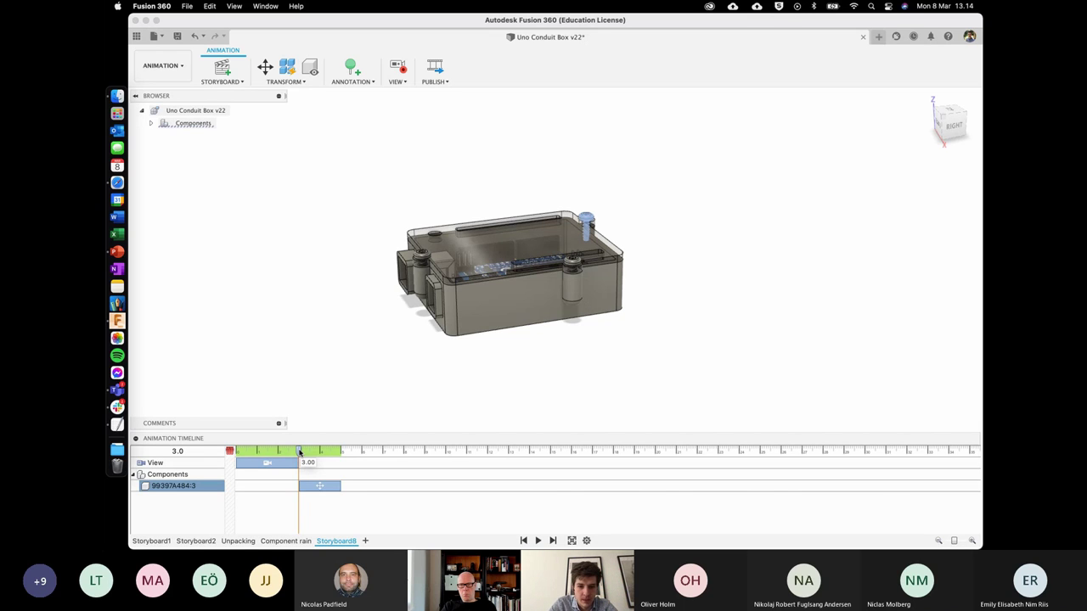
{"action": "left_click_drag", "start_coordinate": [299, 452], "coordinate": [339, 456]}
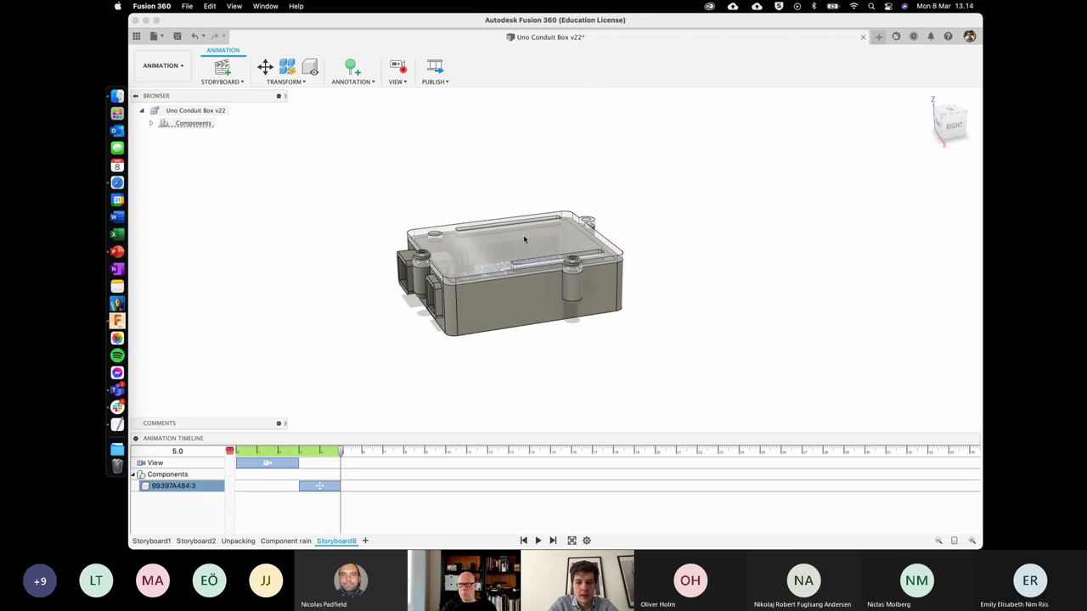
{"action": "scroll", "coordinate": [524, 239], "scroll_direction": "down", "scroll_amount": 5}
Give screw 99397A484:3 a 360° Z-angle spin while it rises.
{"action": "key", "text": "m"}
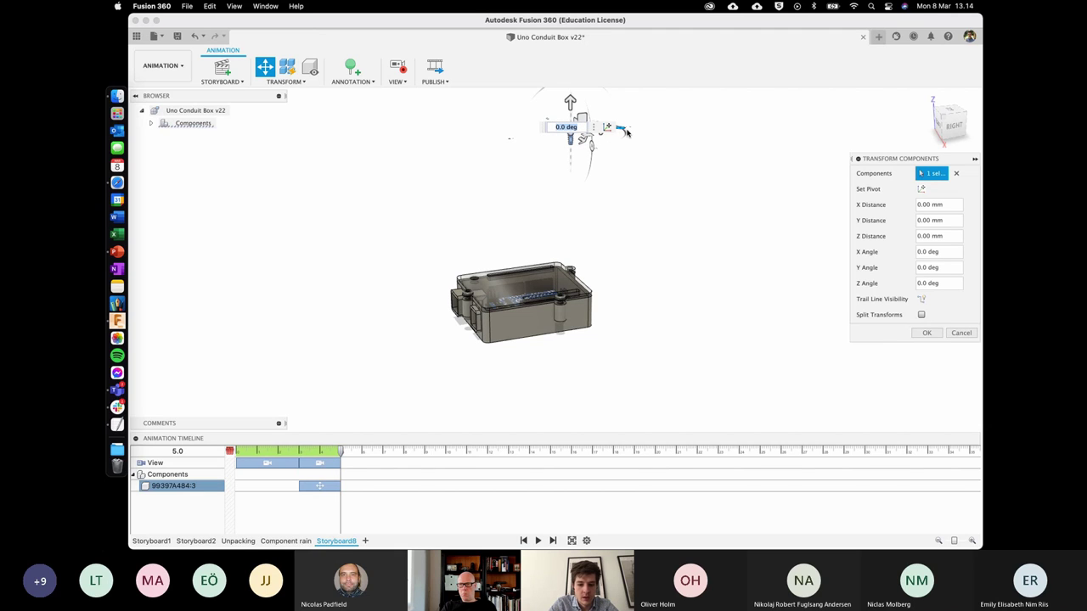
{"action": "type", "text": "360*10"}
{"action": "key", "text": "Return"}
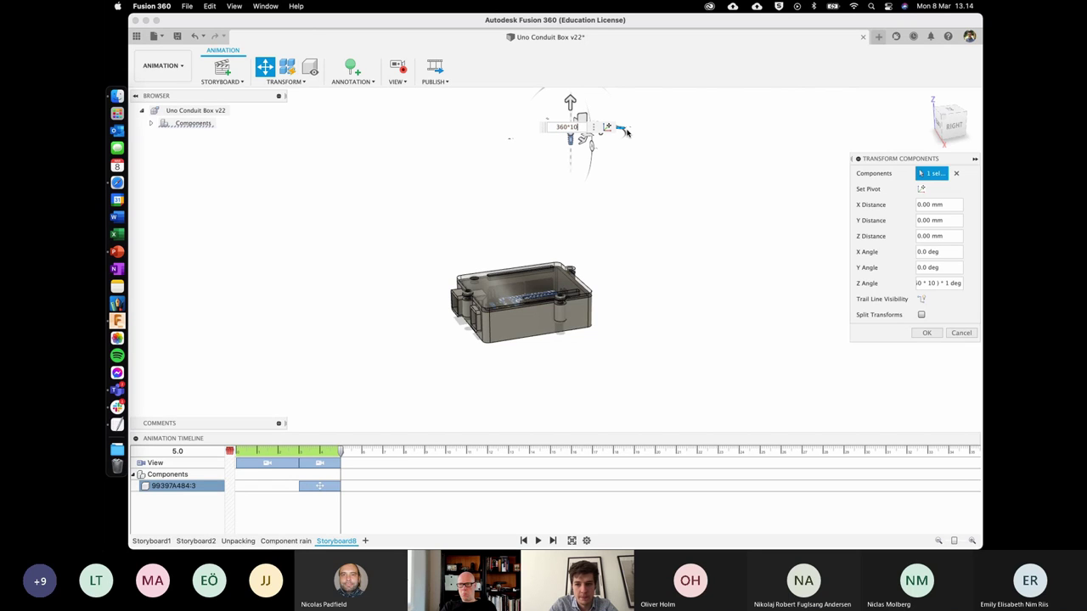
{"action": "key", "text": "Return"}
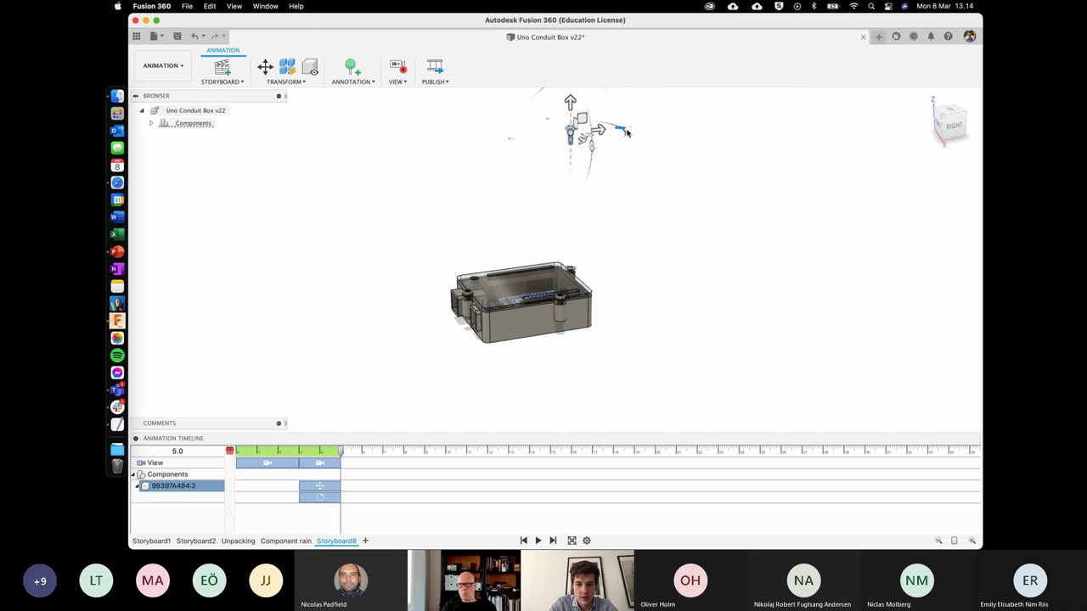
Delete the second camera View action from the timeline.
{"action": "left_click", "coordinate": [320, 497]}
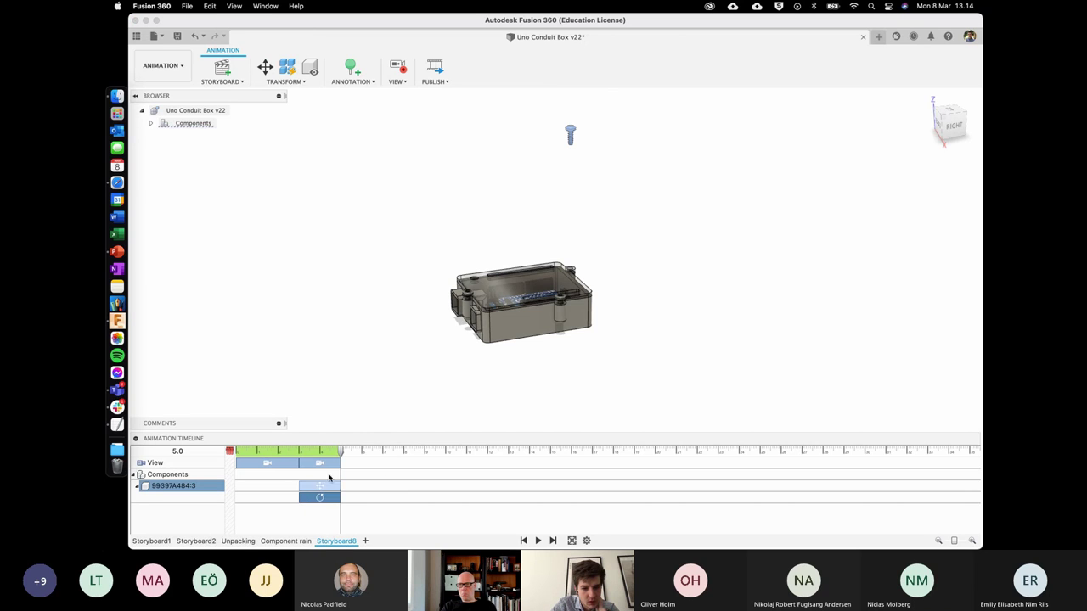
{"action": "left_click", "coordinate": [332, 460]}
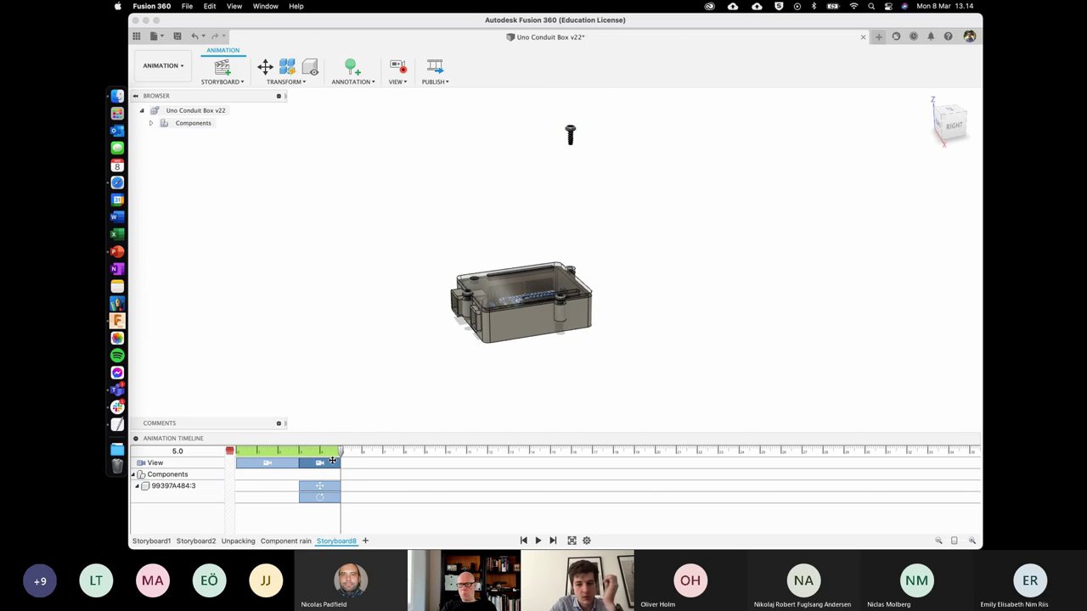
{"action": "key", "text": "Delete"}
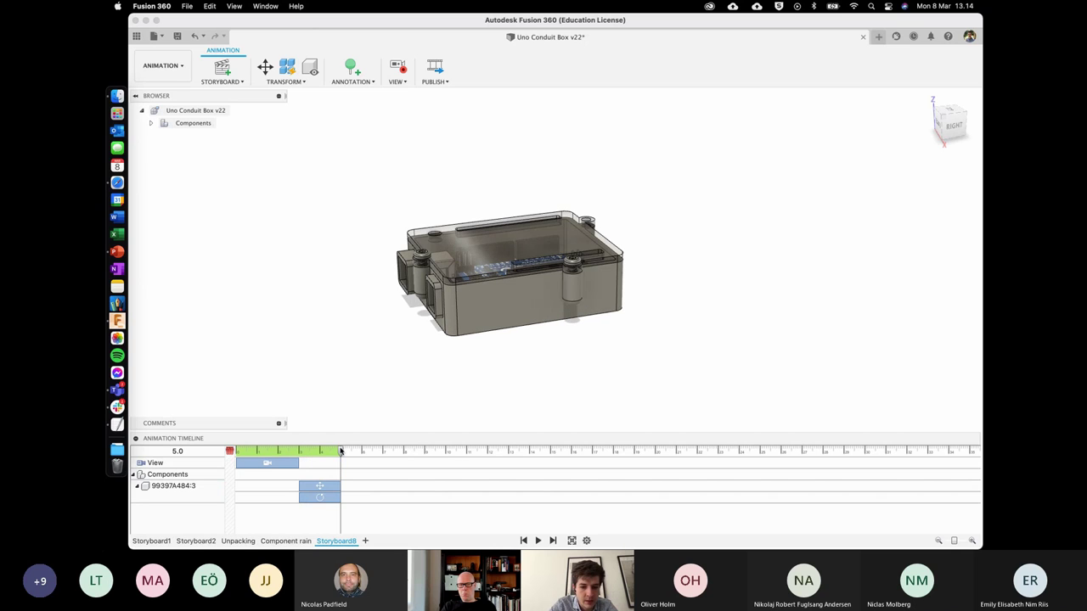
Preview the first screw's rise, then lift screw 99397A484:2 100 mm and commit it.
{"action": "mouse_move", "coordinate": [340, 451]}
{"action": "left_mouse_down"}
{"action": "mouse_move", "coordinate": [294, 453]}
{"action": "mouse_move", "coordinate": [303, 456]}
{"action": "left_mouse_up"}
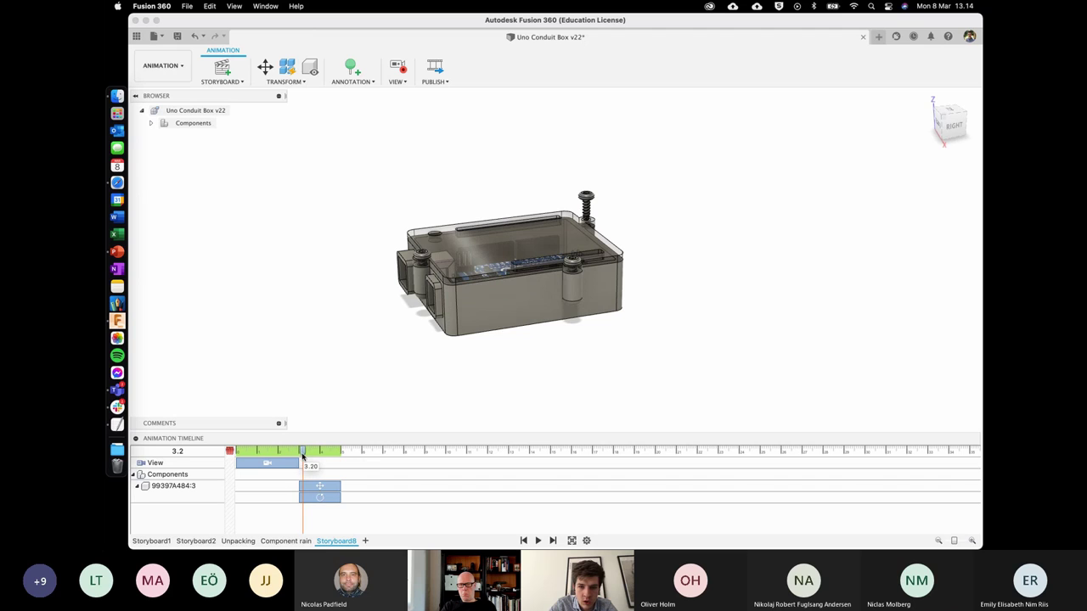
{"action": "left_click_drag", "start_coordinate": [307, 456], "coordinate": [341, 452]}
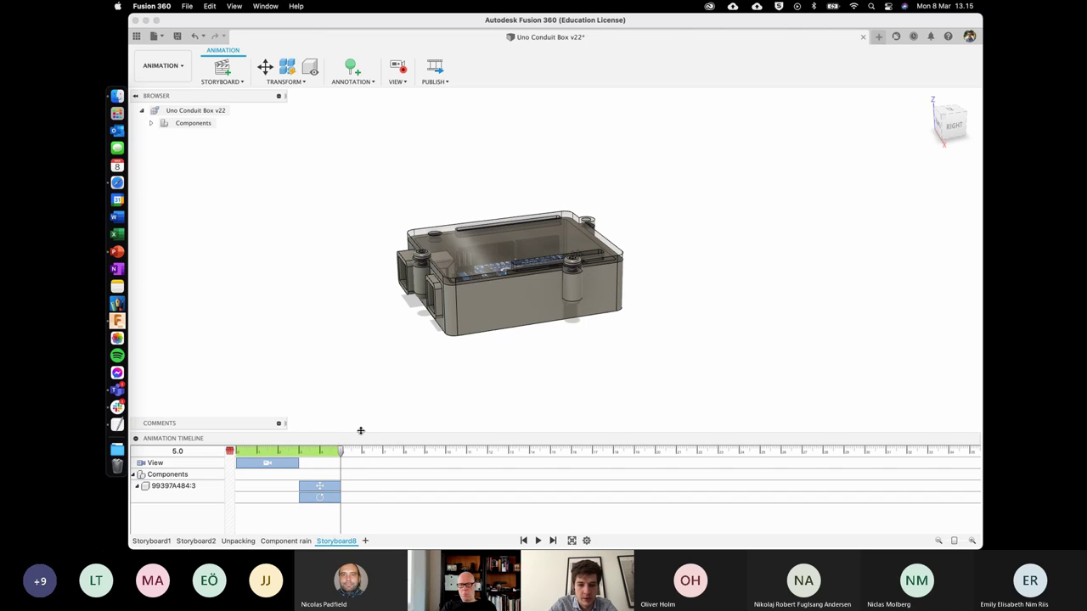
{"action": "key", "text": "m"}
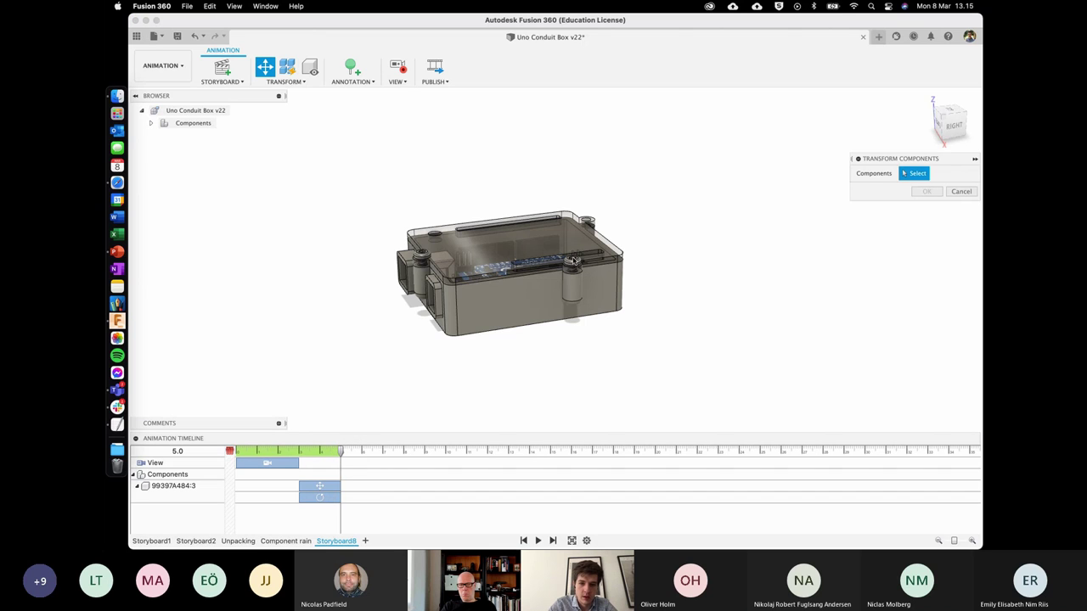
{"action": "left_click", "coordinate": [572, 260]}
{"action": "type", "text": "100"}
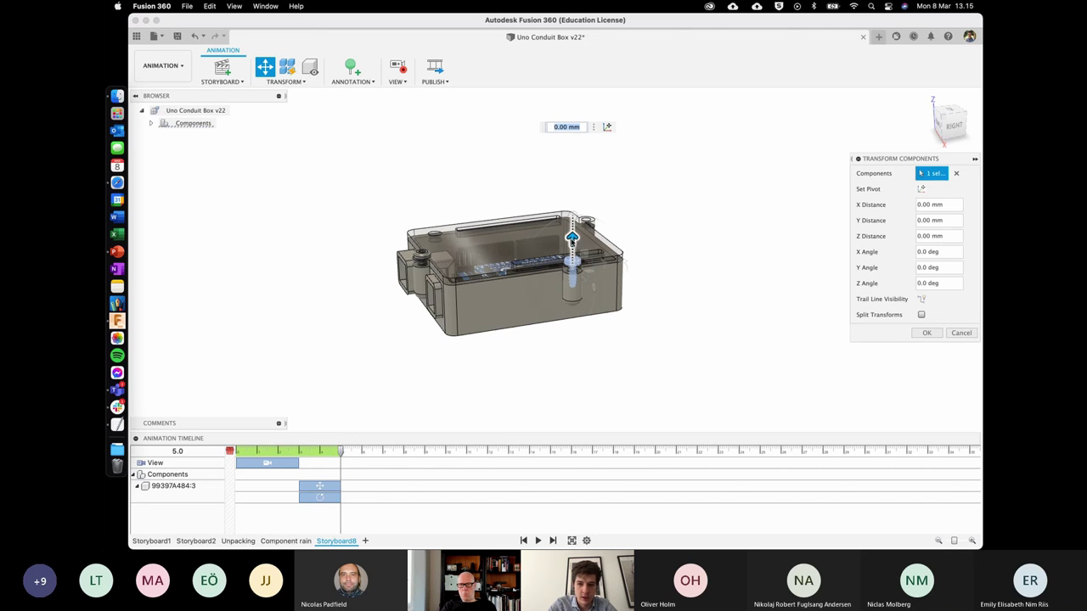
{"action": "key", "text": "Return"}
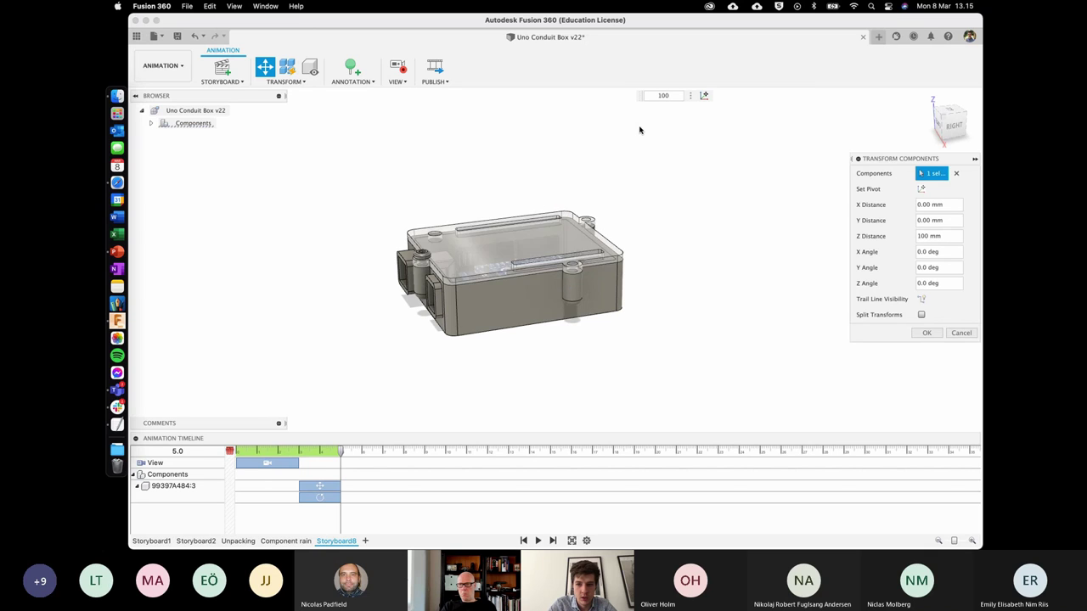
{"action": "left_click", "coordinate": [397, 68]}
Fit the view and give the lower screw a 360*10 spin.
{"action": "key", "text": "F6"}
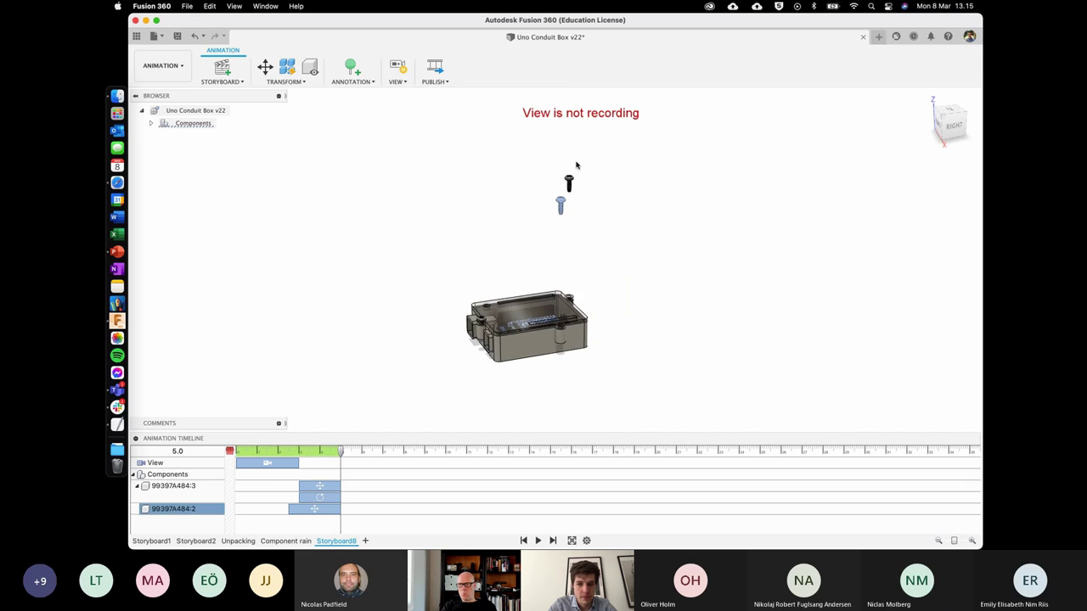
{"action": "key", "text": "m"}
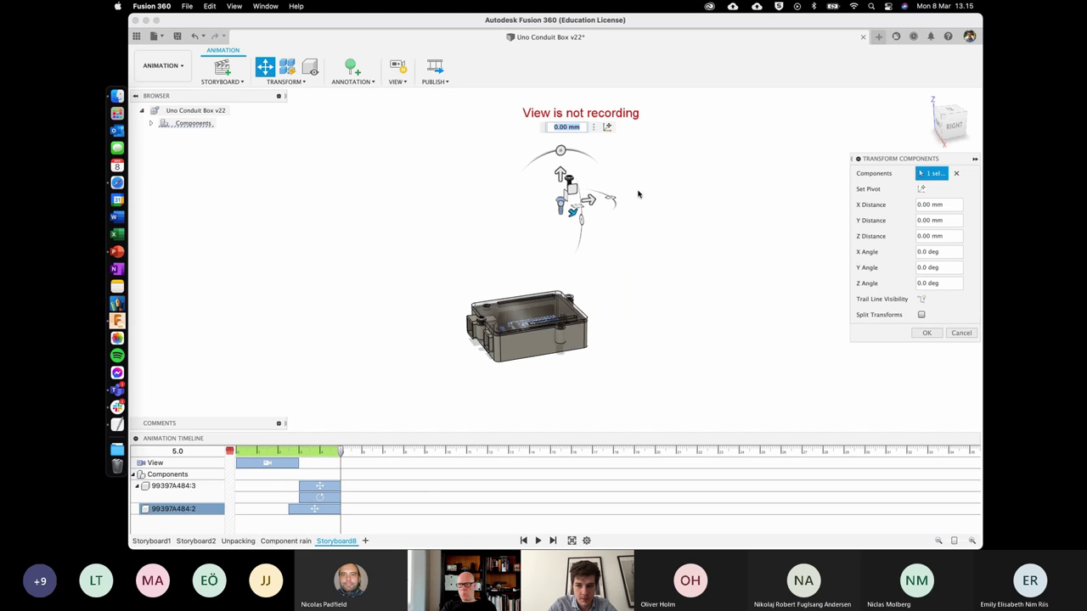
{"action": "left_click", "coordinate": [612, 202]}
{"action": "left_click", "coordinate": [567, 203]}
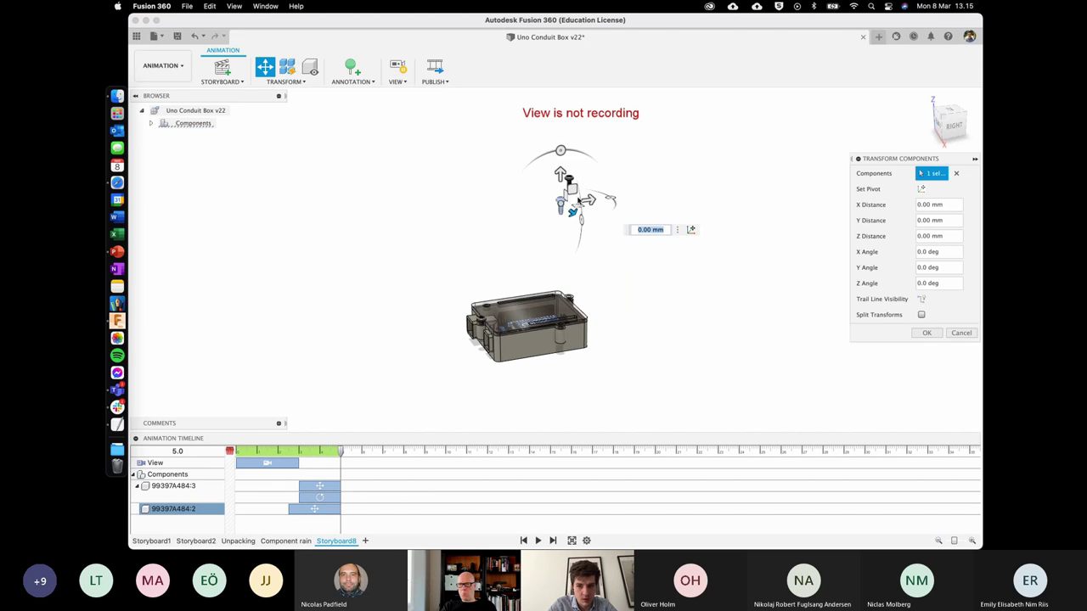
{"action": "left_click_drag", "start_coordinate": [610, 199], "coordinate": [611, 199]}
{"action": "type", "text": "360"}
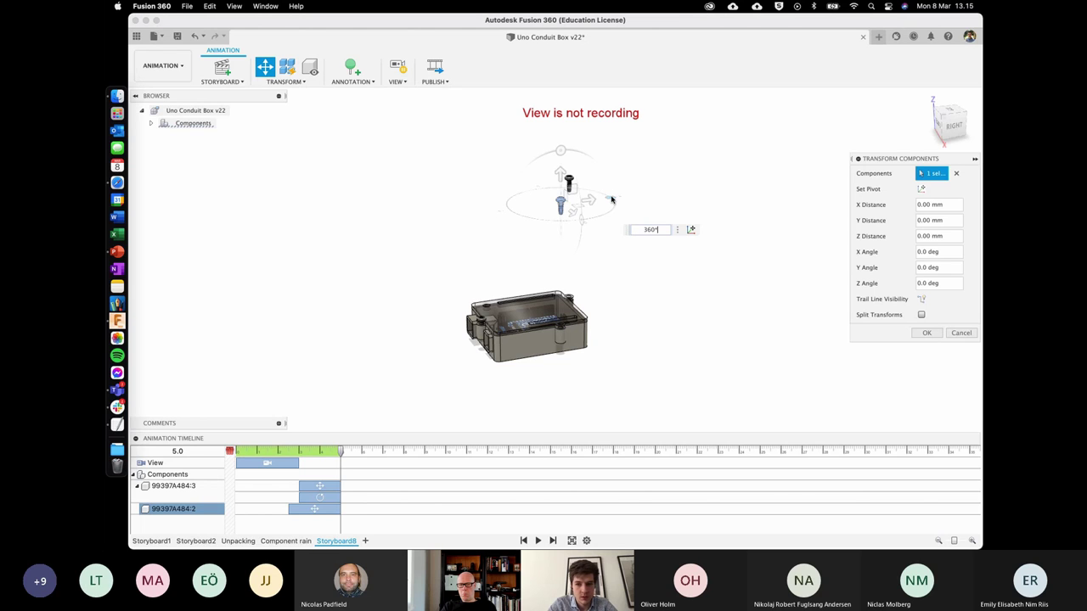
{"action": "type", "text": "*10"}
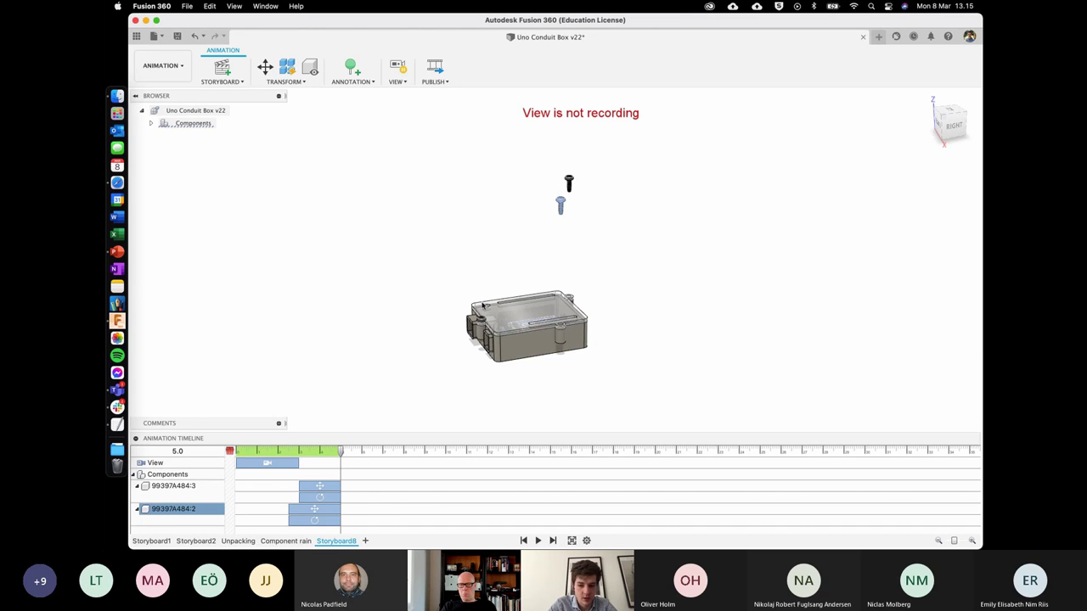
{"action": "key", "text": "m"}
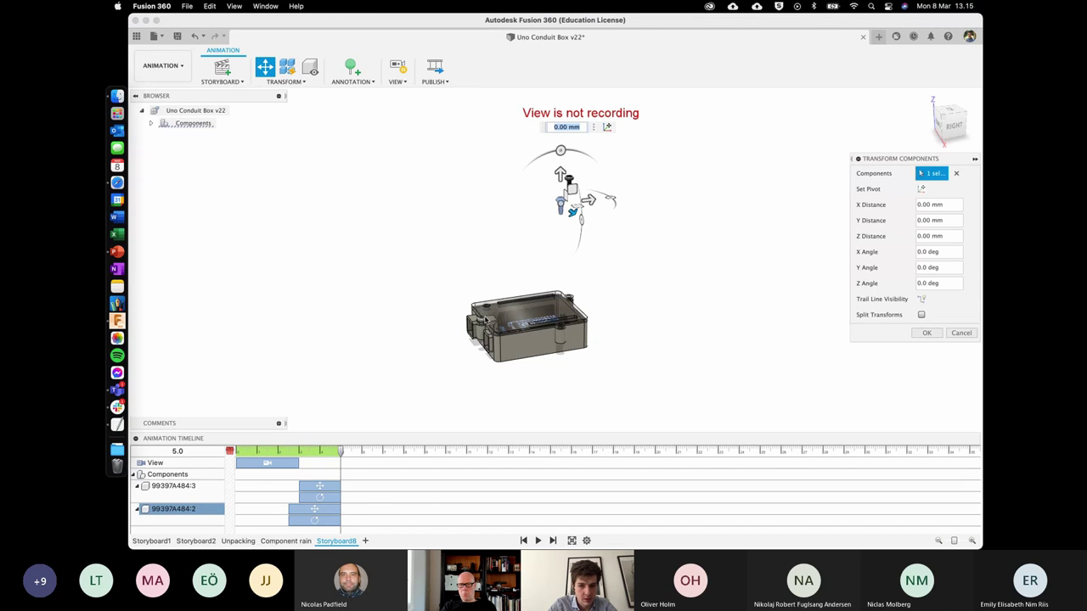
Select screw 99397A484:1, reset X distance to 0, and raise it 100 mm.
{"action": "left_click", "coordinate": [490, 275]}
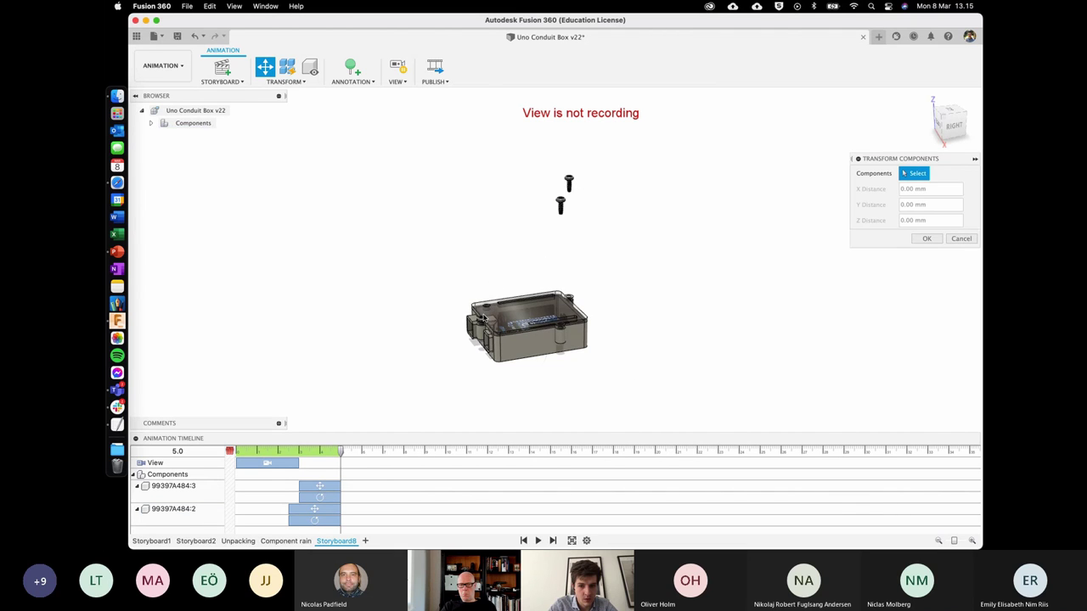
{"action": "left_click", "coordinate": [481, 321]}
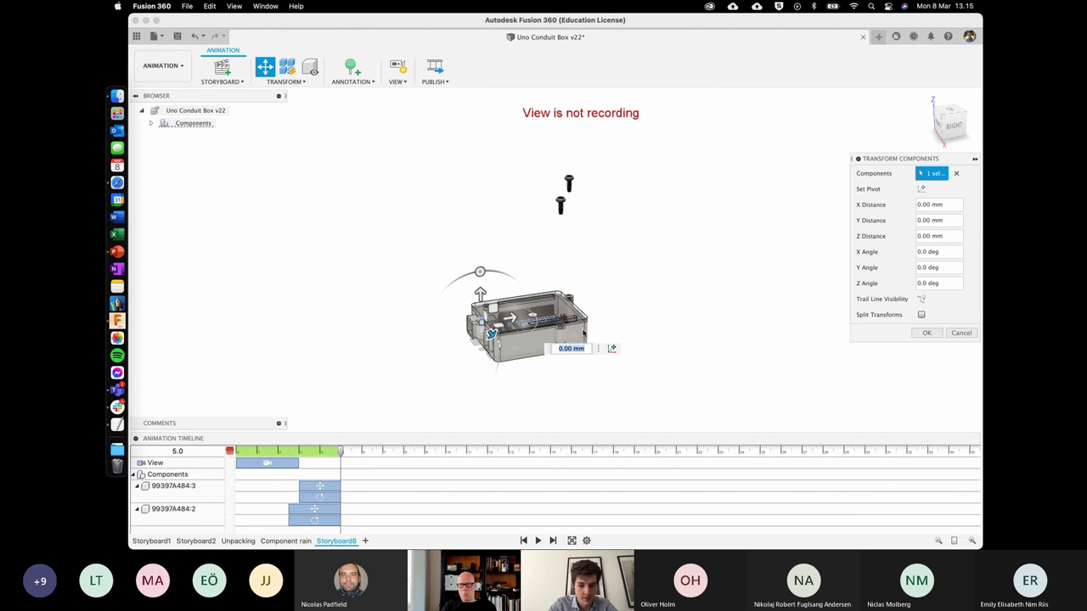
{"action": "type", "text": "1000"}
{"action": "key", "text": "Return"}
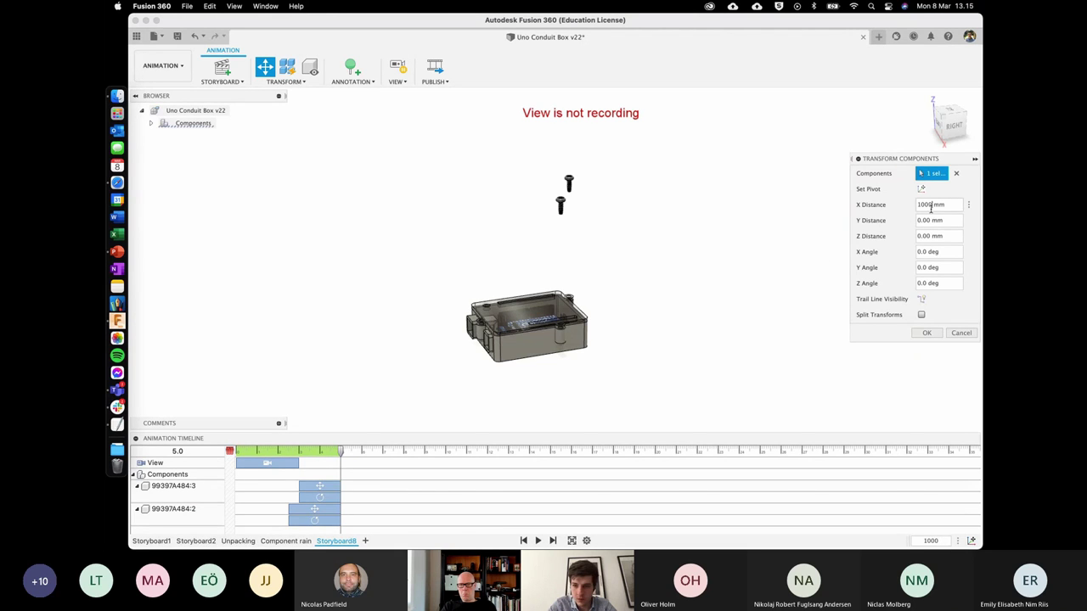
{"action": "key", "text": "BackSpace"}
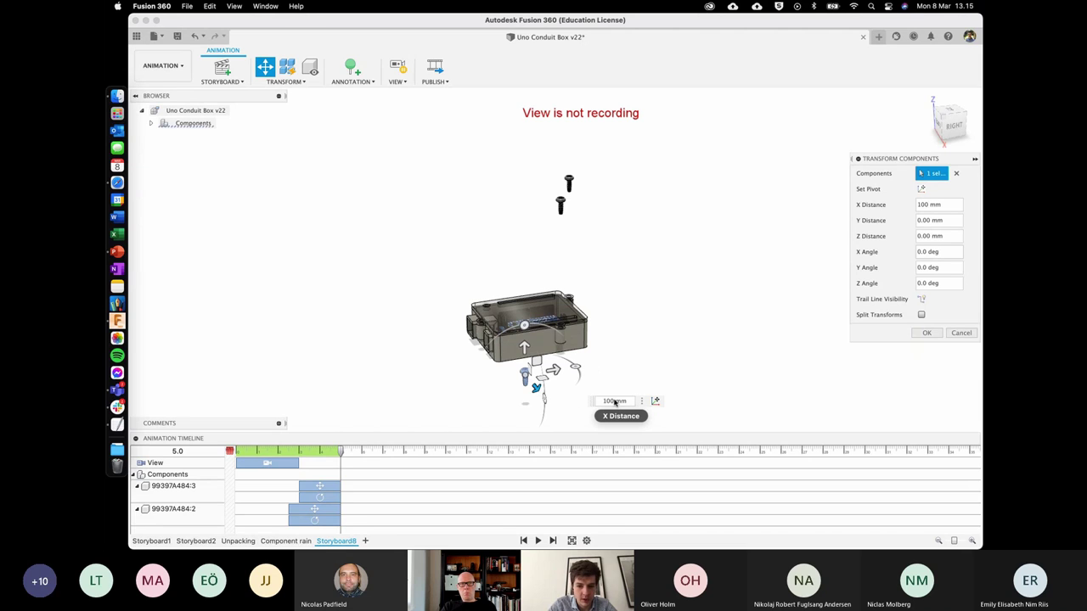
{"action": "key", "text": "BackSpace"}
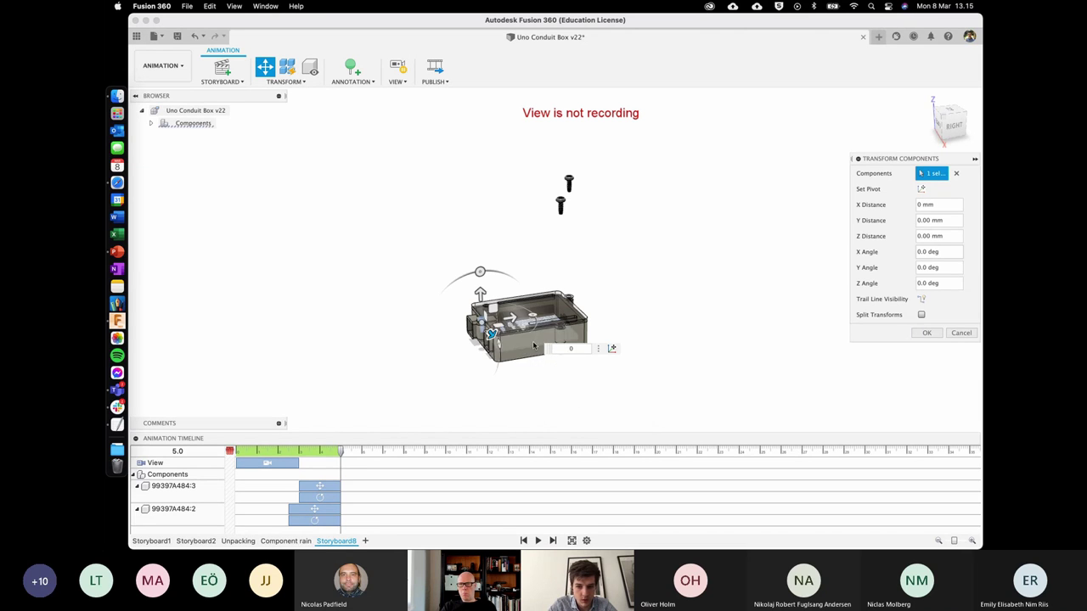
{"action": "left_click", "coordinate": [479, 292]}
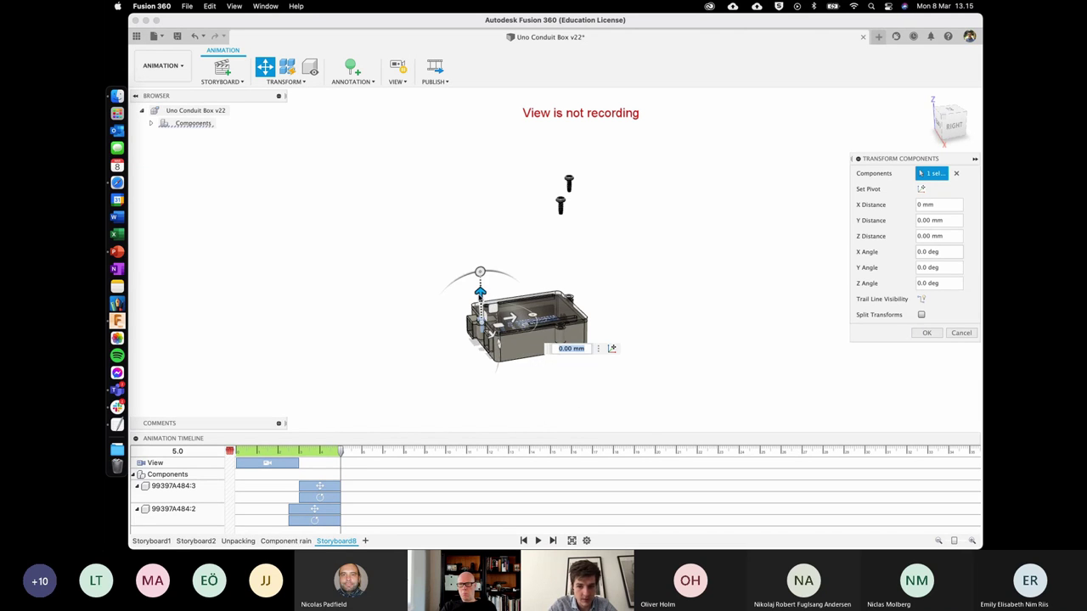
{"action": "type", "text": "100"}
{"action": "key", "text": "Return"}
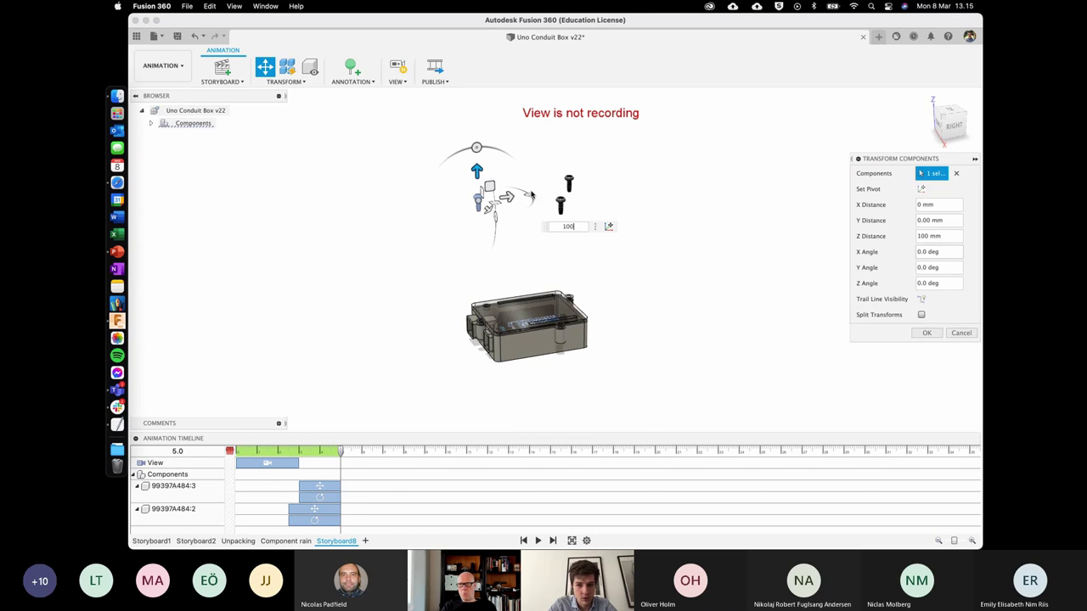
Spin the third screw 360*10 about Z and commit the transform.
{"action": "left_click", "coordinate": [531, 196]}
{"action": "type", "text": "360"}
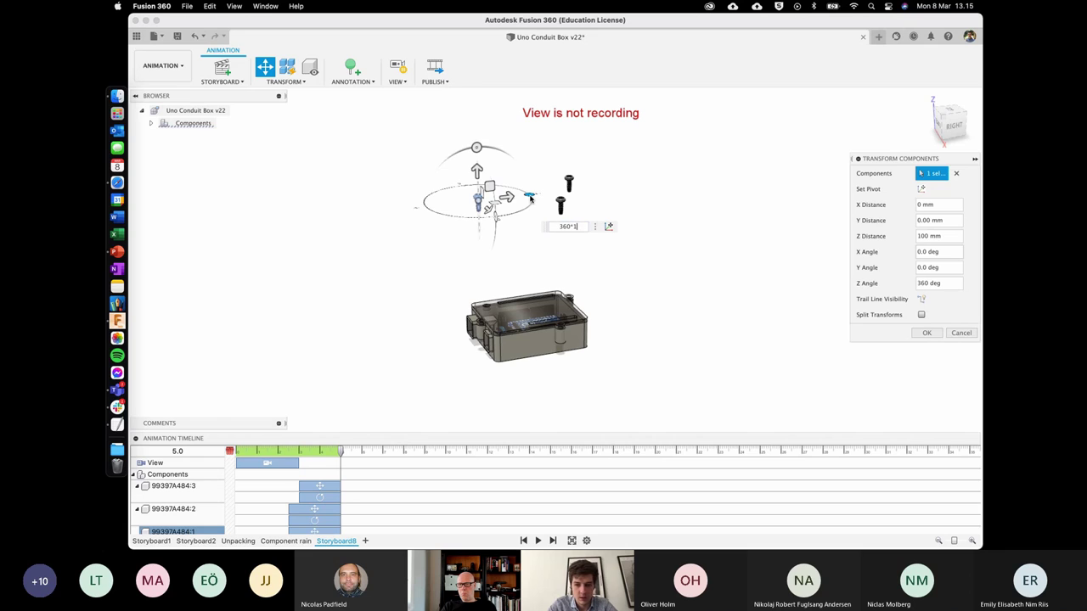
{"action": "type", "text": "*10"}
{"action": "key", "text": "Return"}
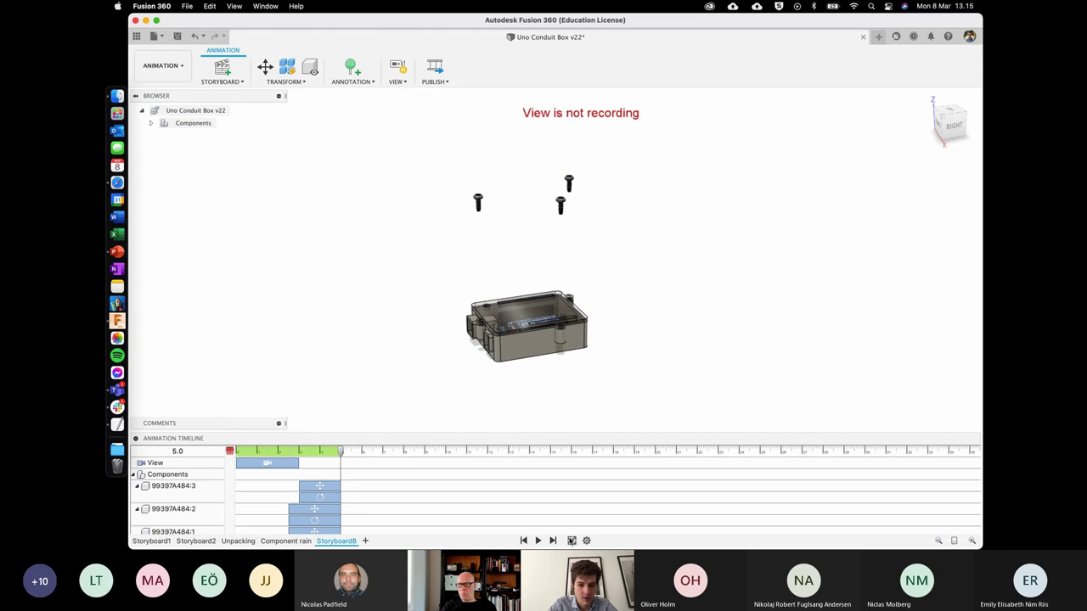
Re-enable View recording, rewind the playhead to 1.3 s, and play Storyboard8.
{"action": "left_click", "coordinate": [398, 68]}
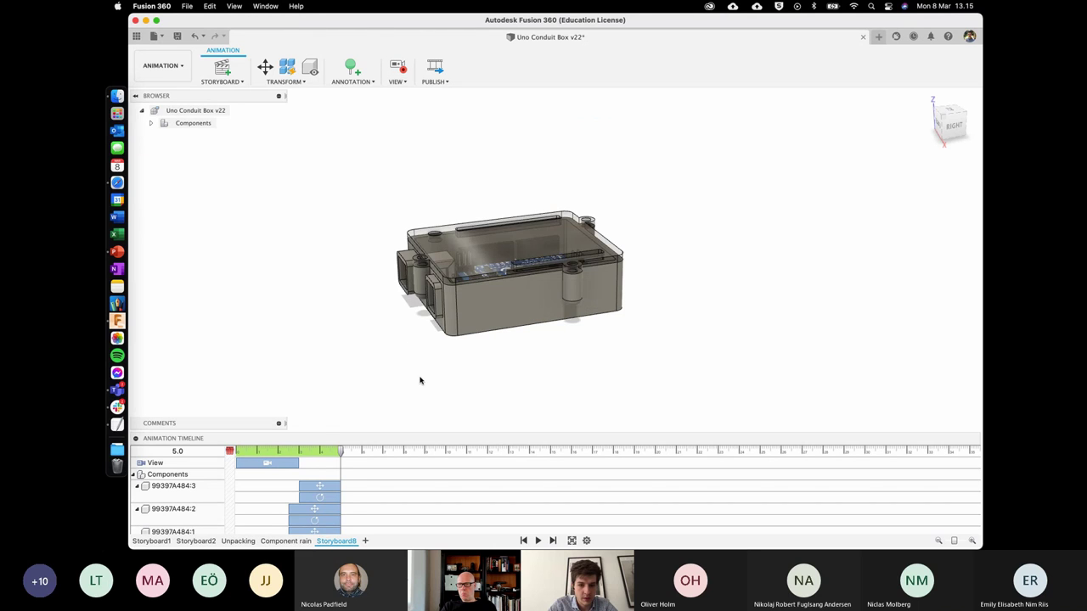
{"action": "left_click", "coordinate": [329, 452]}
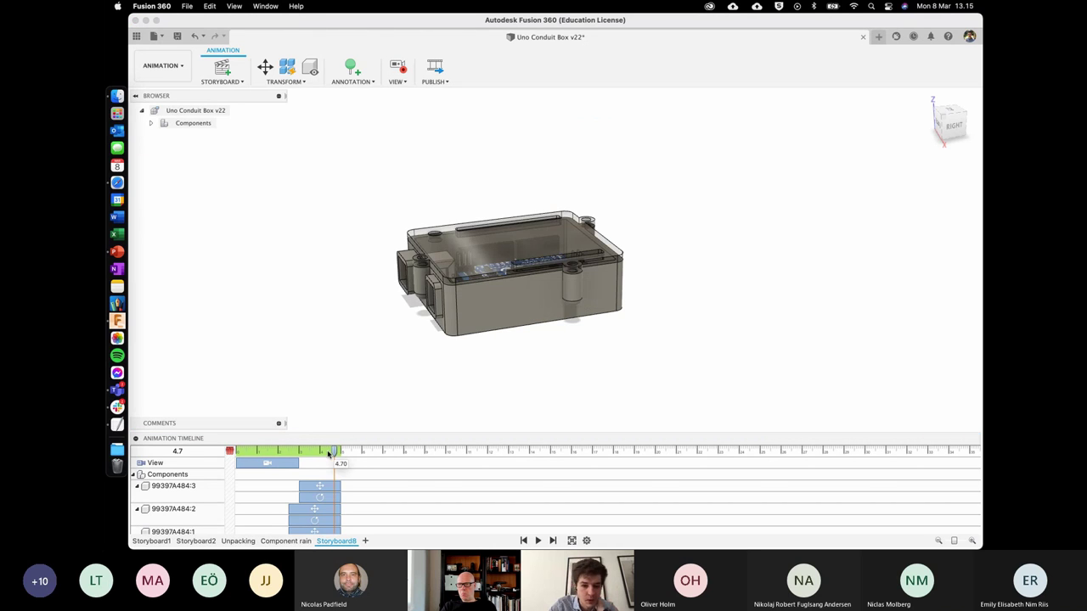
{"action": "left_click_drag", "start_coordinate": [329, 452], "coordinate": [263, 455]}
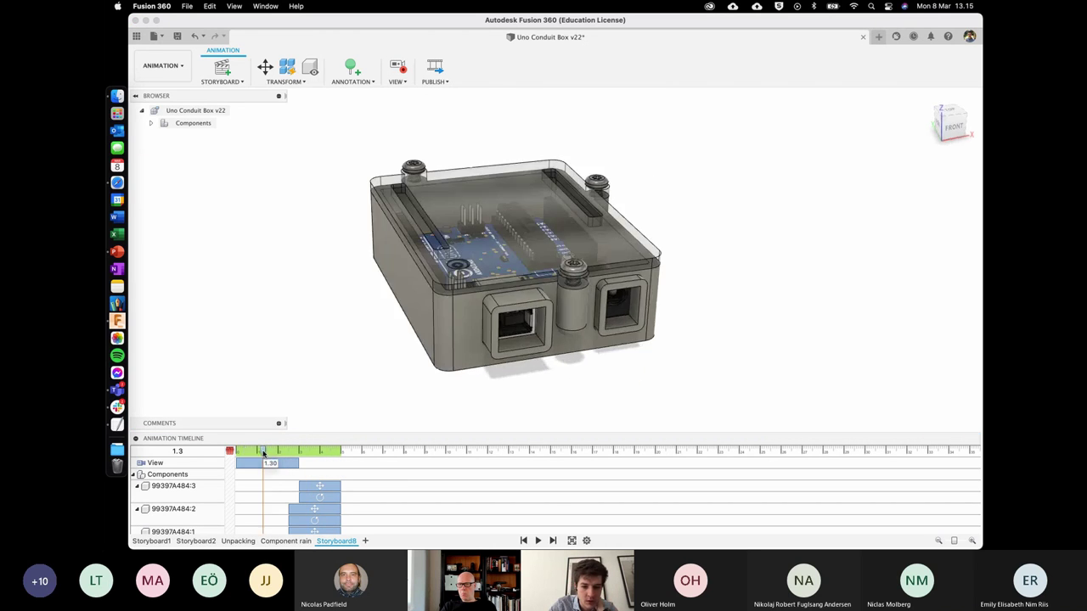
{"action": "key", "text": "space"}
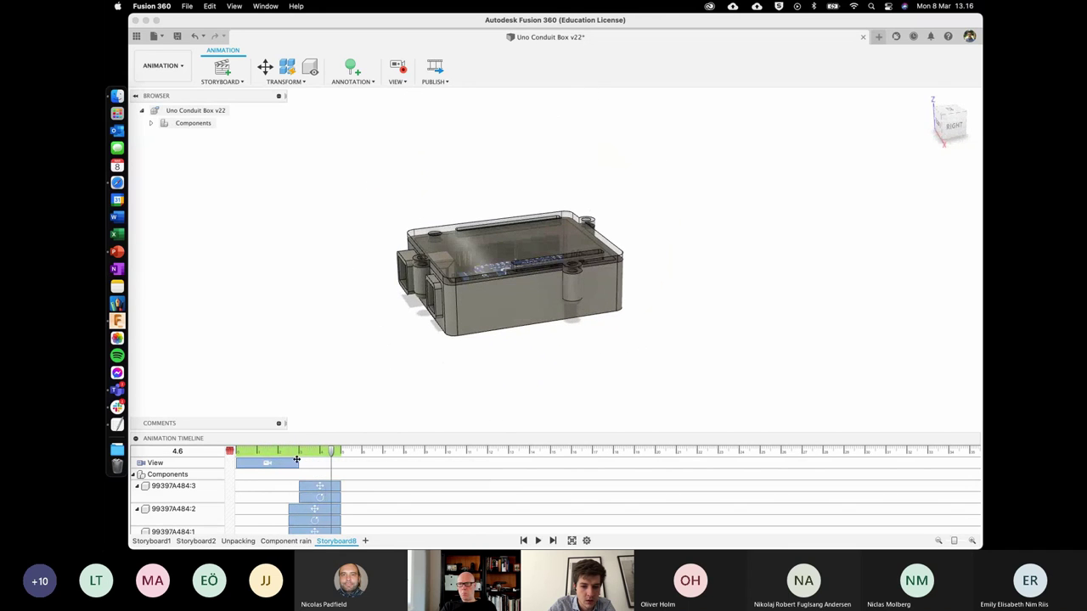
Return the playhead to 5.0 s and start the :2 and :1 screw actions at 3.00 s.
{"action": "left_click_drag", "start_coordinate": [329, 456], "coordinate": [340, 454]}
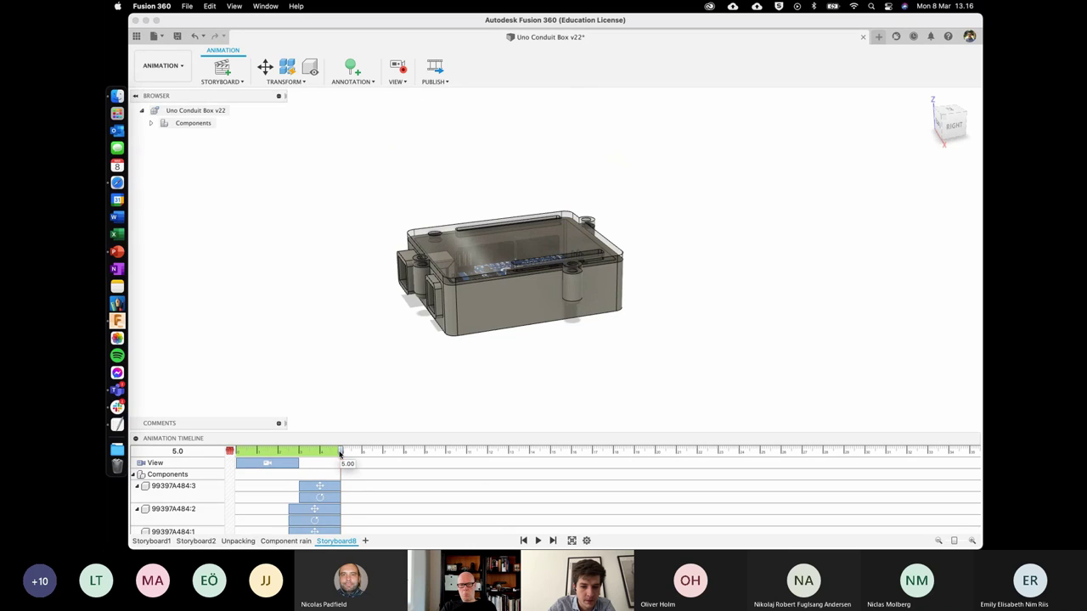
{"action": "scroll", "coordinate": [319, 497], "scroll_direction": "down", "scroll_amount": 1}
{"action": "left_click", "coordinate": [297, 506]}
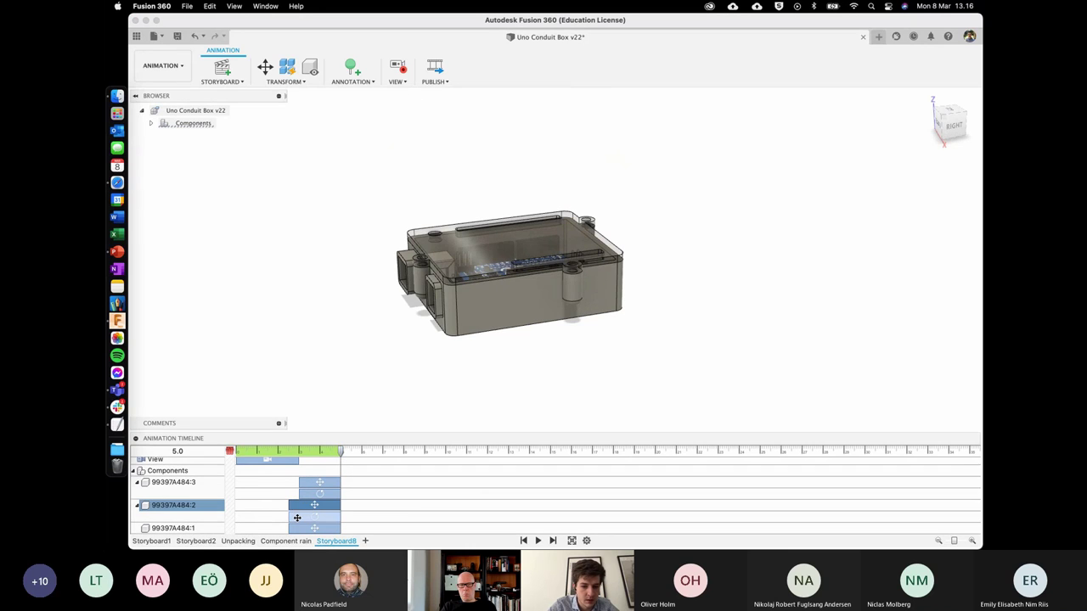
{"action": "left_click", "coordinate": [297, 528], "text": "shift"}
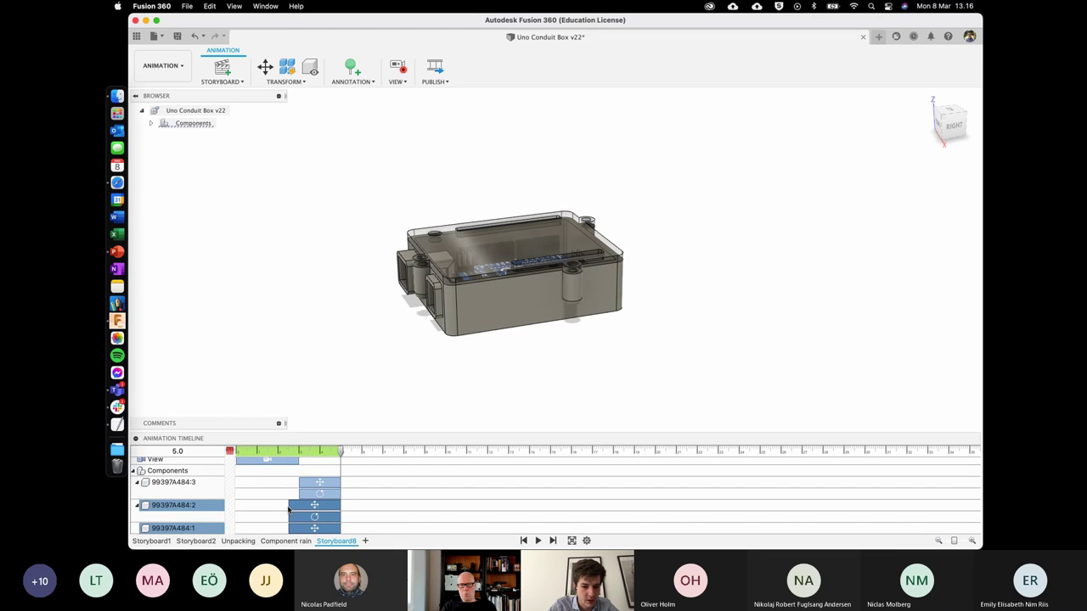
{"action": "left_click_drag", "start_coordinate": [290, 506], "coordinate": [299, 506]}
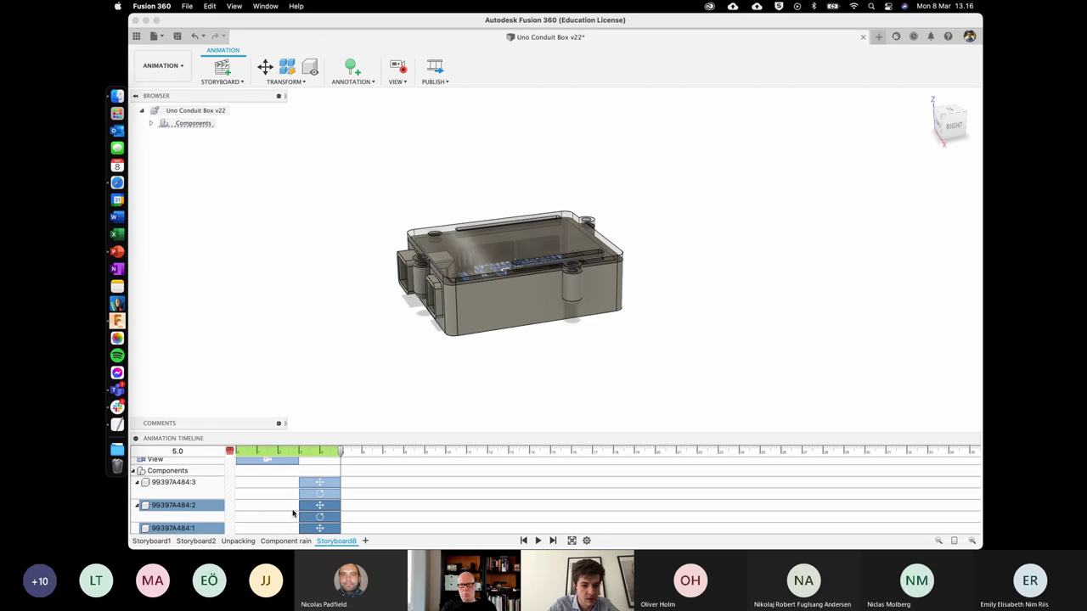
Clear the track selection and drag the timeline border up to enlarge the panel.
{"action": "scroll", "coordinate": [685, 478], "scroll_direction": "down", "scroll_amount": 1}
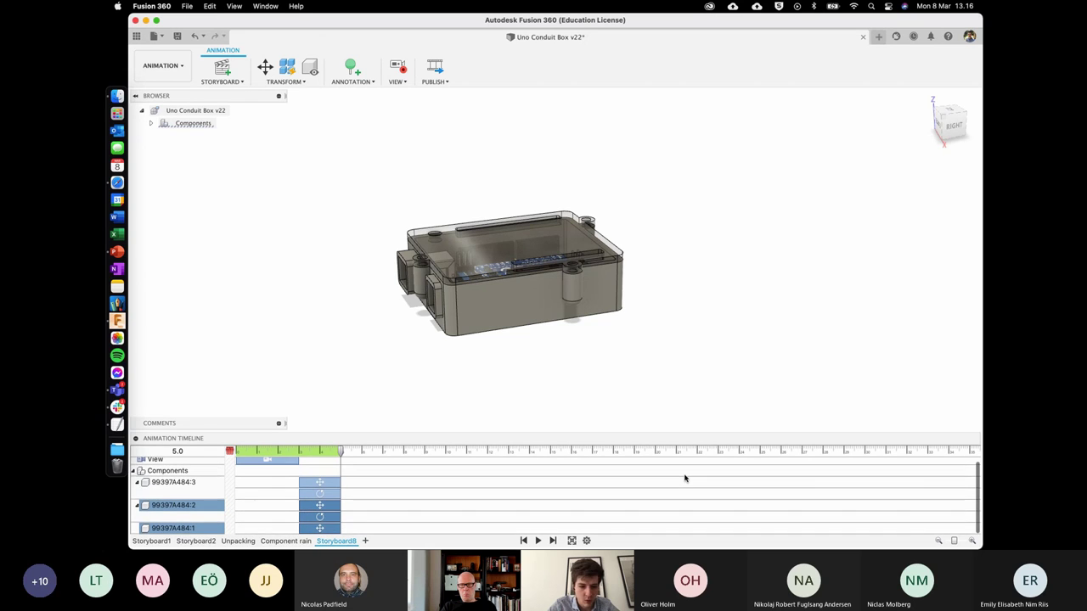
{"action": "left_click", "coordinate": [326, 526]}
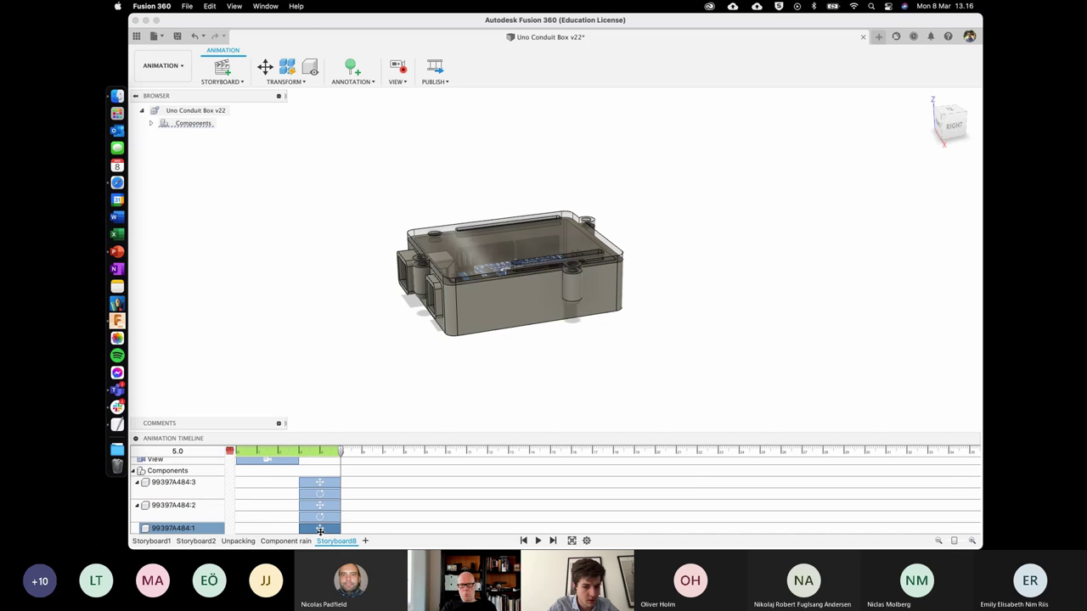
{"action": "left_click", "coordinate": [339, 375]}
{"action": "left_click", "coordinate": [202, 506]}
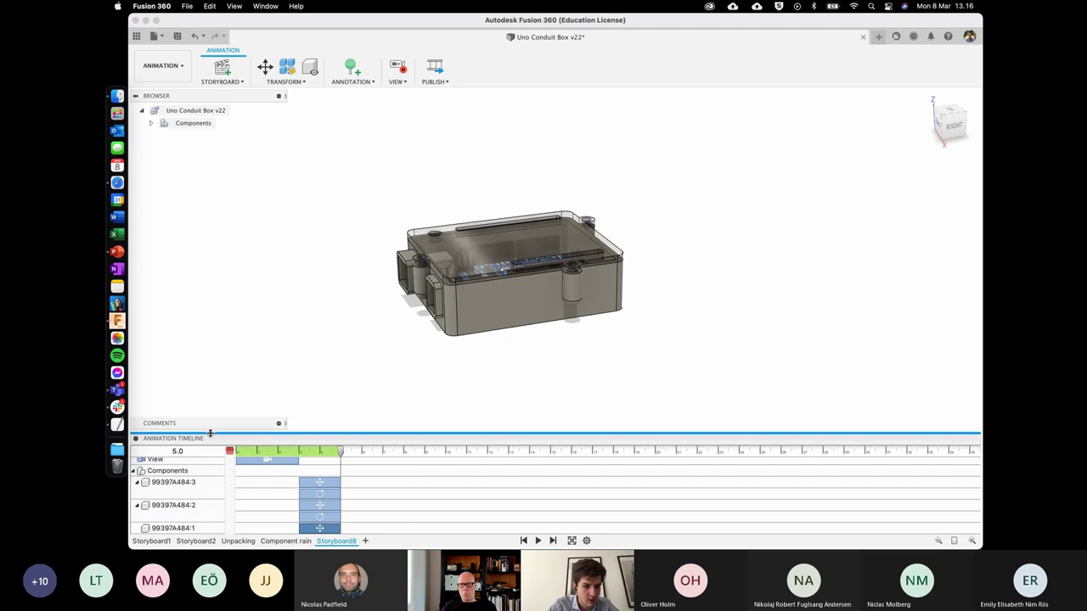
{"action": "left_click_drag", "start_coordinate": [210, 433], "coordinate": [209, 413]}
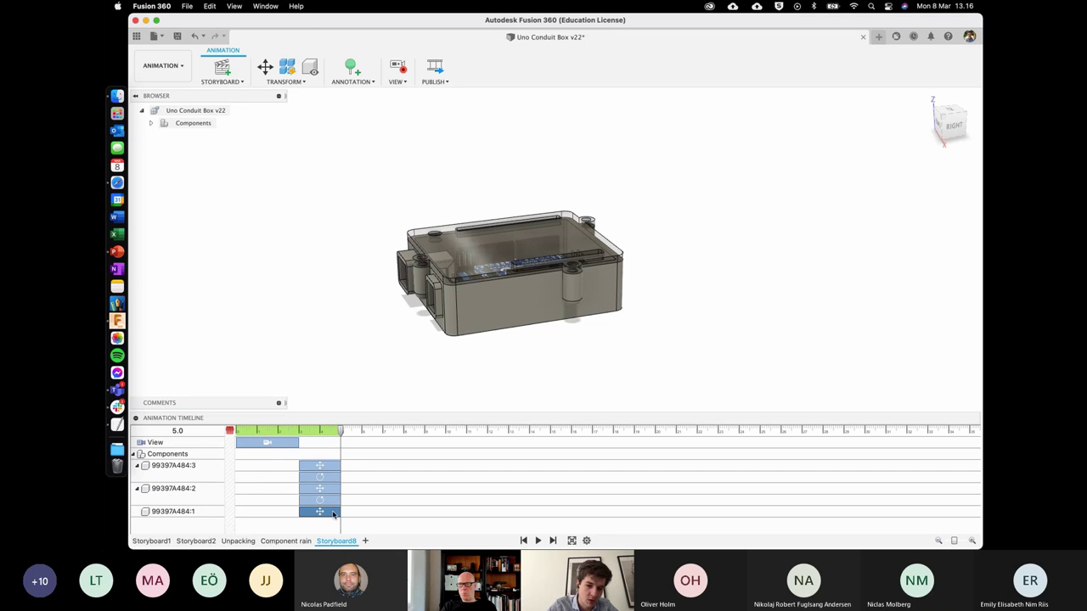
Select left screw 99397A484:1, enter a ten-turn spin, then re-enable View recording.
{"action": "left_click", "coordinate": [352, 311]}
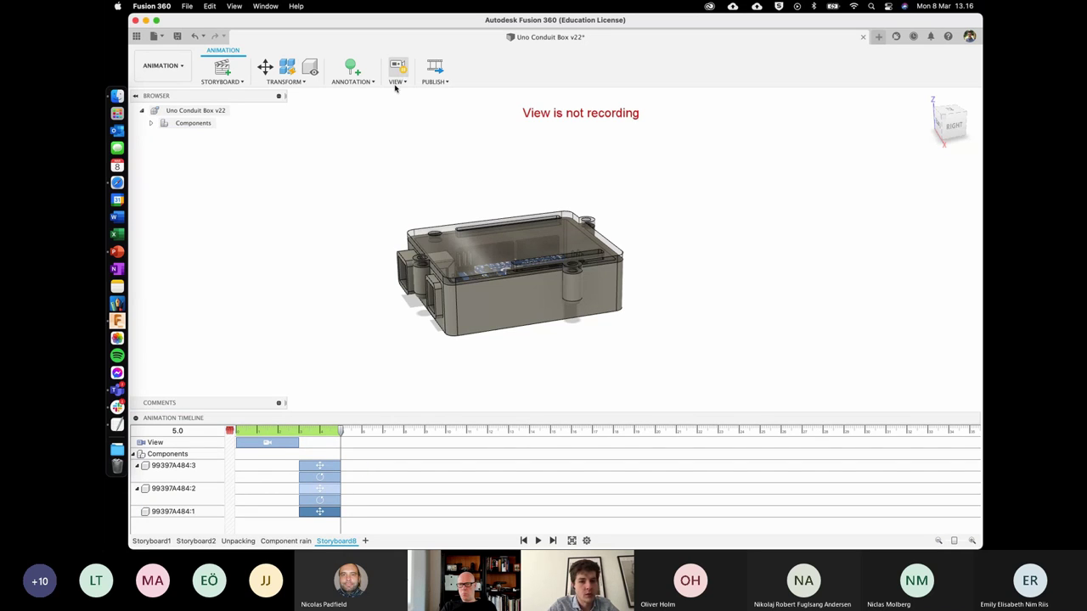
{"action": "scroll", "coordinate": [376, 169], "scroll_direction": "down", "scroll_amount": 2}
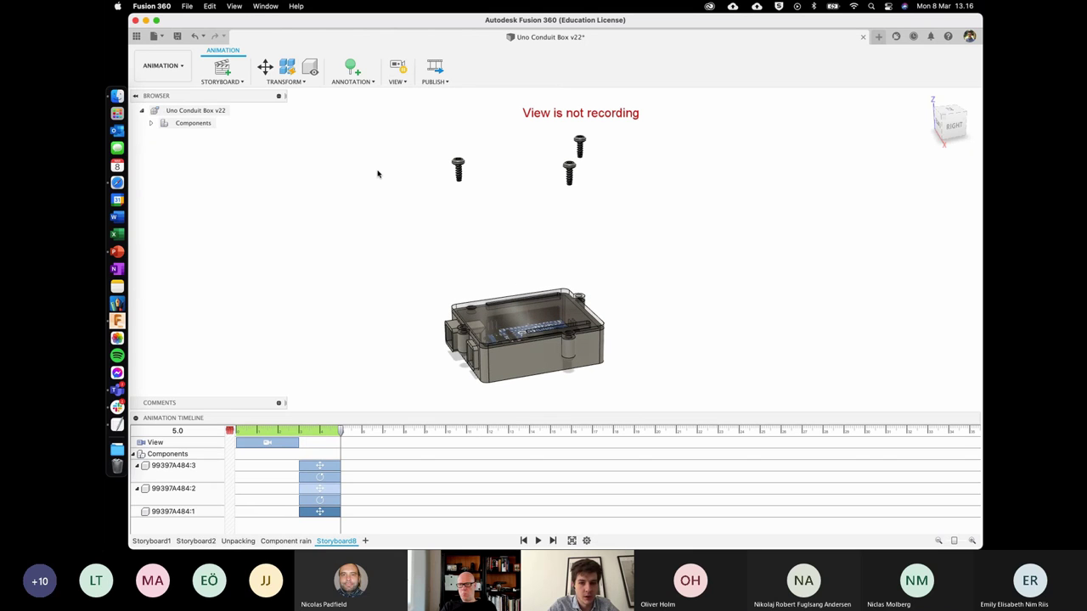
{"action": "key", "text": "m"}
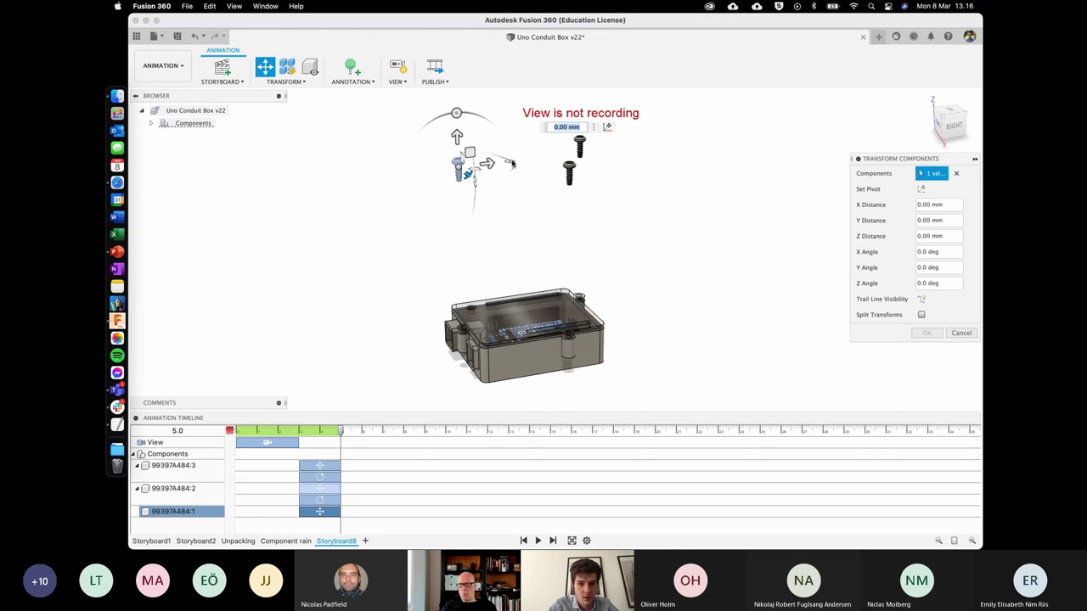
{"action": "left_click", "coordinate": [491, 164]}
{"action": "left_click", "coordinate": [466, 166]}
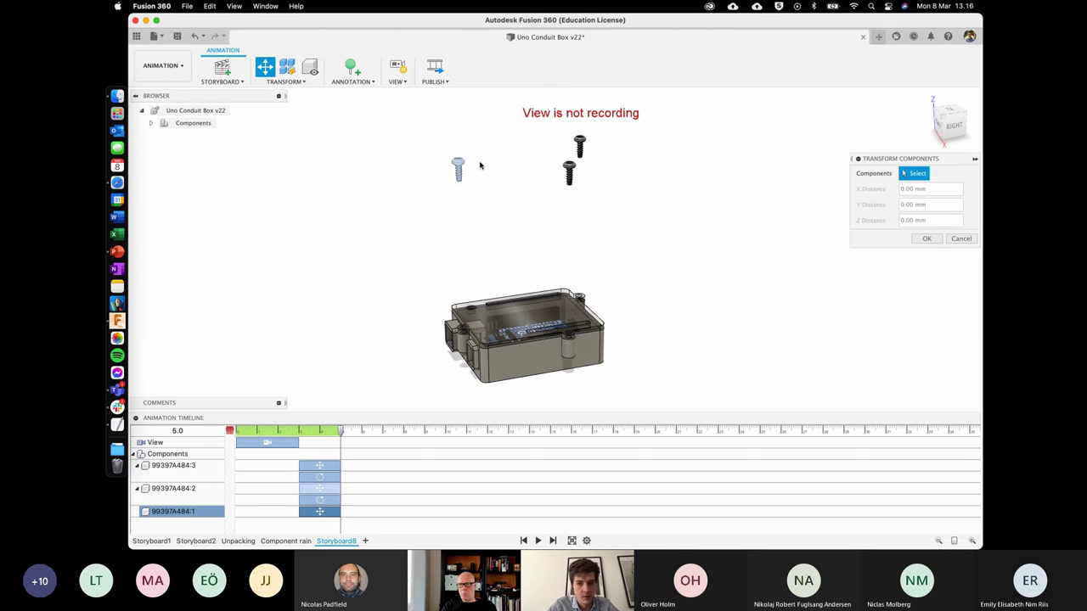
{"action": "left_click", "coordinate": [511, 163]}
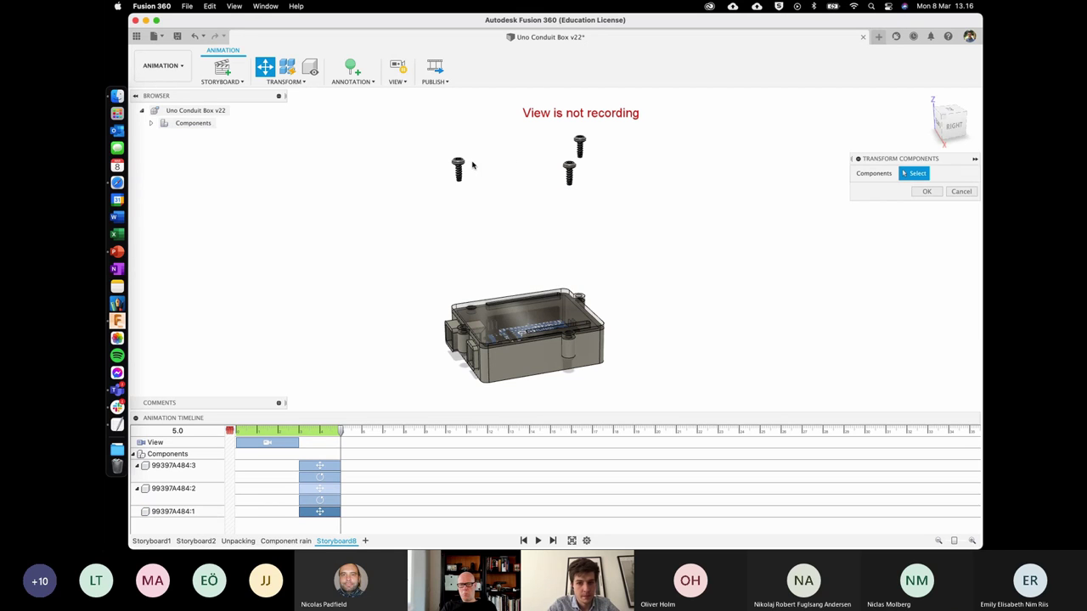
{"action": "left_click", "coordinate": [459, 167]}
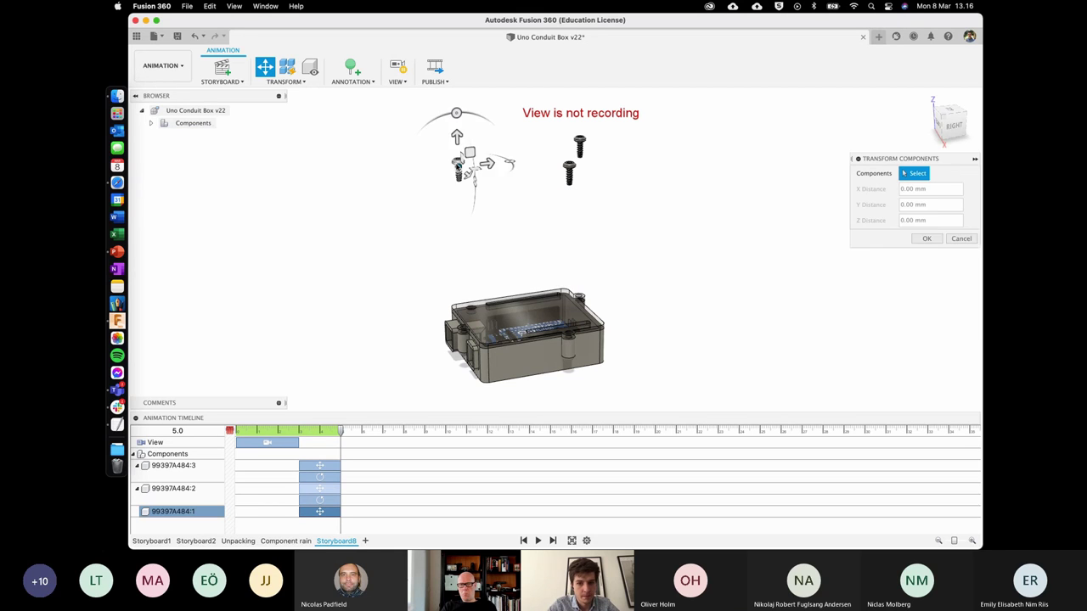
{"action": "left_click", "coordinate": [510, 164]}
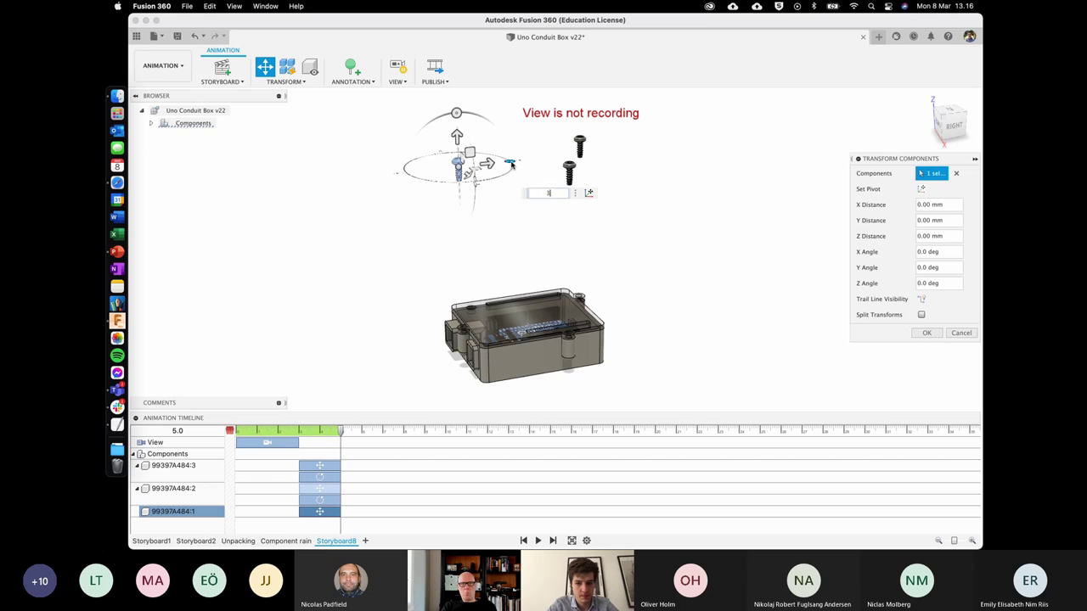
{"action": "type", "text": "60*10"}
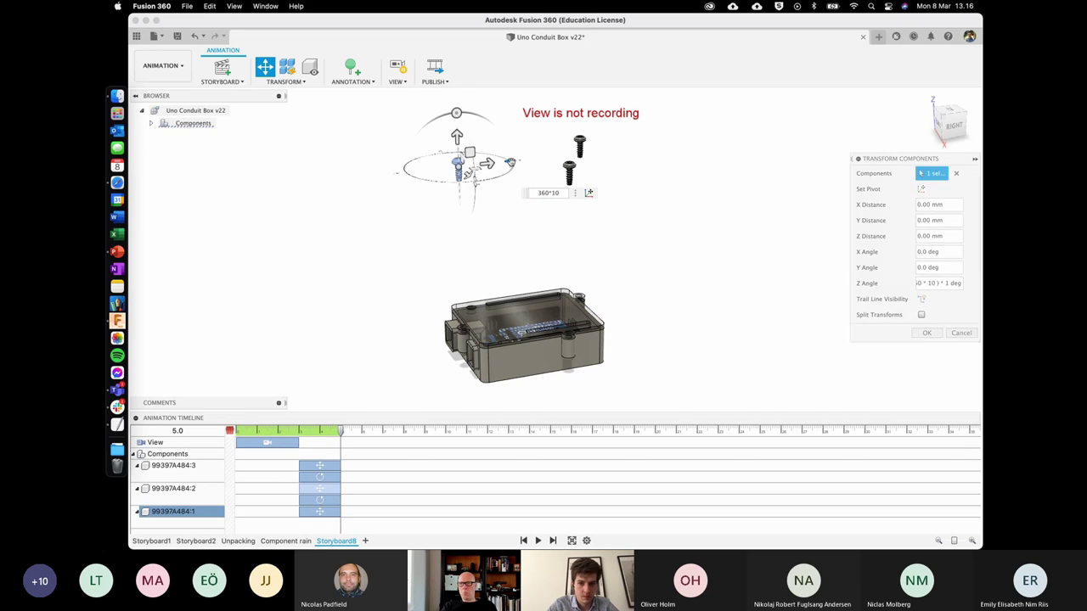
{"action": "key", "text": "Return"}
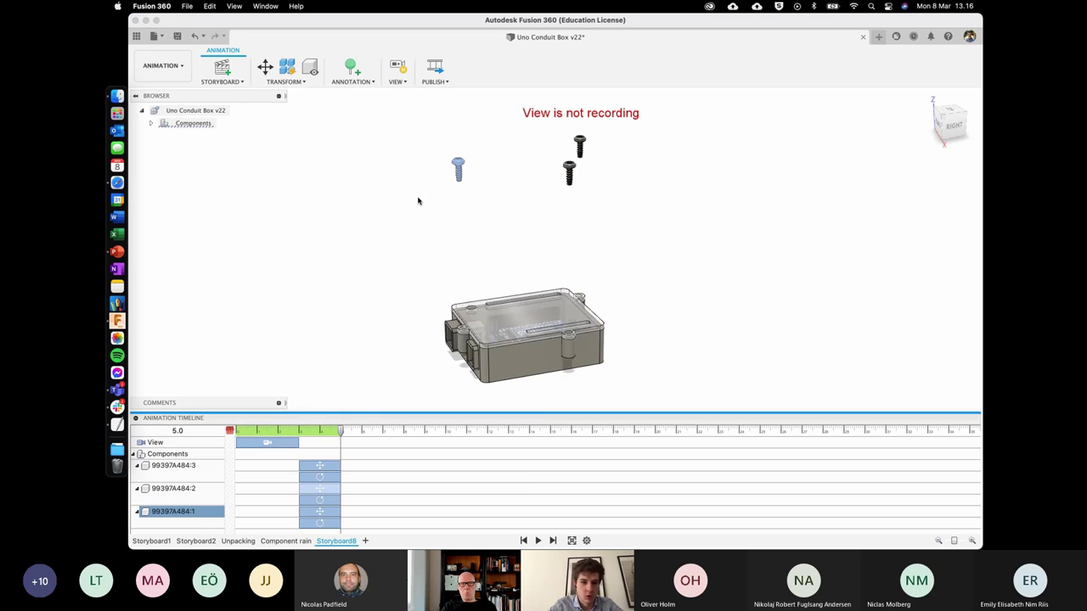
{"action": "left_click", "coordinate": [397, 68]}
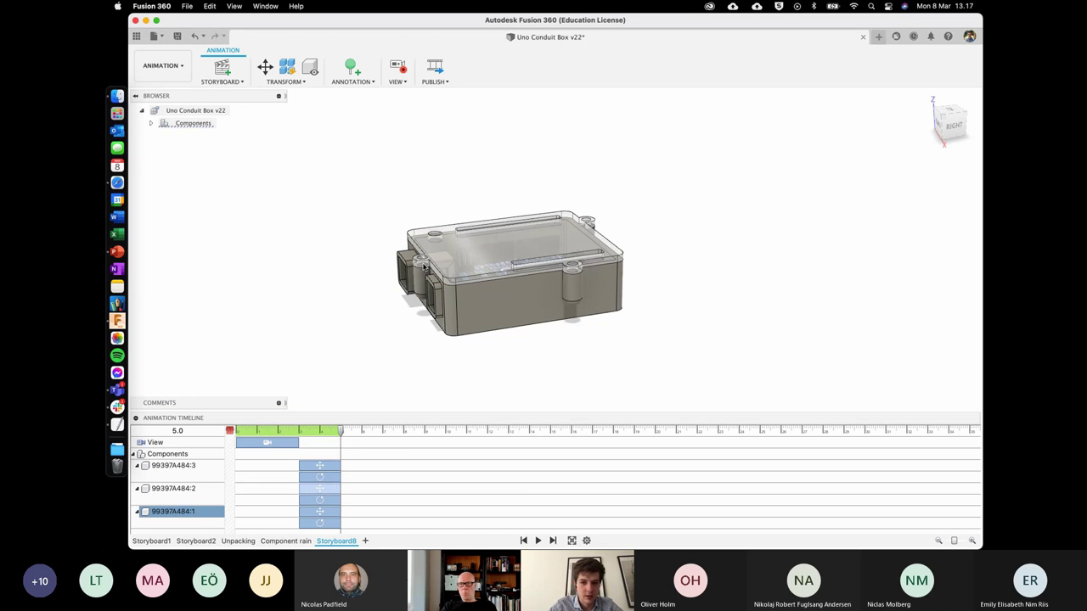
Shift screw 99397A484:2's move and spin bars later on the timeline.
{"action": "left_click", "coordinate": [323, 488]}
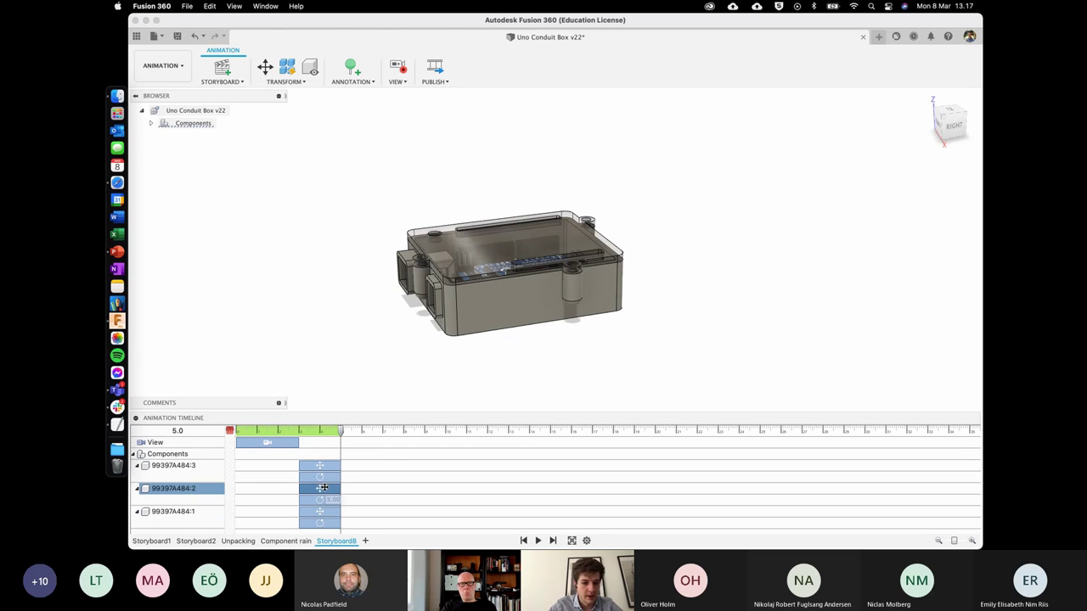
{"action": "left_click", "coordinate": [321, 501]}
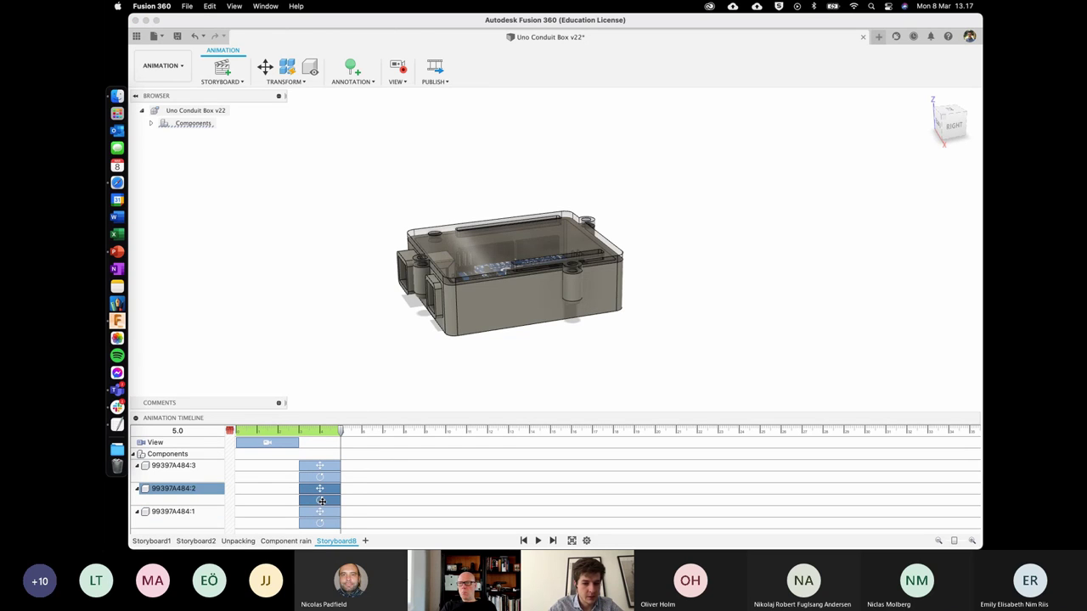
{"action": "left_click_drag", "start_coordinate": [320, 501], "coordinate": [339, 501]}
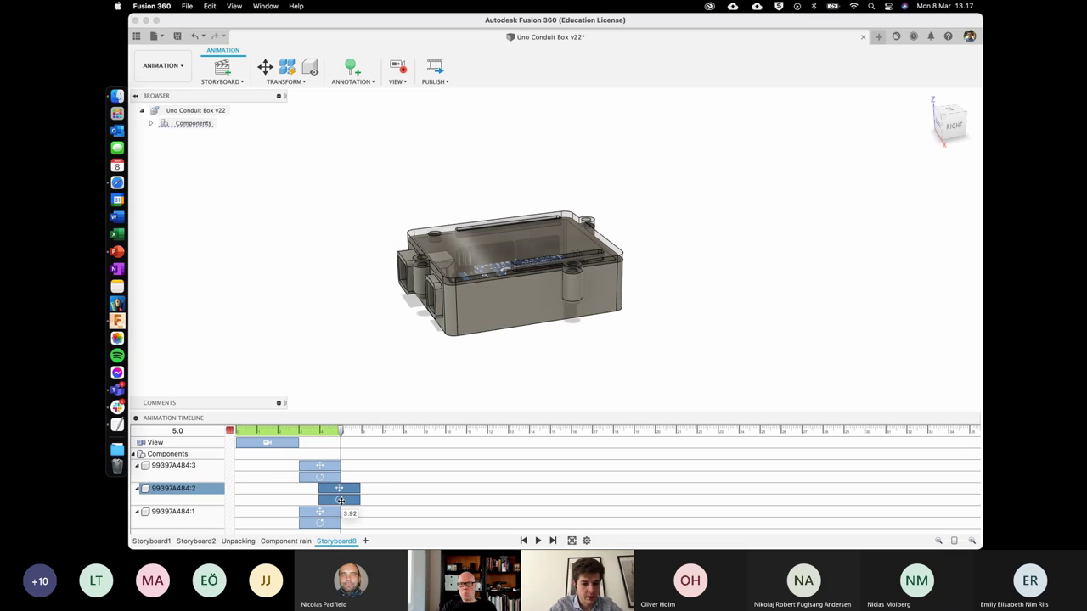
Move screw 99397A484:1's bars after the second screw's, then rewind toward the start.
{"action": "left_click", "coordinate": [337, 524]}
{"action": "double_click", "coordinate": [337, 524]}
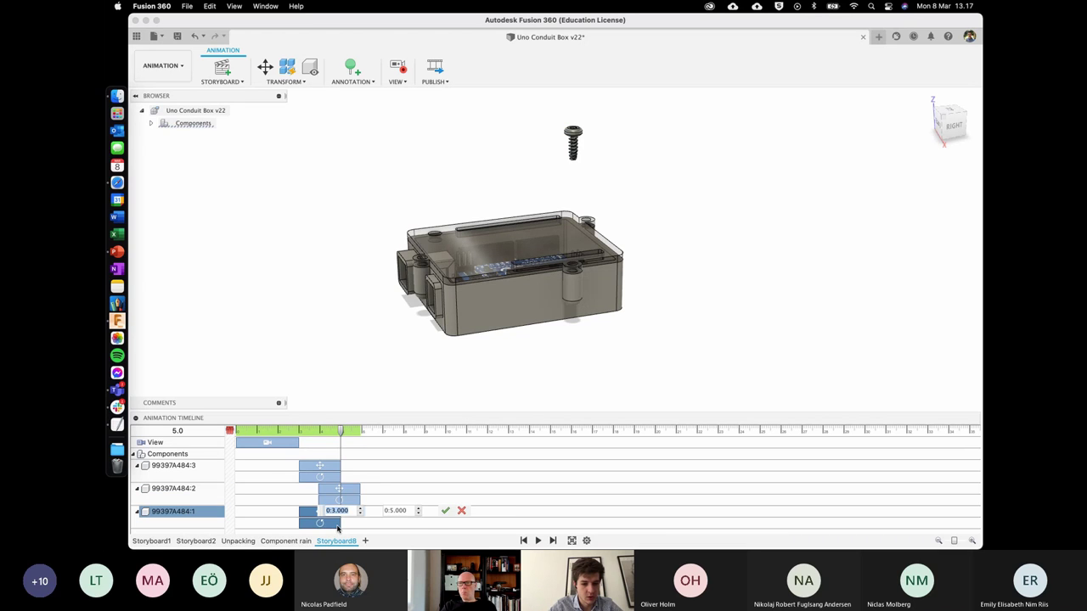
{"action": "left_click", "coordinate": [311, 522]}
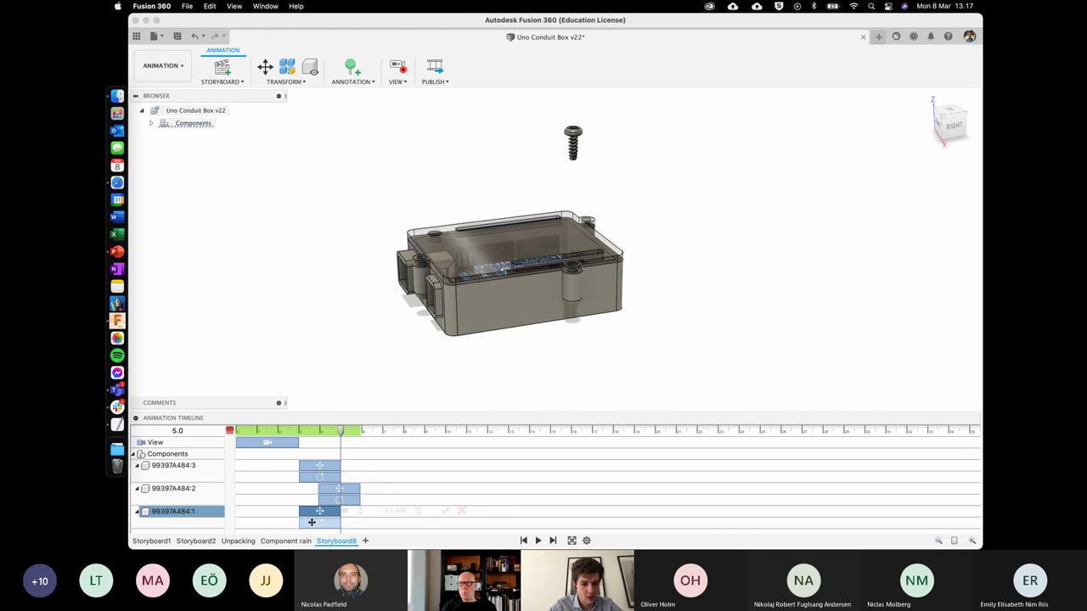
{"action": "left_click", "coordinate": [312, 523]}
{"action": "left_click_drag", "start_coordinate": [312, 512], "coordinate": [354, 510]}
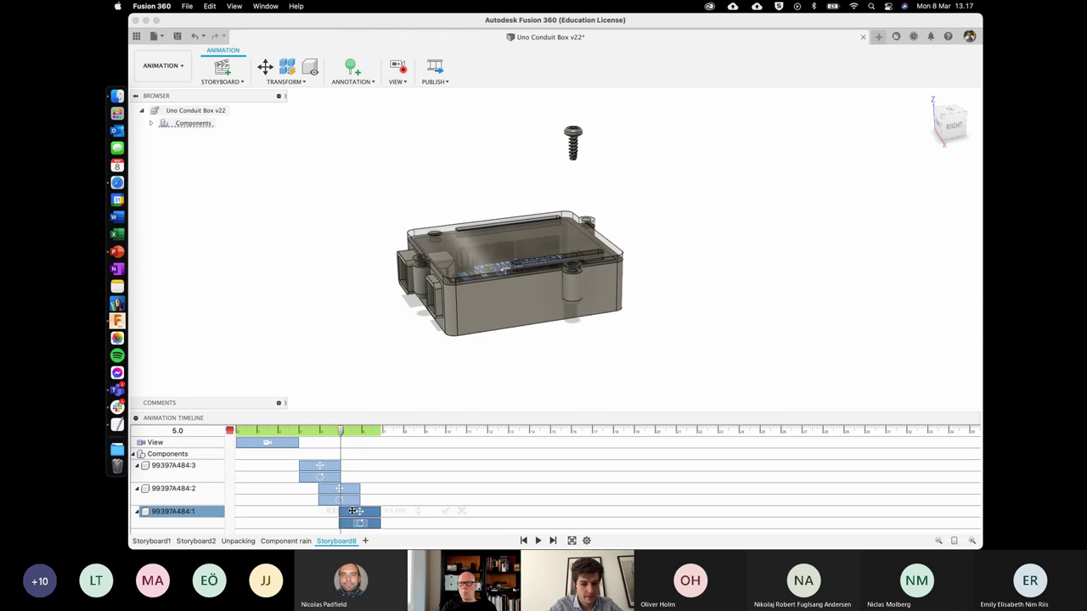
{"action": "left_click_drag", "start_coordinate": [343, 440], "coordinate": [232, 427]}
{"action": "mouse_move", "coordinate": [273, 431]}
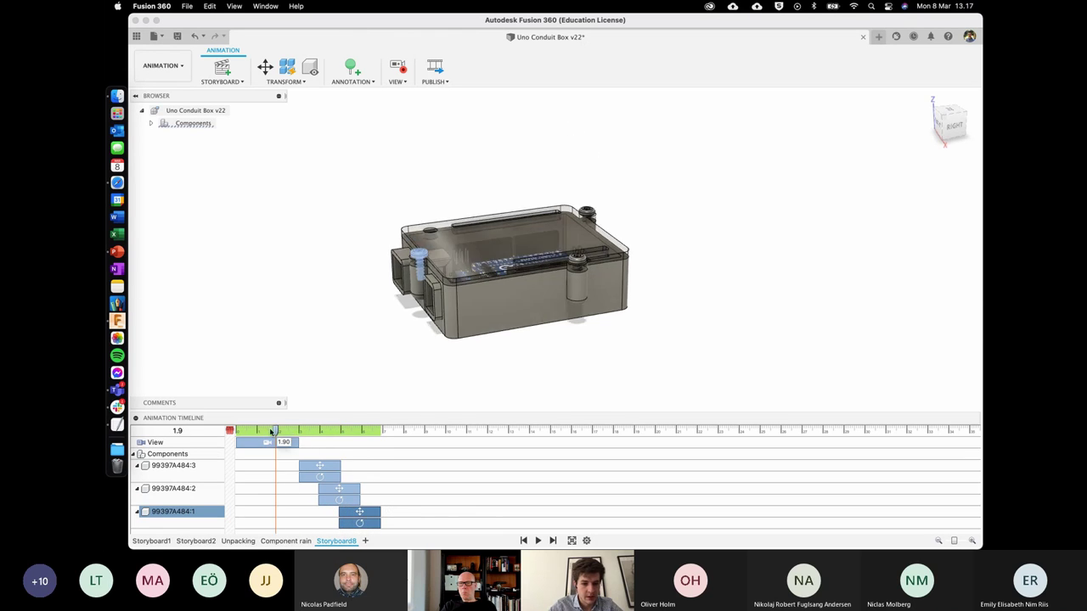
Play back Storyboard8 to preview the staggered screw animation.
{"action": "key", "text": "space"}
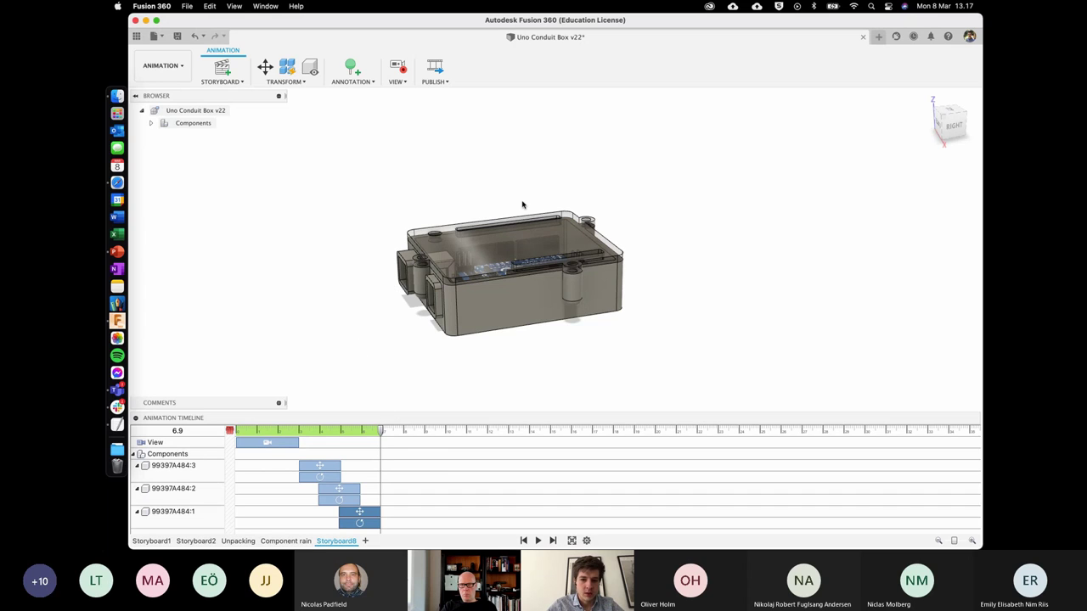
Cancel the first lid transform and move the playhead to about 9.0 s.
{"action": "key", "text": "m"}
{"action": "left_click", "coordinate": [514, 244]}
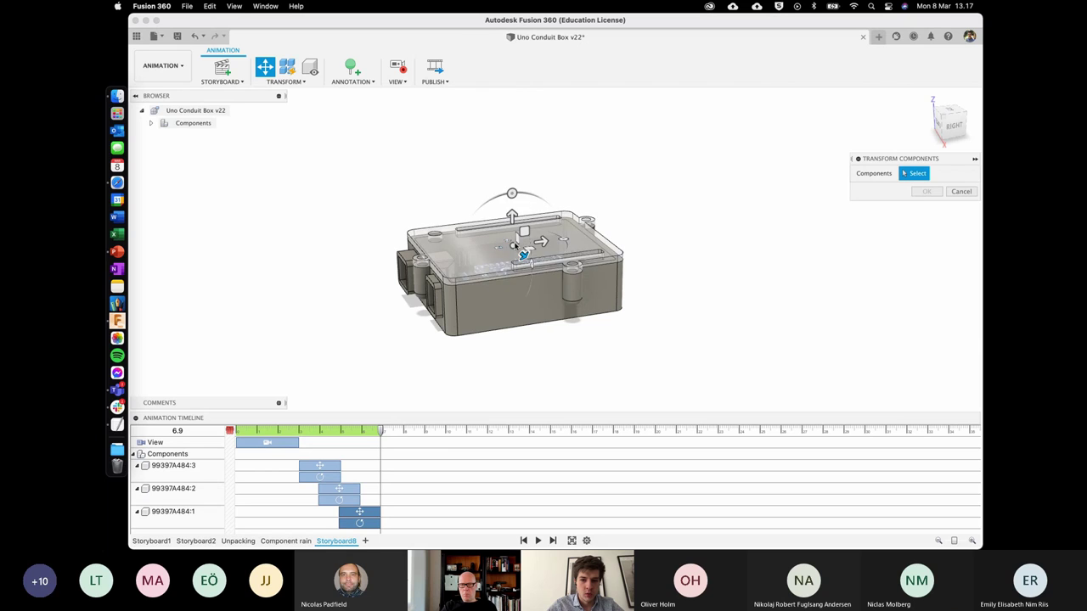
{"action": "left_click", "coordinate": [514, 245]}
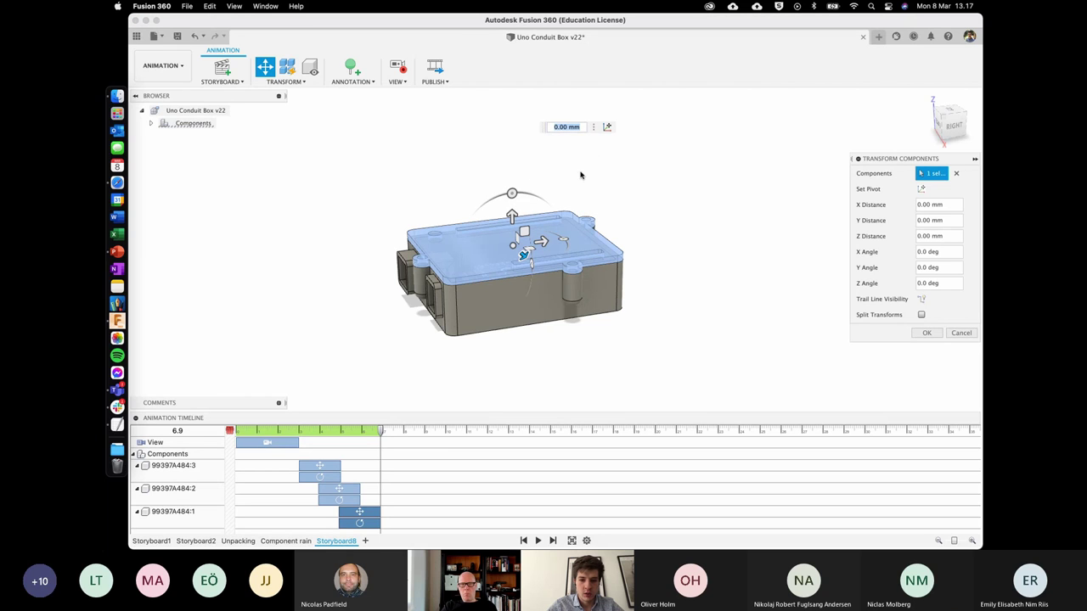
{"action": "key", "text": "Escape"}
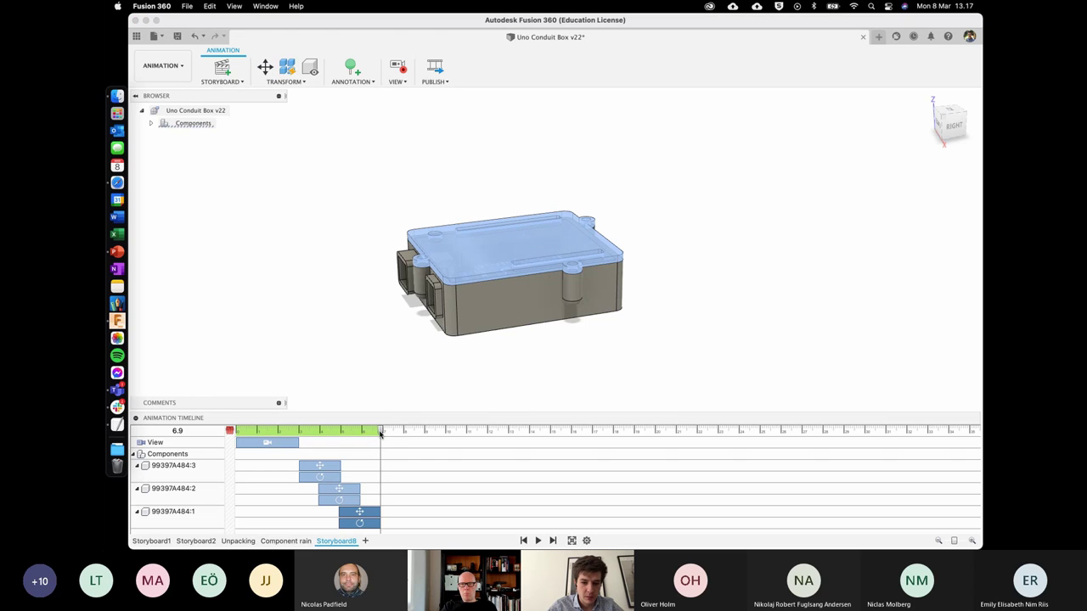
{"action": "left_click_drag", "start_coordinate": [381, 431], "coordinate": [424, 432]}
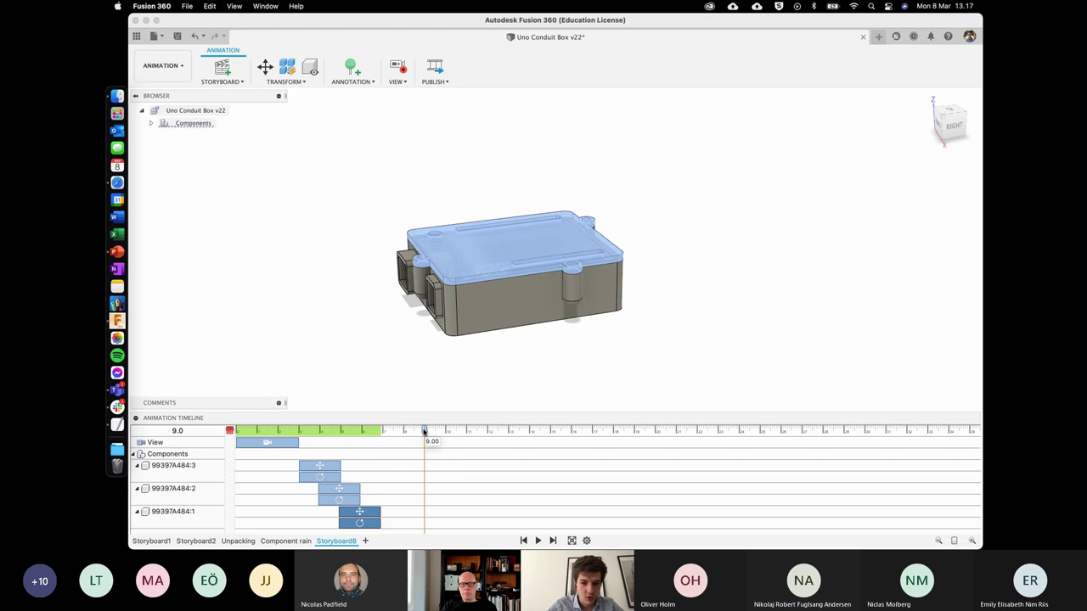
{"action": "left_click", "coordinate": [633, 210]}
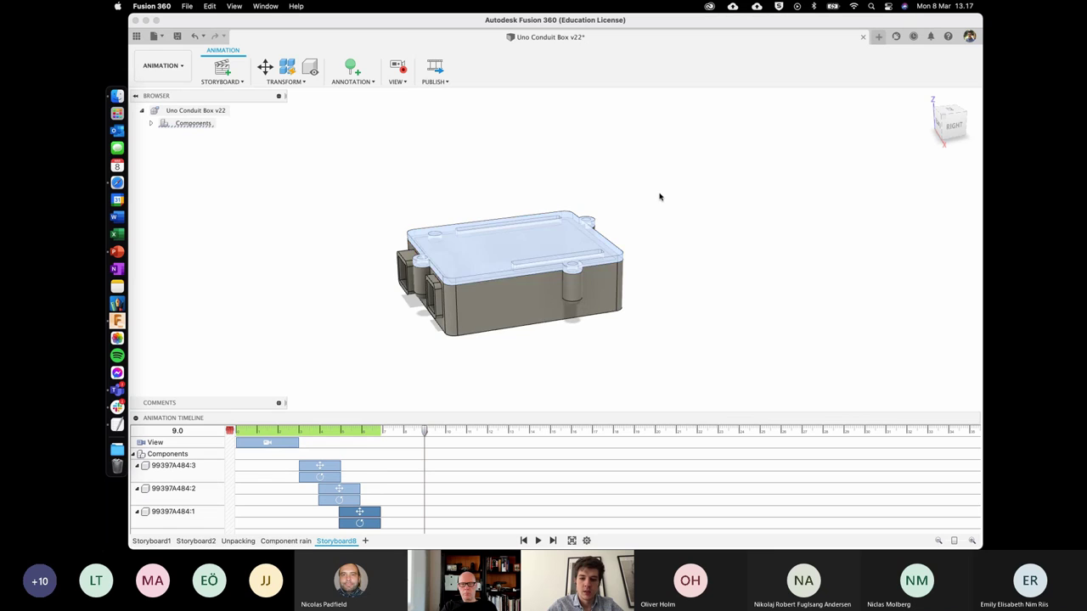
Lift the lid 50 mm above the box as a new action ending at 9.0 s.
{"action": "key", "text": "m"}
{"action": "left_click", "coordinate": [560, 226]}
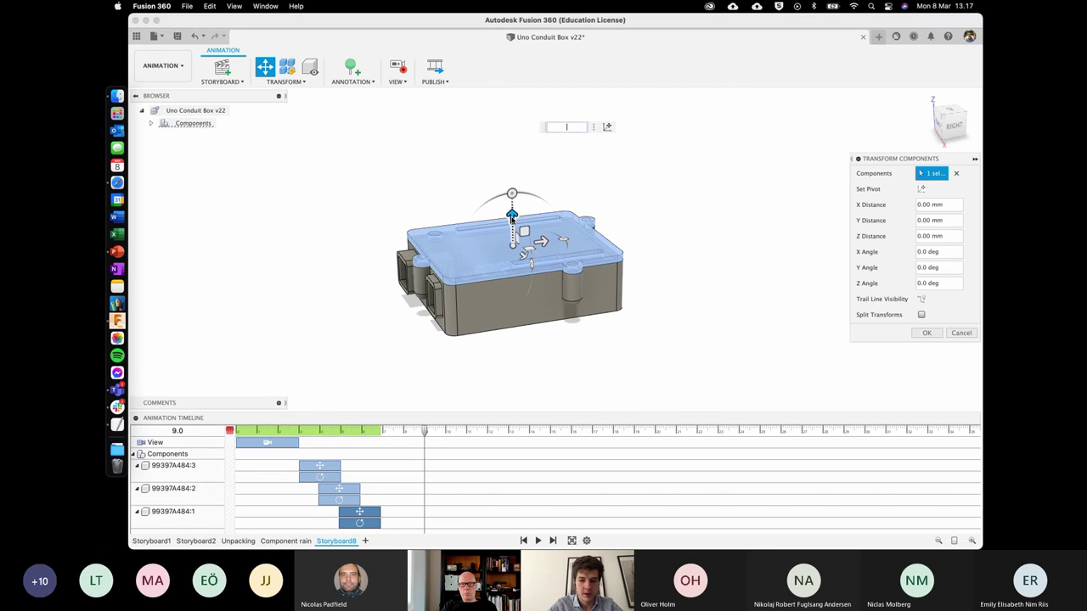
{"action": "type", "text": "75"}
{"action": "key", "text": "Return"}
{"action": "type", "text": "50"}
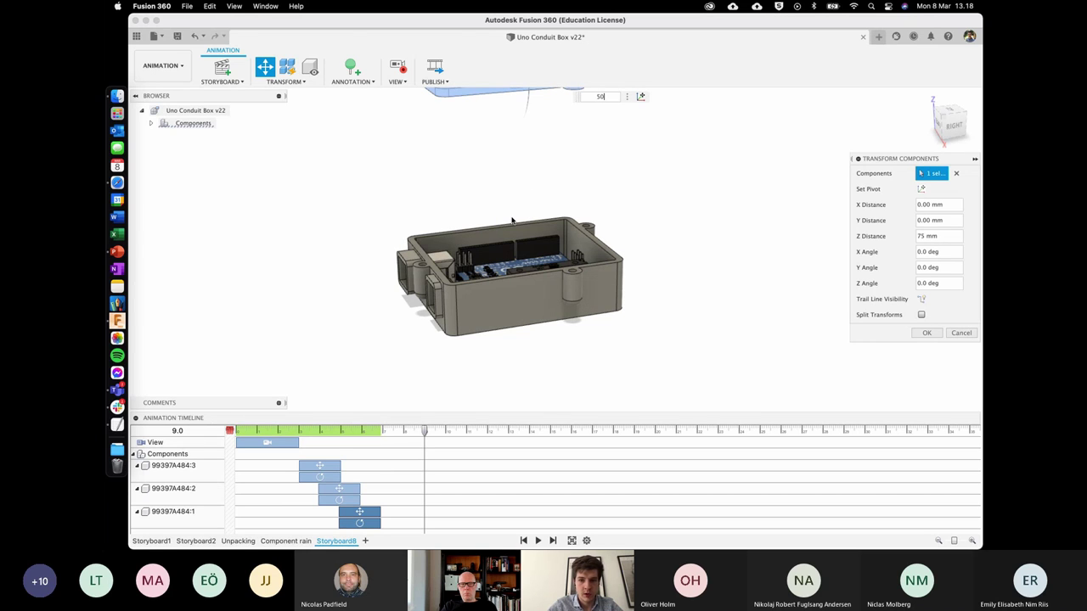
{"action": "key", "text": "Return"}
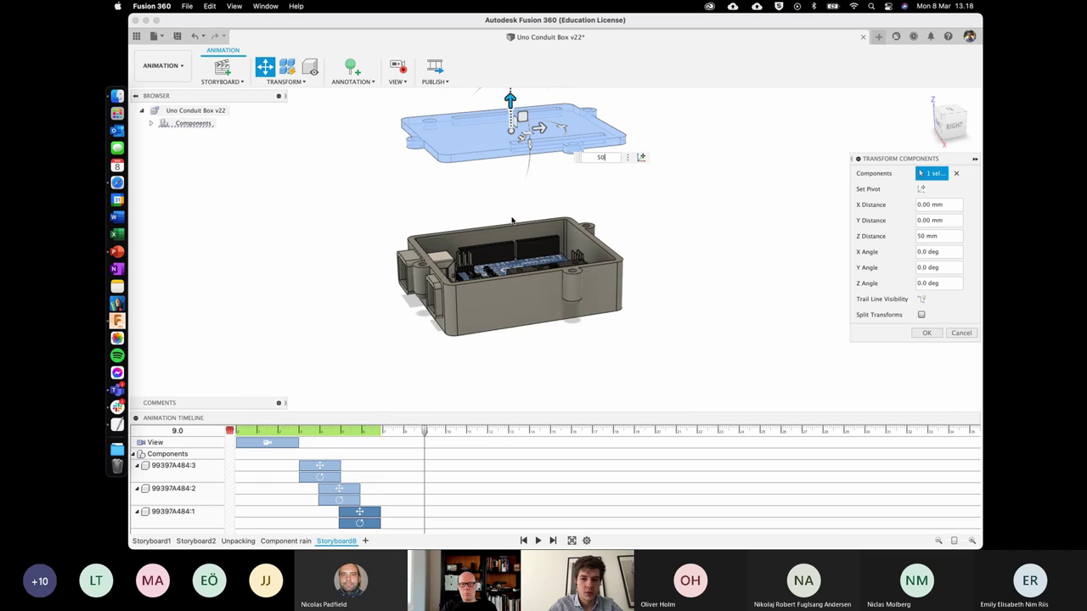
{"action": "key", "text": "Return"}
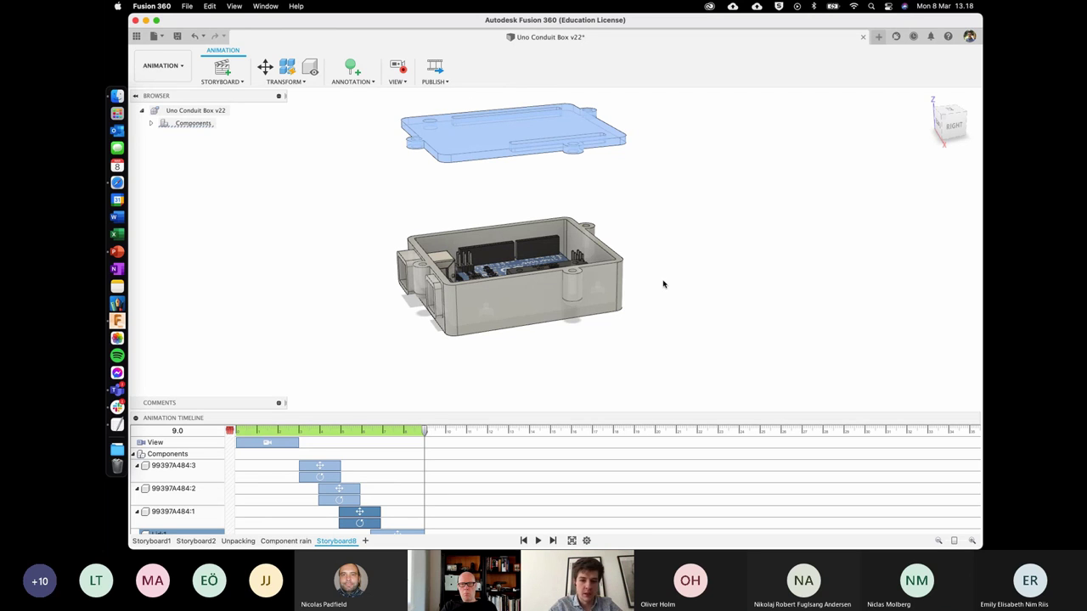
Delete the unwanted camera step and stop recording camera changes.
{"action": "left_click", "coordinate": [611, 369]}
{"action": "scroll", "coordinate": [507, 494], "scroll_direction": "down", "scroll_amount": 1}
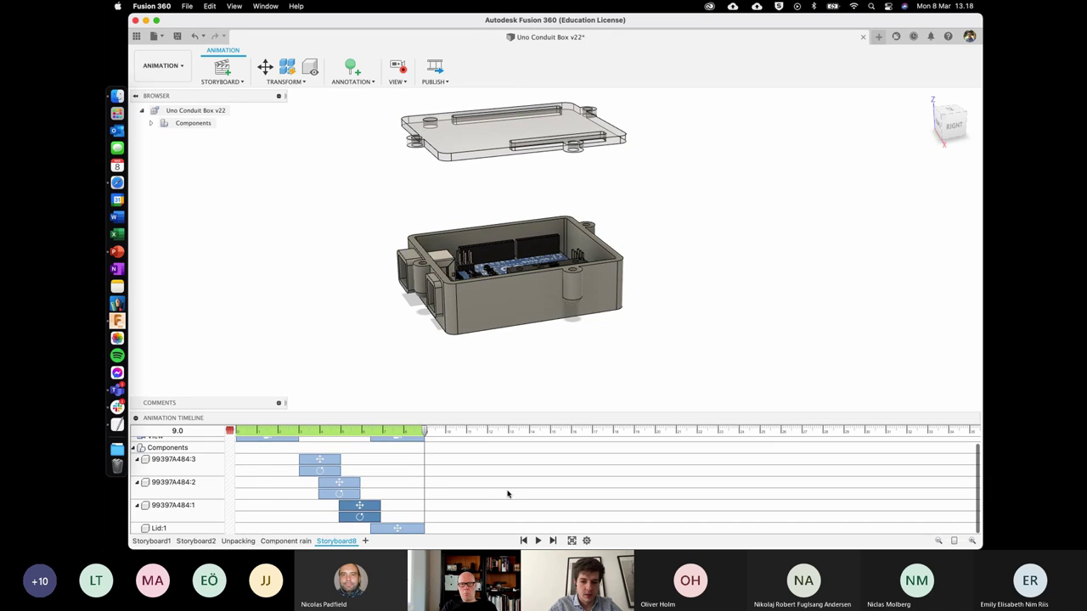
{"action": "scroll", "coordinate": [405, 471], "scroll_direction": "up", "scroll_amount": 1}
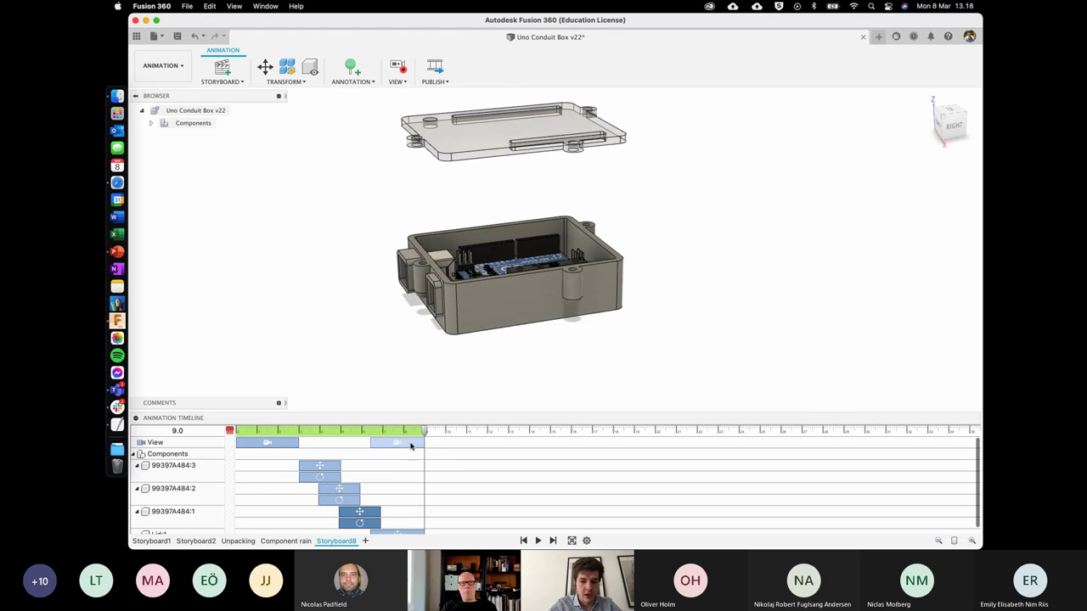
{"action": "left_click", "coordinate": [397, 444]}
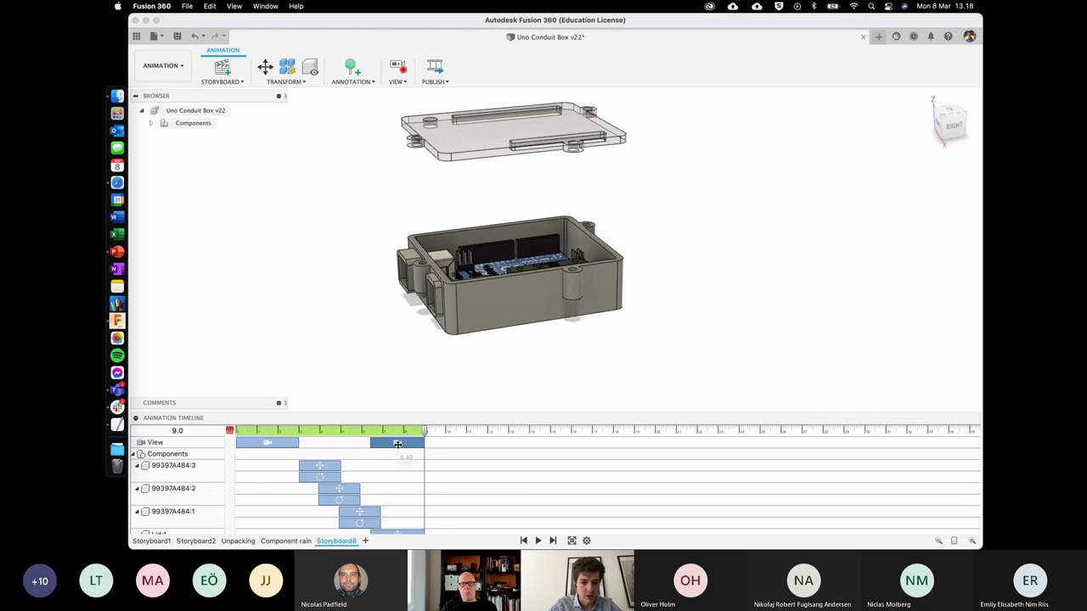
{"action": "key", "text": "Delete"}
{"action": "left_click", "coordinate": [402, 68]}
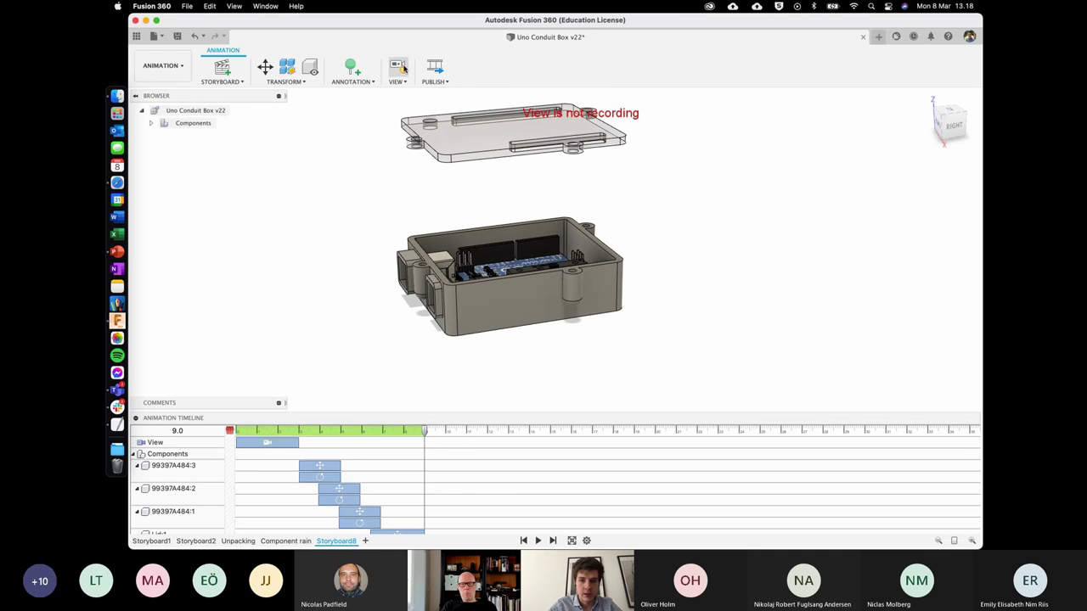
Lower the enclosure box 50 mm below the Arduino board, then rewind to about 4.9 s.
{"action": "key", "text": "m"}
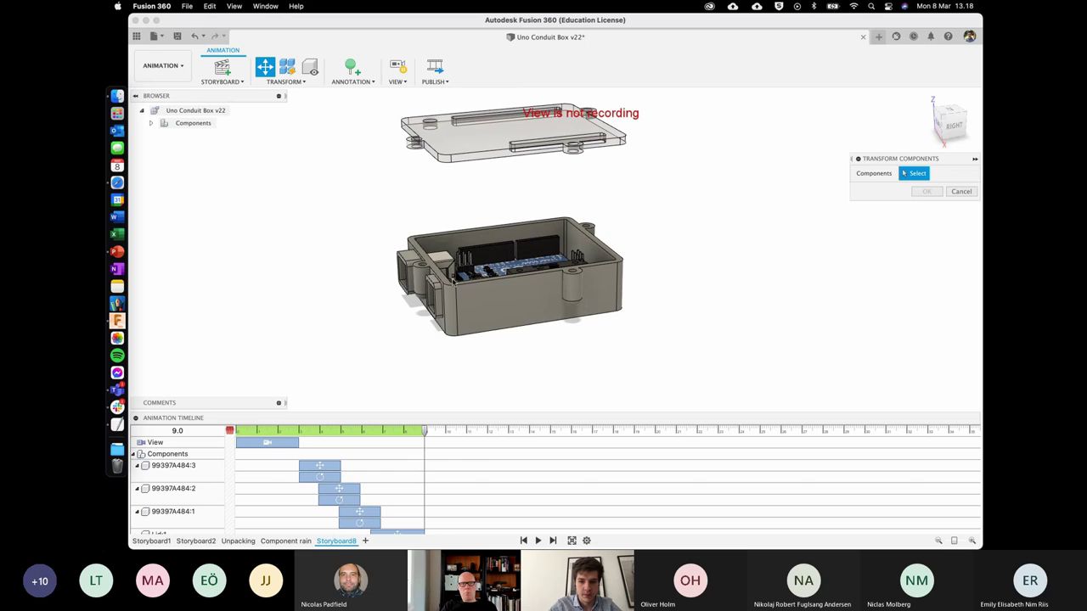
{"action": "left_click", "coordinate": [471, 293]}
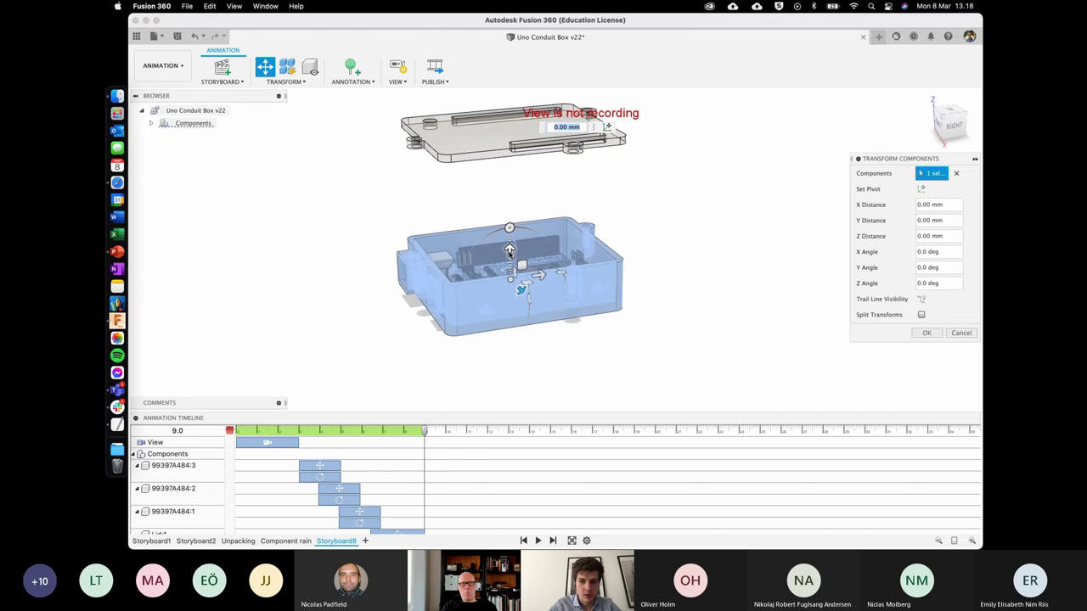
{"action": "type", "text": "-50"}
{"action": "key", "text": "Return"}
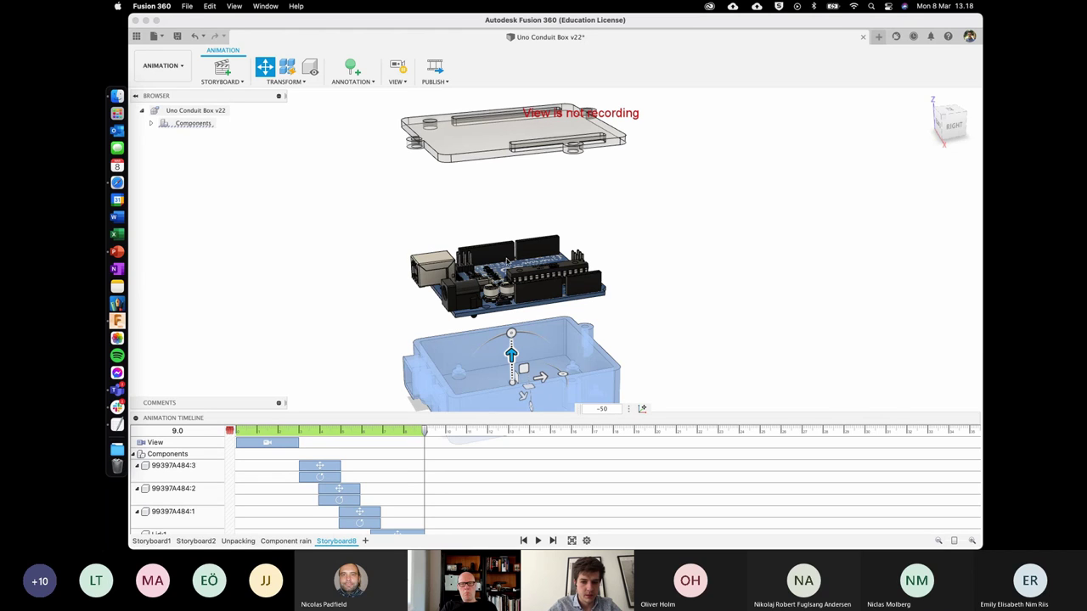
{"action": "key", "text": "Escape"}
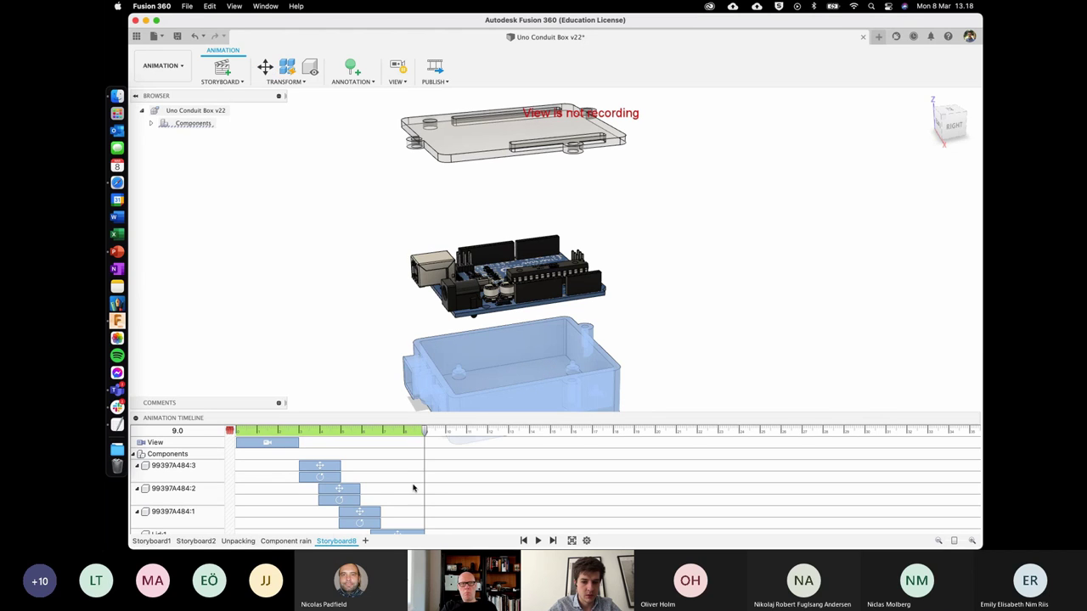
{"action": "scroll", "coordinate": [414, 488], "scroll_direction": "down", "scroll_amount": 1}
{"action": "scroll", "coordinate": [414, 488], "scroll_direction": "down", "scroll_amount": 1}
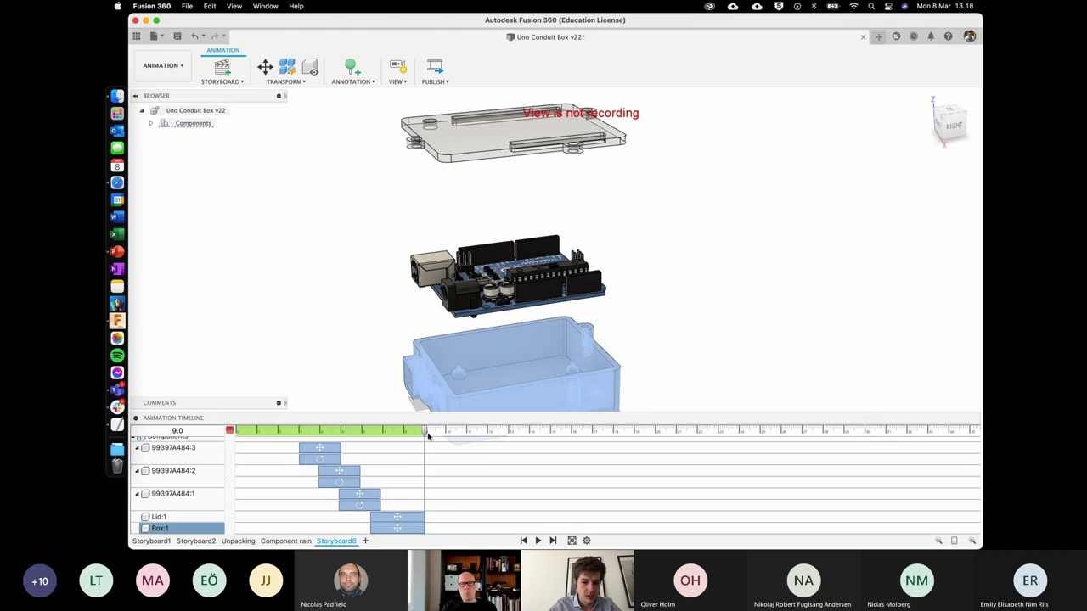
{"action": "left_click_drag", "start_coordinate": [426, 434], "coordinate": [335, 433]}
Play and pause Storyboard8, review the lid lowering, then set the playhead to 9.0 s.
{"action": "key", "text": "space"}
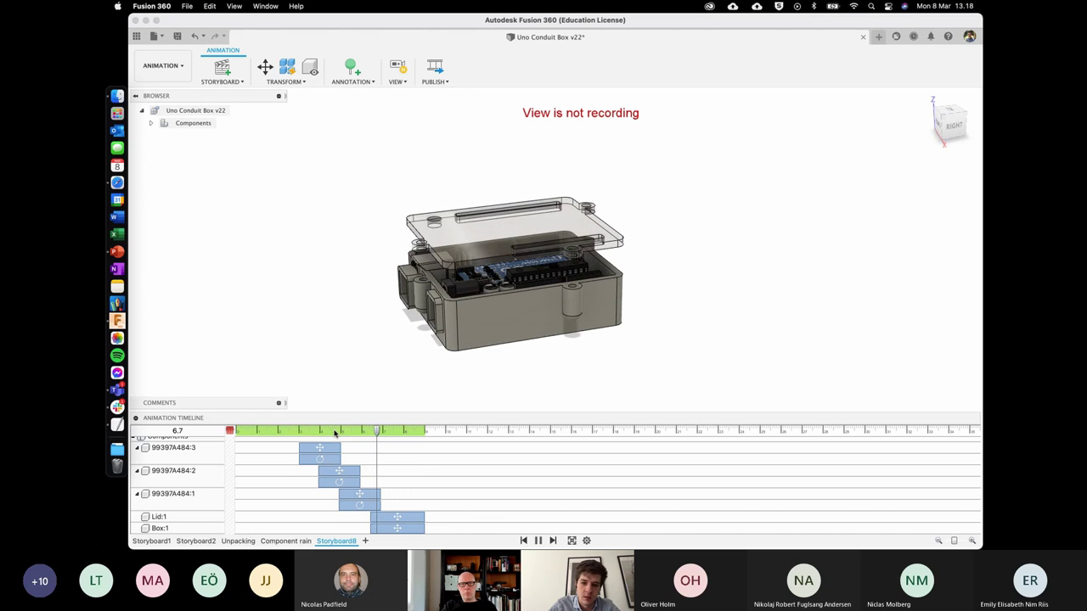
{"action": "key", "text": "space"}
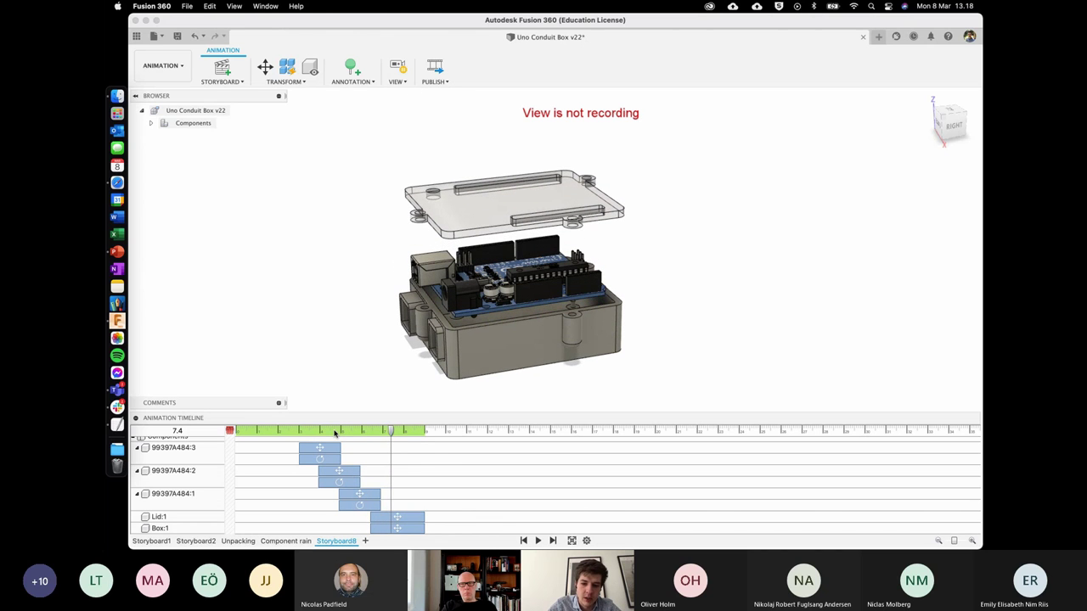
{"action": "left_click_drag", "start_coordinate": [388, 433], "coordinate": [378, 434]}
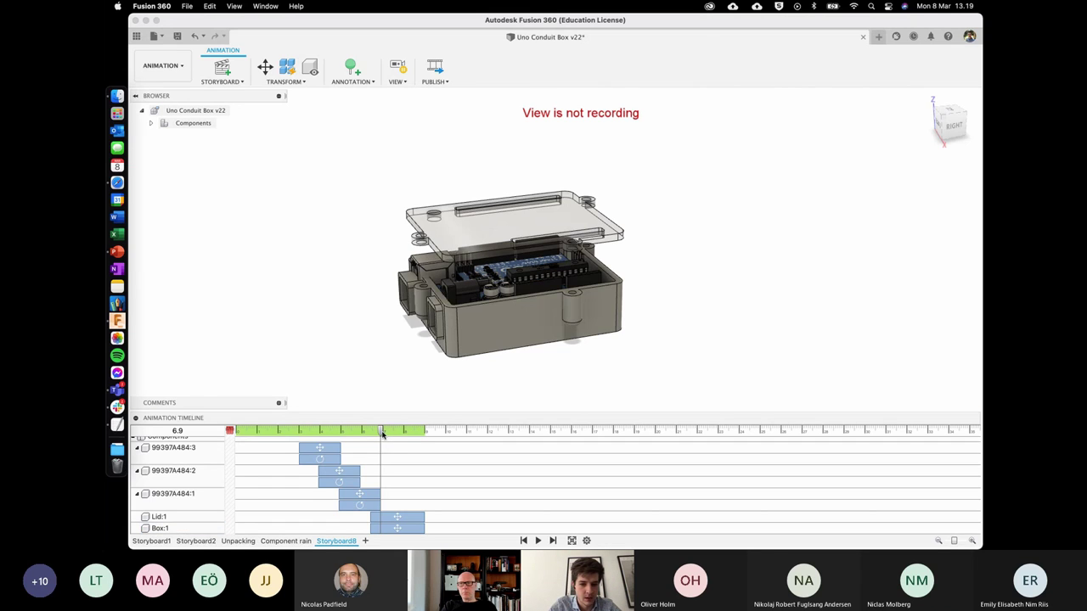
{"action": "left_click_drag", "start_coordinate": [382, 432], "coordinate": [426, 434]}
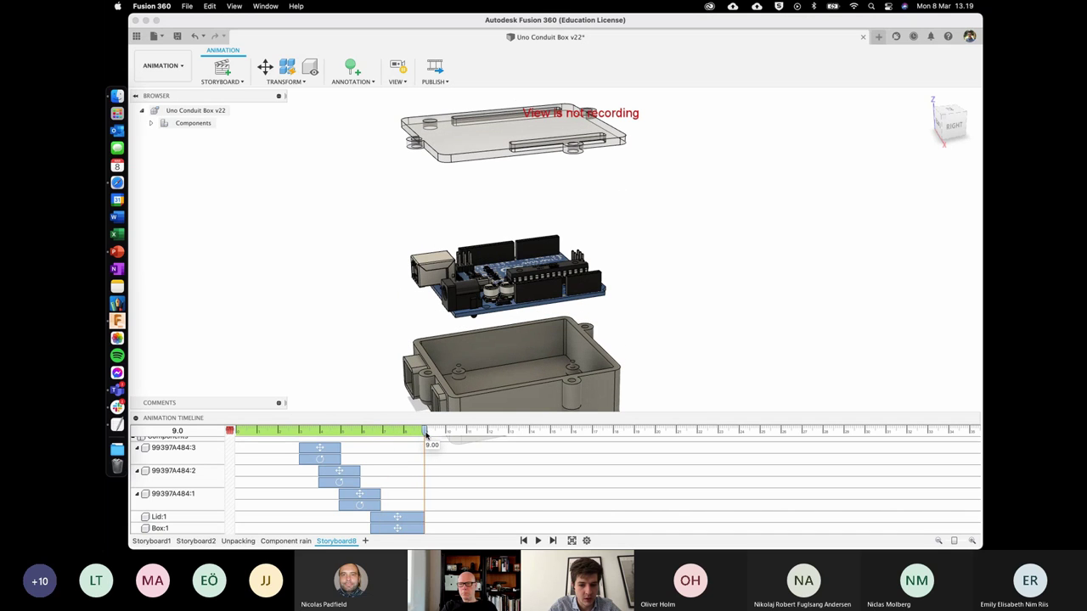
{"action": "key", "text": "m"}
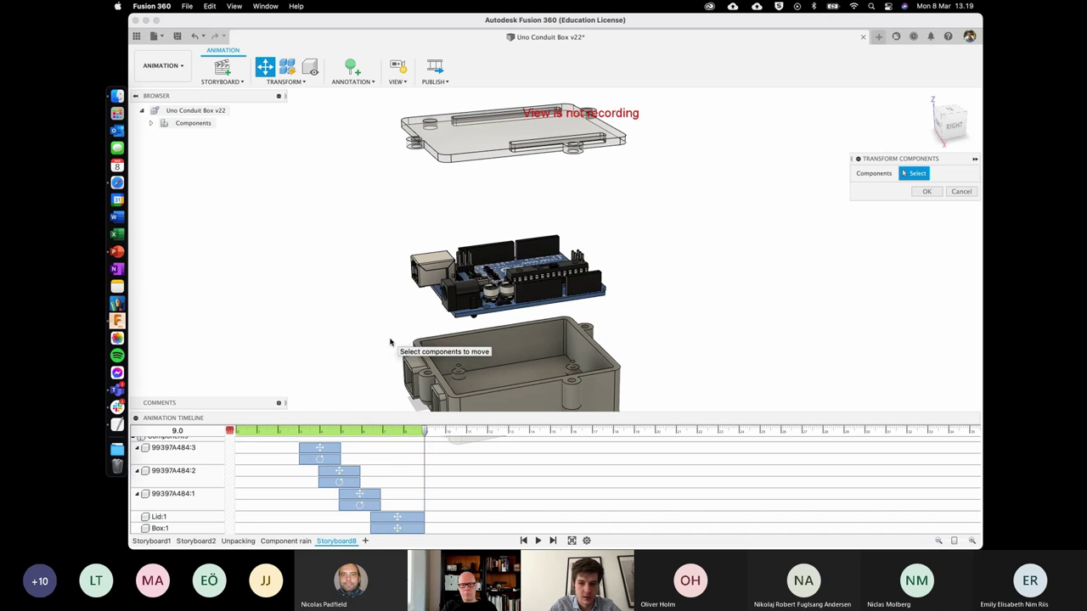
Select Arduino_uno v2:1 under Components > Uno Conduit Box v22:1 in the browser.
{"action": "left_click", "coordinate": [151, 124]}
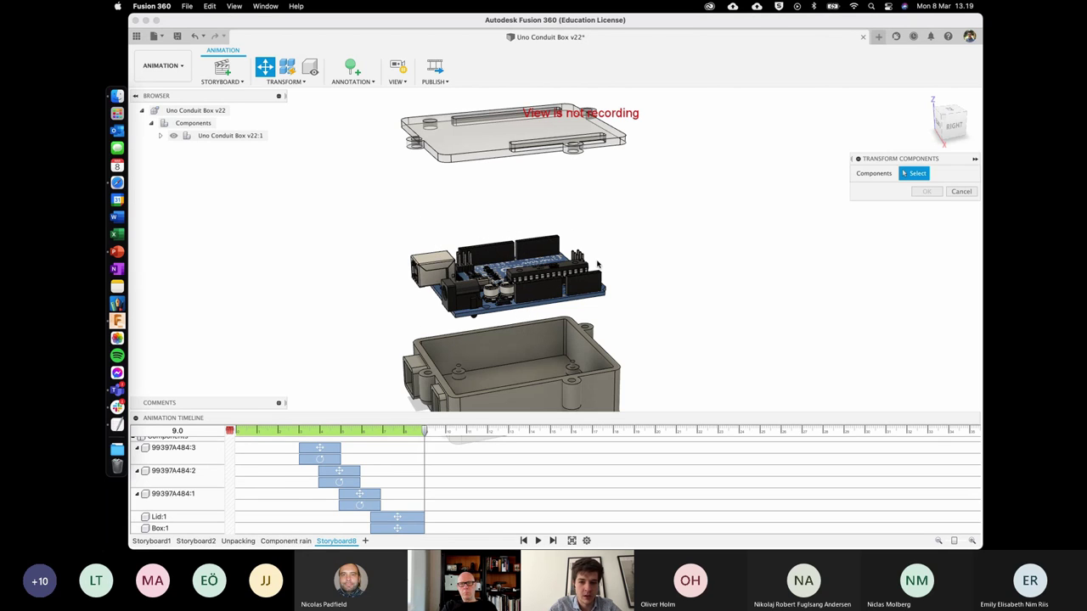
{"action": "left_click", "coordinate": [161, 137]}
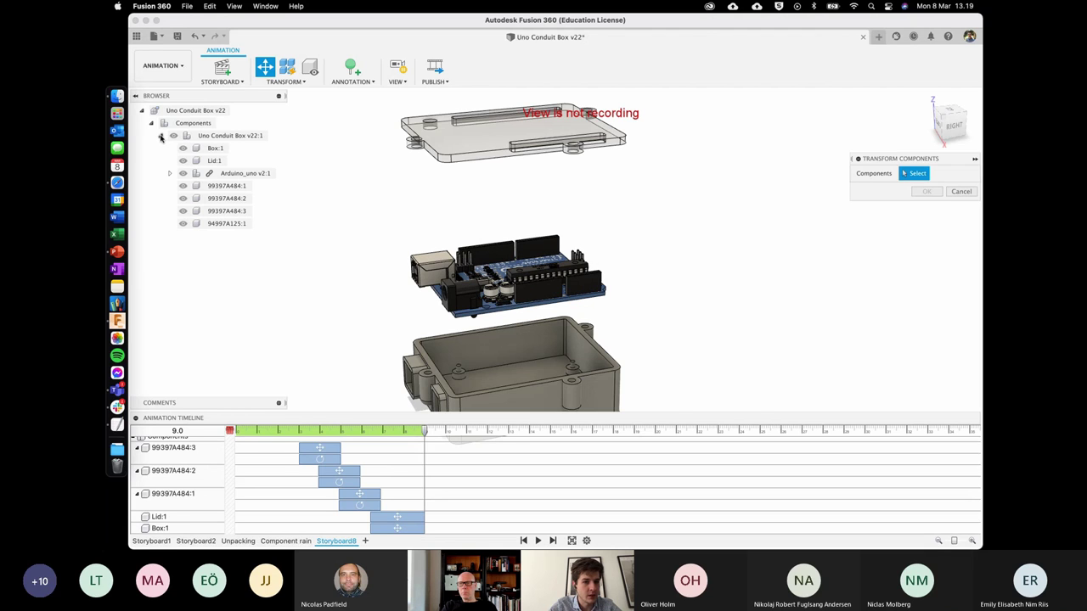
{"action": "left_click", "coordinate": [246, 173]}
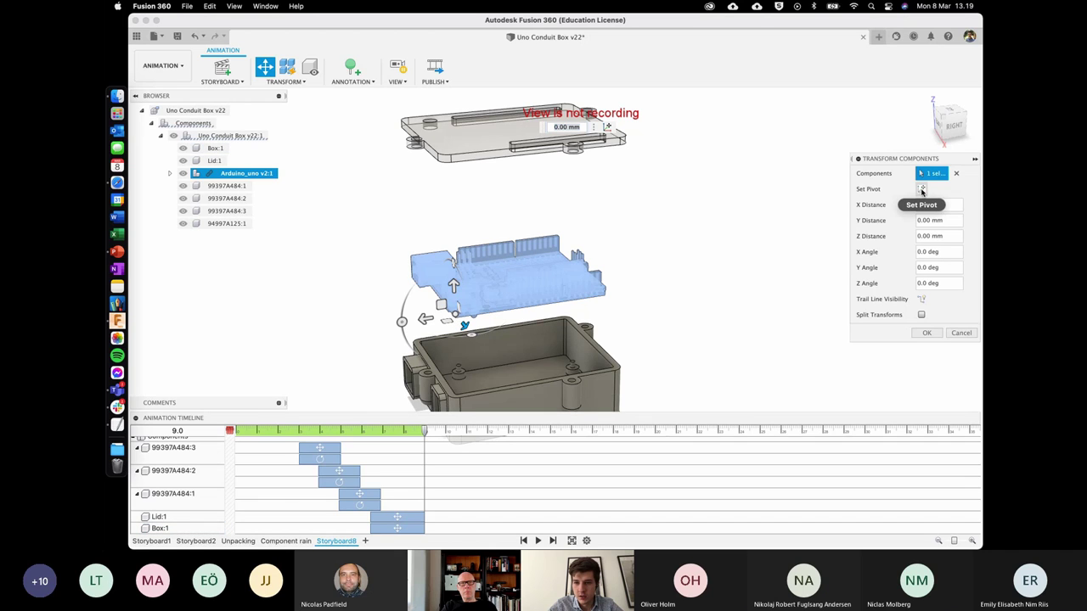
Move the transform pivot to the board's left edge and fit the assembly in view.
{"action": "left_click", "coordinate": [922, 190]}
{"action": "left_click", "coordinate": [573, 299]}
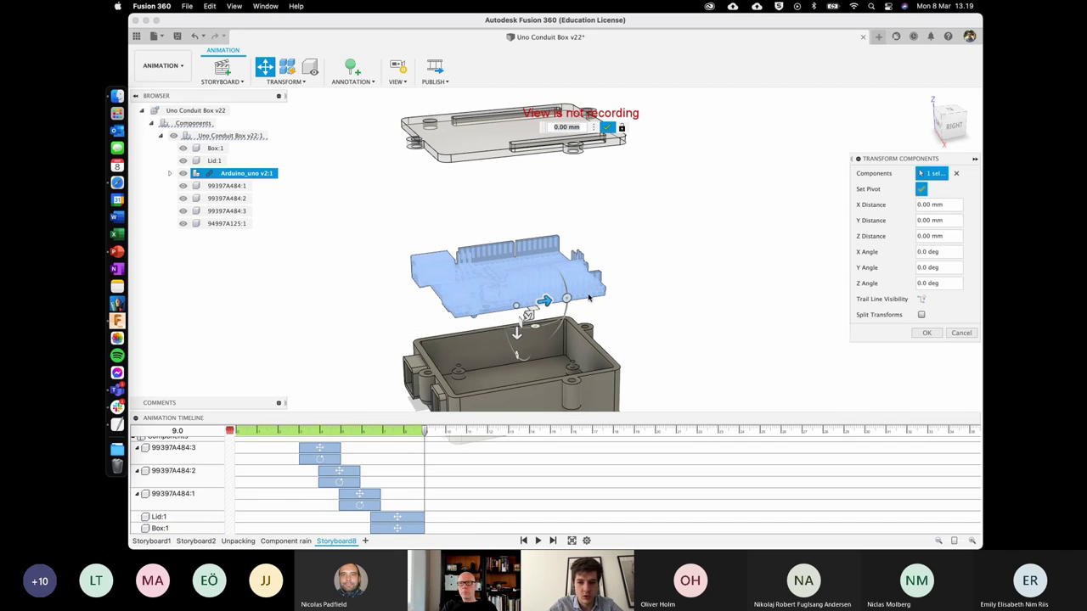
{"action": "left_click", "coordinate": [606, 293]}
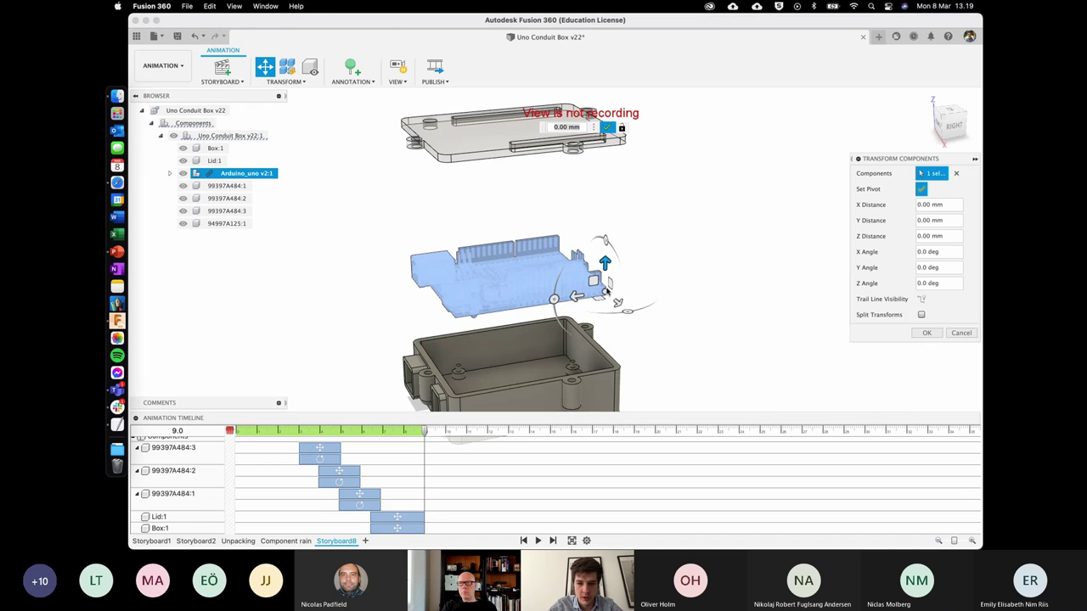
{"action": "left_click", "coordinate": [439, 298]}
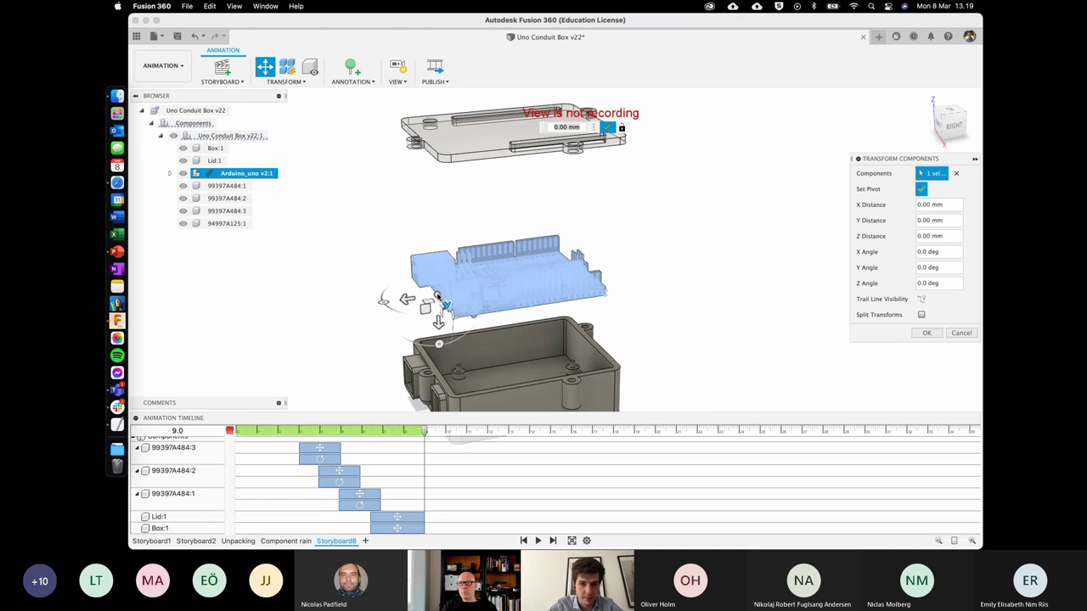
{"action": "left_click", "coordinate": [428, 297]}
{"action": "scroll", "coordinate": [403, 293], "scroll_direction": "up", "scroll_amount": 5}
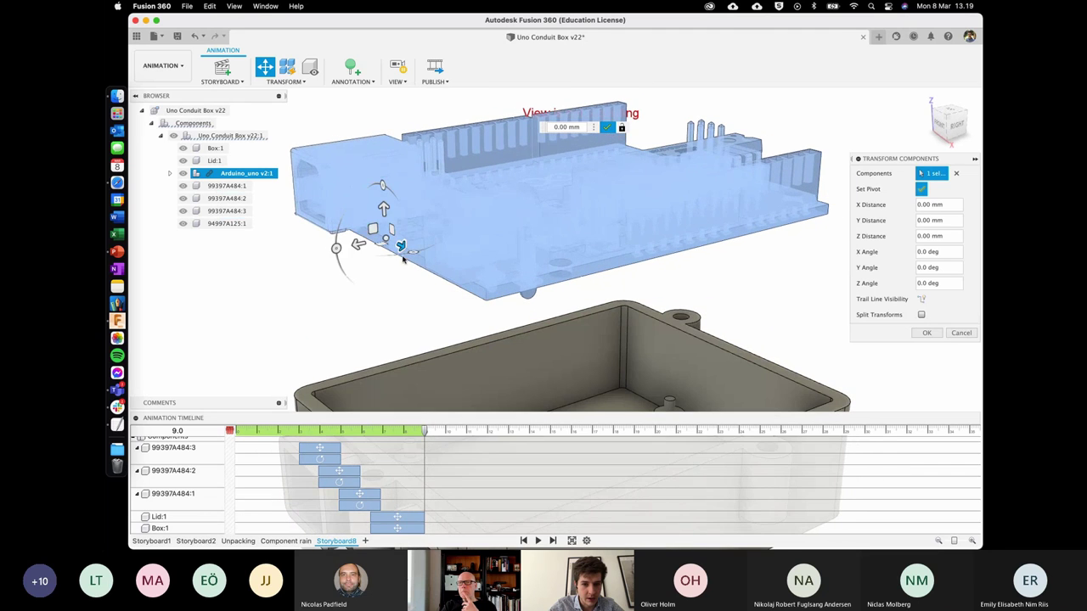
{"action": "left_click", "coordinate": [402, 253]}
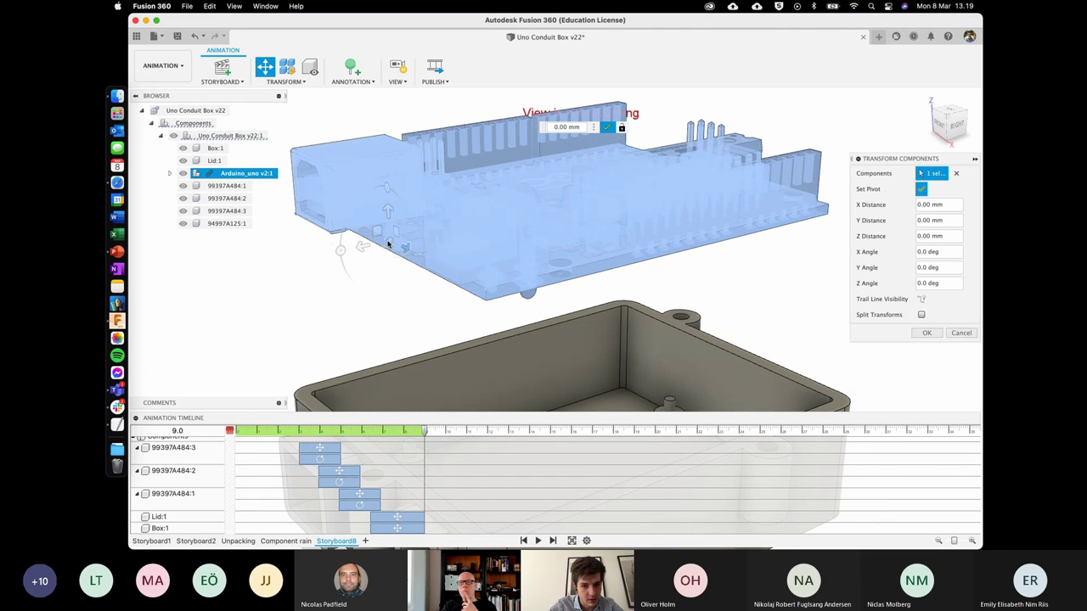
{"action": "left_click", "coordinate": [397, 245]}
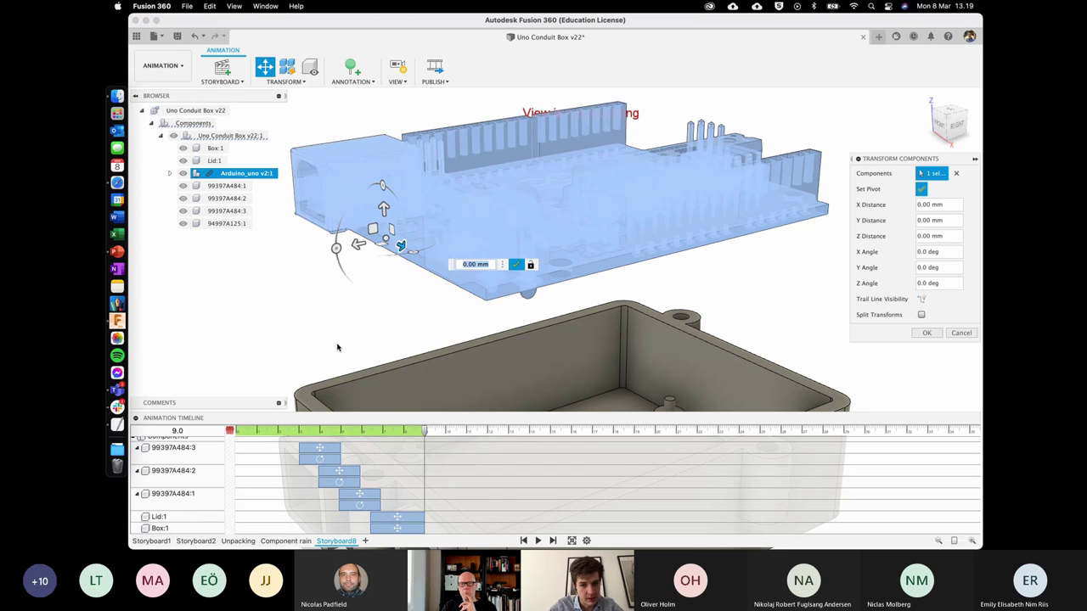
{"action": "left_click", "coordinate": [517, 266]}
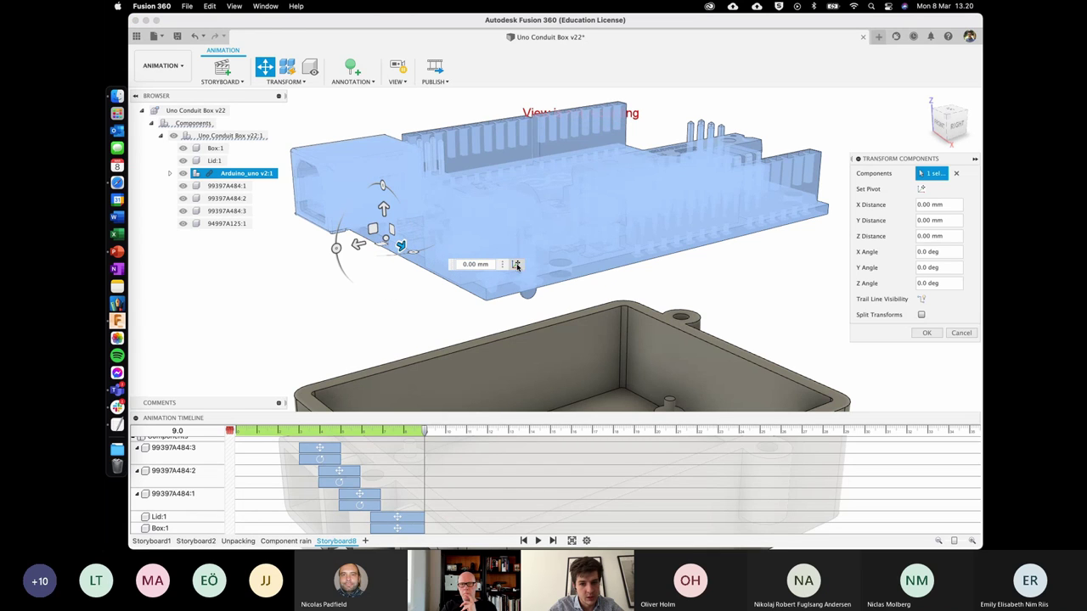
{"action": "key", "text": "F6"}
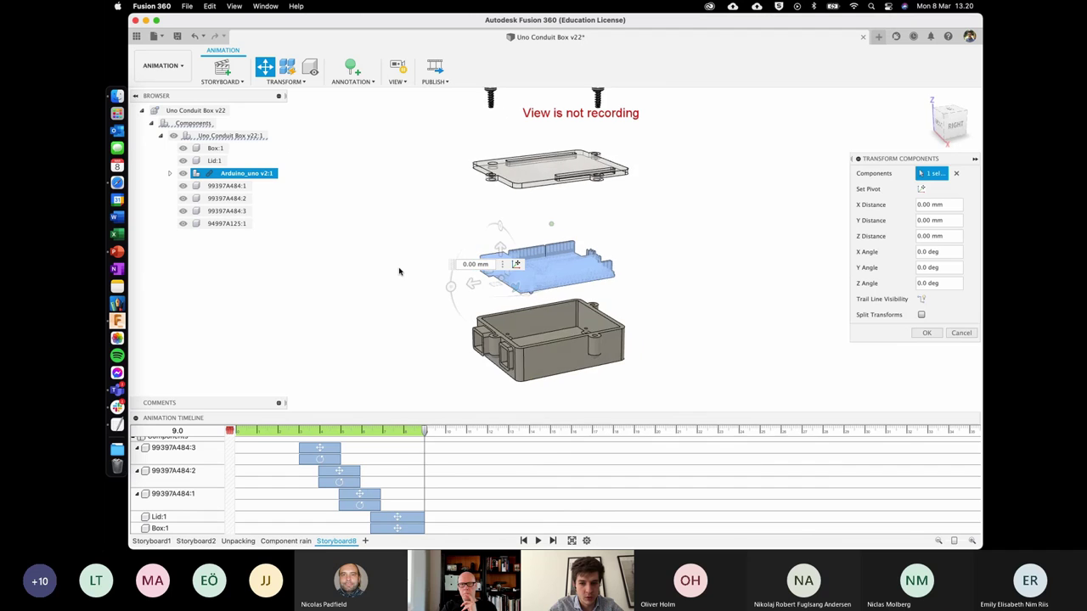
{"action": "left_click", "coordinate": [396, 67]}
Set a new pivot and tilt the Arduino board 25° about the X axis.
{"action": "left_click", "coordinate": [402, 68]}
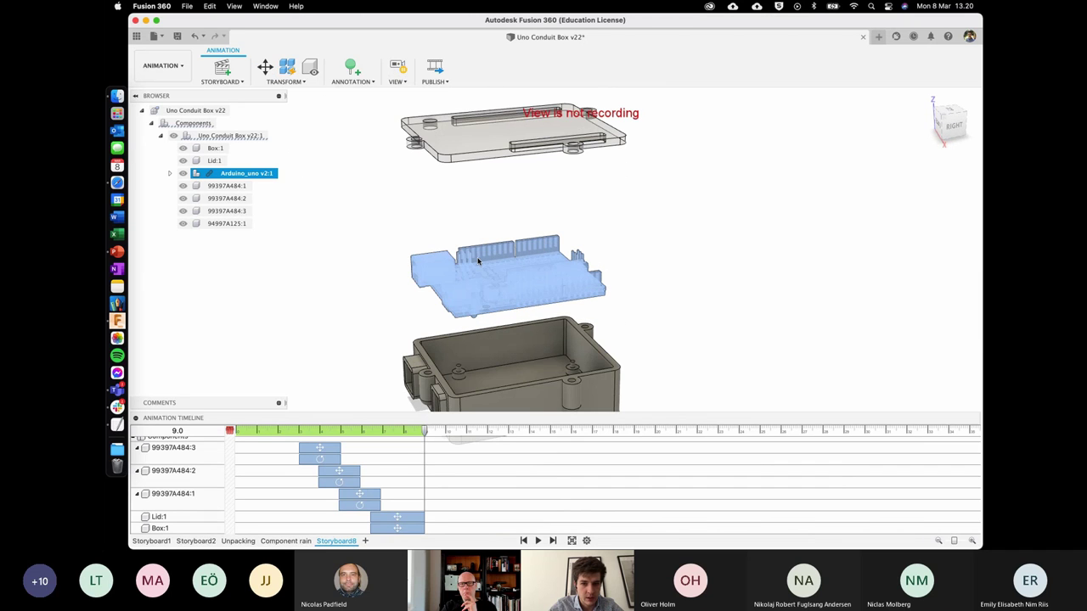
{"action": "key", "text": "m"}
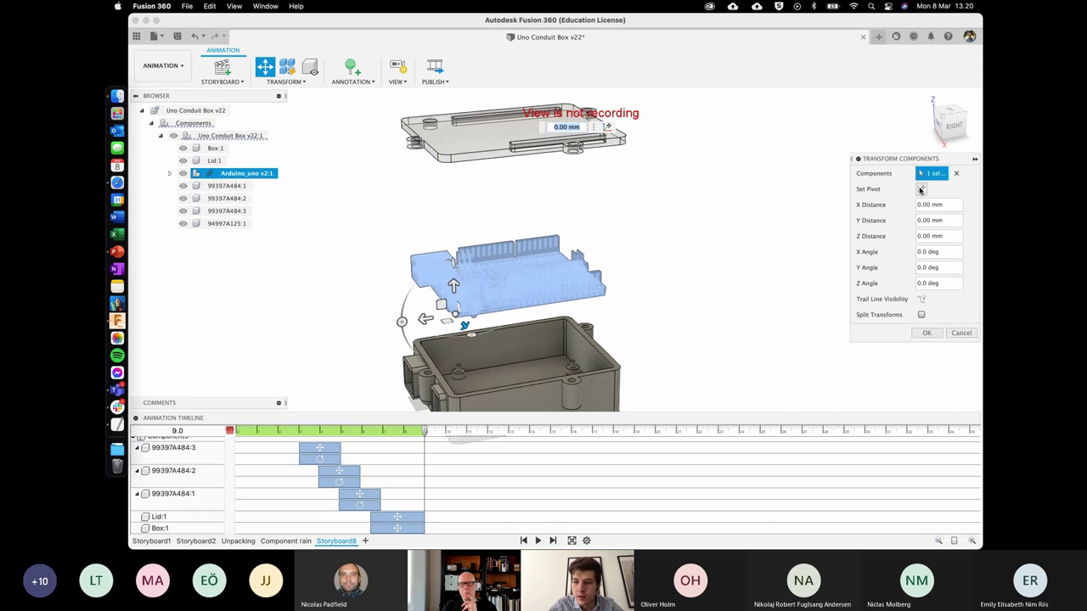
{"action": "left_click", "coordinate": [921, 188]}
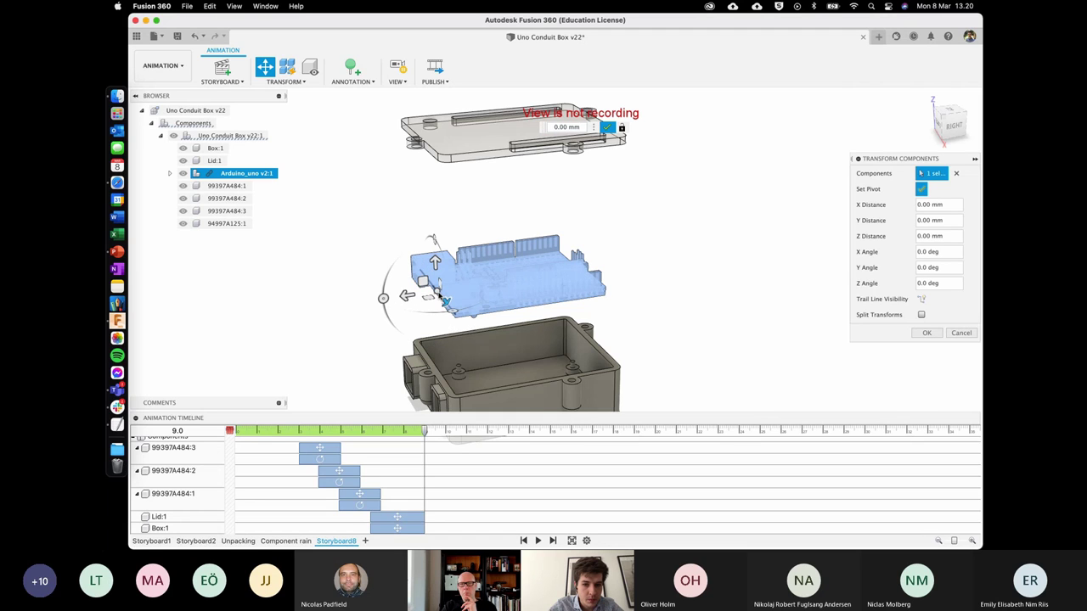
{"action": "left_click", "coordinate": [567, 317]}
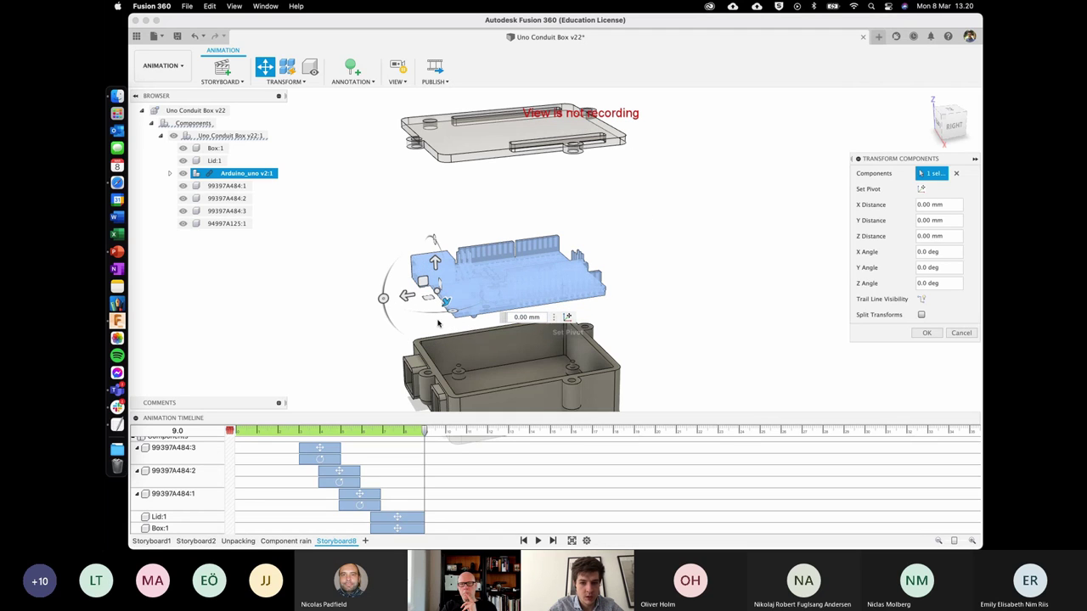
{"action": "left_click", "coordinate": [383, 299]}
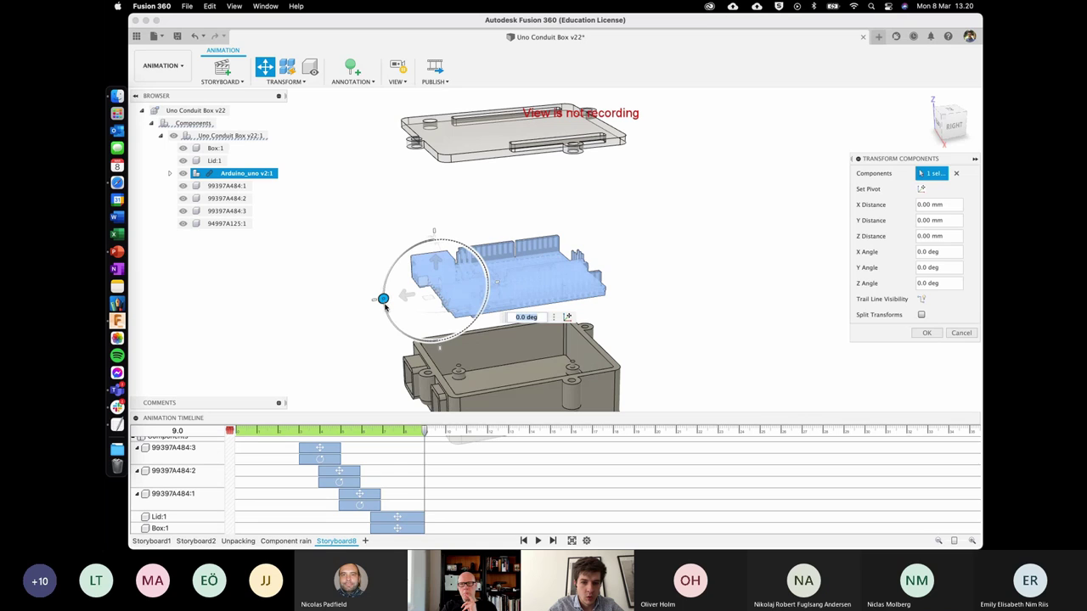
{"action": "left_click_drag", "start_coordinate": [384, 303], "coordinate": [390, 320]}
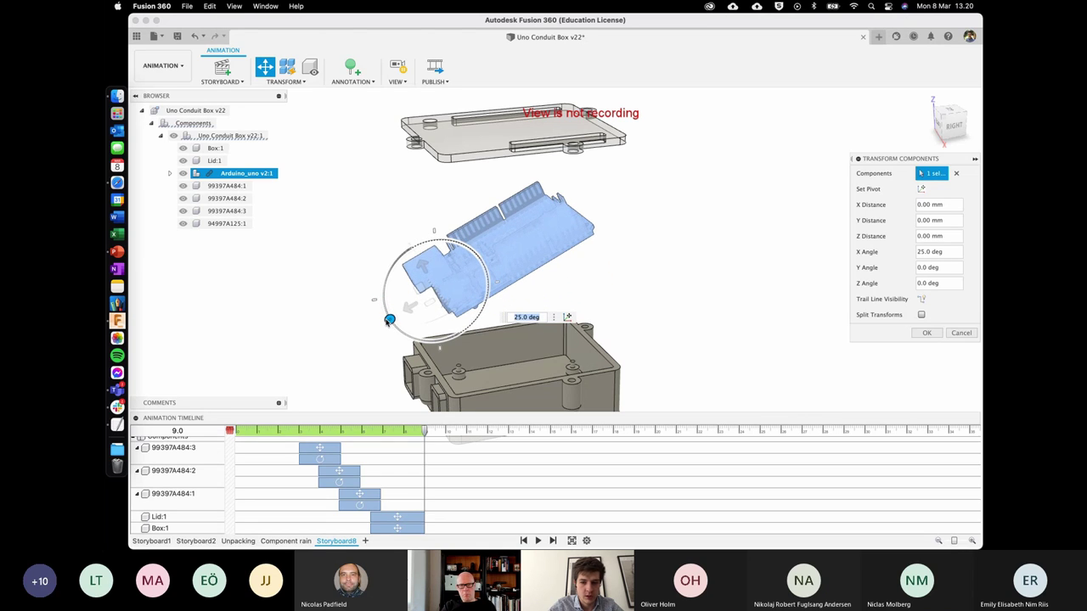
{"action": "key", "text": "Return"}
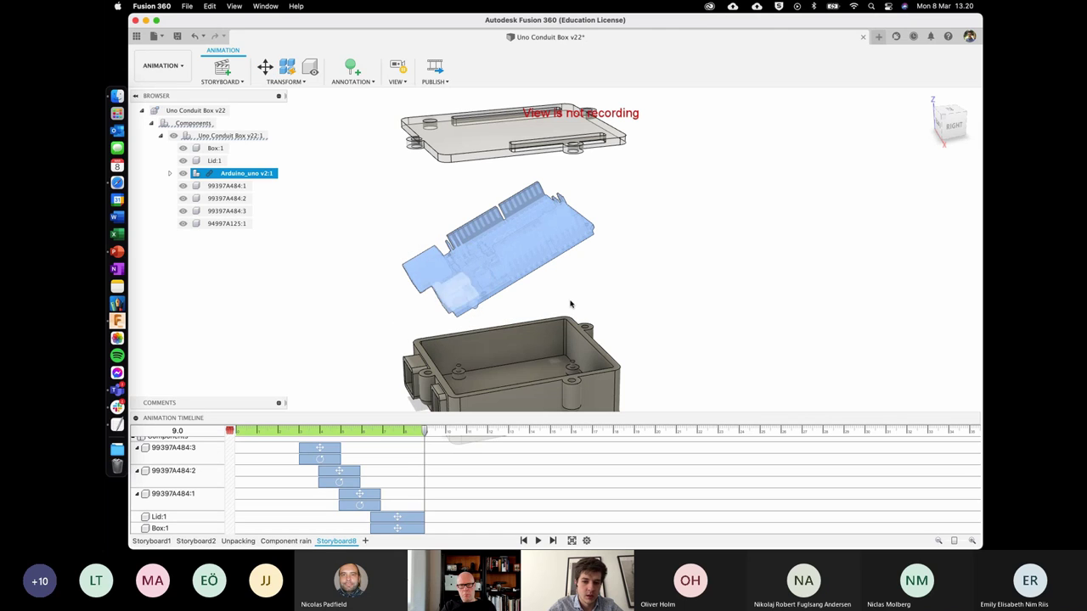
Lower the Arduino board 10 mm toward the box.
{"action": "key", "text": "m"}
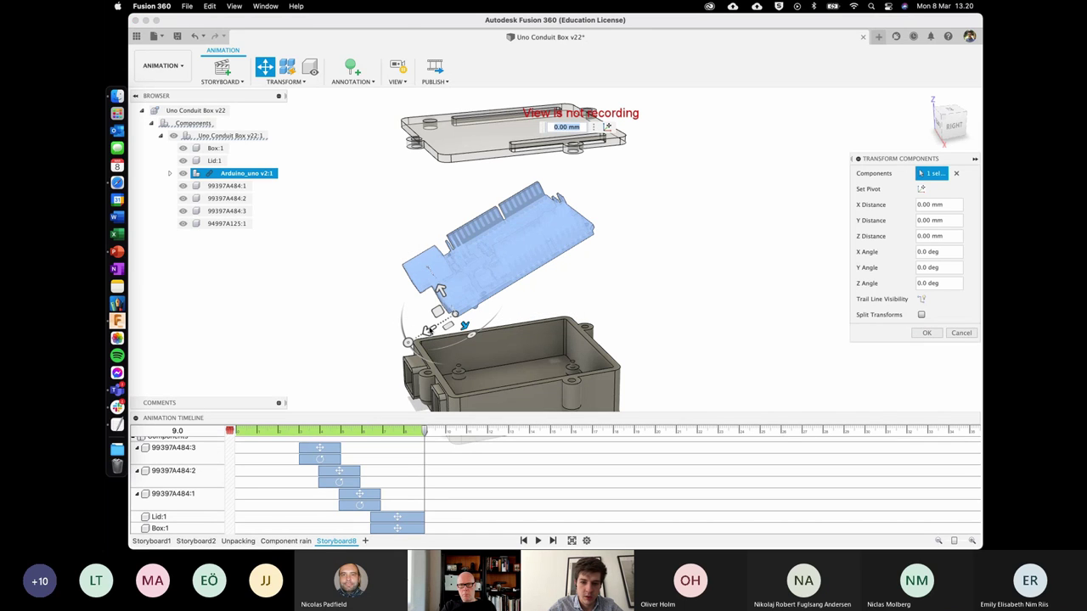
{"action": "left_click_drag", "start_coordinate": [431, 330], "coordinate": [450, 318]}
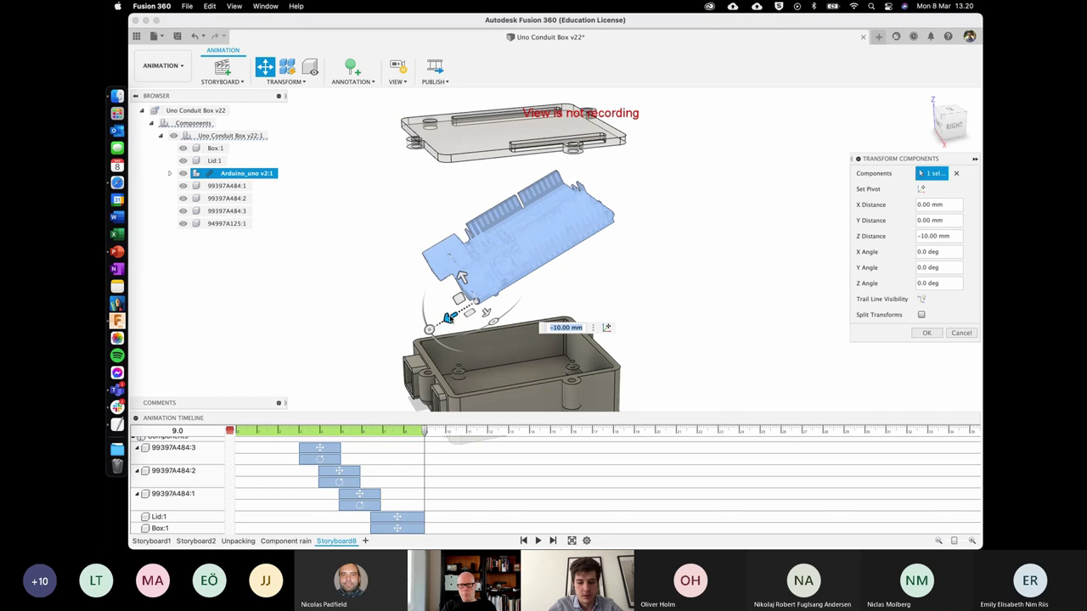
{"action": "key", "text": "Return"}
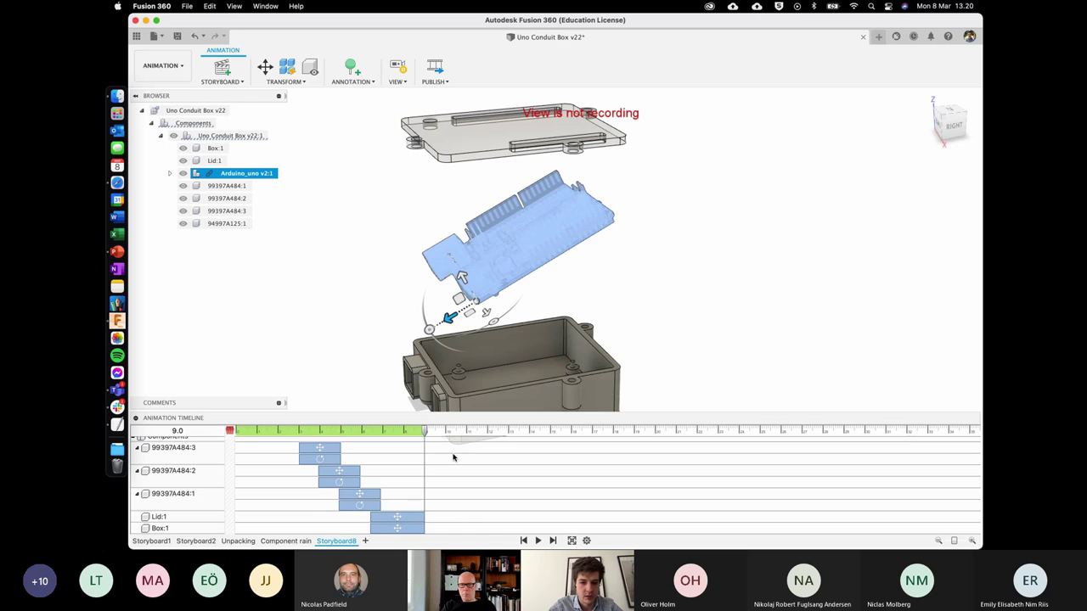
Rewind to about 5.8 s and play the animation, pausing at 7.3 s.
{"action": "left_click_drag", "start_coordinate": [424, 431], "coordinate": [355, 443]}
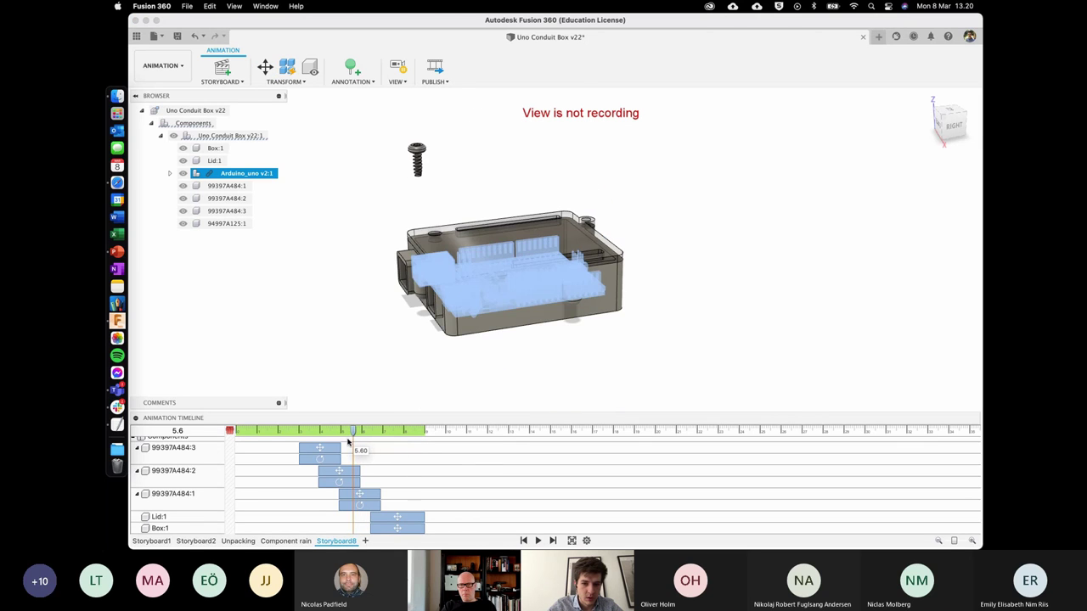
{"action": "left_click", "coordinate": [387, 342]}
{"action": "key", "text": "space"}
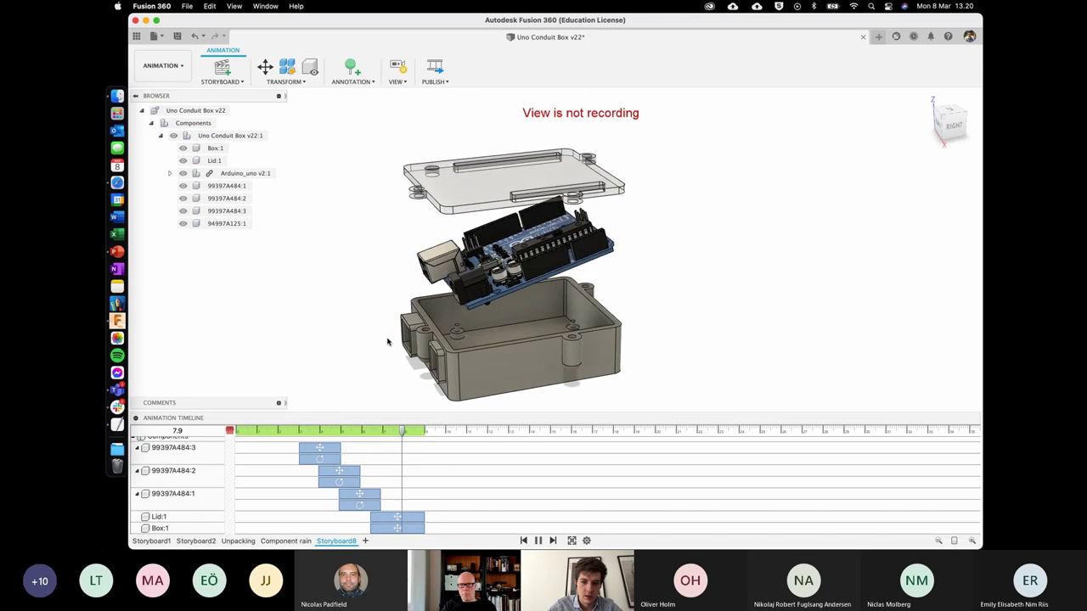
{"action": "key", "text": "space"}
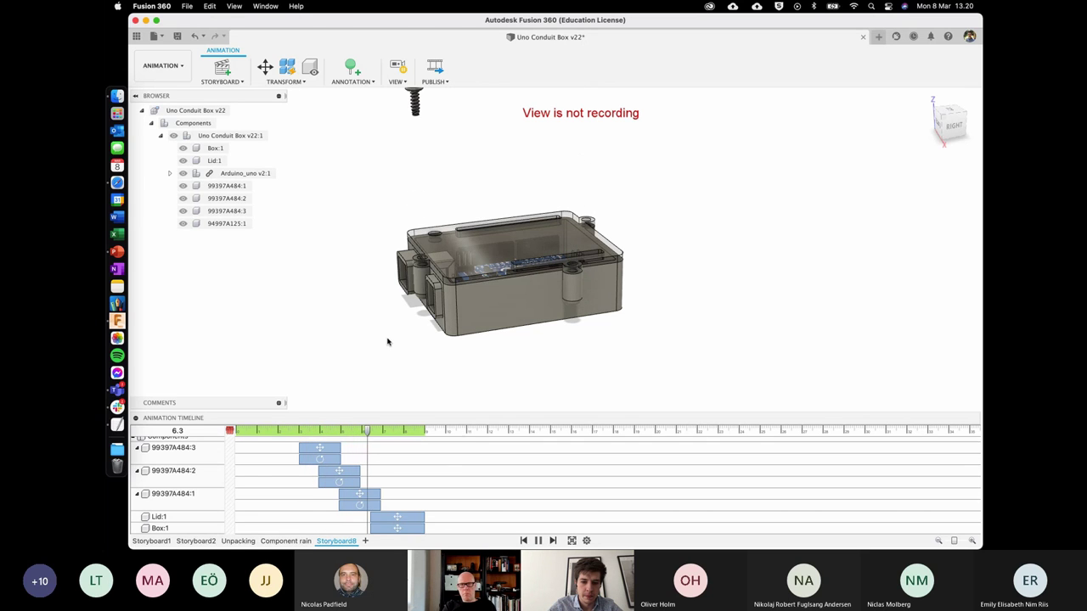
{"action": "key", "text": "space"}
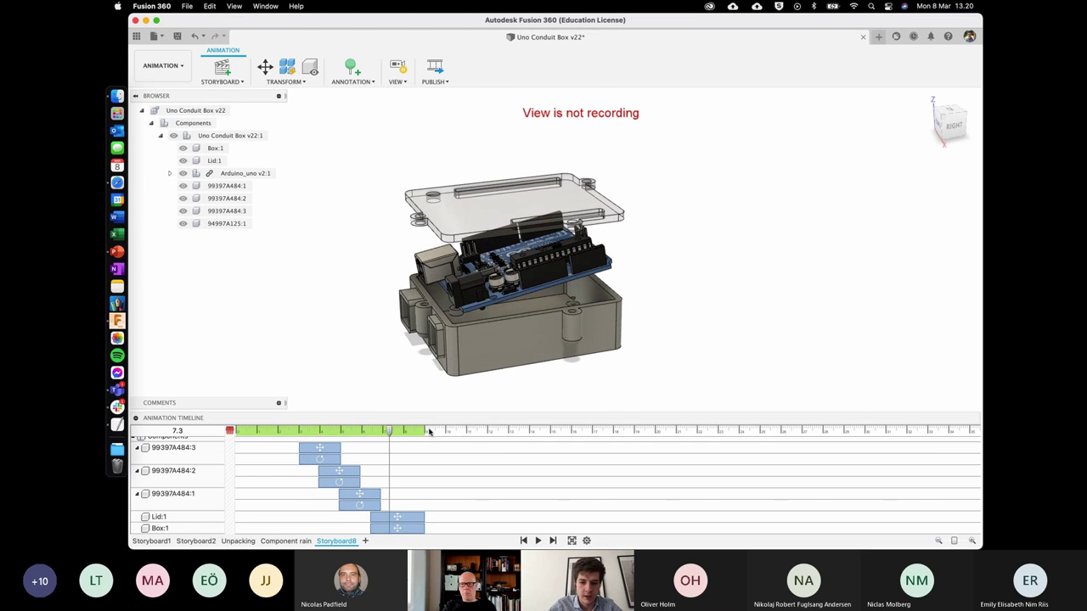
{"action": "scroll", "coordinate": [455, 489], "scroll_direction": "down", "scroll_amount": 2}
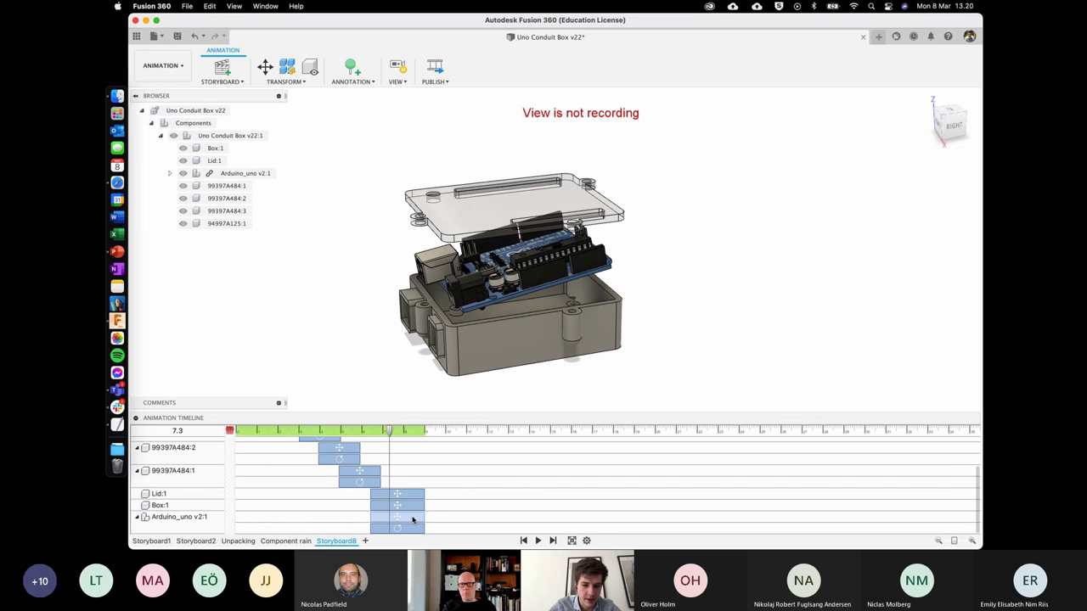
Shift only the Box:1 block later so the box drops at about 8.2 s.
{"action": "left_click", "coordinate": [412, 507]}
{"action": "left_click", "coordinate": [411, 495], "text": "shift"}
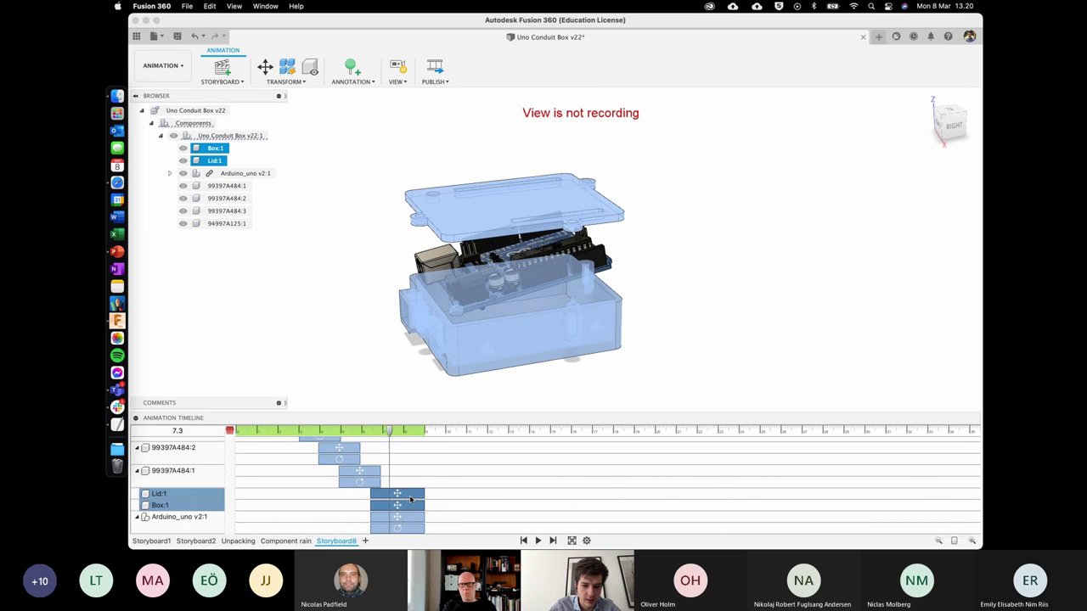
{"action": "left_click_drag", "start_coordinate": [410, 500], "coordinate": [443, 499]}
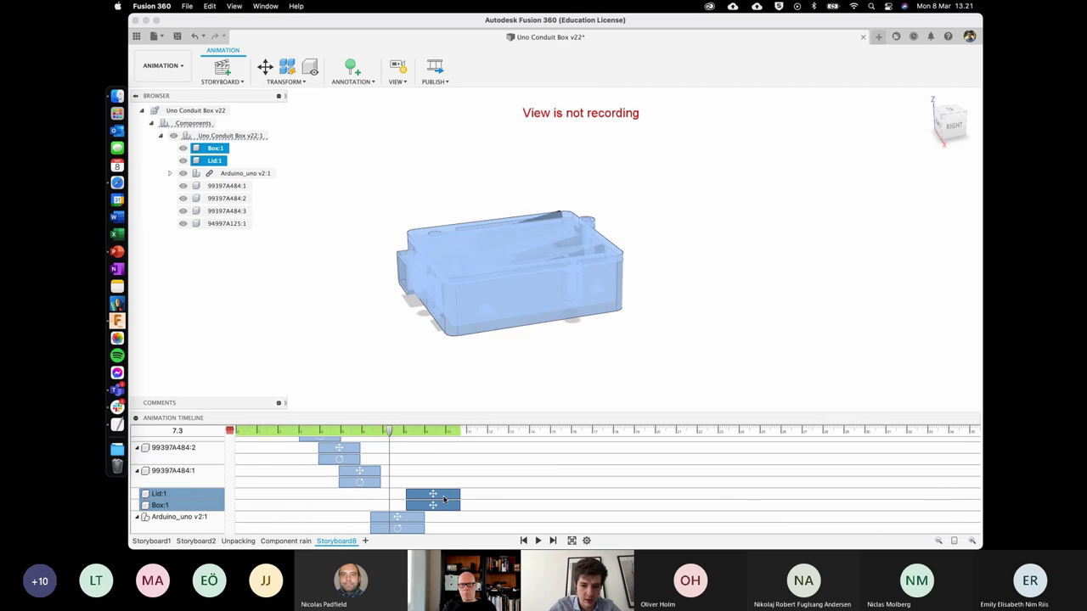
{"action": "key", "text": "super+z"}
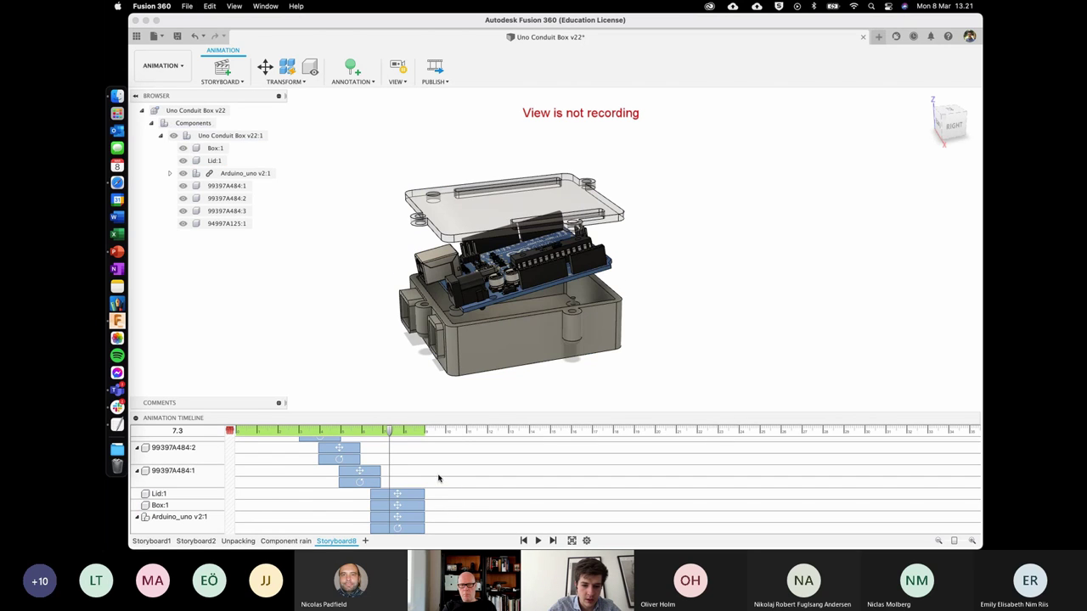
{"action": "left_click_drag", "start_coordinate": [411, 505], "coordinate": [459, 507]}
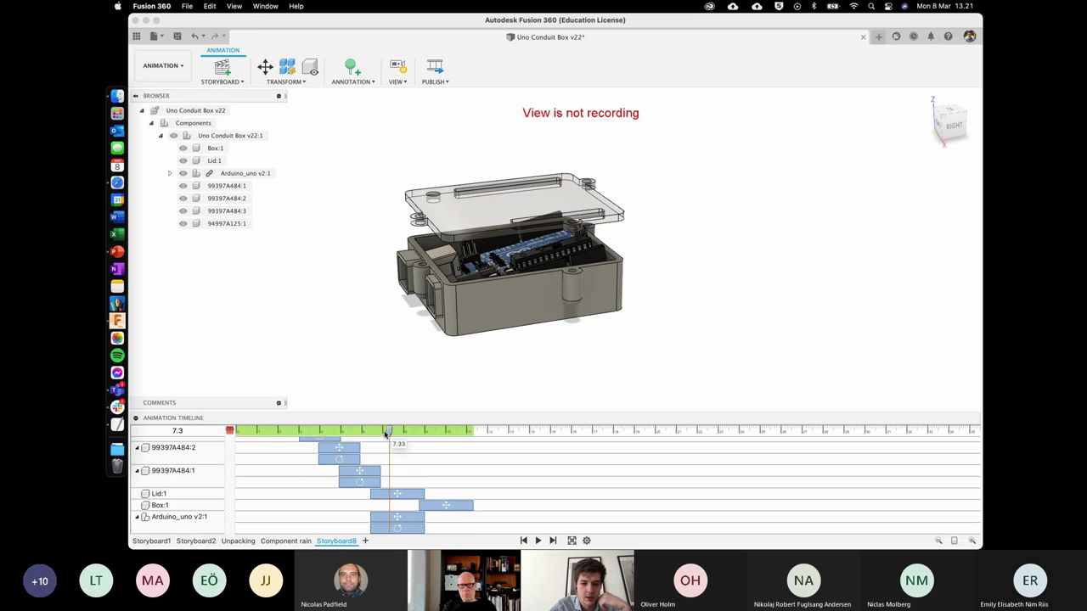
{"action": "mouse_move", "coordinate": [395, 437]}
{"action": "left_mouse_down"}
{"action": "mouse_move", "coordinate": [380, 436]}
{"action": "mouse_move", "coordinate": [451, 436]}
{"action": "left_mouse_up"}
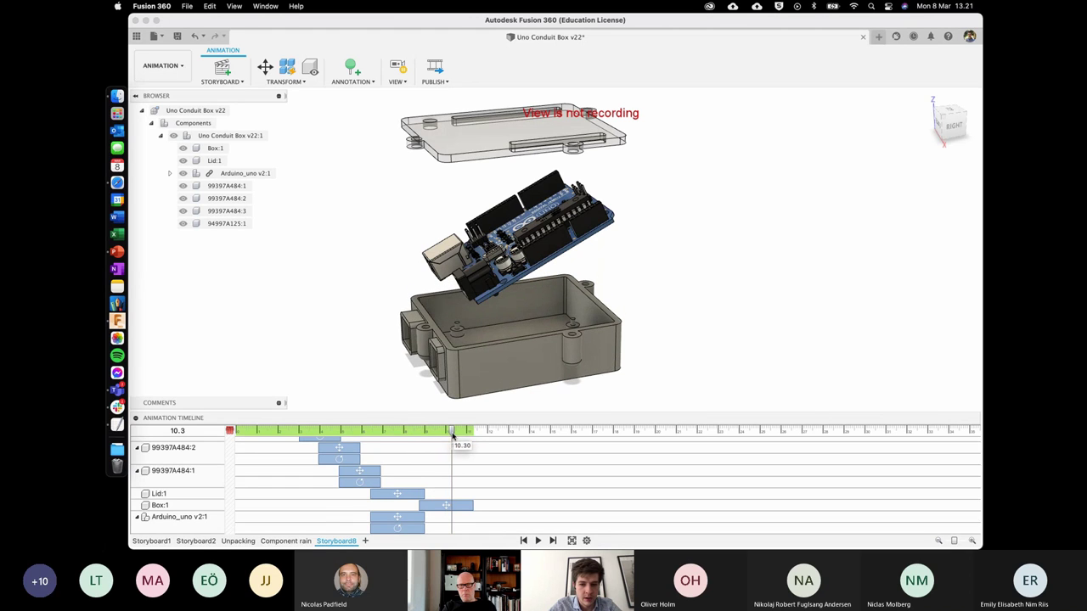
Tilt the Arduino board back to level and lift it 10 mm.
{"action": "left_click", "coordinate": [455, 507]}
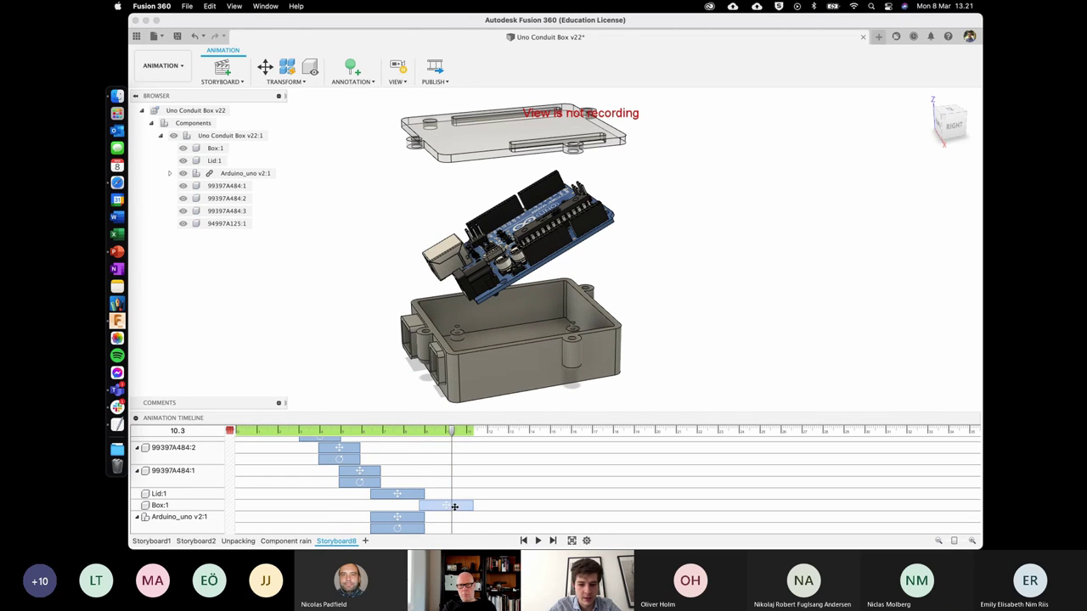
{"action": "left_click", "coordinate": [458, 505]}
{"action": "key", "text": "m"}
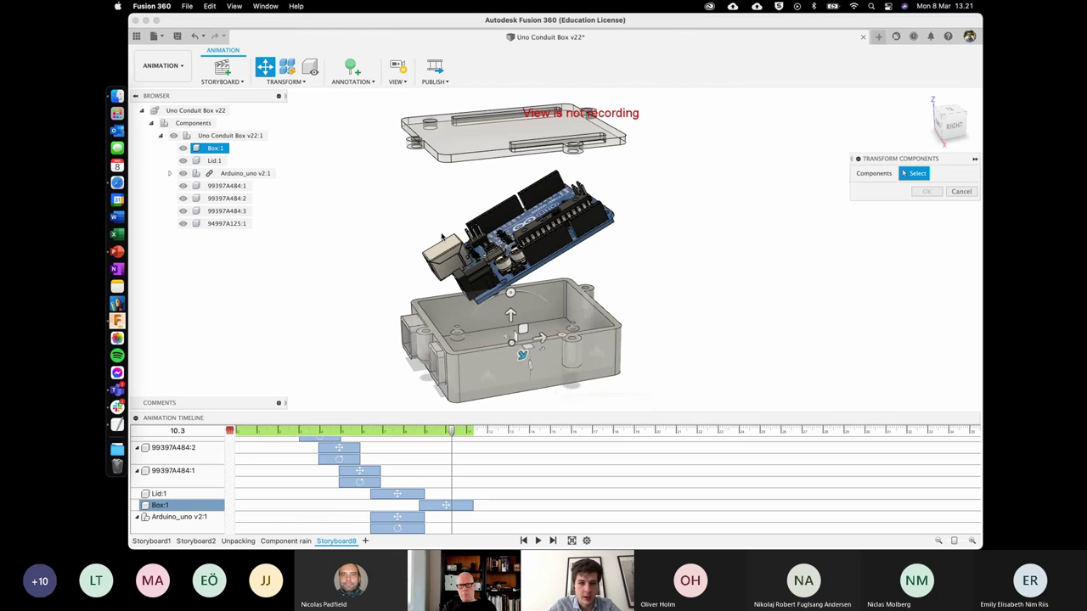
{"action": "left_click", "coordinate": [271, 174]}
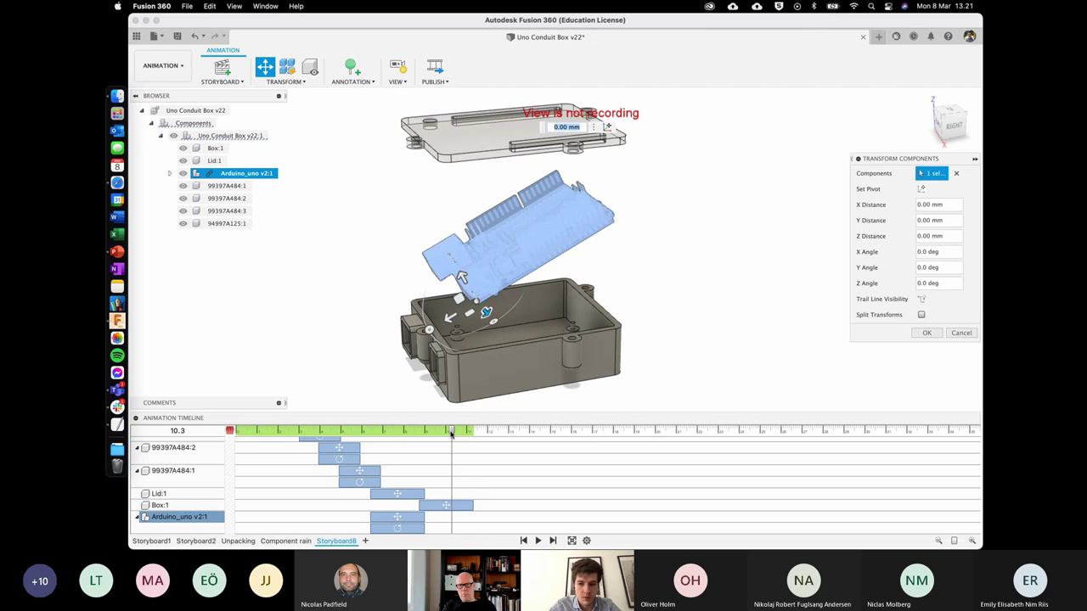
{"action": "mouse_move", "coordinate": [429, 328]}
{"action": "left_mouse_down"}
{"action": "mouse_move", "coordinate": [423, 309]}
{"action": "mouse_move", "coordinate": [433, 307]}
{"action": "mouse_move", "coordinate": [422, 310]}
{"action": "left_mouse_up"}
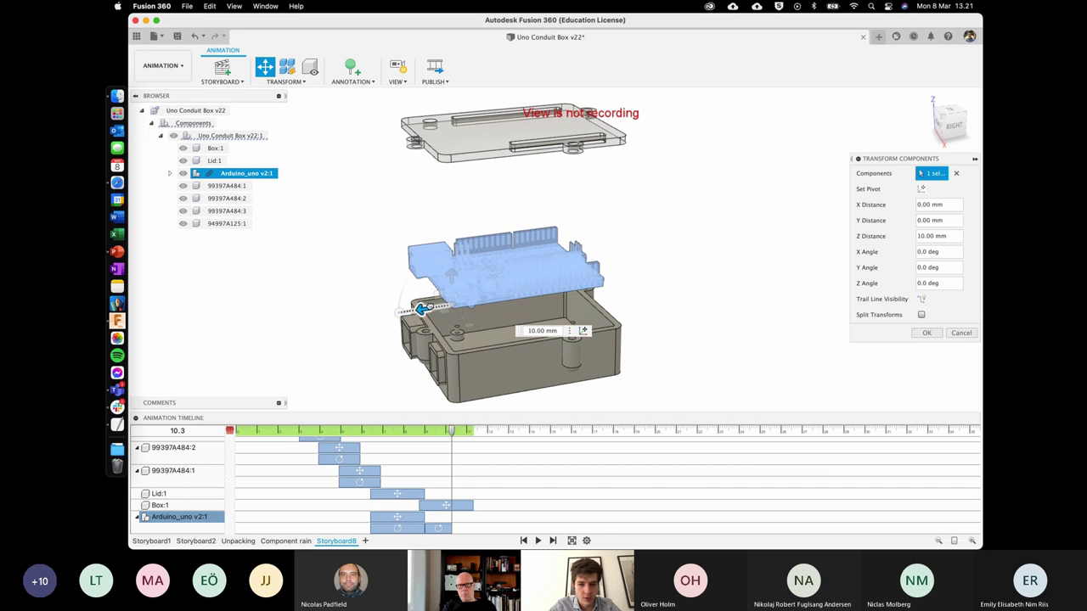
{"action": "key", "text": "Return"}
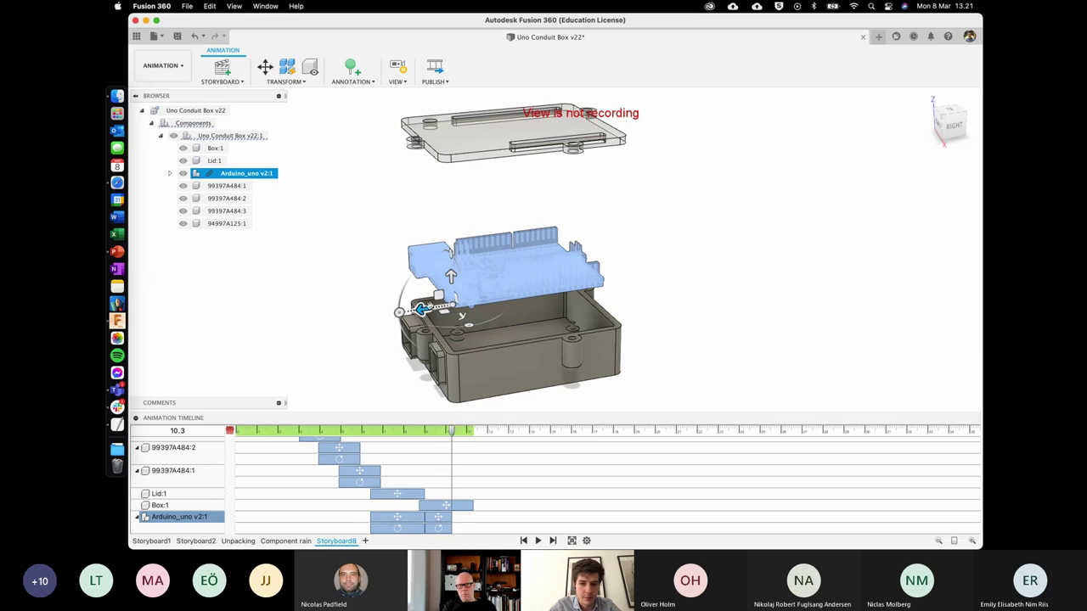
Move the Arduino's new motion block to 10.23 s and preview at 11.5 s.
{"action": "key", "text": "super+a"}
{"action": "left_click", "coordinate": [440, 519]}
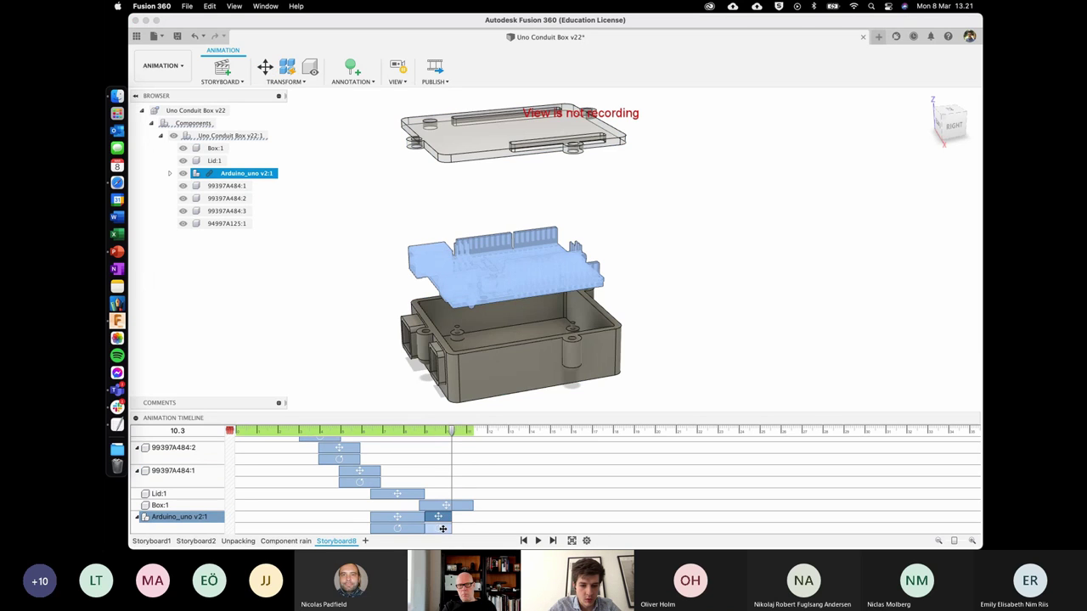
{"action": "left_click_drag", "start_coordinate": [441, 519], "coordinate": [466, 516]}
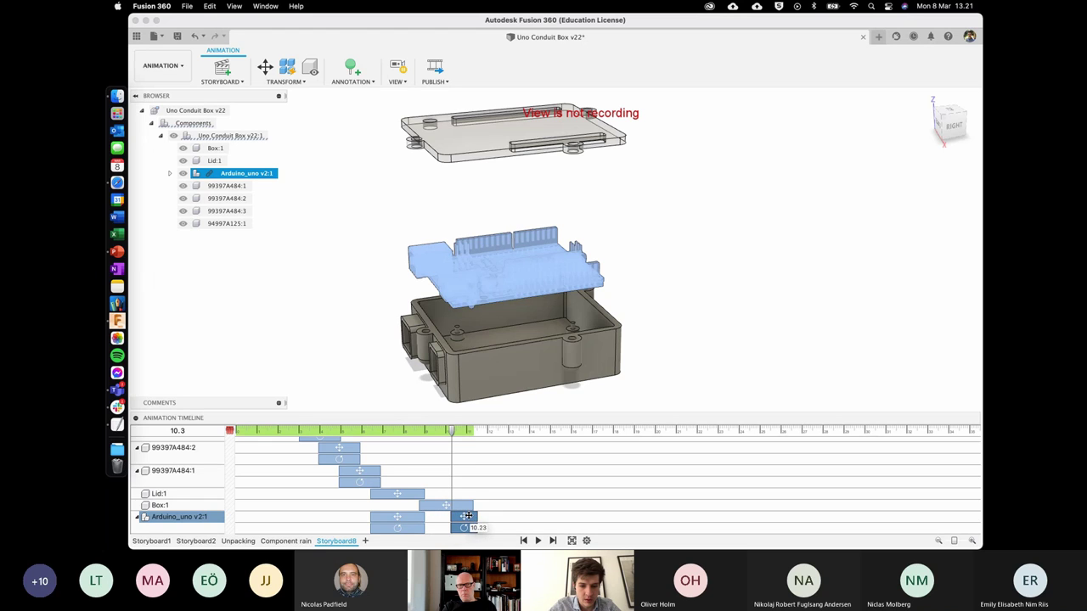
{"action": "left_click", "coordinate": [451, 431]}
{"action": "left_click_drag", "start_coordinate": [450, 431], "coordinate": [487, 431]}
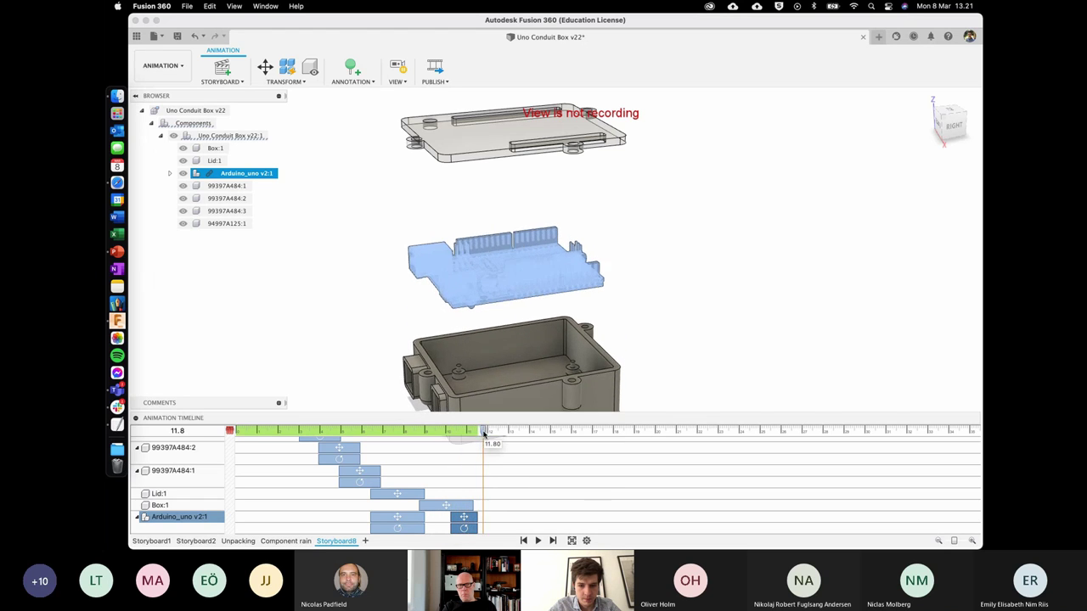
{"action": "left_click", "coordinate": [467, 507]}
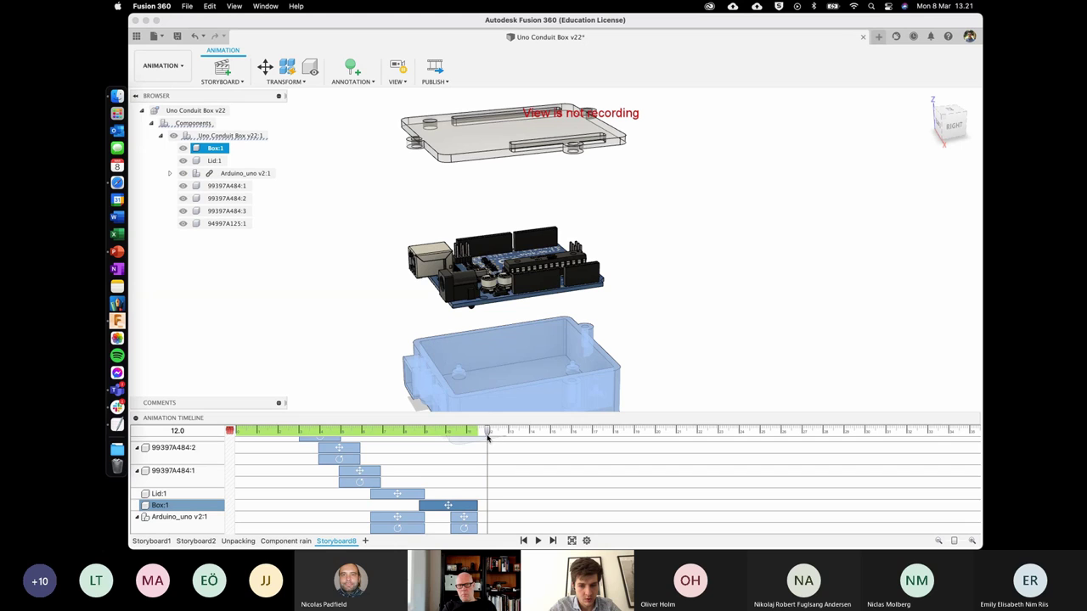
{"action": "left_click_drag", "start_coordinate": [488, 437], "coordinate": [252, 435]}
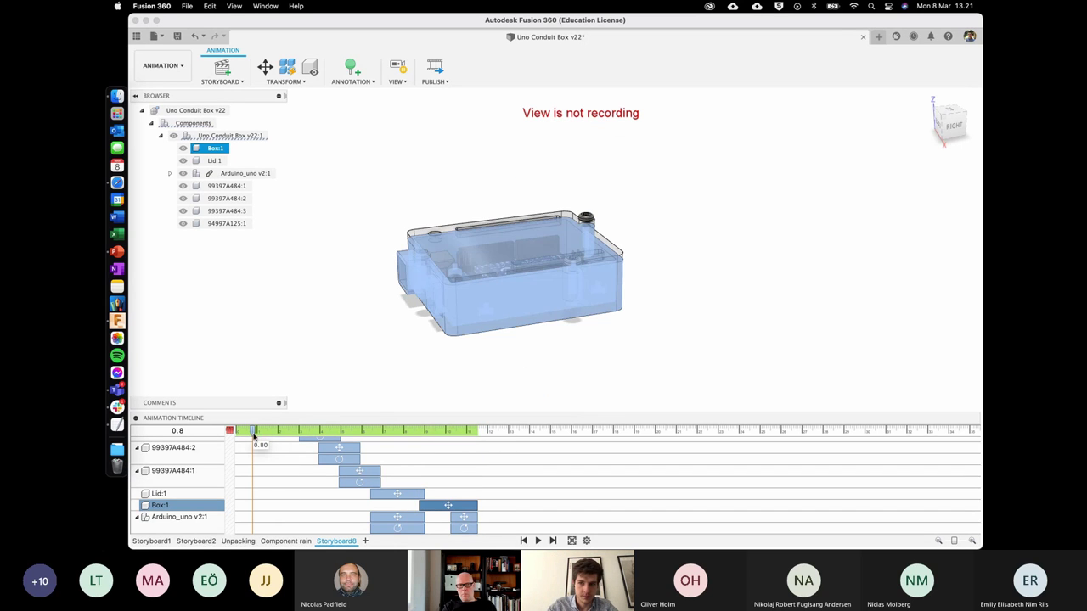
{"action": "left_click", "coordinate": [410, 340]}
{"action": "key", "text": "space"}
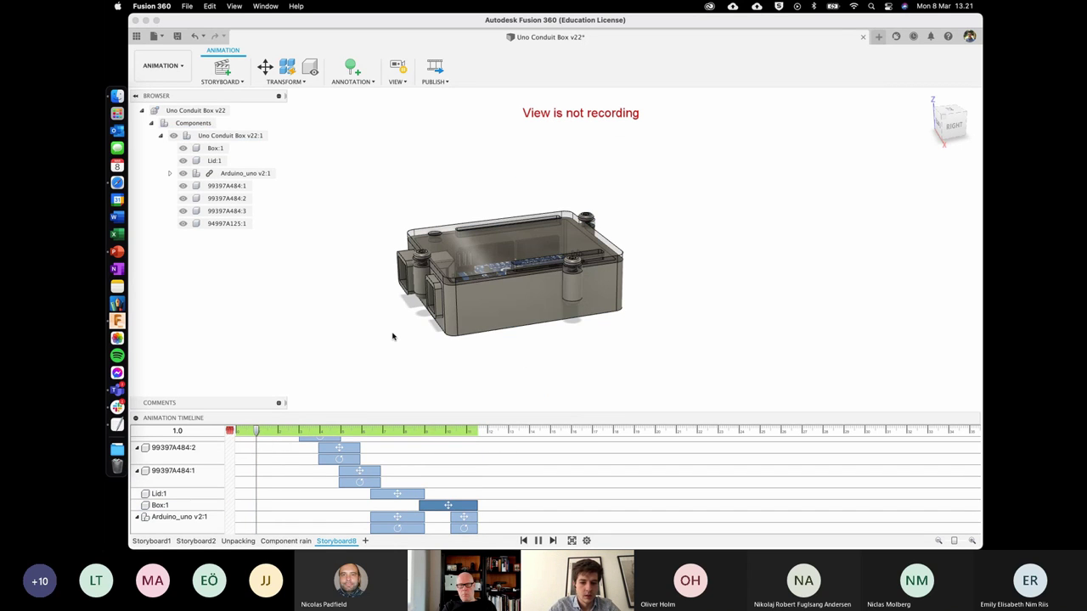
{"action": "key", "text": "space"}
{"action": "left_click", "coordinate": [226, 211]}
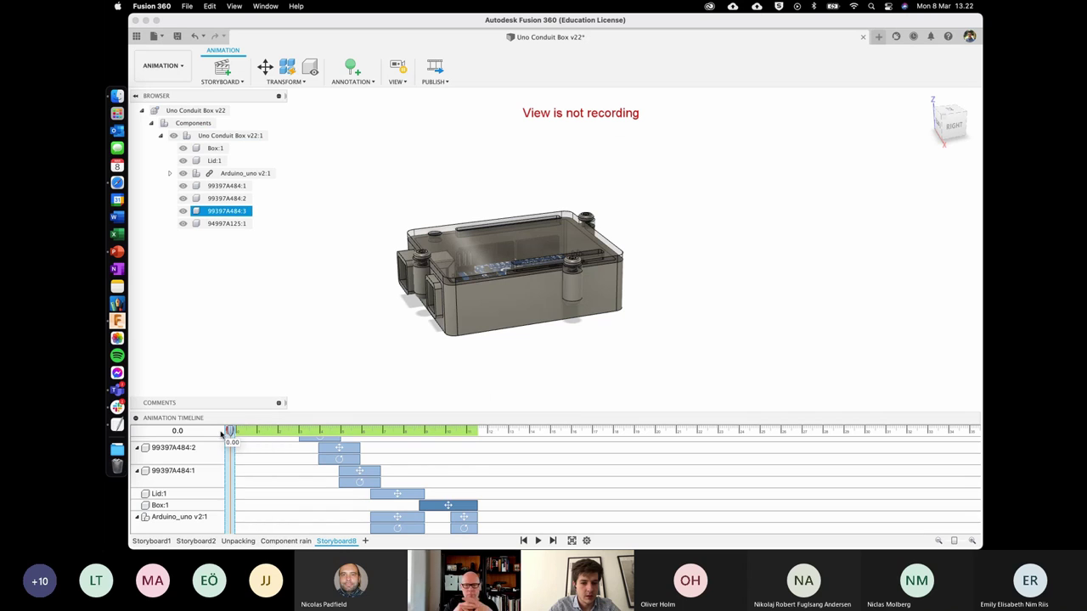
{"action": "left_click", "coordinate": [296, 173]}
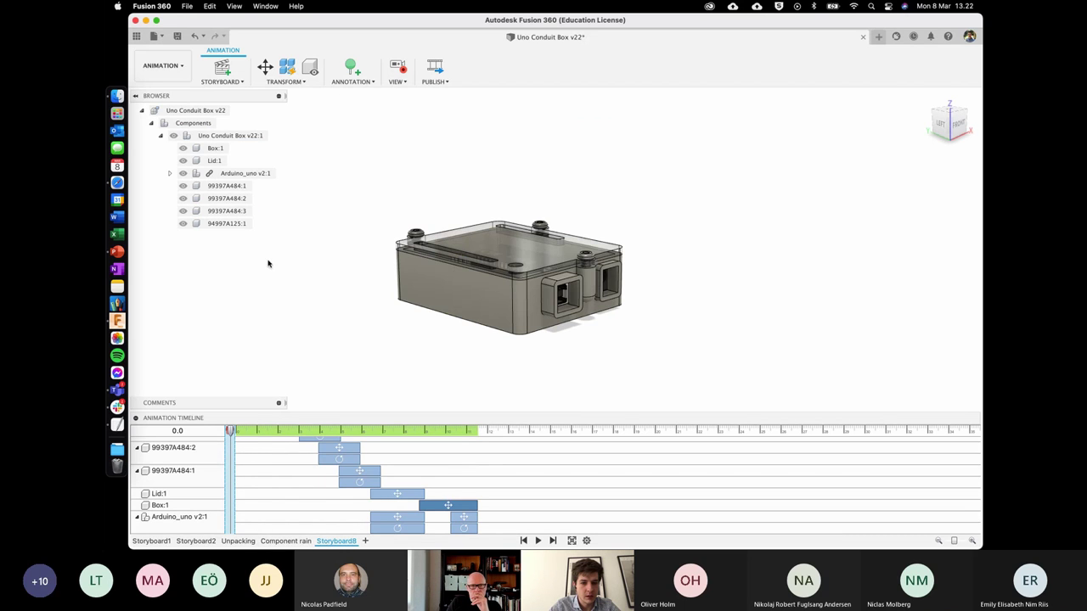
{"action": "left_click", "coordinate": [537, 540]}
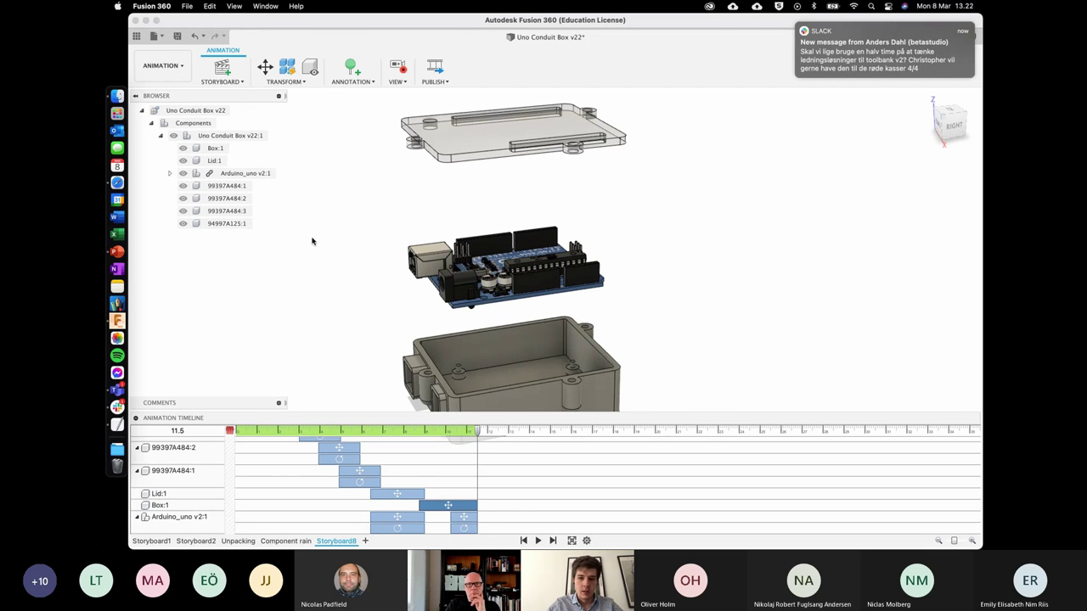
Fit the fully exploded assembly, including the three screws, into view.
{"action": "key", "text": "F6"}
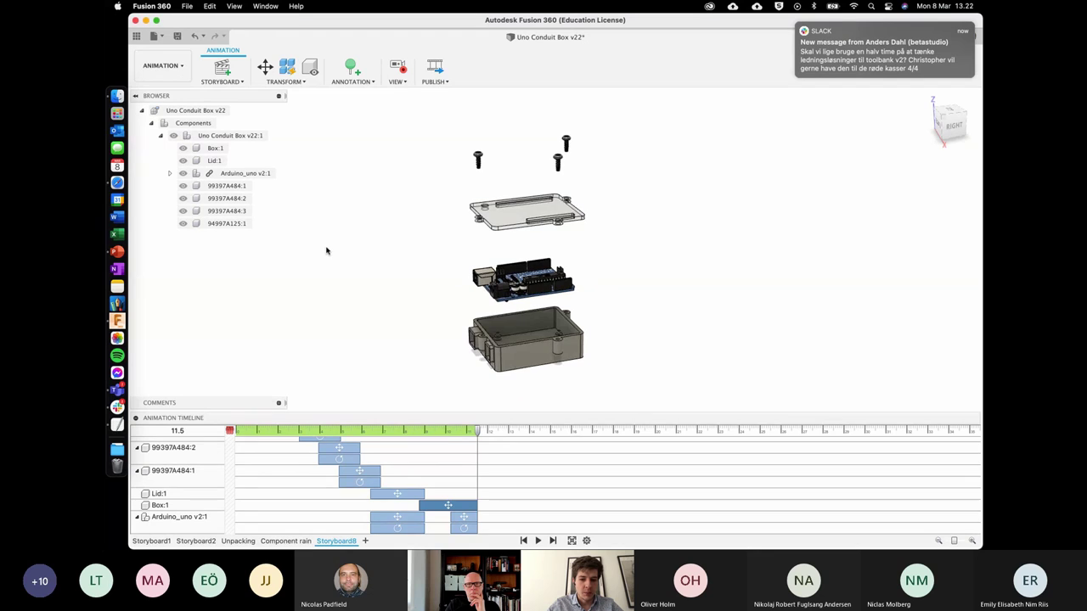
{"action": "scroll", "coordinate": [326, 250], "scroll_direction": "up", "scroll_amount": 3}
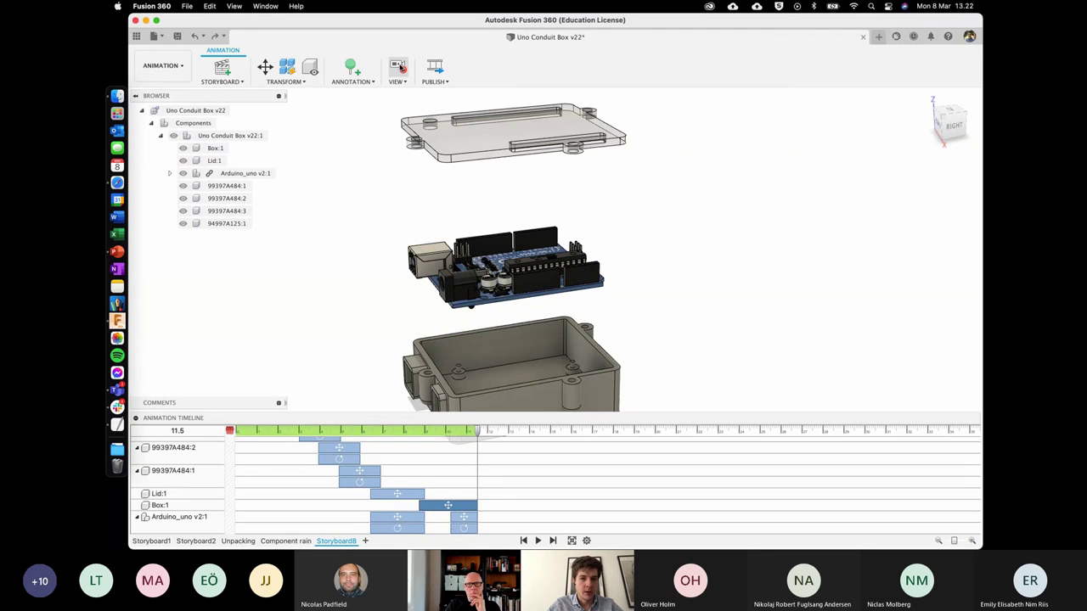
{"action": "key", "text": "F6"}
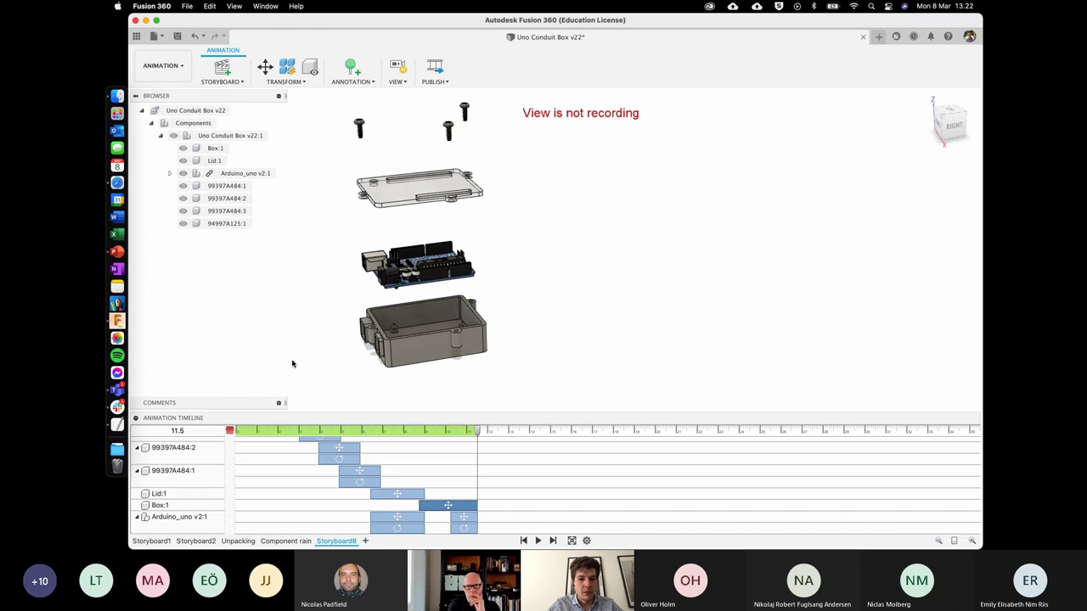
{"action": "left_click", "coordinate": [379, 361]}
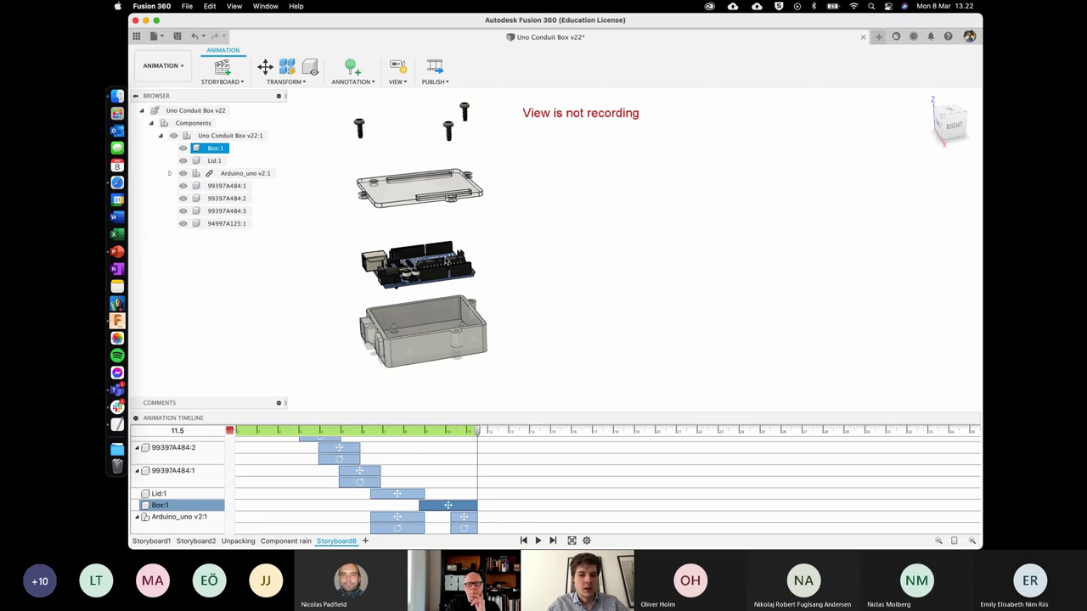
{"action": "left_click", "coordinate": [417, 386]}
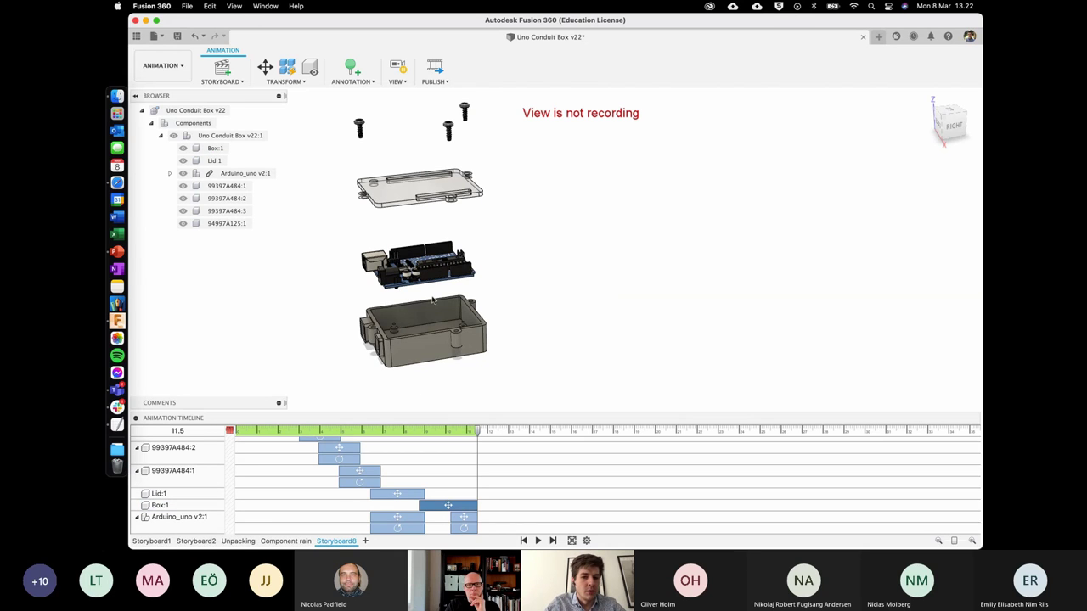
Switch to the Design workspace, then return to Animation with Storyboard8 at 11.5 s.
{"action": "left_click", "coordinate": [172, 66]}
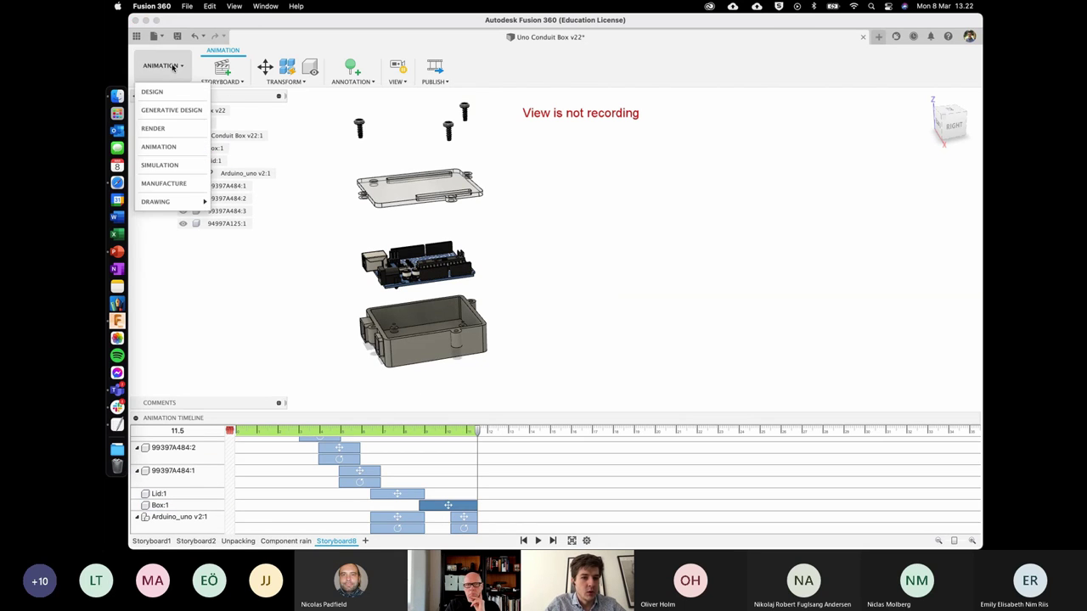
{"action": "left_click", "coordinate": [153, 91]}
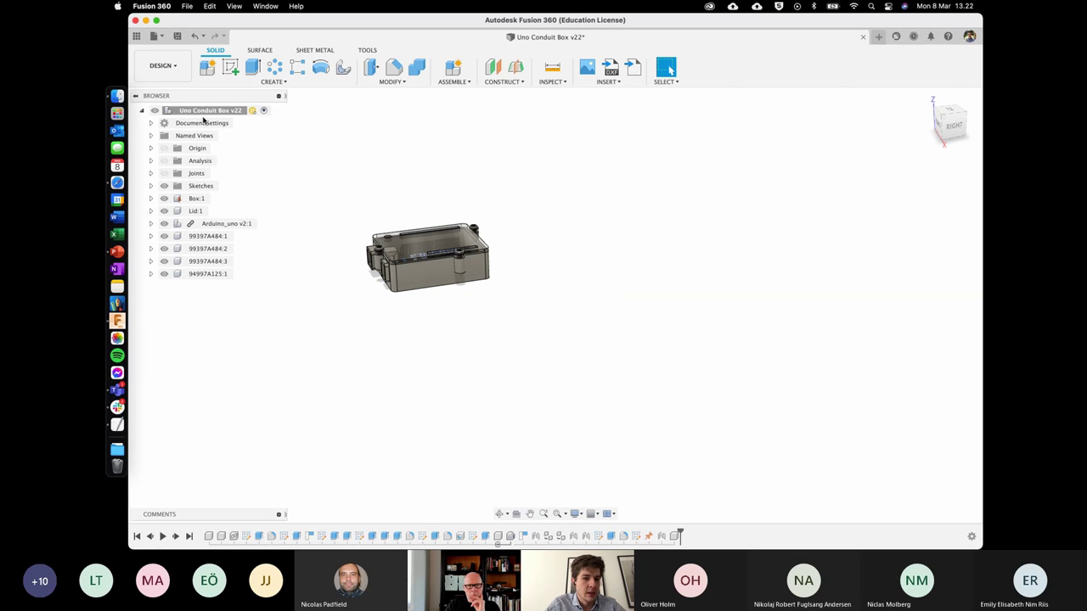
{"action": "left_click", "coordinate": [163, 66]}
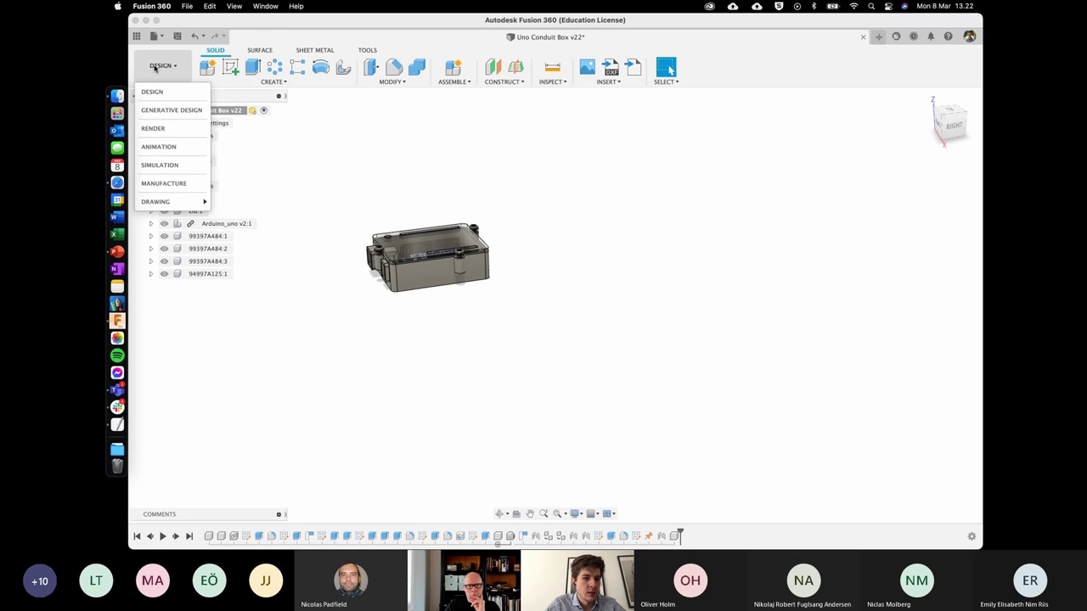
{"action": "left_click", "coordinate": [172, 155]}
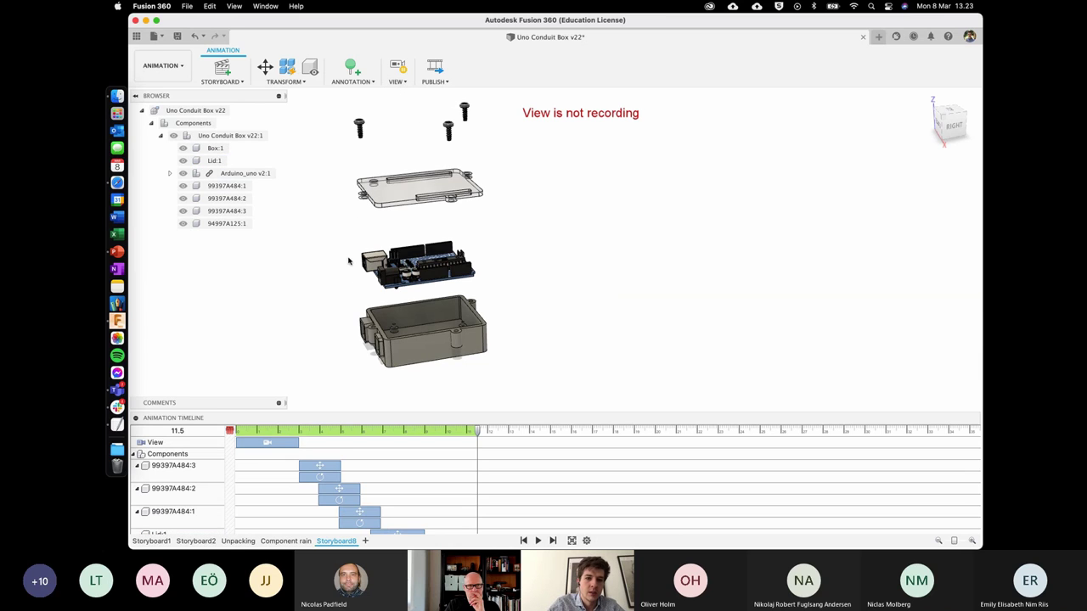
{"action": "left_click", "coordinate": [308, 83]}
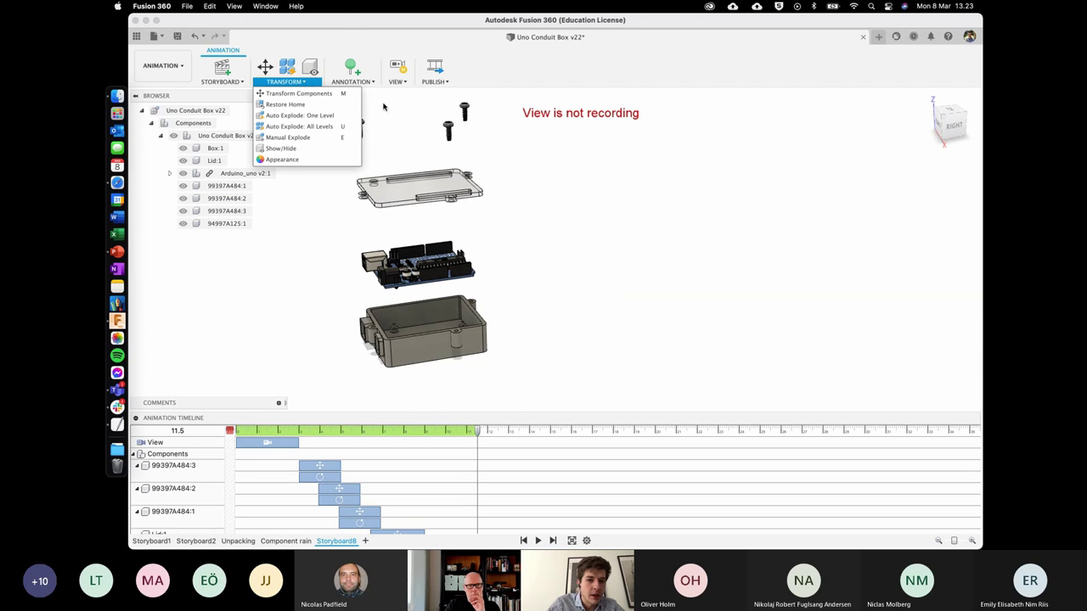
{"action": "left_click", "coordinate": [361, 126]}
{"action": "left_click", "coordinate": [361, 125]}
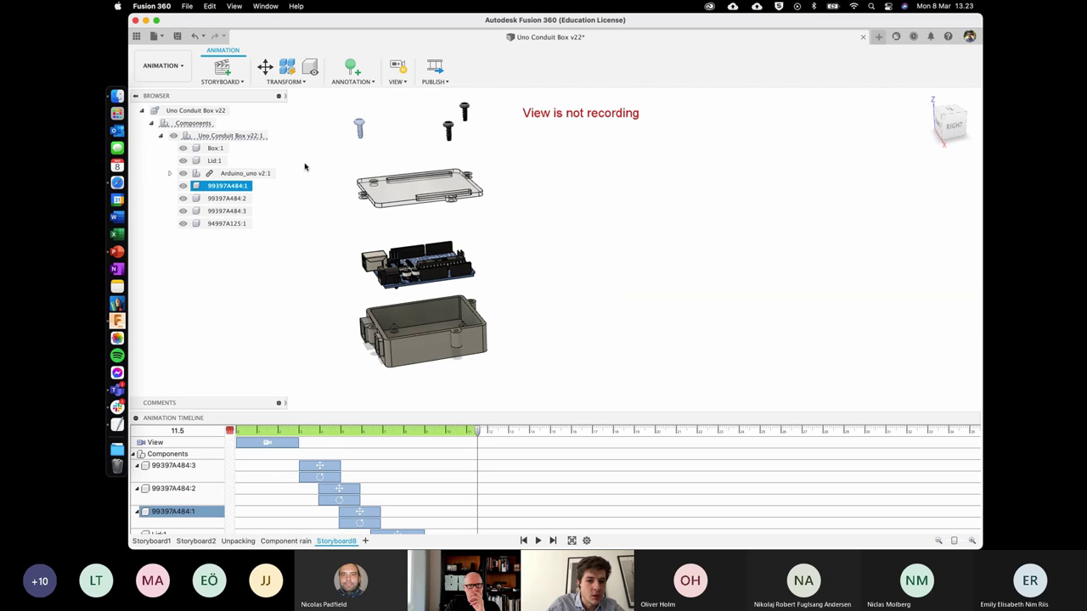
{"action": "double_click", "coordinate": [357, 510]}
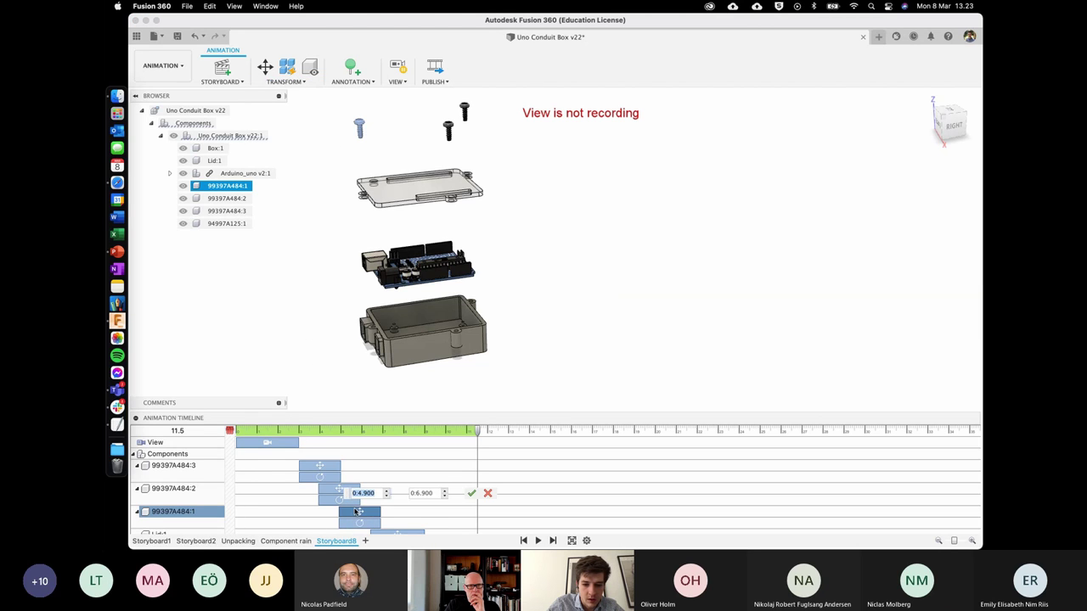
{"action": "key", "text": "Escape"}
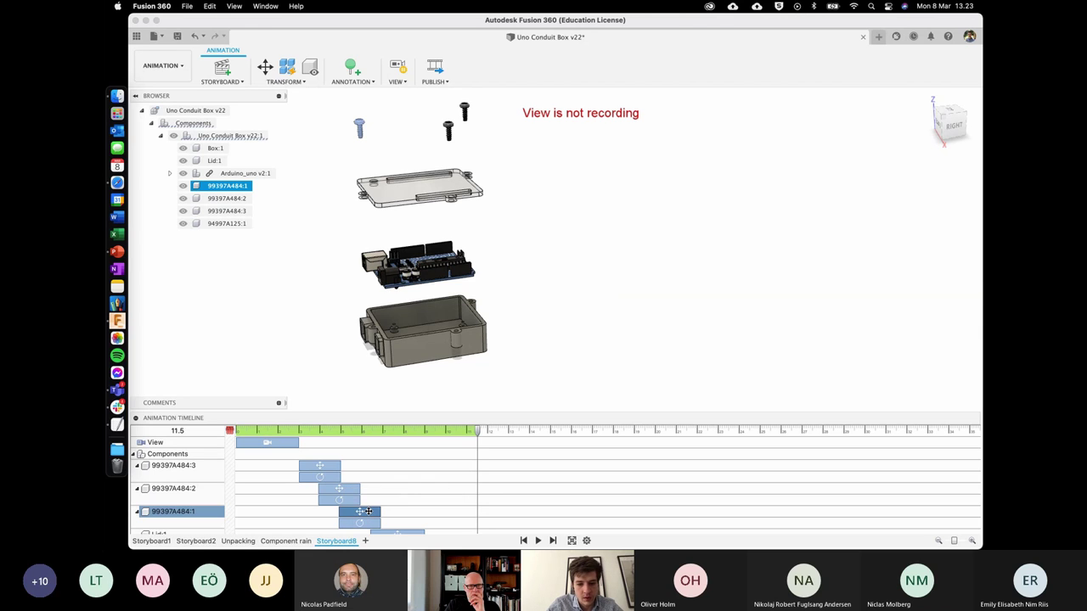
{"action": "right_click", "coordinate": [234, 191]}
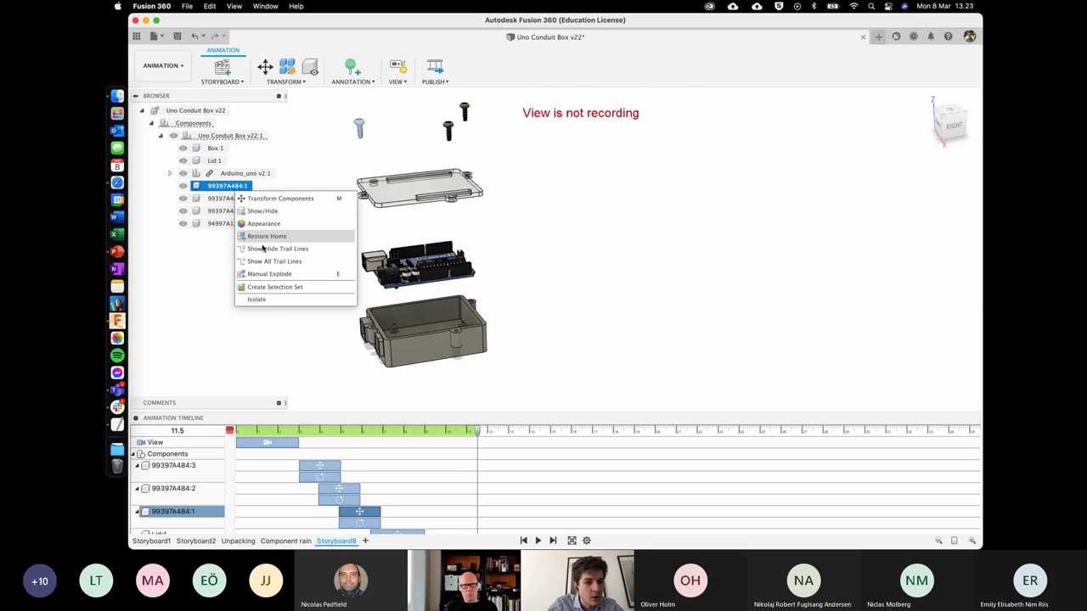
{"action": "left_click", "coordinate": [262, 266]}
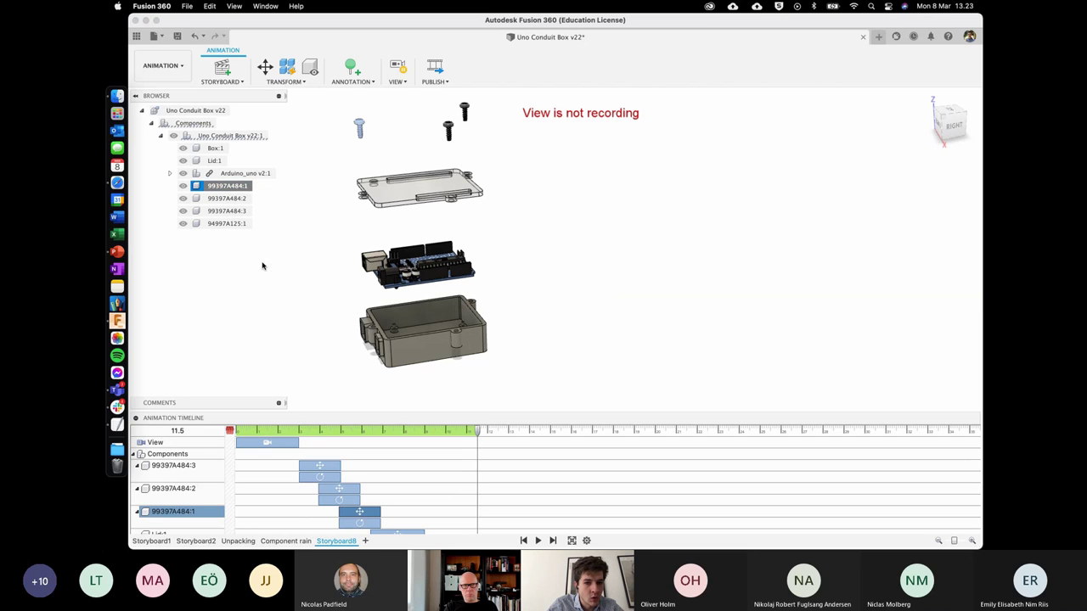
{"action": "right_click", "coordinate": [229, 137]}
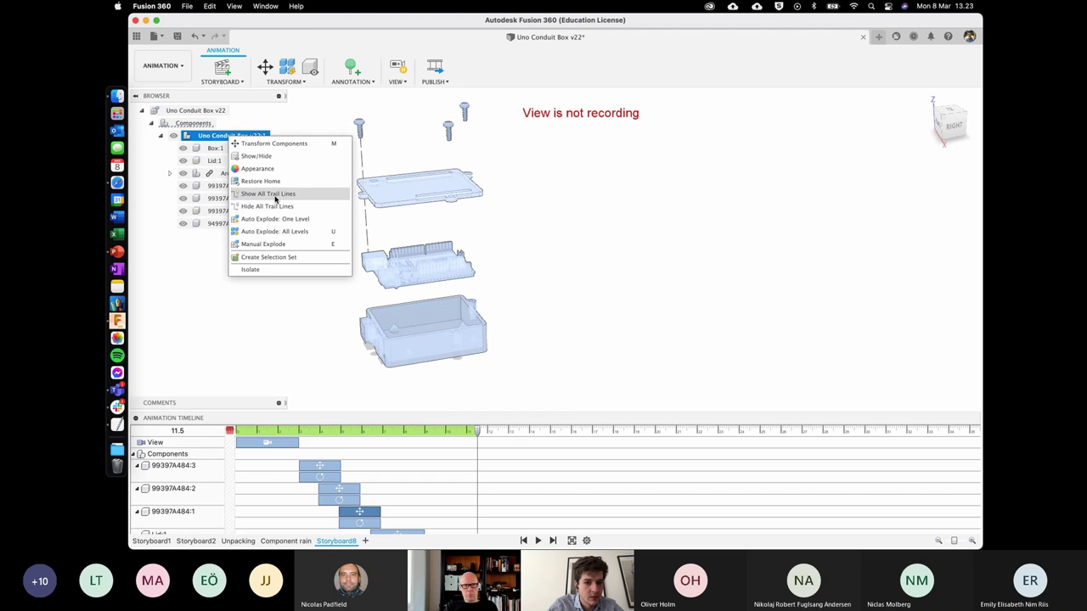
{"action": "left_click", "coordinate": [267, 194]}
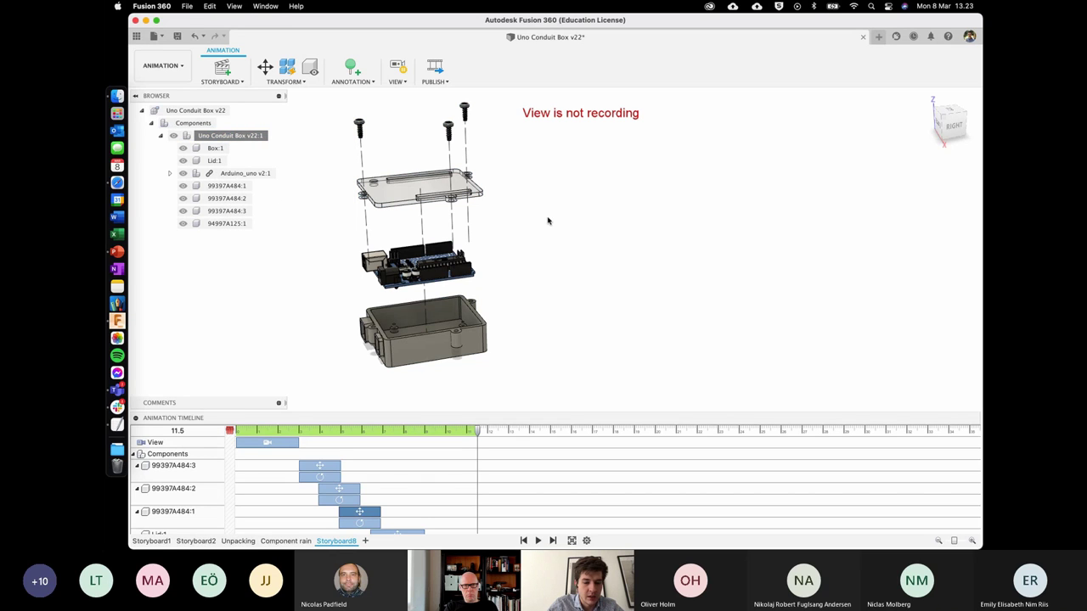
{"action": "right_click", "coordinate": [245, 138]}
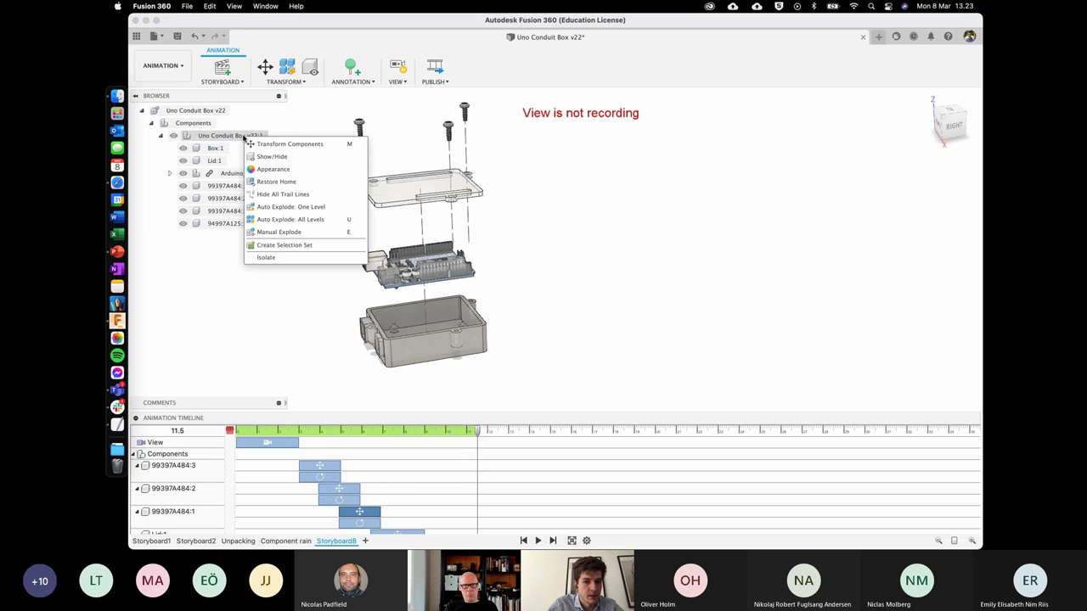
{"action": "left_click", "coordinate": [292, 195]}
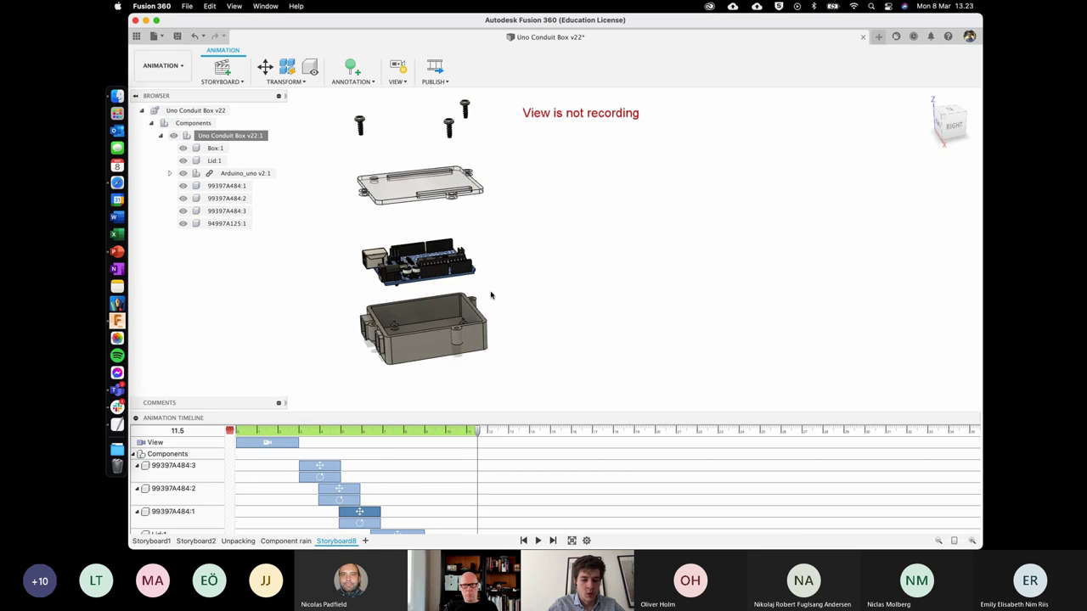
Switch to the Component rain storyboard and start its falling-parts animation.
{"action": "left_click", "coordinate": [296, 543]}
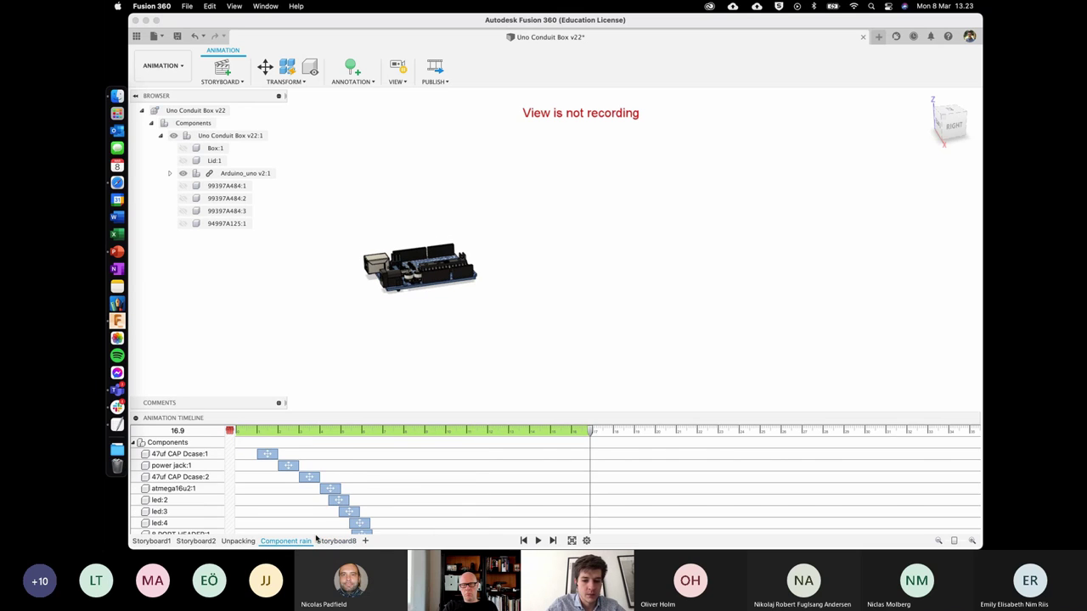
{"action": "left_click", "coordinate": [240, 433]}
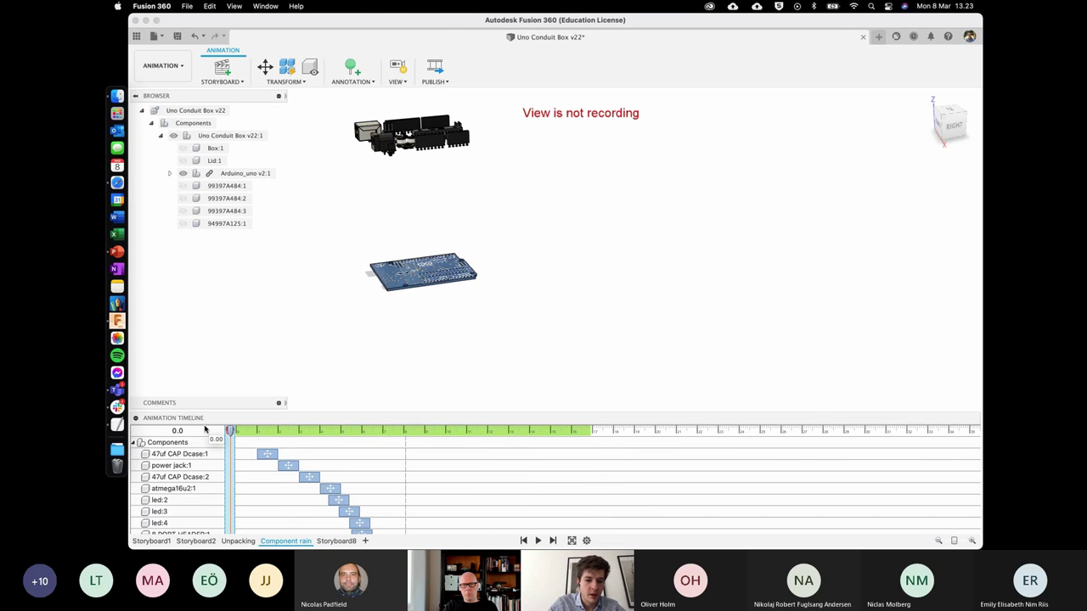
{"action": "key", "text": "space"}
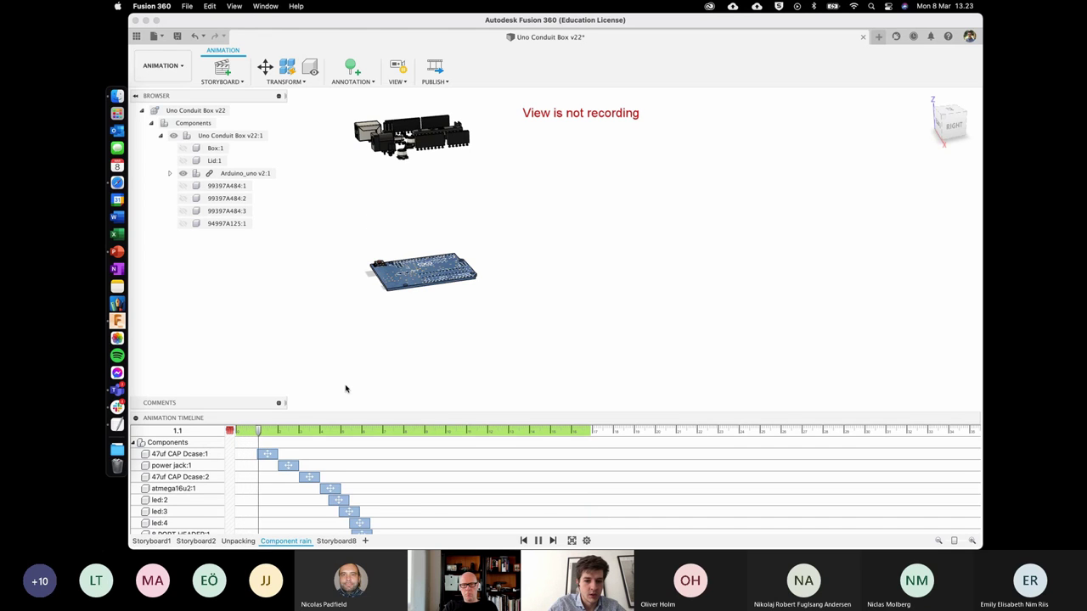
Let the animation run to 15.8 s, stop playback, and begin a new storyboard.
{"action": "scroll", "coordinate": [361, 474], "scroll_direction": "down", "scroll_amount": 1}
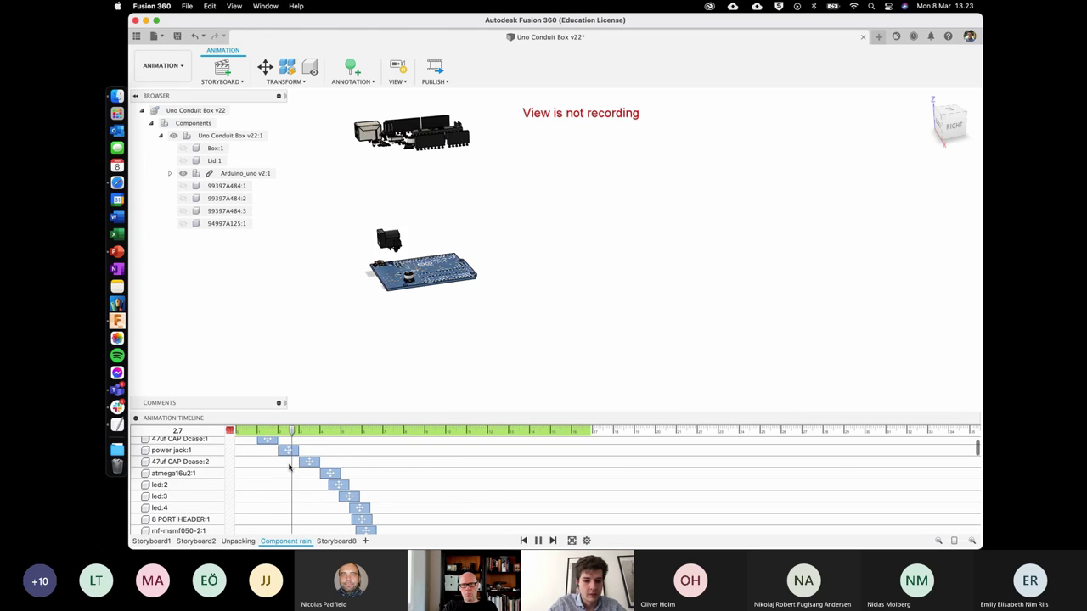
{"action": "scroll", "coordinate": [306, 471], "scroll_direction": "down", "scroll_amount": 3}
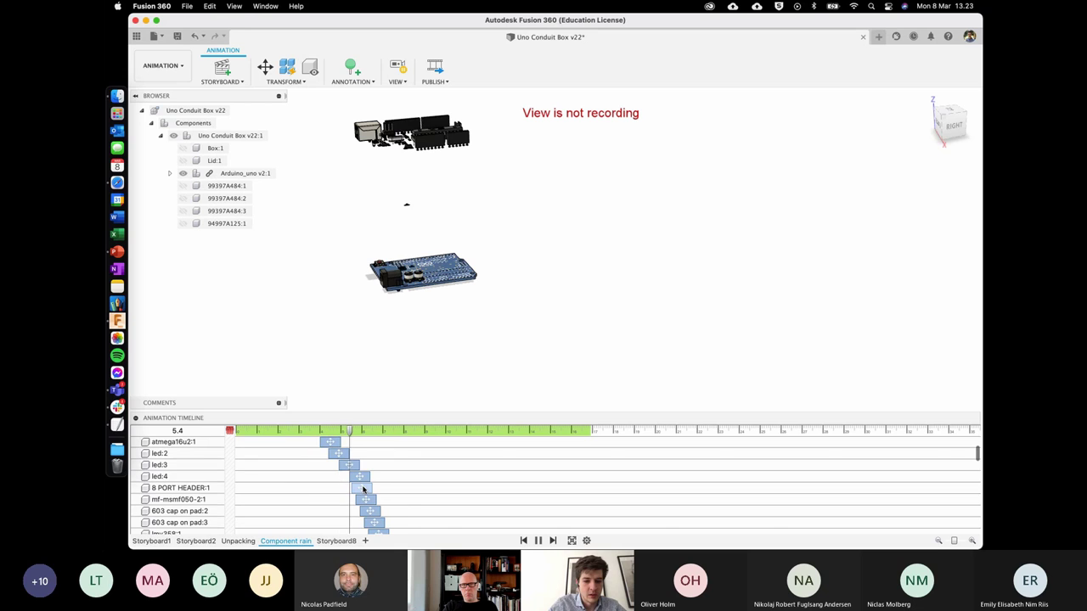
{"action": "scroll", "coordinate": [363, 491], "scroll_direction": "down", "scroll_amount": 3}
{"action": "scroll", "coordinate": [365, 492], "scroll_direction": "down", "scroll_amount": 2}
{"action": "scroll", "coordinate": [396, 495], "scroll_direction": "down", "scroll_amount": 2}
{"action": "scroll", "coordinate": [402, 498], "scroll_direction": "down", "scroll_amount": 2}
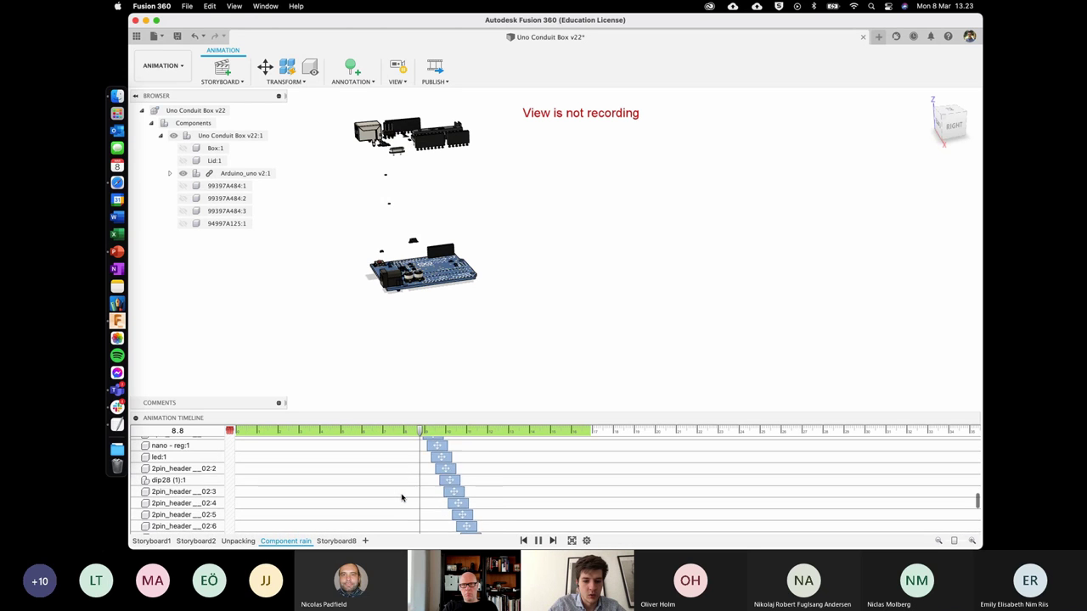
{"action": "scroll", "coordinate": [402, 497], "scroll_direction": "down", "scroll_amount": 3}
{"action": "scroll", "coordinate": [464, 493], "scroll_direction": "down", "scroll_amount": 3}
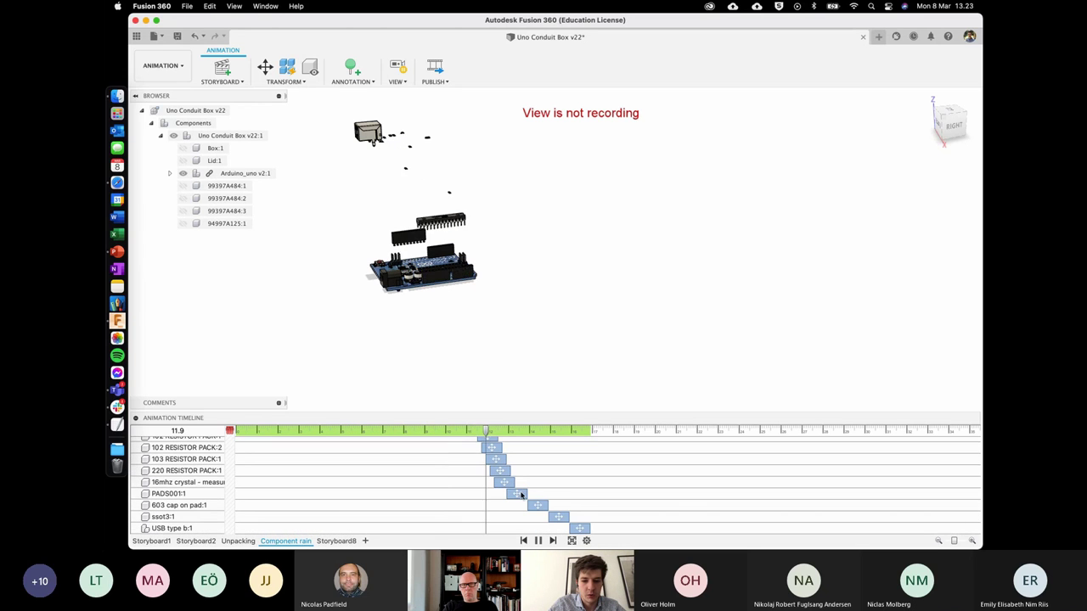
{"action": "scroll", "coordinate": [521, 494], "scroll_direction": "up", "scroll_amount": 5}
{"action": "scroll", "coordinate": [522, 495], "scroll_direction": "up", "scroll_amount": 4}
{"action": "scroll", "coordinate": [521, 496], "scroll_direction": "up", "scroll_amount": 4}
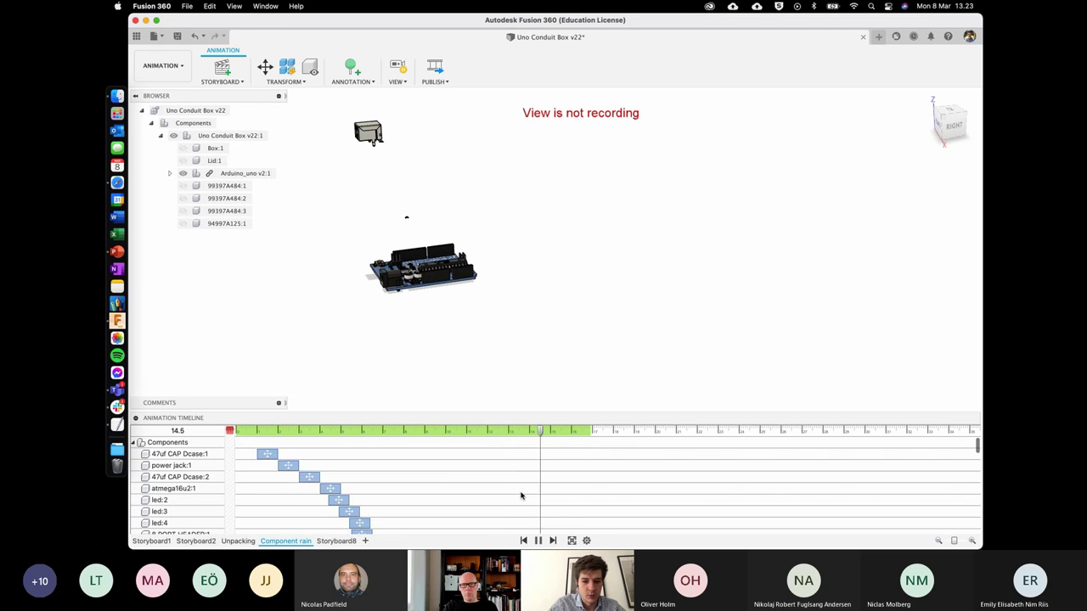
{"action": "left_click", "coordinate": [538, 540]}
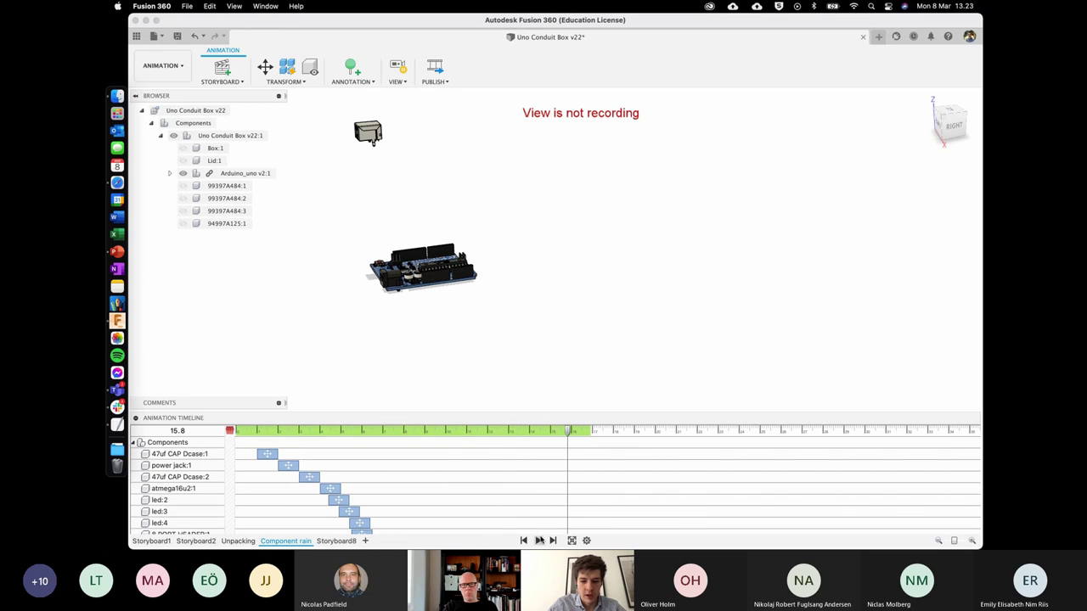
{"action": "left_click", "coordinate": [366, 543]}
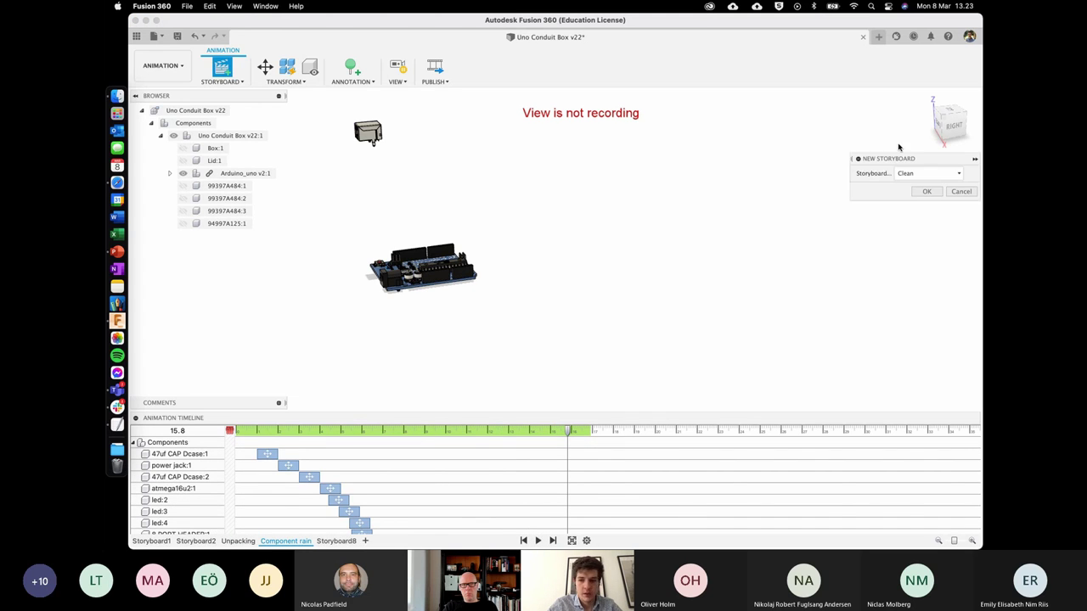
Create a Clean new storyboard and, at 0 s, hide the third screw and Lid:1.
{"action": "key", "text": "Return"}
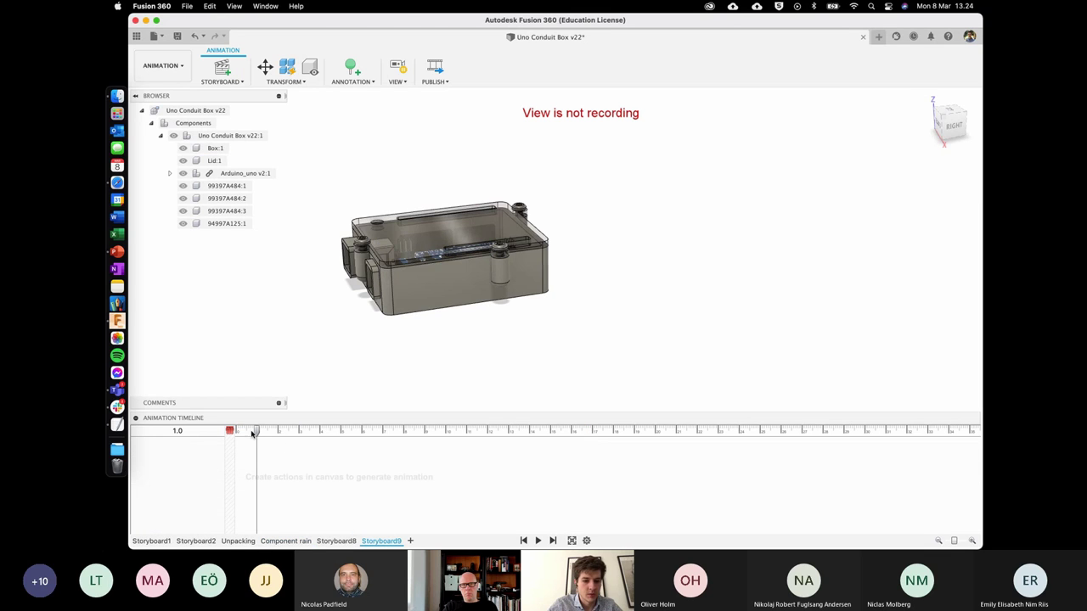
{"action": "left_click_drag", "start_coordinate": [257, 433], "coordinate": [229, 433]}
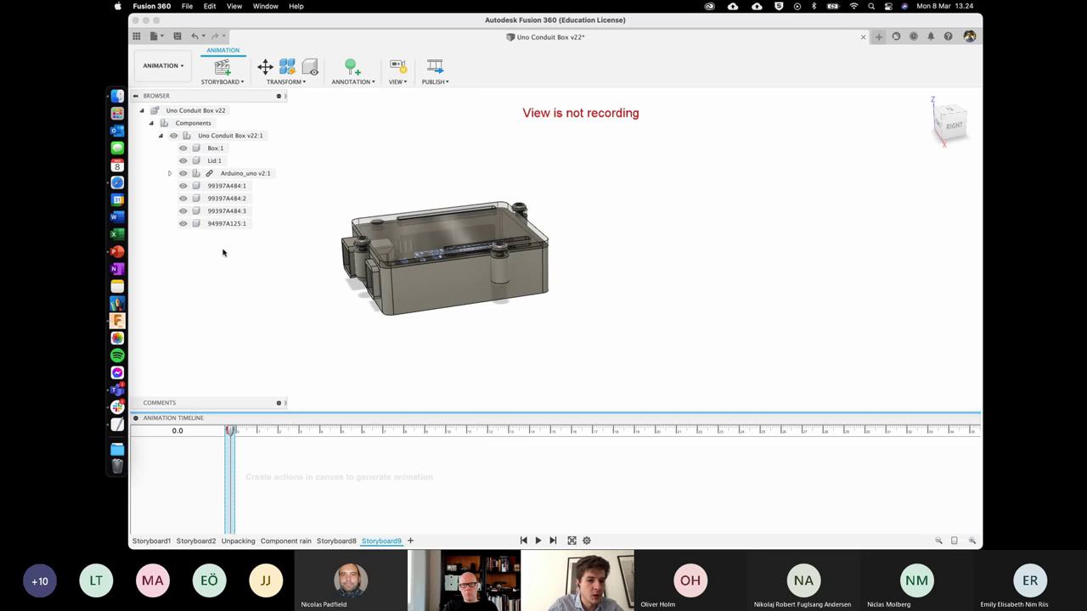
{"action": "left_click", "coordinate": [183, 210]}
{"action": "left_click", "coordinate": [183, 161]}
Hide Box:1 with a visibility action ending at 5.1 s.
{"action": "left_click", "coordinate": [183, 148]}
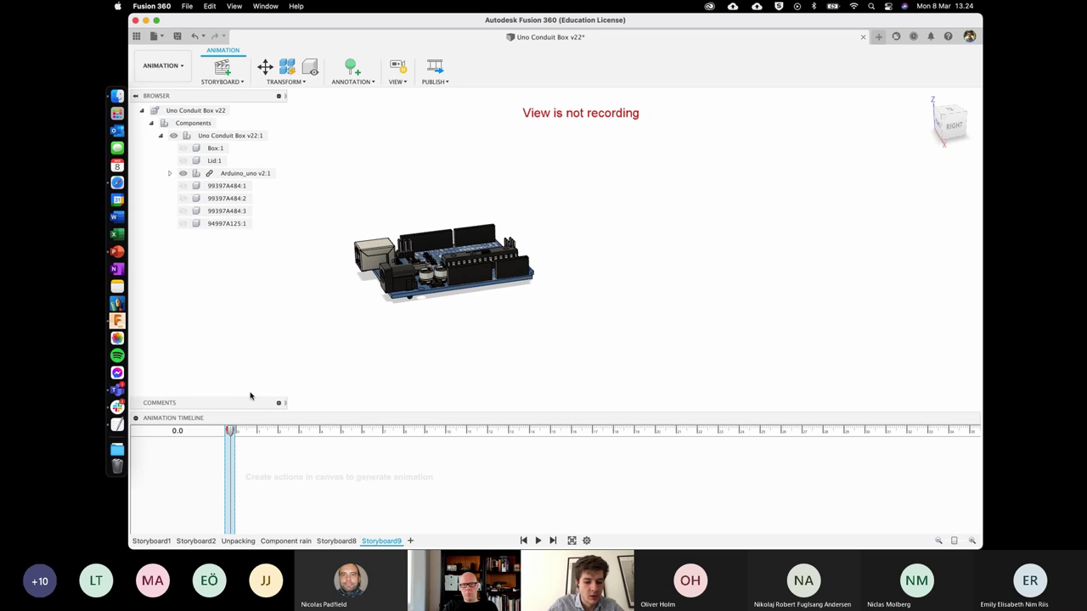
{"action": "key", "text": "super+z"}
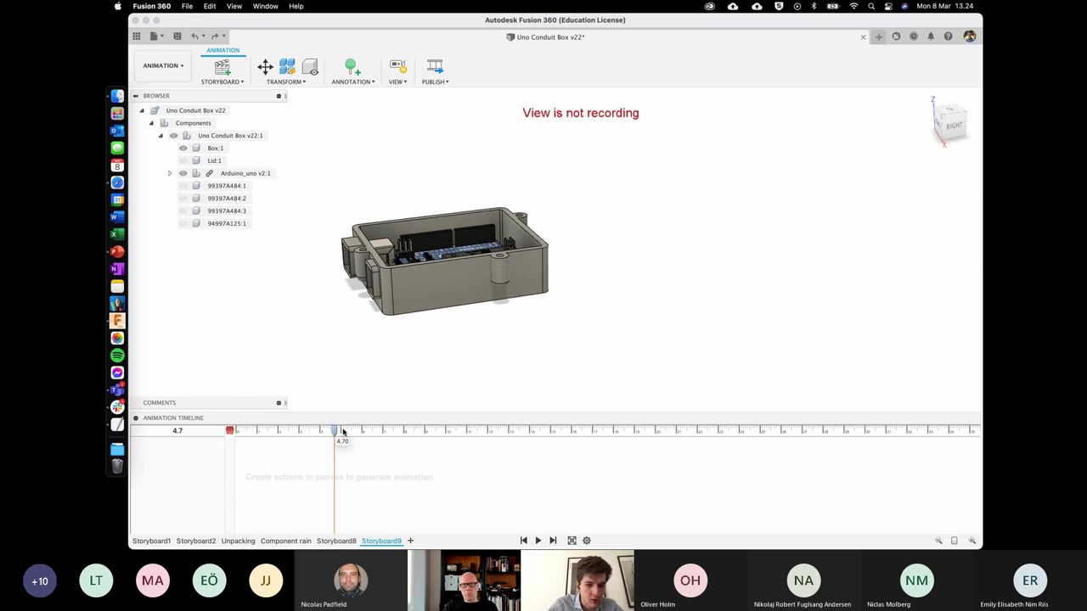
{"action": "left_click_drag", "start_coordinate": [231, 432], "coordinate": [343, 433]}
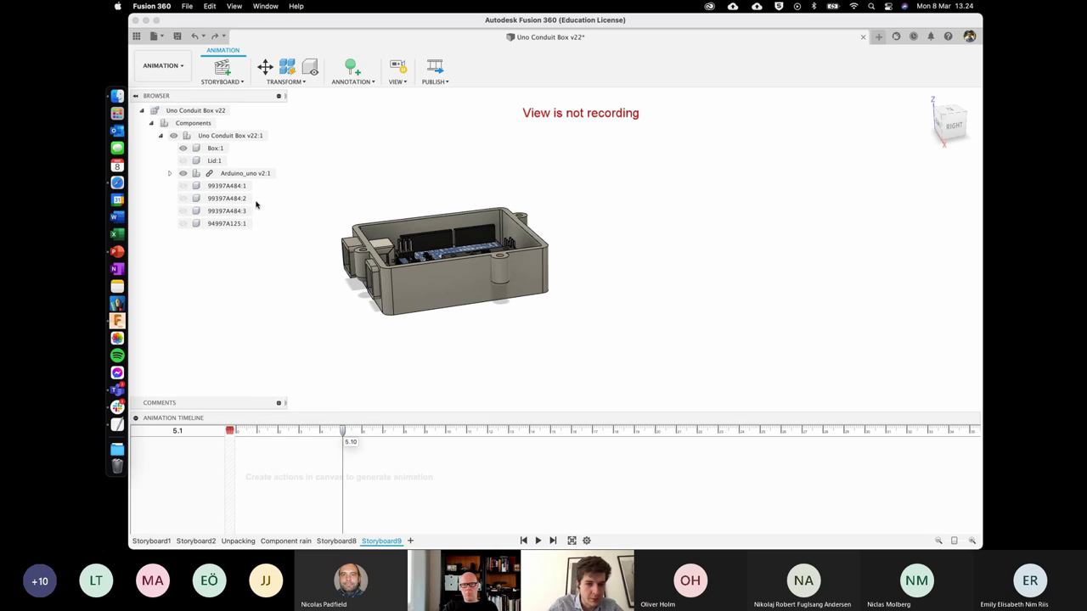
{"action": "left_click", "coordinate": [183, 148]}
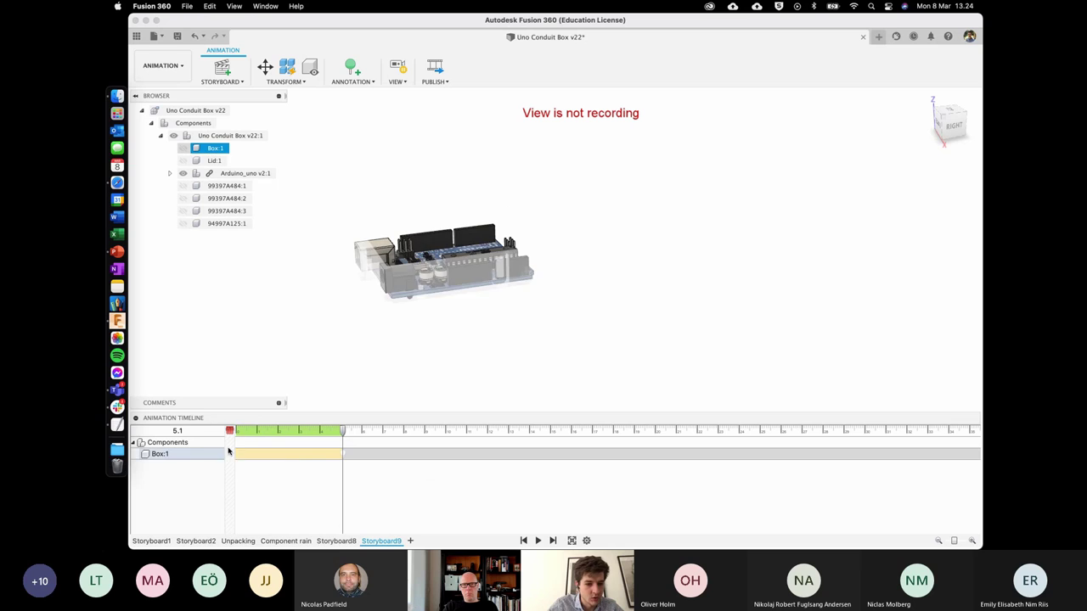
Play and scrub Storyboard9, slightly lengthening the Box:1 hiding action.
{"action": "left_click_drag", "start_coordinate": [343, 432], "coordinate": [246, 431]}
{"action": "key", "text": "space"}
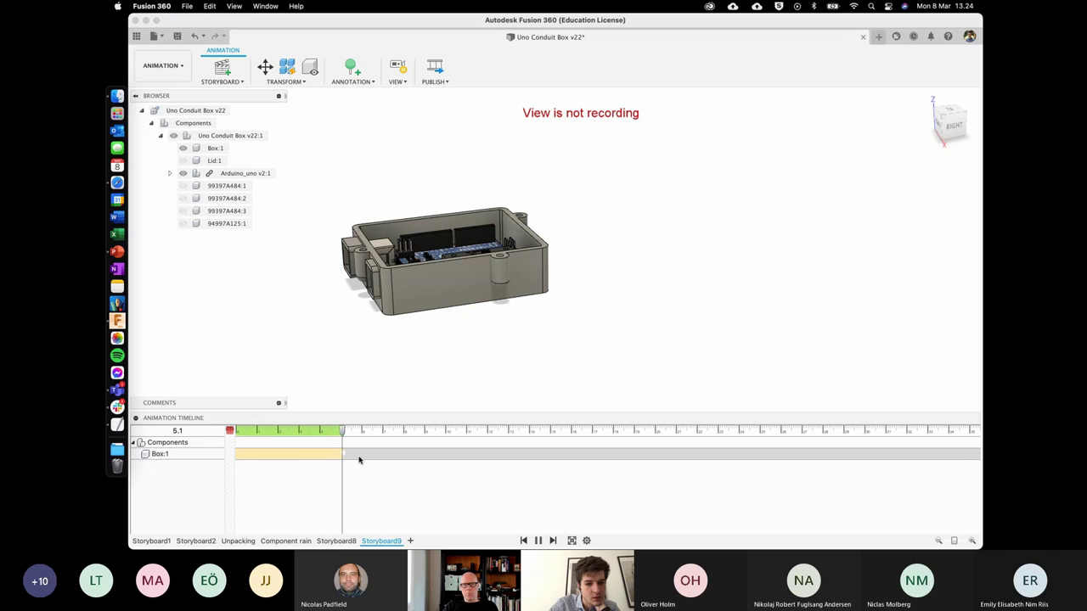
{"action": "key", "text": "space"}
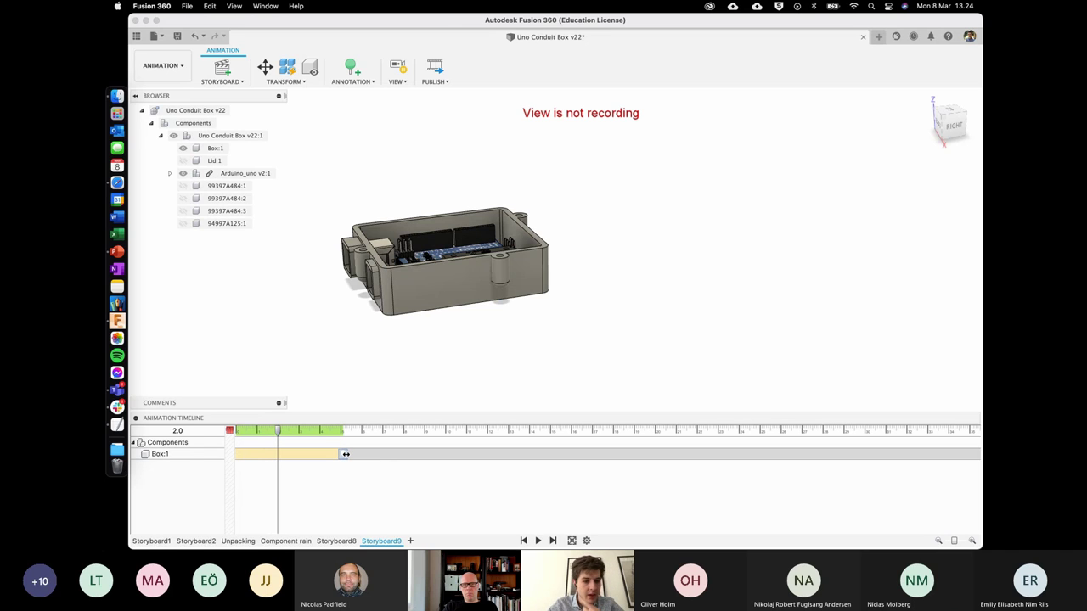
{"action": "left_click_drag", "start_coordinate": [344, 454], "coordinate": [414, 454]}
{"action": "left_click_drag", "start_coordinate": [277, 432], "coordinate": [416, 439]}
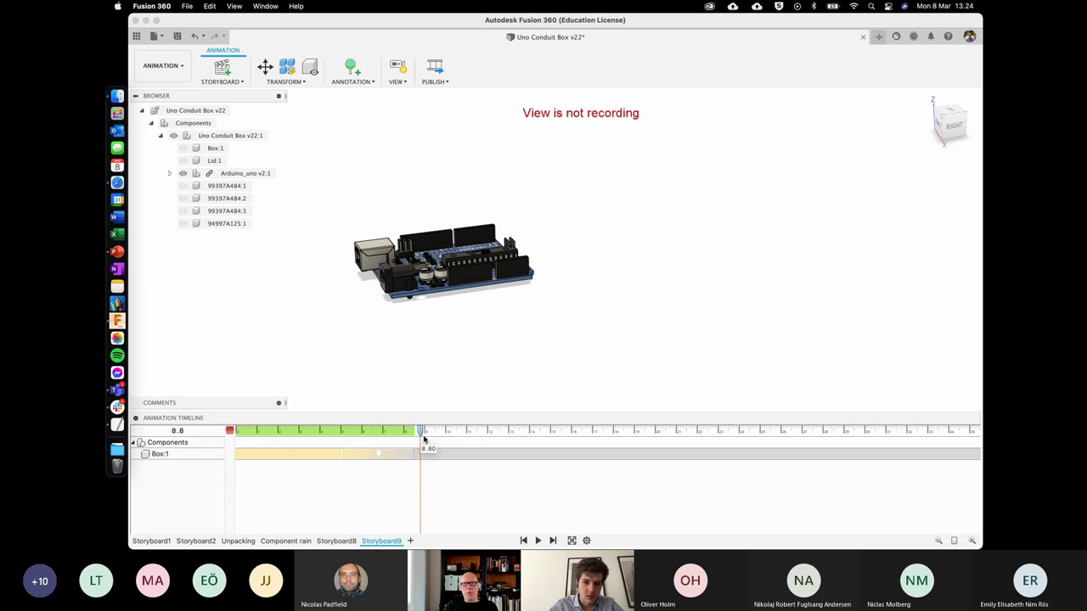
{"action": "left_click_drag", "start_coordinate": [415, 439], "coordinate": [215, 434]}
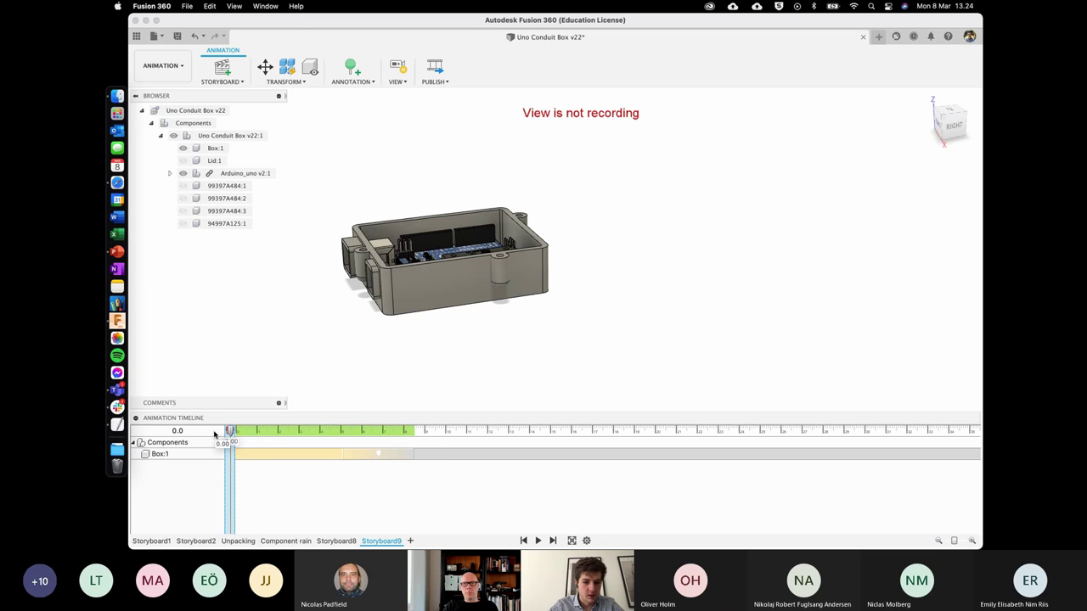
Delete the Box:1 action, hide the box directly, and view the board from the Right.
{"action": "left_click", "coordinate": [346, 449]}
{"action": "key", "text": "Delete"}
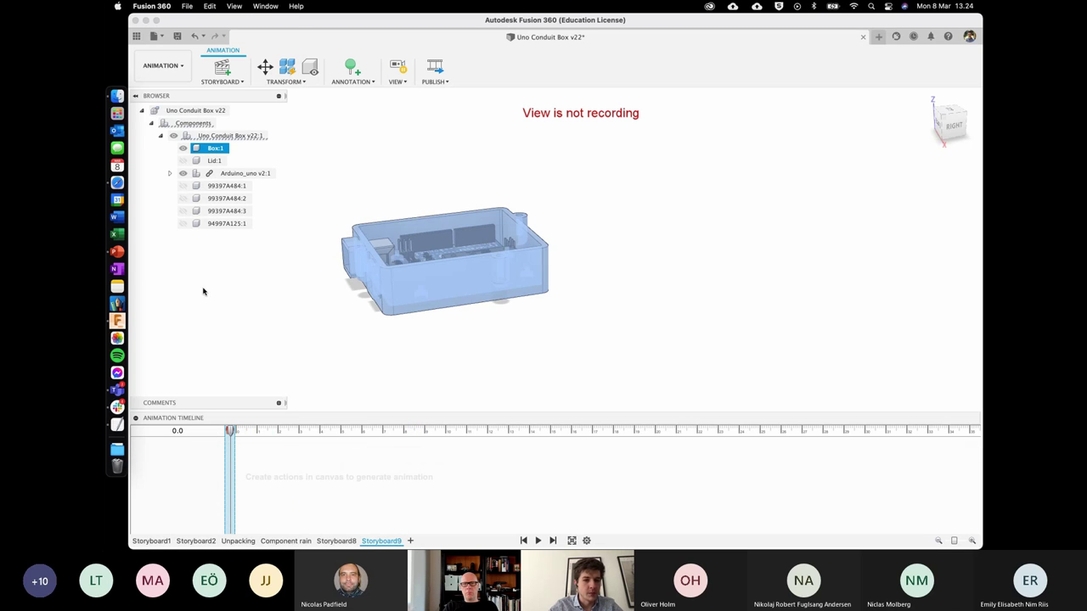
{"action": "left_click", "coordinate": [184, 149]}
{"action": "left_click", "coordinate": [330, 207]}
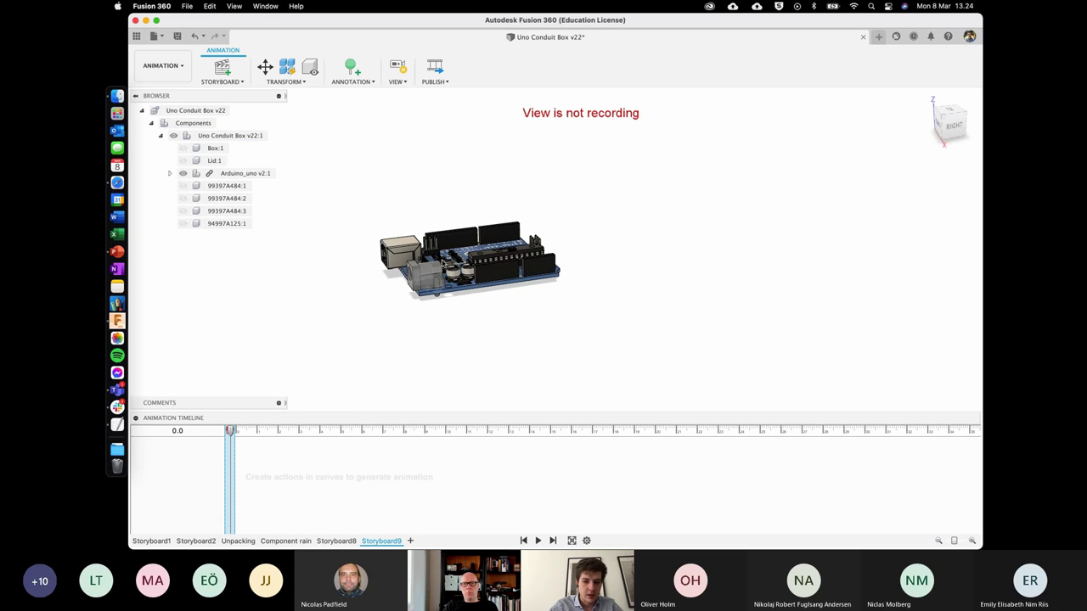
{"action": "left_click", "coordinate": [952, 131]}
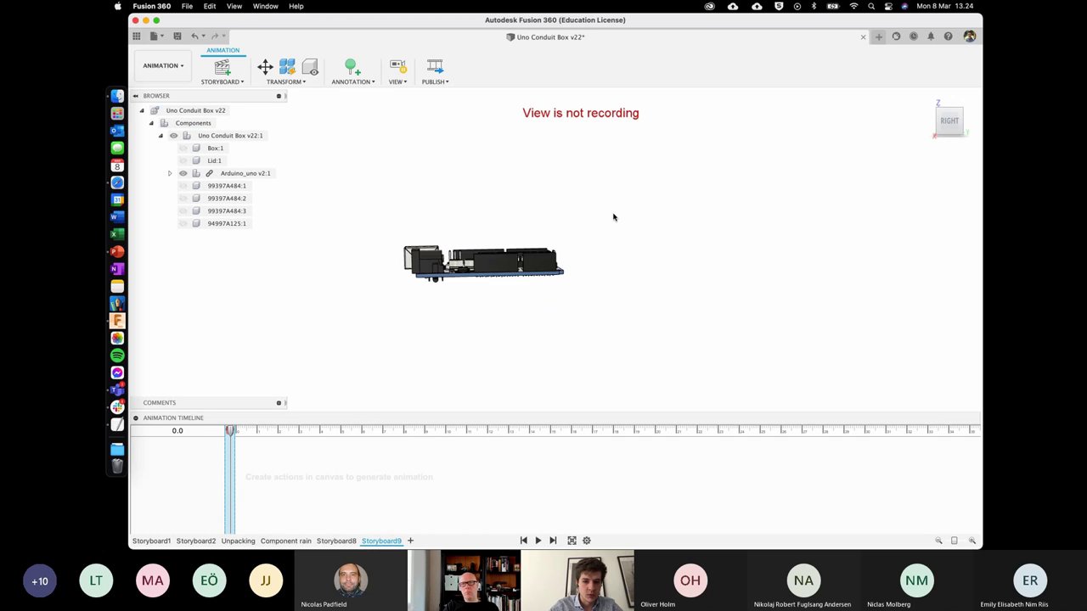
Select Arduino_uno parts 47uf CAP Dcase:1 through RESET BUTTON:1 for Transform Components.
{"action": "key", "text": "m"}
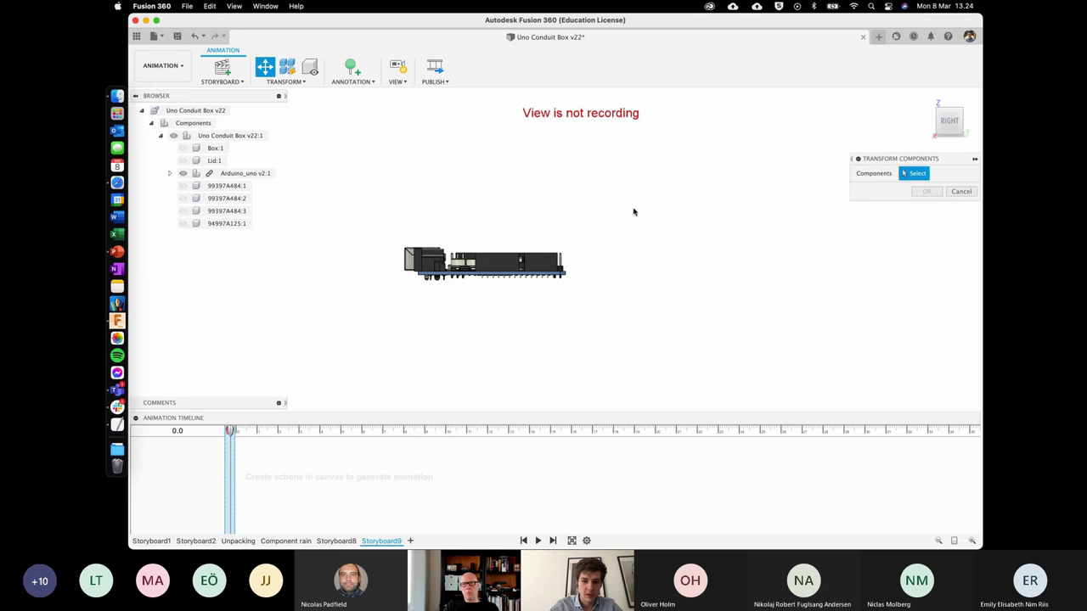
{"action": "left_click", "coordinate": [170, 173]}
{"action": "left_click", "coordinate": [242, 123]}
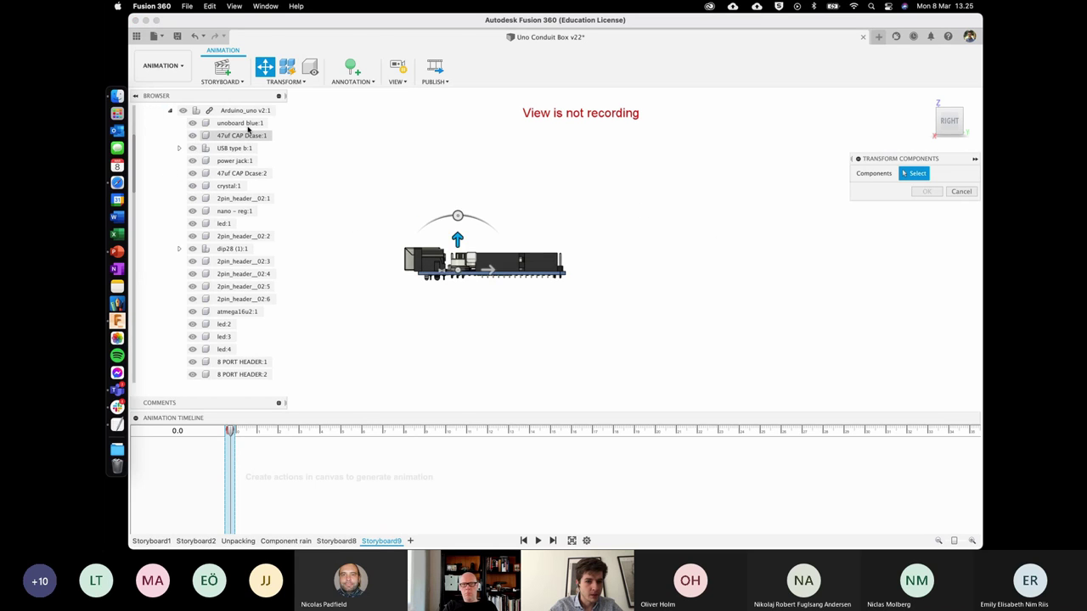
{"action": "left_click", "coordinate": [239, 135]}
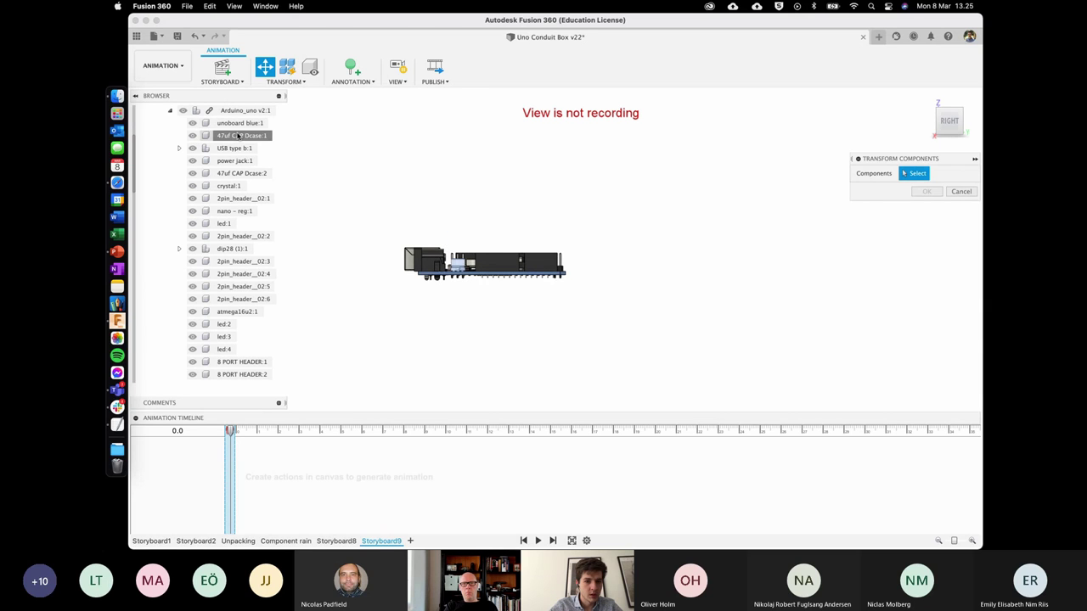
{"action": "scroll", "coordinate": [231, 233], "scroll_direction": "down", "scroll_amount": 5}
{"action": "scroll", "coordinate": [232, 233], "scroll_direction": "down", "scroll_amount": 4}
{"action": "scroll", "coordinate": [235, 231], "scroll_direction": "down", "scroll_amount": 2}
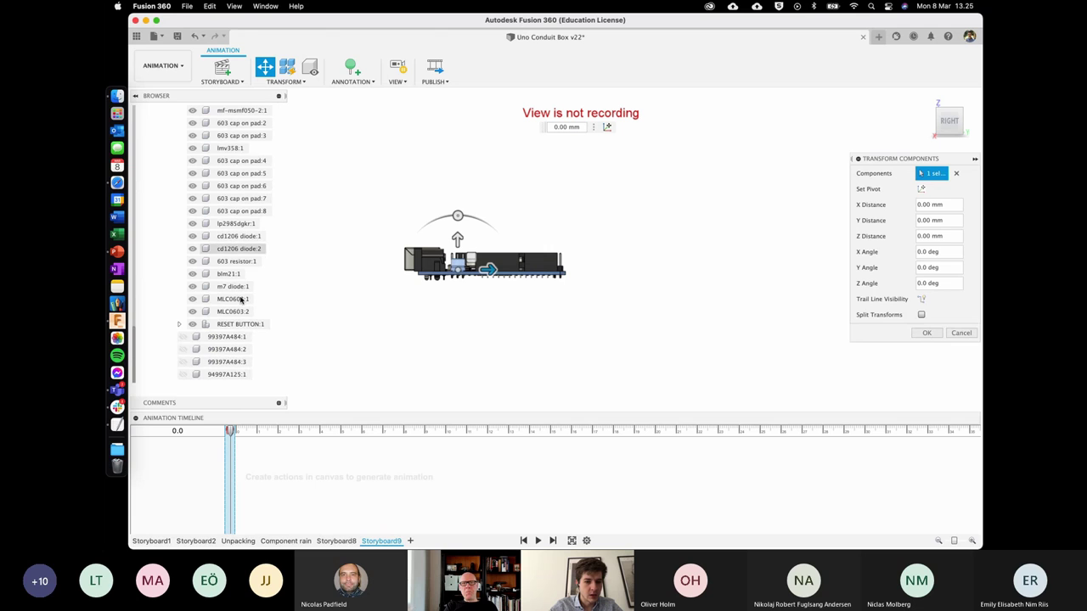
{"action": "left_click", "coordinate": [244, 325], "text": "shift"}
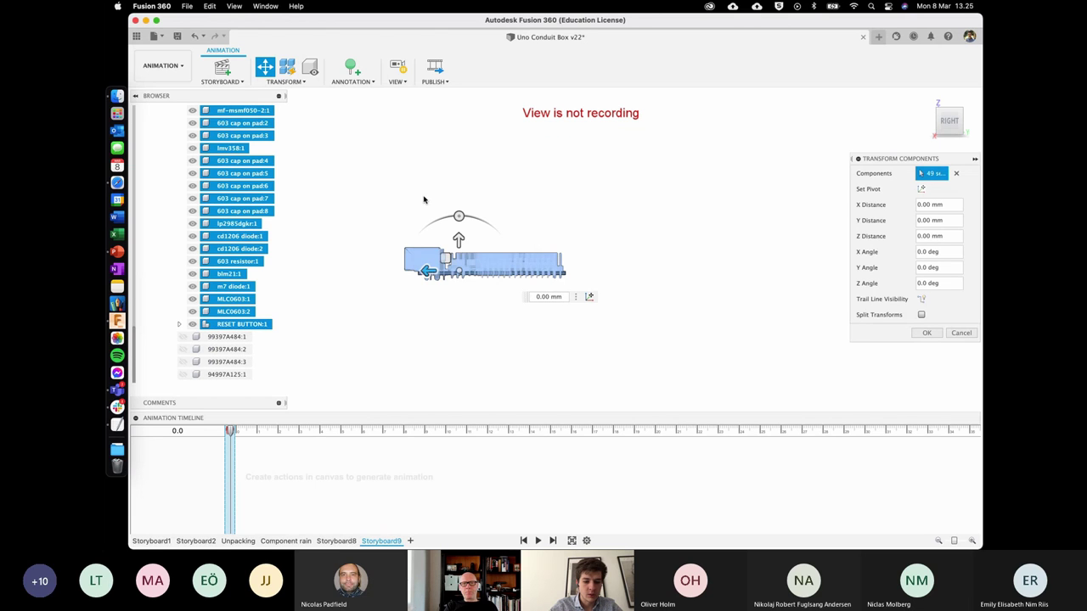
Move the selected components 150 mm along Y.
{"action": "scroll", "coordinate": [424, 200], "scroll_direction": "down", "scroll_amount": 3, "text": "shift"}
{"action": "scroll", "coordinate": [424, 199], "scroll_direction": "down", "scroll_amount": 3, "text": "shift"}
{"action": "scroll", "coordinate": [424, 200], "scroll_direction": "down", "scroll_amount": 3, "text": "shift"}
{"action": "scroll", "coordinate": [450, 225], "scroll_direction": "down", "scroll_amount": 2, "text": "shift"}
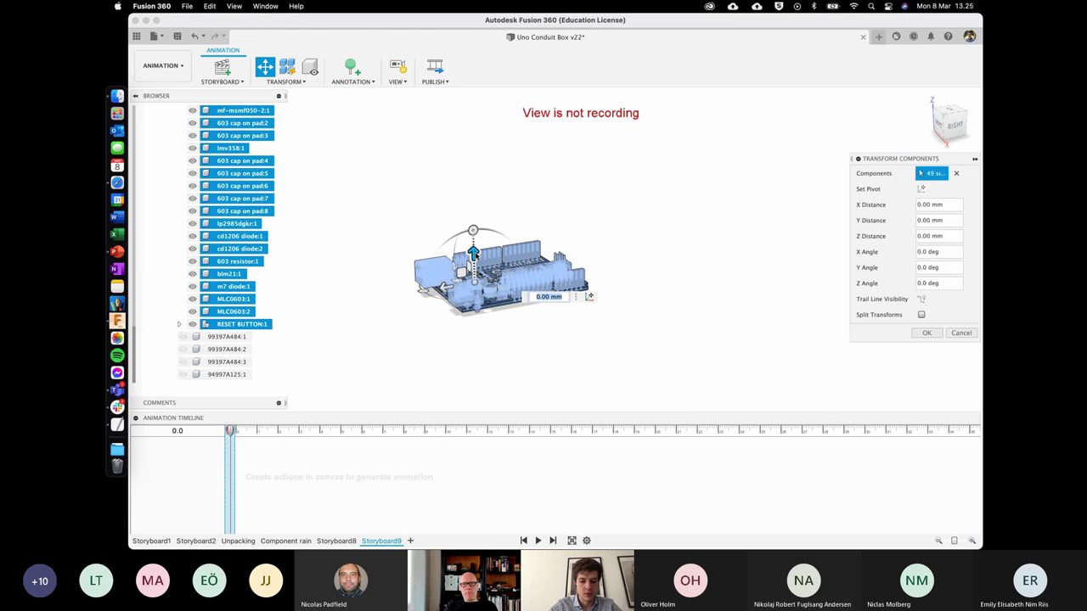
{"action": "type", "text": "100"}
{"action": "key", "text": "Return"}
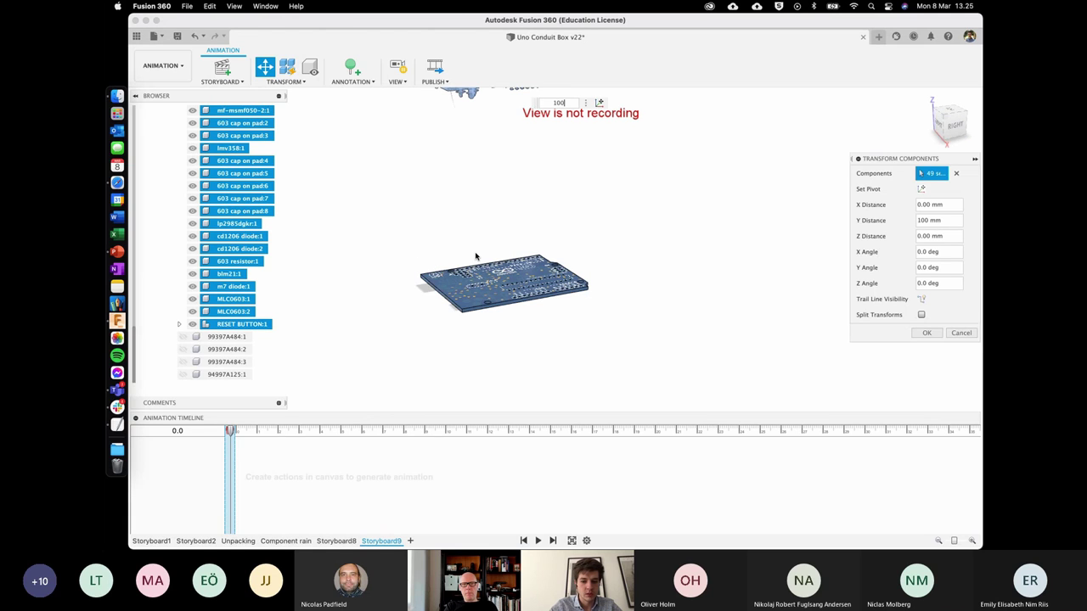
{"action": "type", "text": "150"}
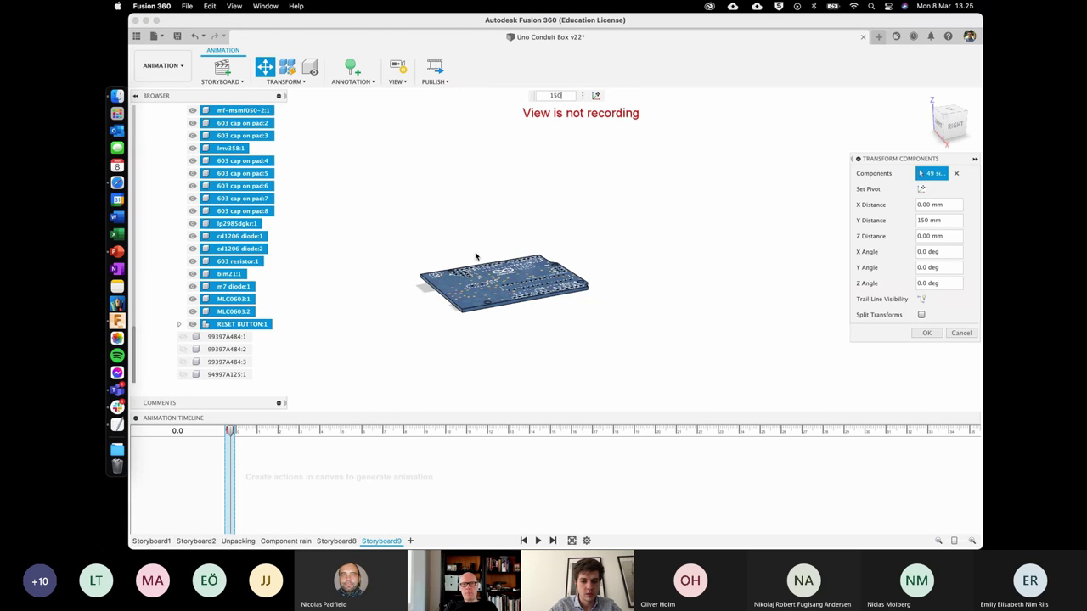
{"action": "key", "text": "Return"}
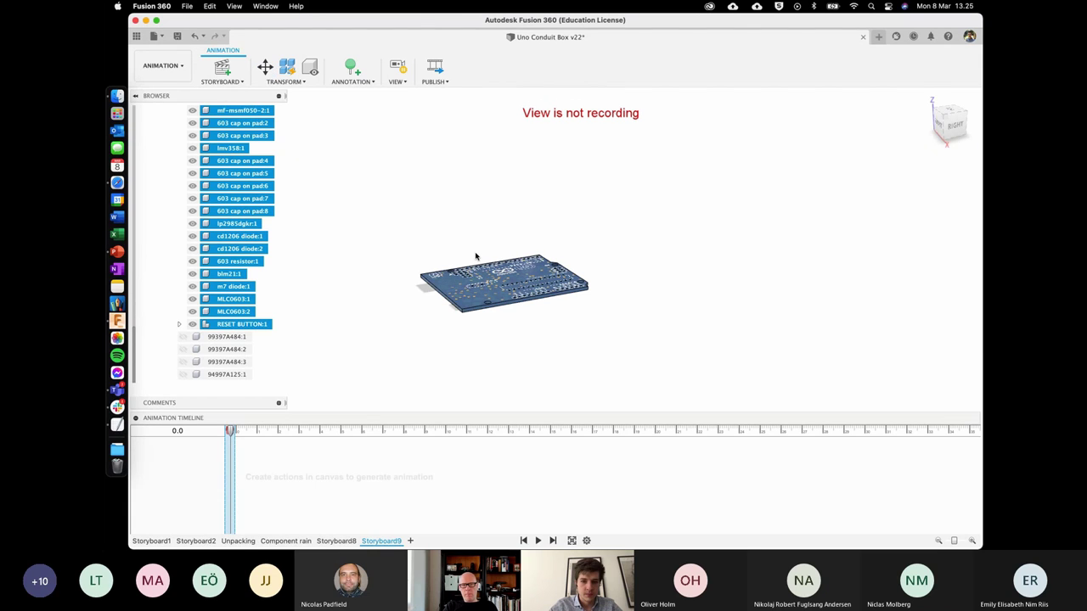
Clear the selection and set the animation time to 1.0 s.
{"action": "left_click", "coordinate": [425, 262]}
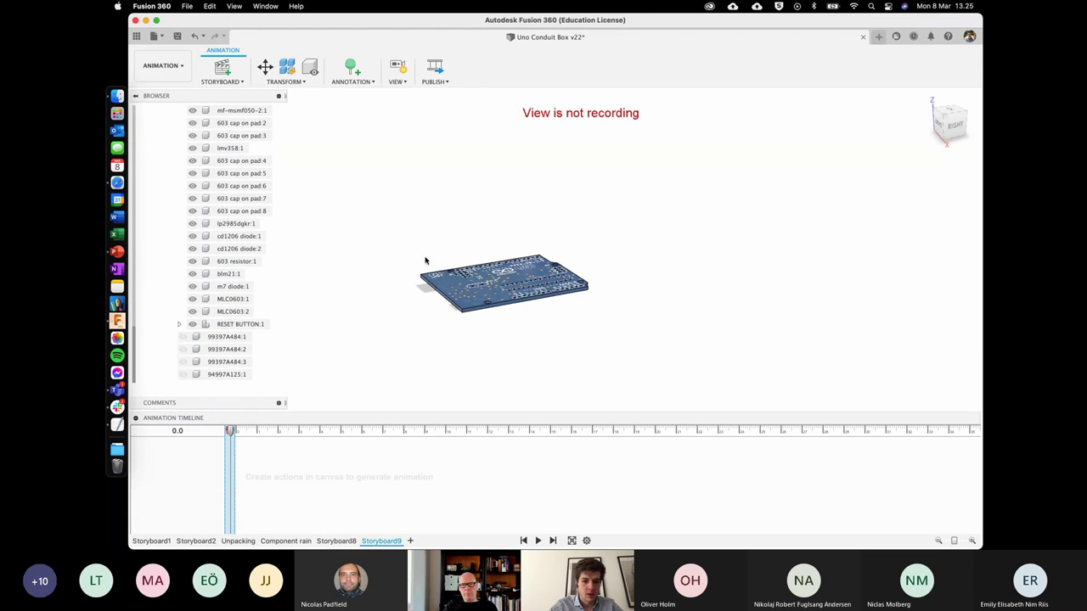
{"action": "left_click_drag", "start_coordinate": [292, 434], "coordinate": [258, 433]}
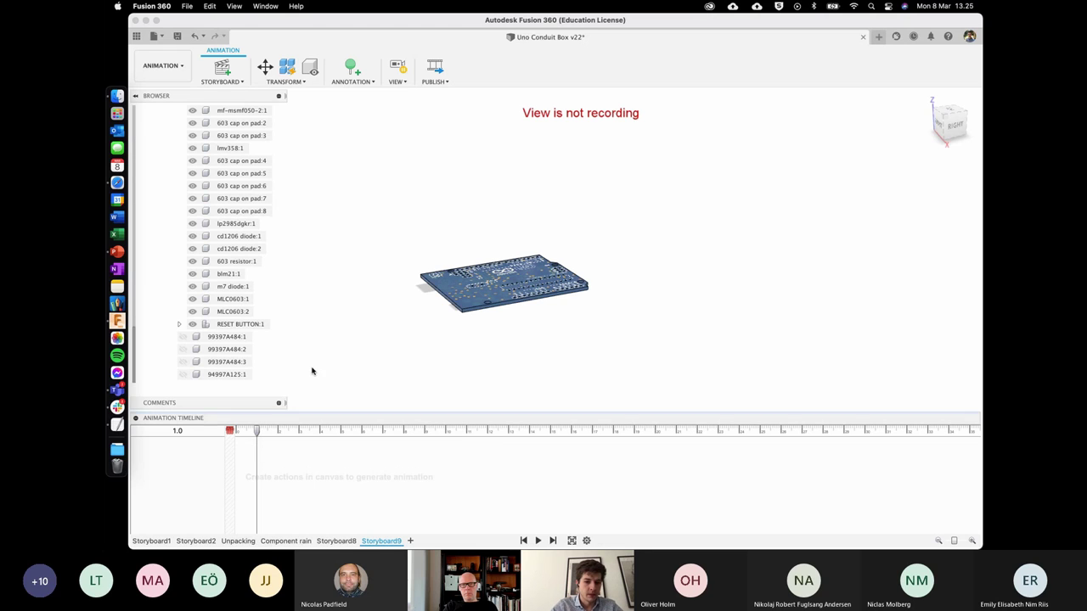
{"action": "left_click", "coordinate": [463, 284]}
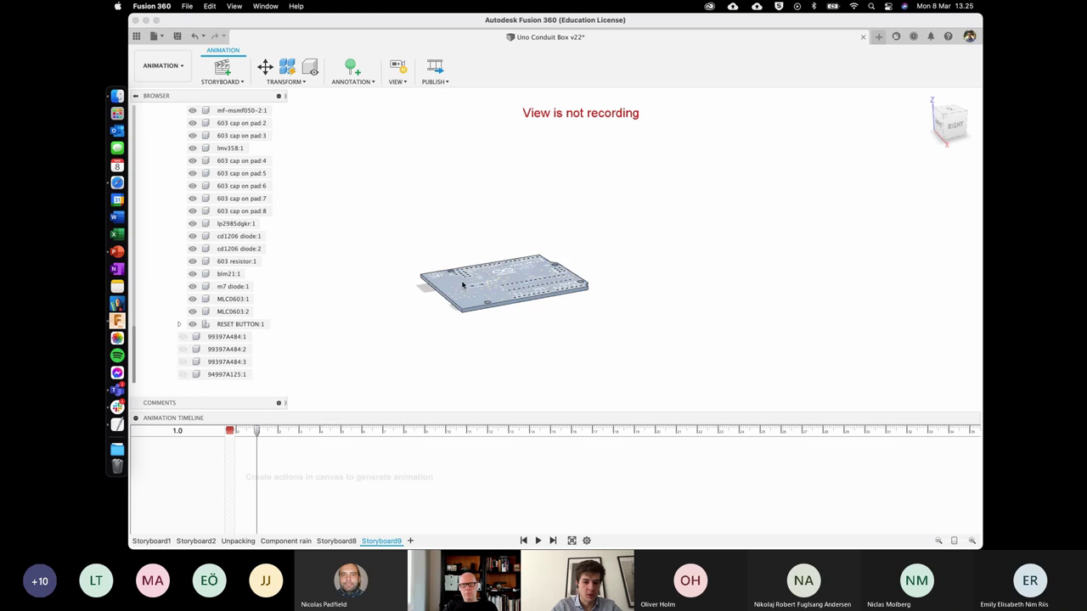
{"action": "left_click", "coordinate": [300, 82]}
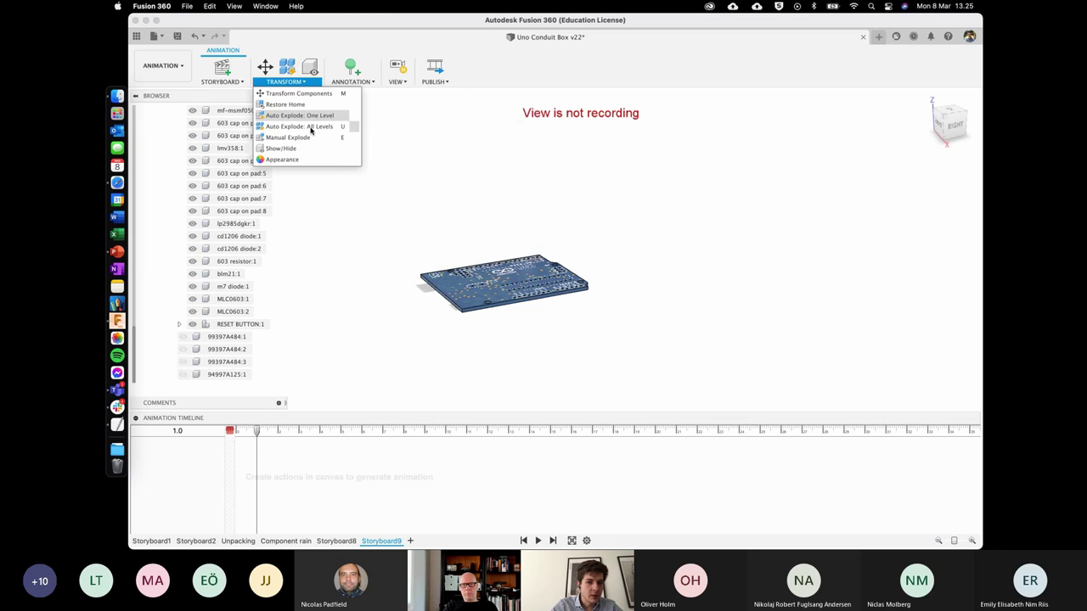
{"action": "left_click", "coordinate": [303, 105]}
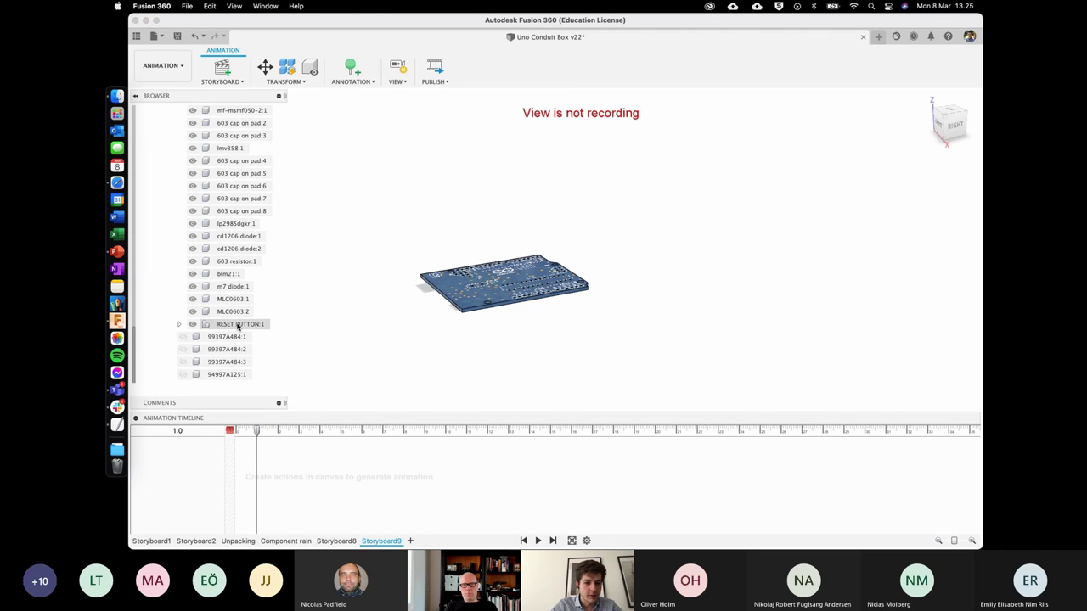
Select the lifted Arduino components in the Browser.
{"action": "scroll", "coordinate": [232, 275], "scroll_direction": "up", "scroll_amount": 5}
{"action": "scroll", "coordinate": [232, 274], "scroll_direction": "up", "scroll_amount": 3}
{"action": "scroll", "coordinate": [227, 212], "scroll_direction": "up", "scroll_amount": 3}
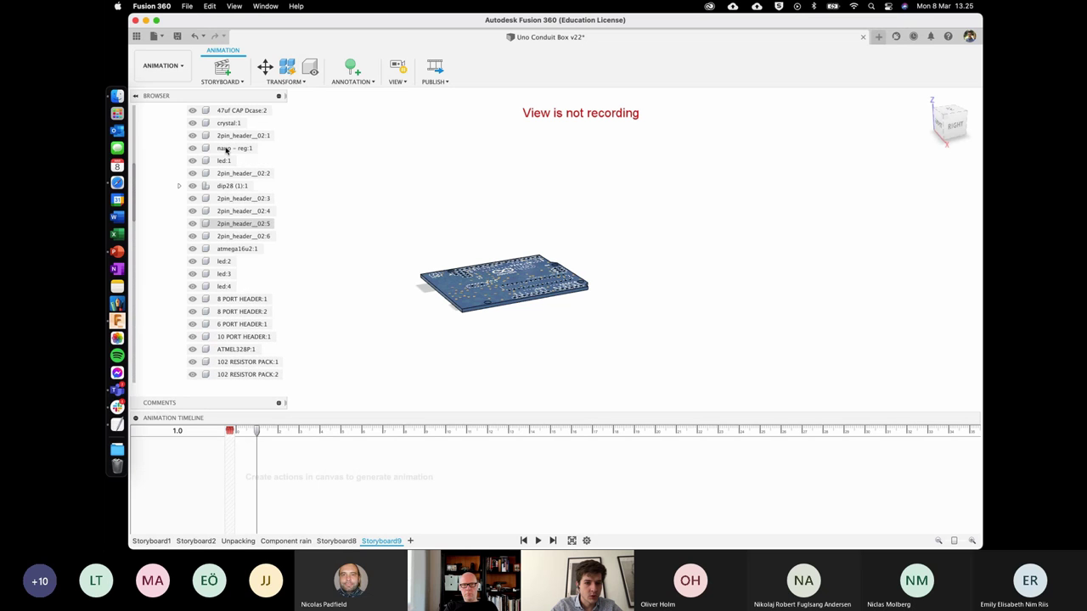
{"action": "scroll", "coordinate": [225, 150], "scroll_direction": "up", "scroll_amount": 3}
{"action": "scroll", "coordinate": [229, 179], "scroll_direction": "up", "scroll_amount": 3}
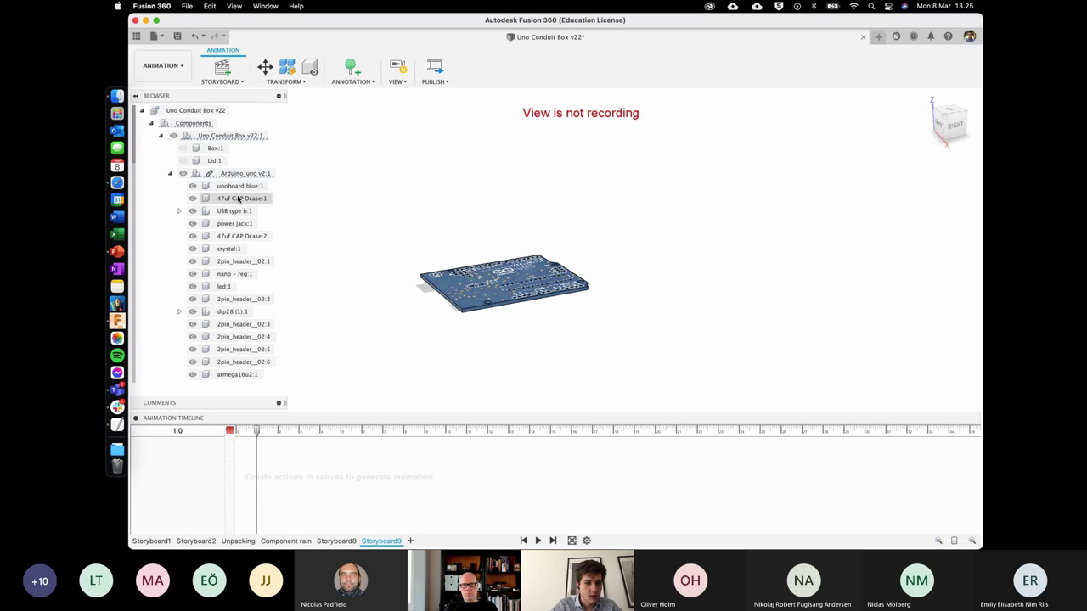
{"action": "left_click", "coordinate": [238, 199], "text": "shift"}
Apply Transform > Restore Home to send the selected parts back onto the board.
{"action": "left_click", "coordinate": [284, 80]}
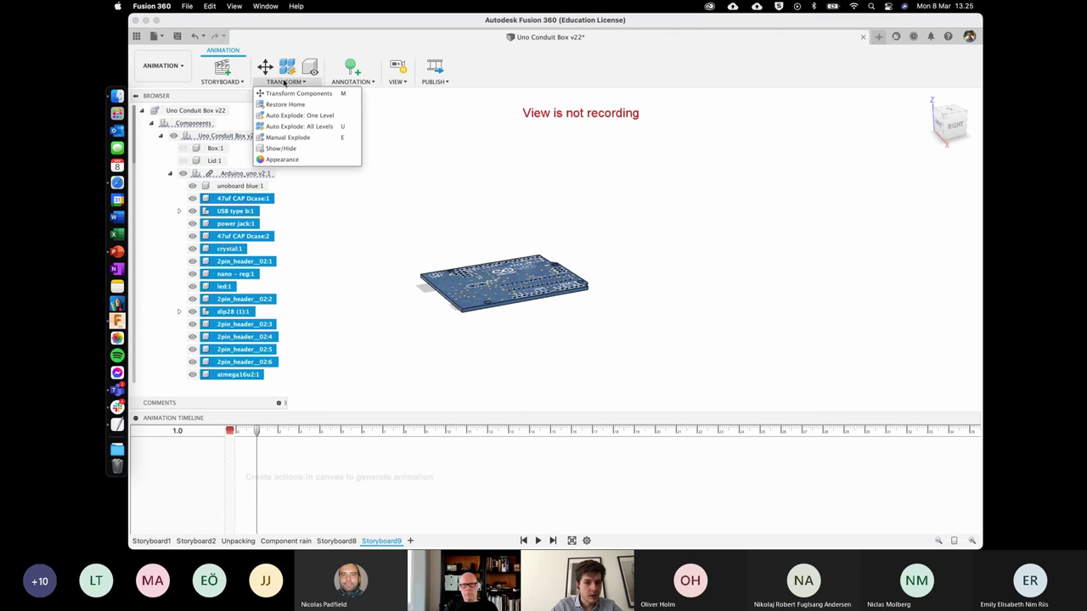
{"action": "left_click", "coordinate": [288, 114]}
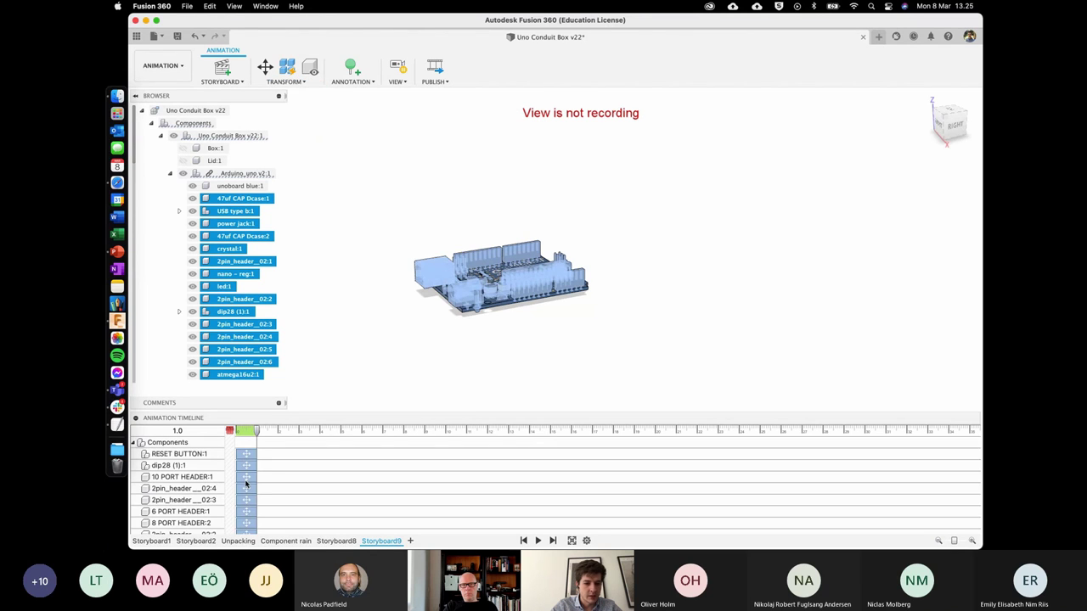
{"action": "scroll", "coordinate": [246, 484], "scroll_direction": "down", "scroll_amount": 3}
{"action": "scroll", "coordinate": [245, 483], "scroll_direction": "down", "scroll_amount": 5}
{"action": "scroll", "coordinate": [245, 484], "scroll_direction": "down", "scroll_amount": 5}
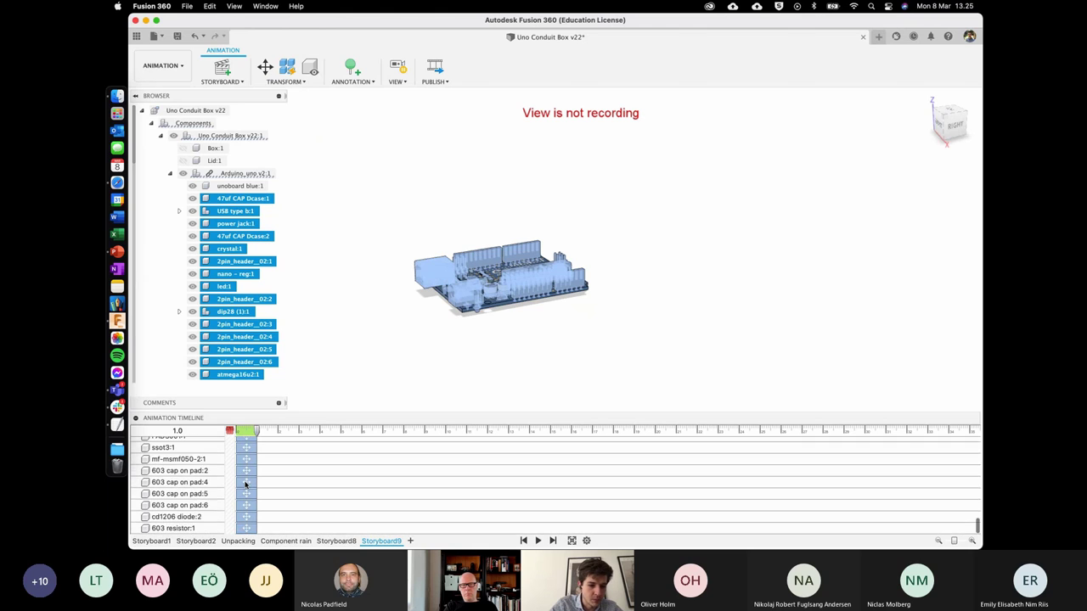
{"action": "scroll", "coordinate": [245, 484], "scroll_direction": "up", "scroll_amount": 5}
{"action": "scroll", "coordinate": [246, 484], "scroll_direction": "up", "scroll_amount": 5}
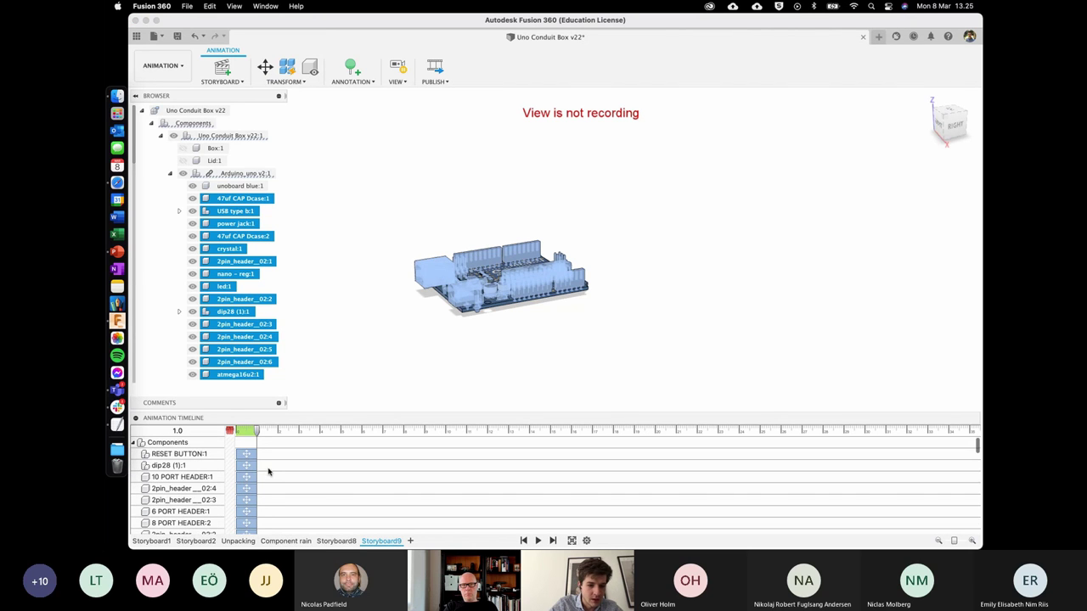
Stagger the dip28, port header and 2pin header drops later, then play from the start.
{"action": "mouse_move", "coordinate": [251, 464]}
{"action": "left_mouse_down"}
{"action": "mouse_move", "coordinate": [288, 477]}
{"action": "mouse_move", "coordinate": [316, 508]}
{"action": "left_mouse_up"}
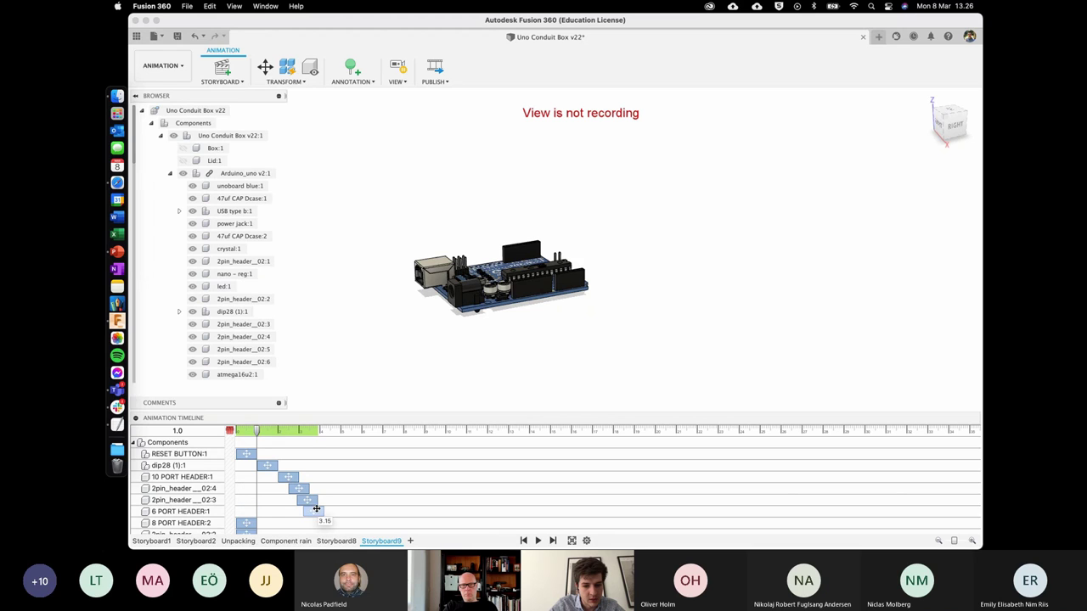
{"action": "left_click_drag", "start_coordinate": [246, 523], "coordinate": [318, 526]}
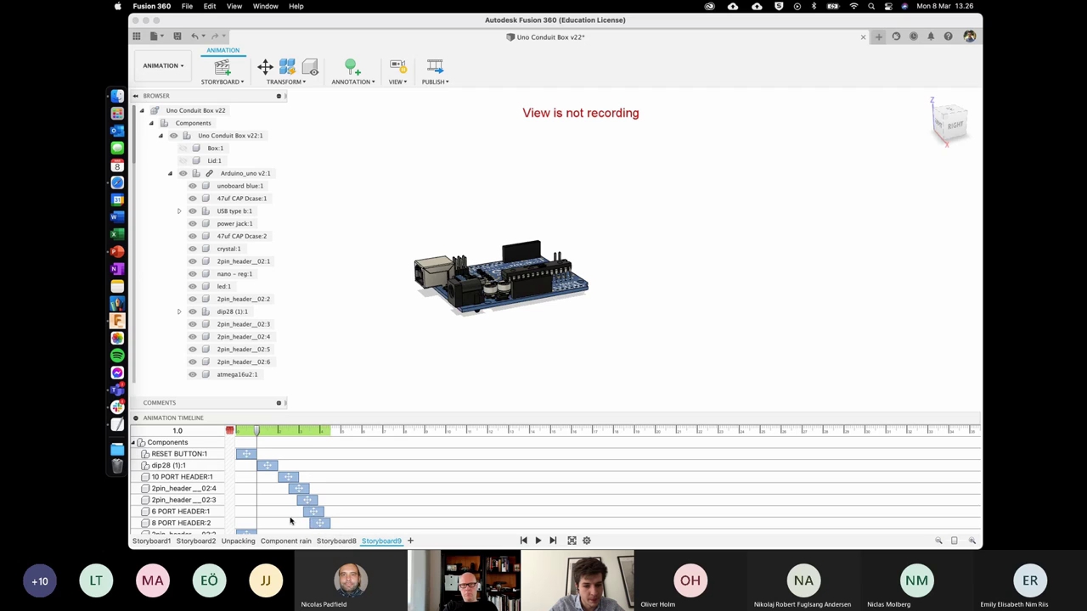
{"action": "scroll", "coordinate": [248, 514], "scroll_direction": "down", "scroll_amount": 1}
{"action": "left_click_drag", "start_coordinate": [249, 511], "coordinate": [328, 511]}
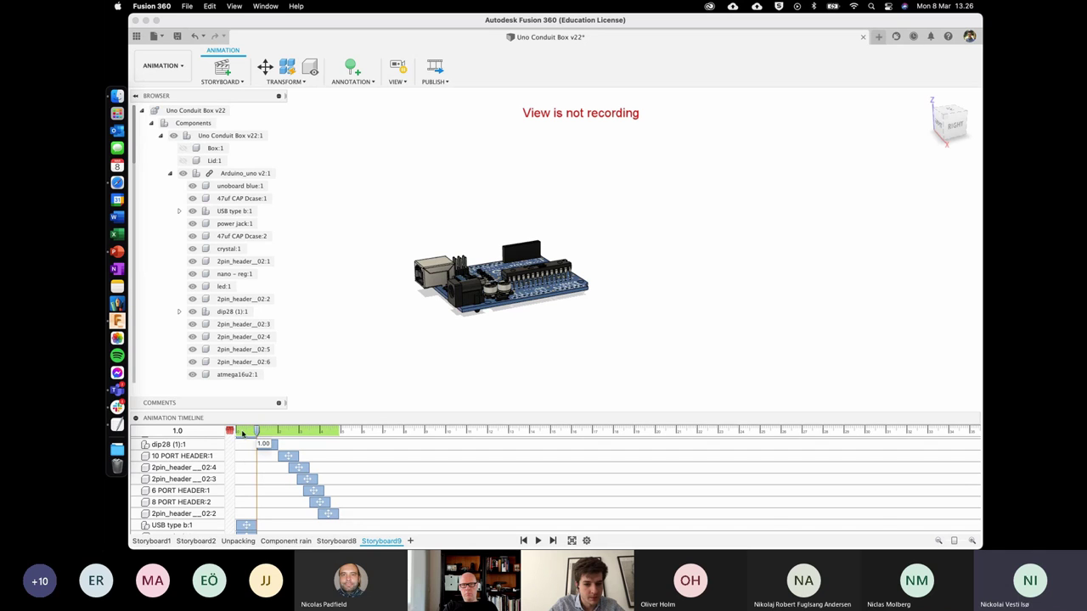
{"action": "left_click_drag", "start_coordinate": [256, 431], "coordinate": [230, 430]}
{"action": "key", "text": "space"}
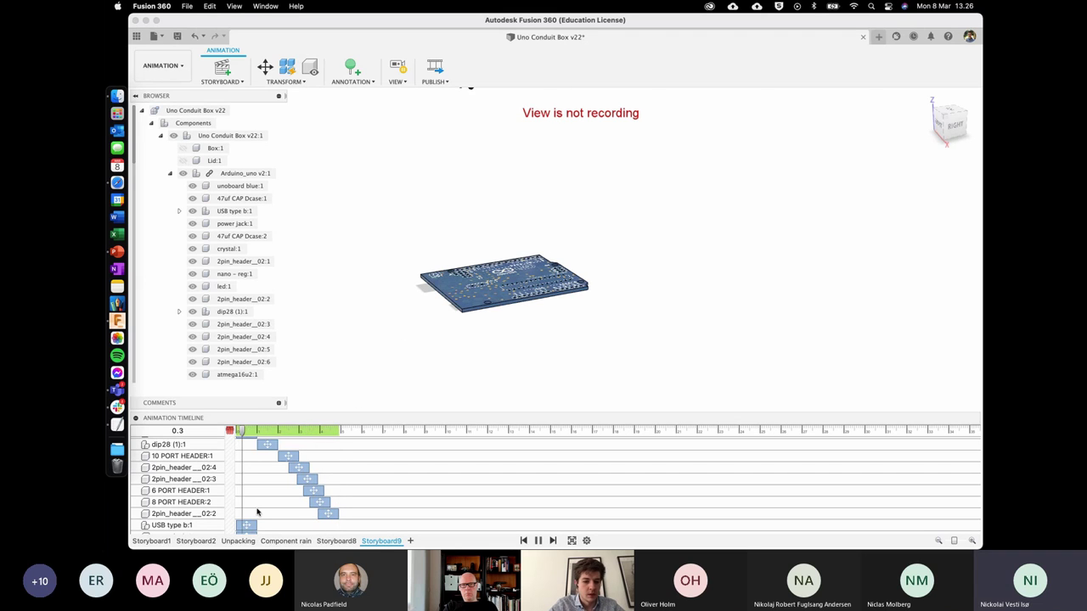
Review the staggered drop playback and bring up the Transform actions list.
{"action": "scroll", "coordinate": [258, 511], "scroll_direction": "down", "scroll_amount": 5}
{"action": "scroll", "coordinate": [258, 511], "scroll_direction": "down", "scroll_amount": 1}
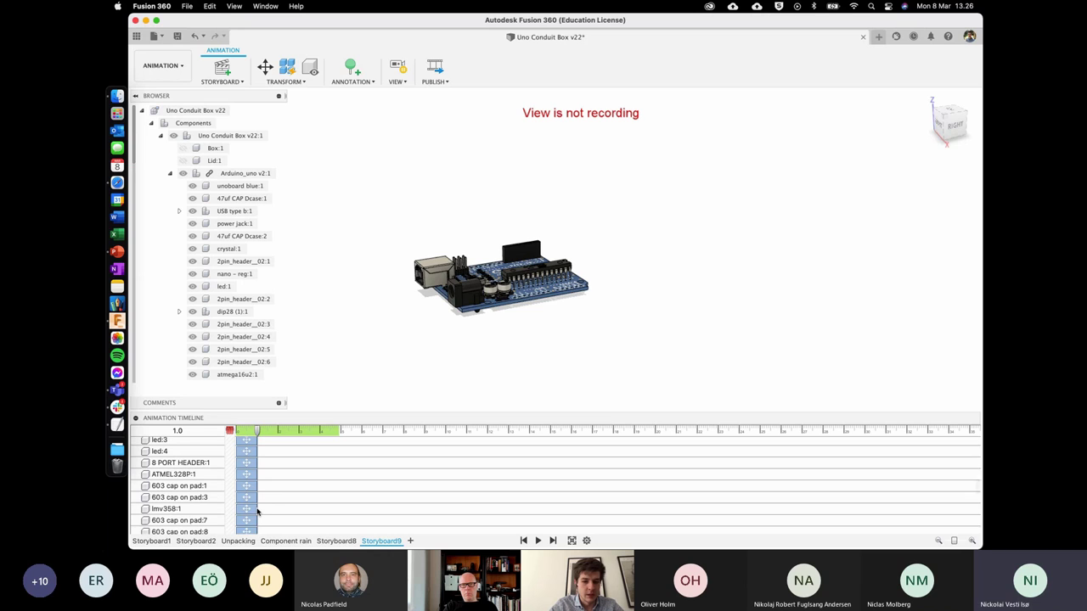
{"action": "scroll", "coordinate": [262, 472], "scroll_direction": "up", "scroll_amount": 6}
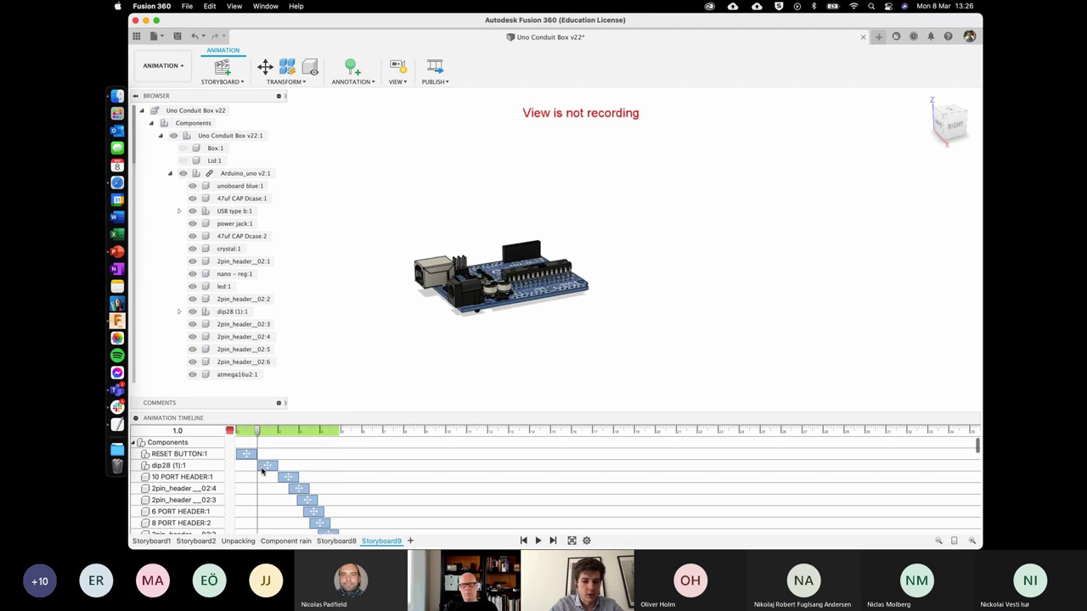
{"action": "left_click", "coordinate": [300, 82]}
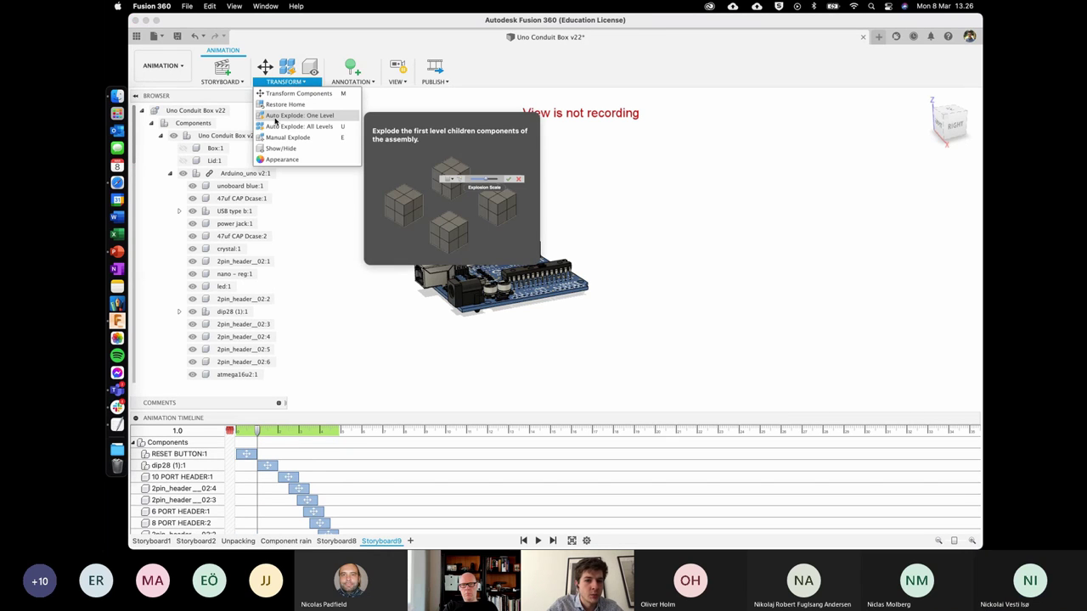
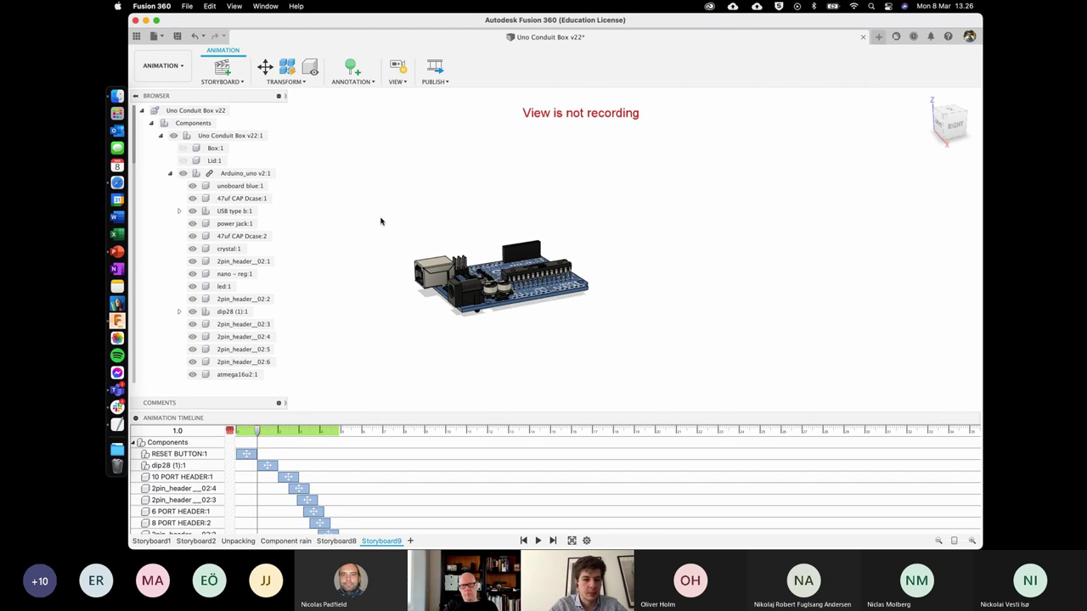
Select the unoboard blue:1, RESET BUTTON:1 and other Arduino board components in the browser.
{"action": "left_click", "coordinate": [291, 83]}
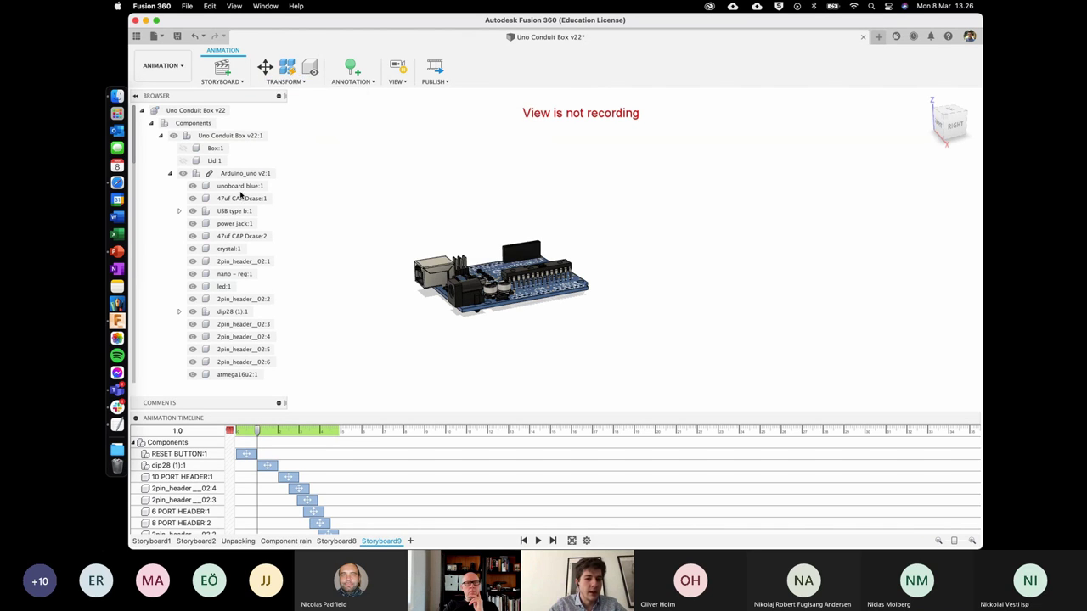
{"action": "left_click", "coordinate": [238, 192]}
{"action": "scroll", "coordinate": [230, 314], "scroll_direction": "down", "scroll_amount": 1}
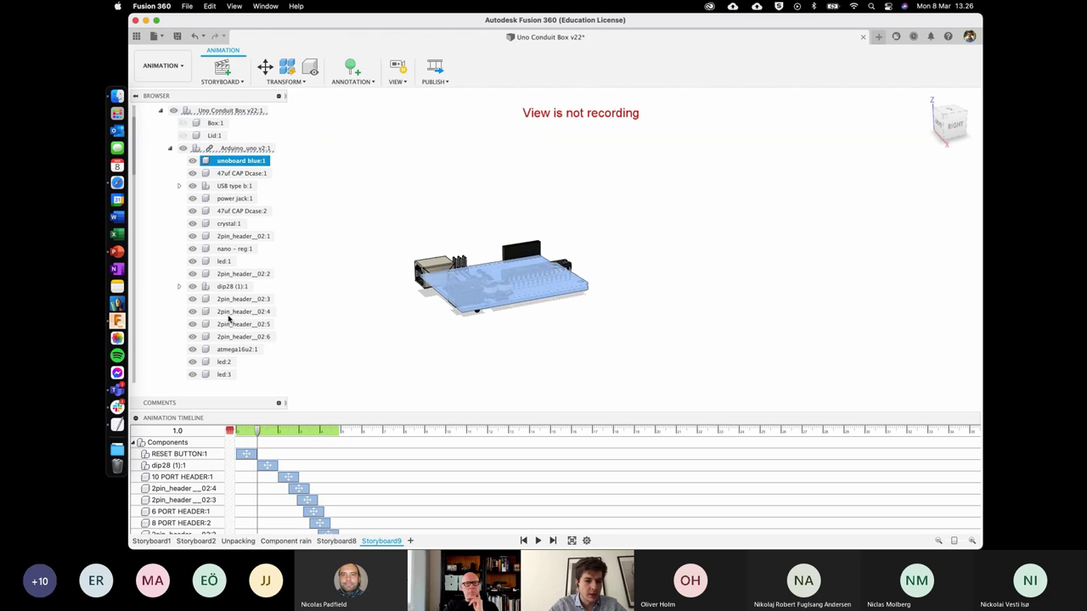
{"action": "scroll", "coordinate": [229, 318], "scroll_direction": "down", "scroll_amount": 5}
{"action": "scroll", "coordinate": [228, 319], "scroll_direction": "down", "scroll_amount": 3}
{"action": "scroll", "coordinate": [228, 318], "scroll_direction": "down", "scroll_amount": 3}
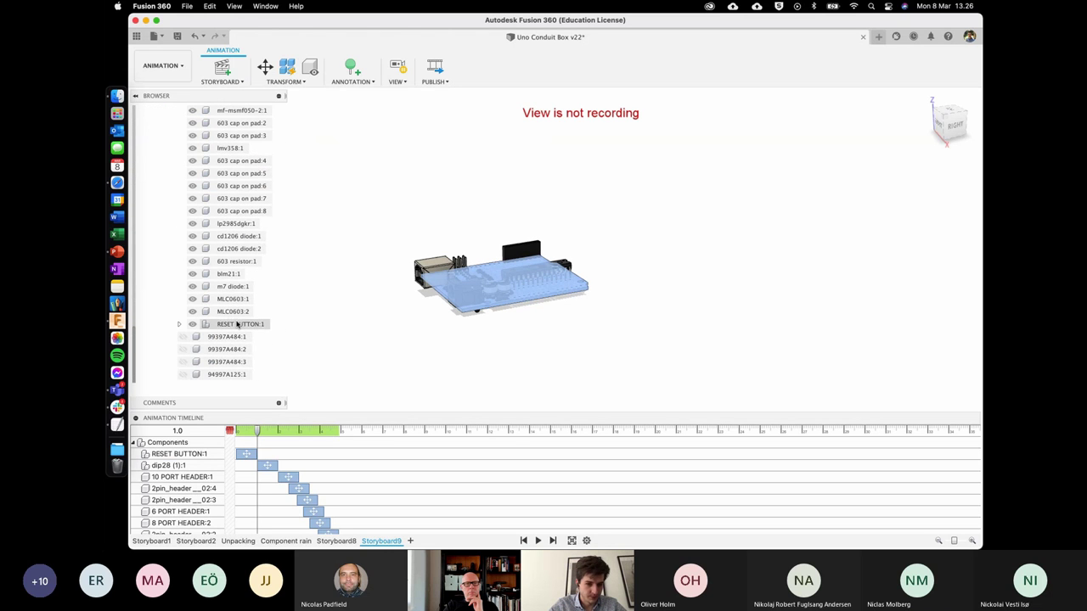
{"action": "left_click", "coordinate": [238, 324]}
{"action": "scroll", "coordinate": [236, 306], "scroll_direction": "up", "scroll_amount": 3}
{"action": "scroll", "coordinate": [234, 272], "scroll_direction": "up", "scroll_amount": 3}
{"action": "scroll", "coordinate": [232, 238], "scroll_direction": "up", "scroll_amount": 3}
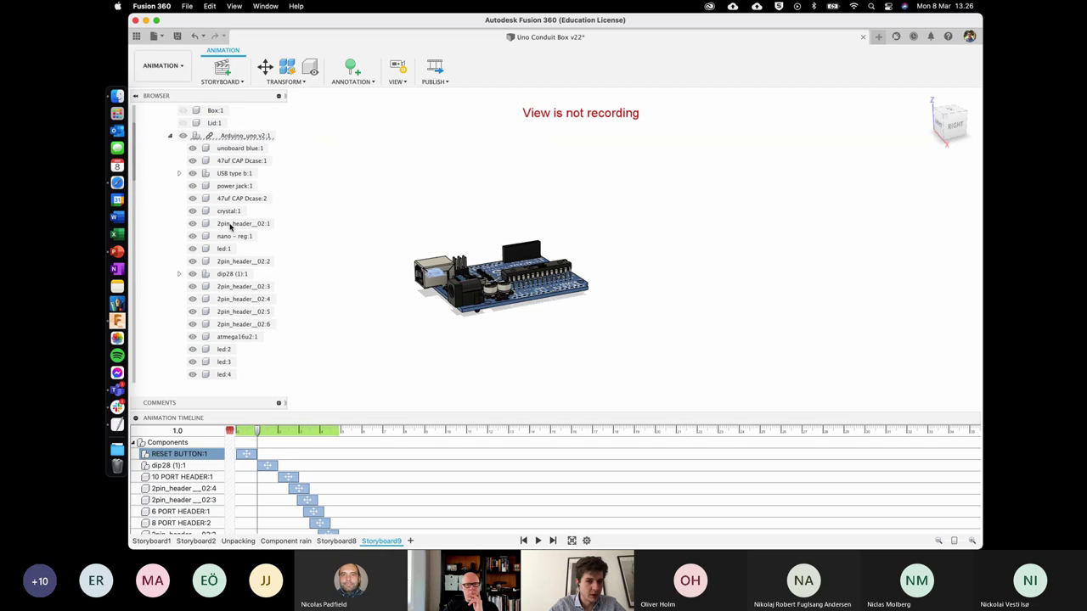
{"action": "scroll", "coordinate": [231, 224], "scroll_direction": "up", "scroll_amount": 3}
{"action": "left_click", "coordinate": [241, 186]}
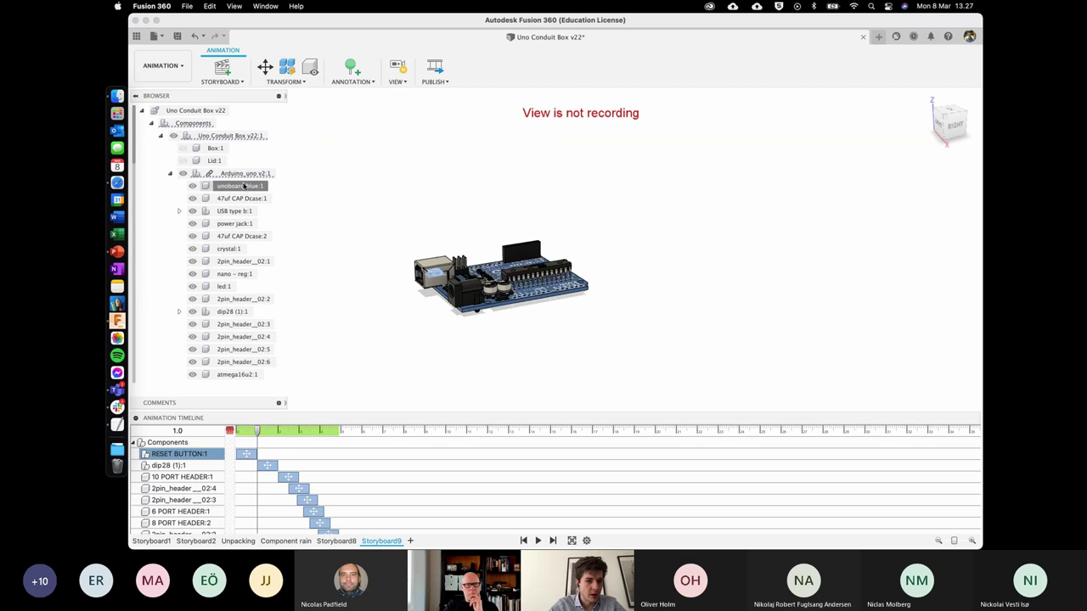
{"action": "left_click", "coordinate": [289, 208]}
Expand USB type b:1, select its six sub-parts, then clear the selection and collapse it.
{"action": "left_click", "coordinate": [179, 211]}
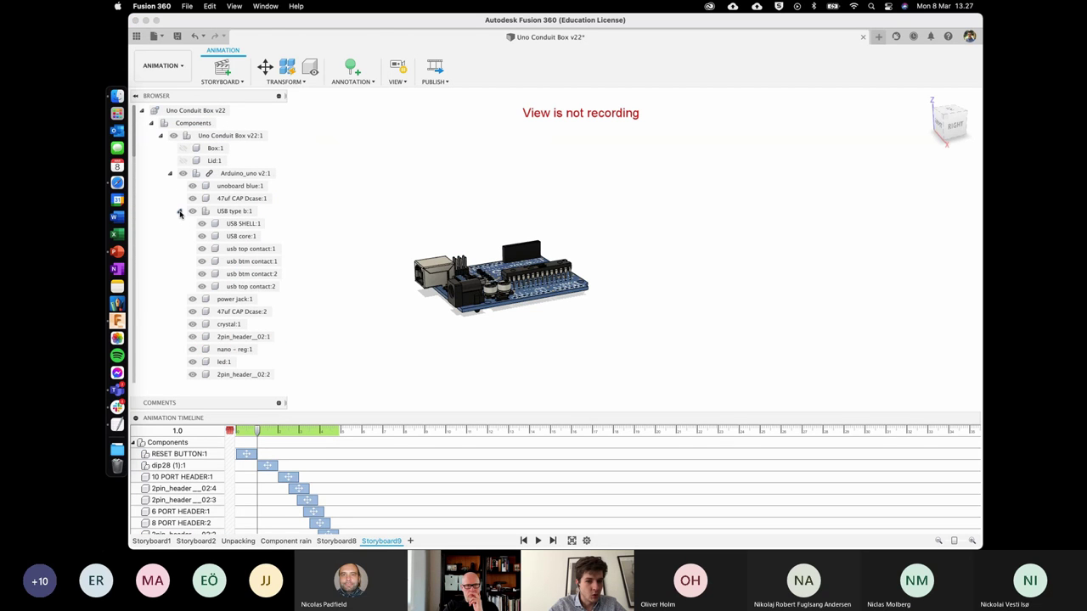
{"action": "left_click", "coordinate": [244, 223]}
{"action": "left_click", "coordinate": [252, 286], "text": "shift"}
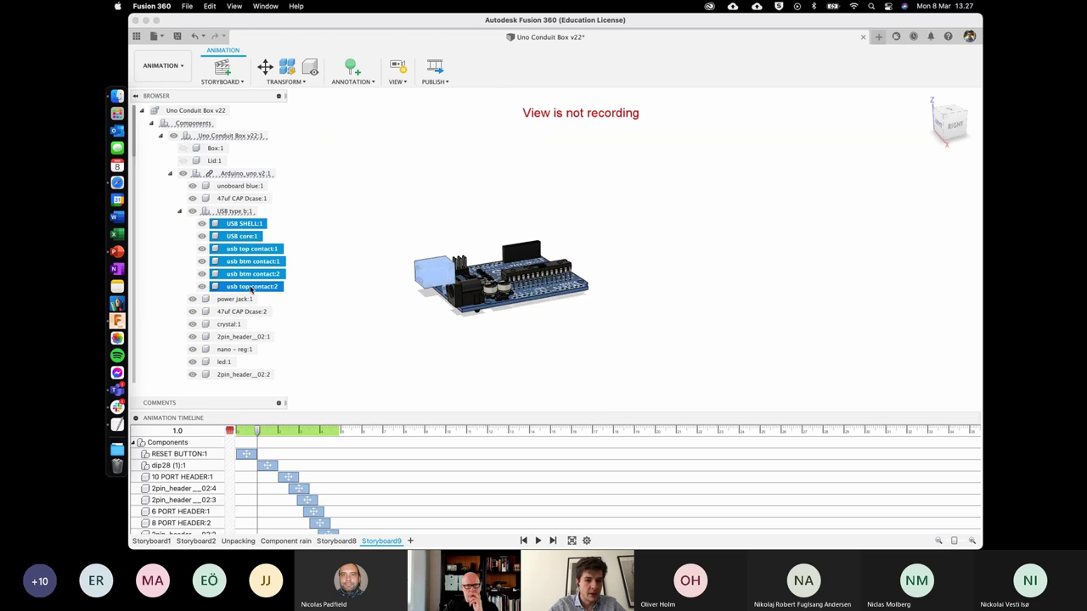
{"action": "left_click", "coordinate": [235, 211]}
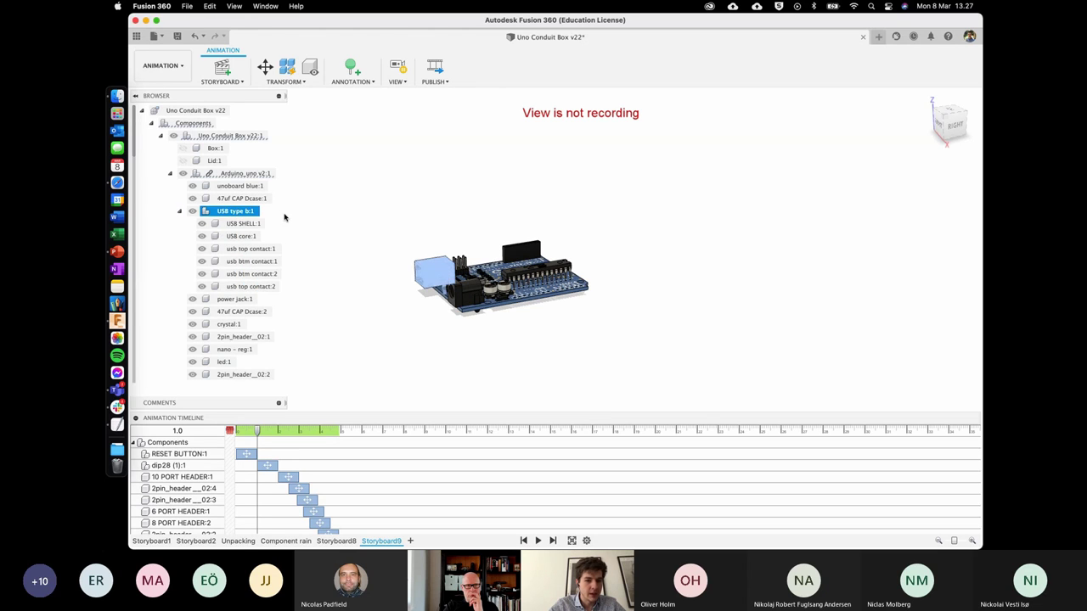
{"action": "left_click", "coordinate": [179, 211]}
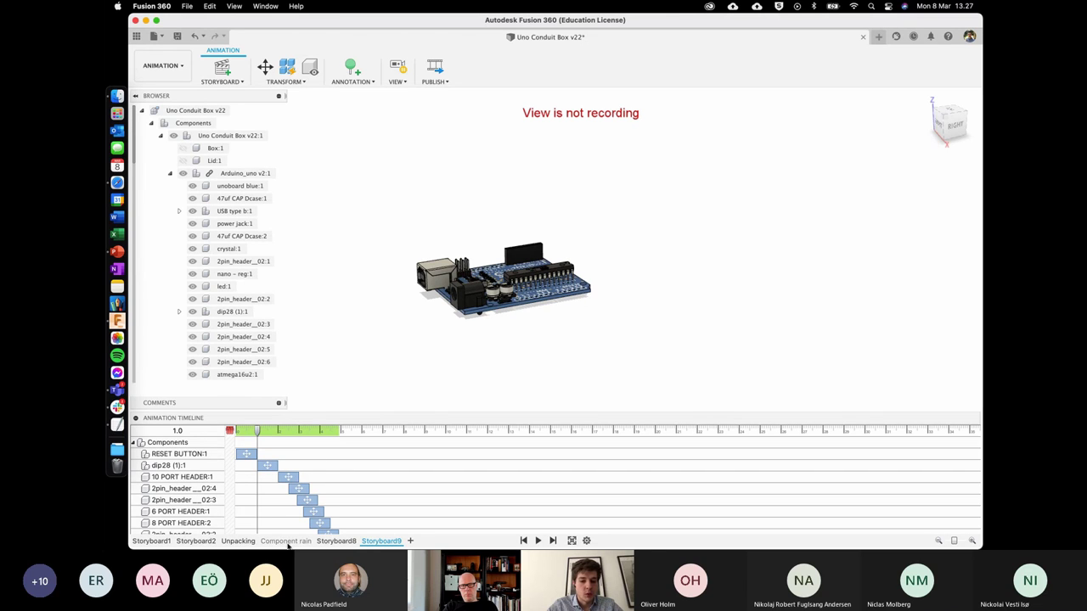
Switch to the Component rain storyboard and rewind its animation to 0.0.
{"action": "left_click", "coordinate": [289, 82]}
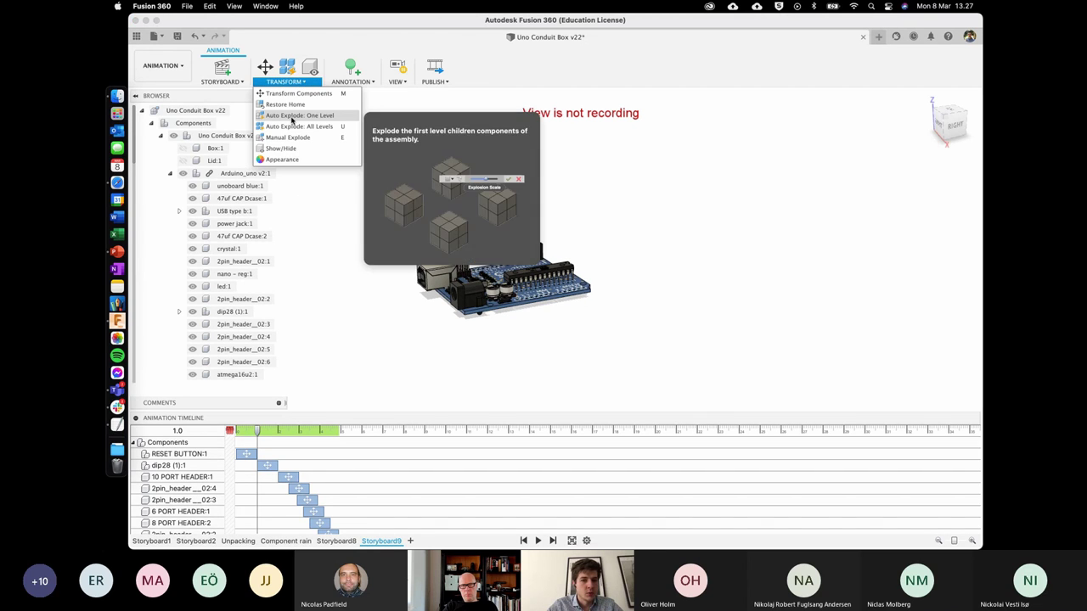
{"action": "left_click", "coordinate": [286, 541]}
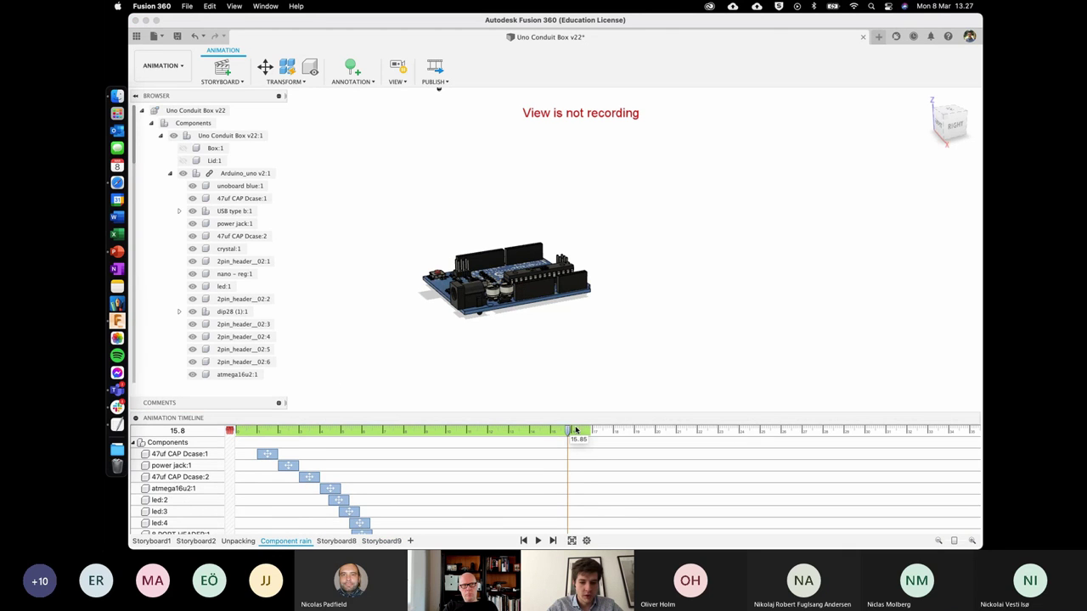
{"action": "left_click", "coordinate": [414, 433]}
{"action": "left_click_drag", "start_coordinate": [379, 437], "coordinate": [229, 433]}
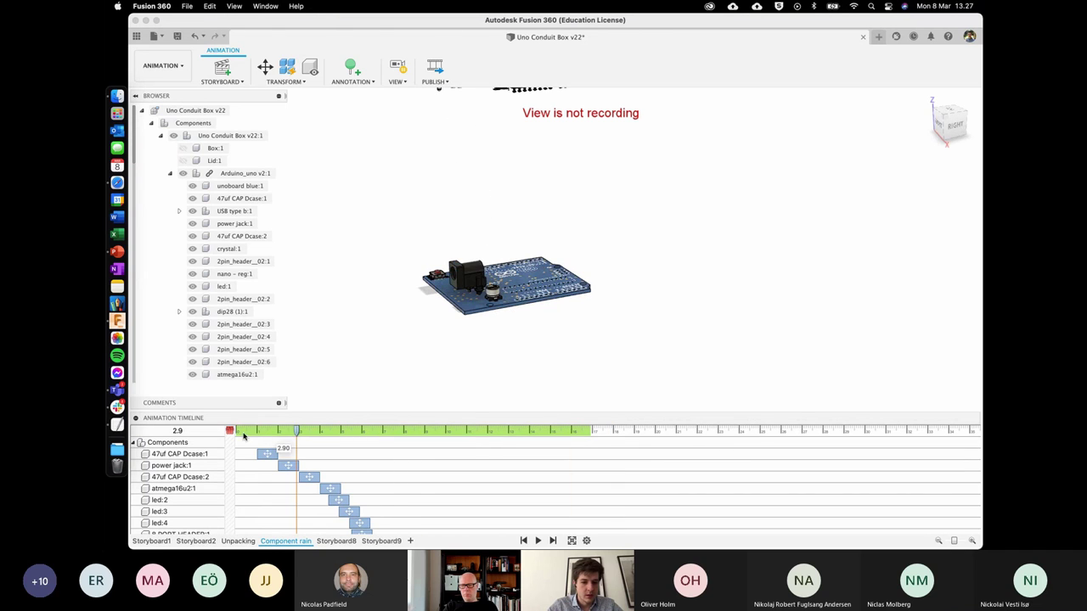
{"action": "left_click", "coordinate": [502, 292]}
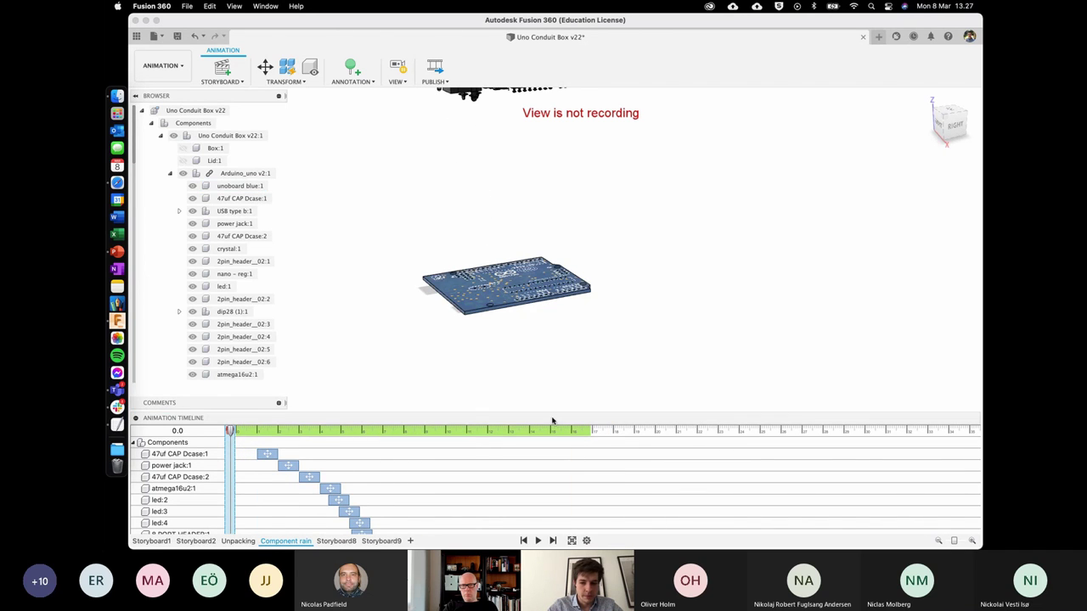
{"action": "left_click", "coordinate": [484, 211]}
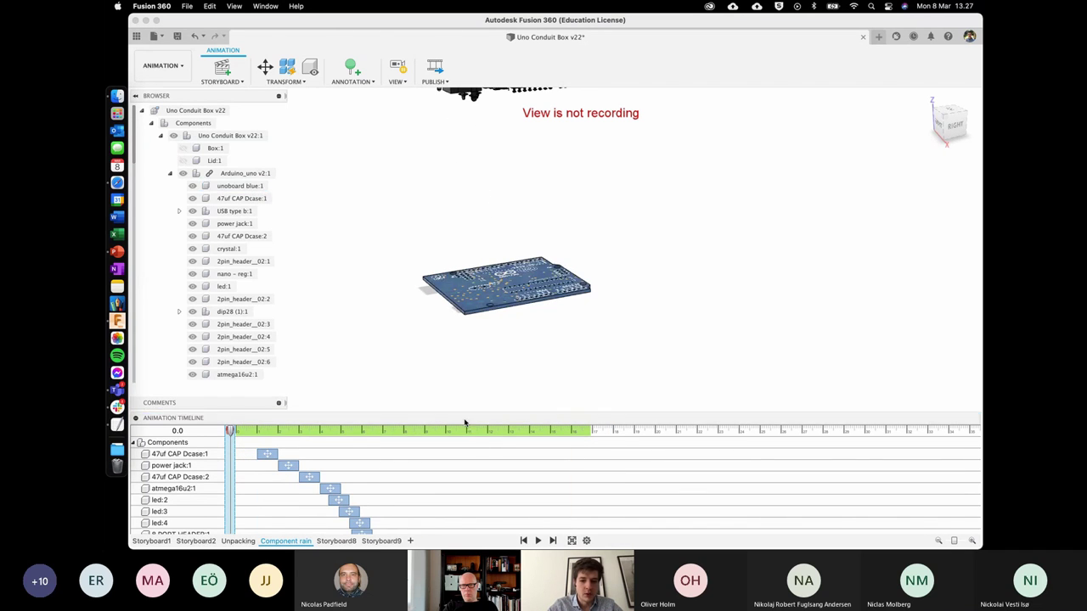
Enlarge the animation timeline panel upward and move it higher.
{"action": "left_click_drag", "start_coordinate": [465, 422], "coordinate": [461, 340]}
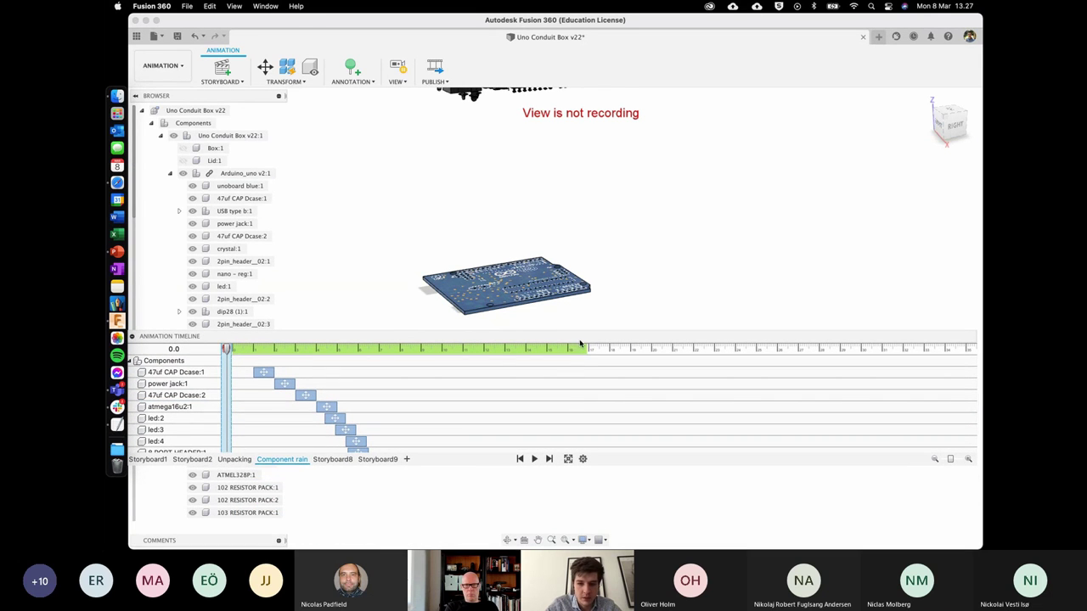
{"action": "left_click_drag", "start_coordinate": [581, 344], "coordinate": [590, 319]}
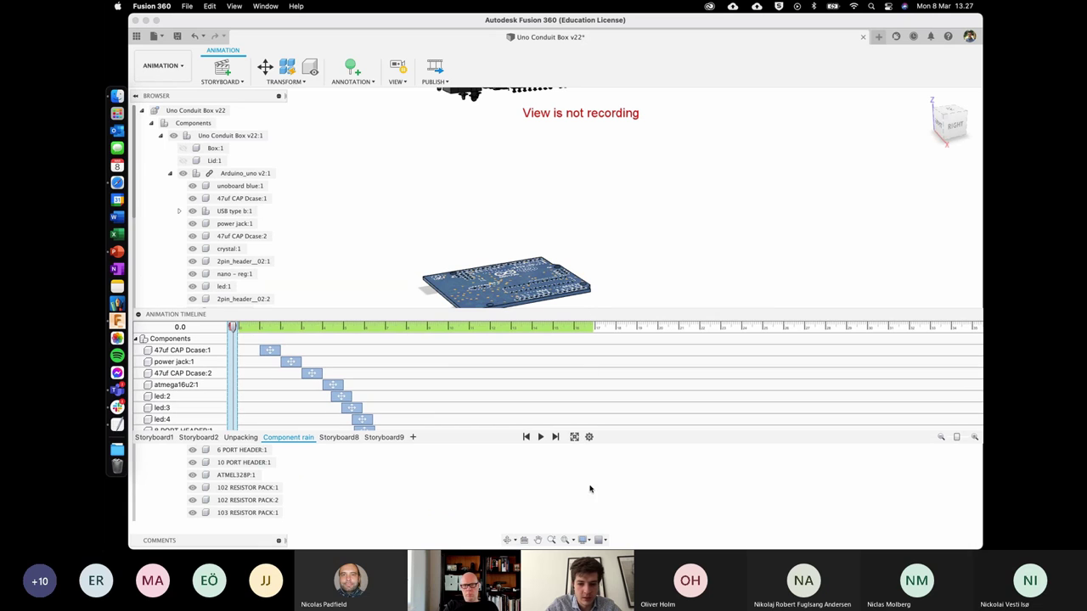
{"action": "left_click", "coordinate": [584, 542]}
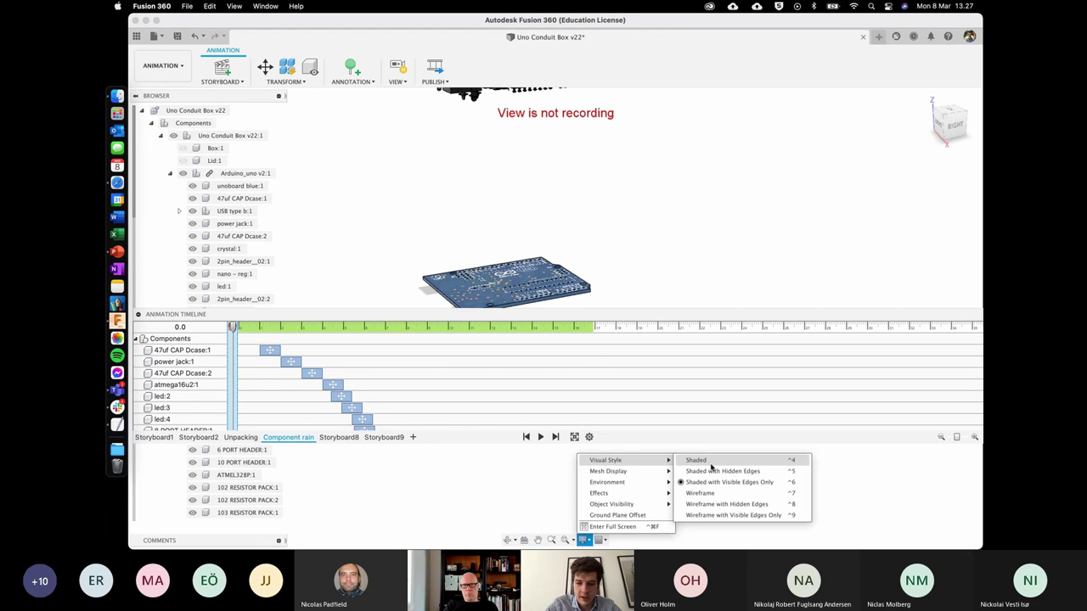
Try the Dark Sky environment, return to Photo Booth, then collapse and re-expand the timeline.
{"action": "left_click", "coordinate": [710, 468]}
{"action": "left_click", "coordinate": [584, 542]}
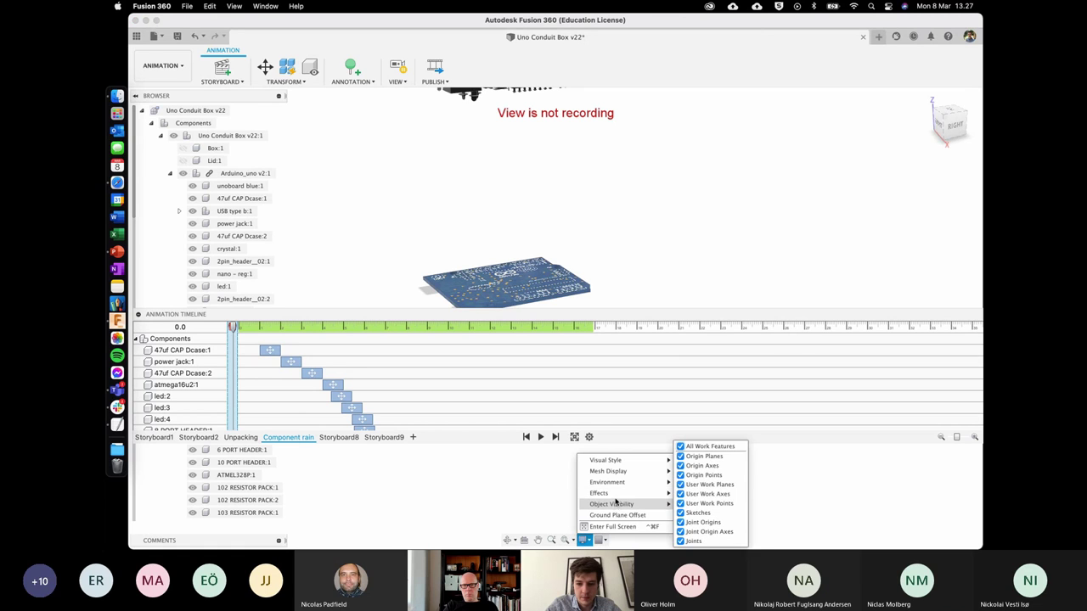
{"action": "mouse_move", "coordinate": [607, 482]}
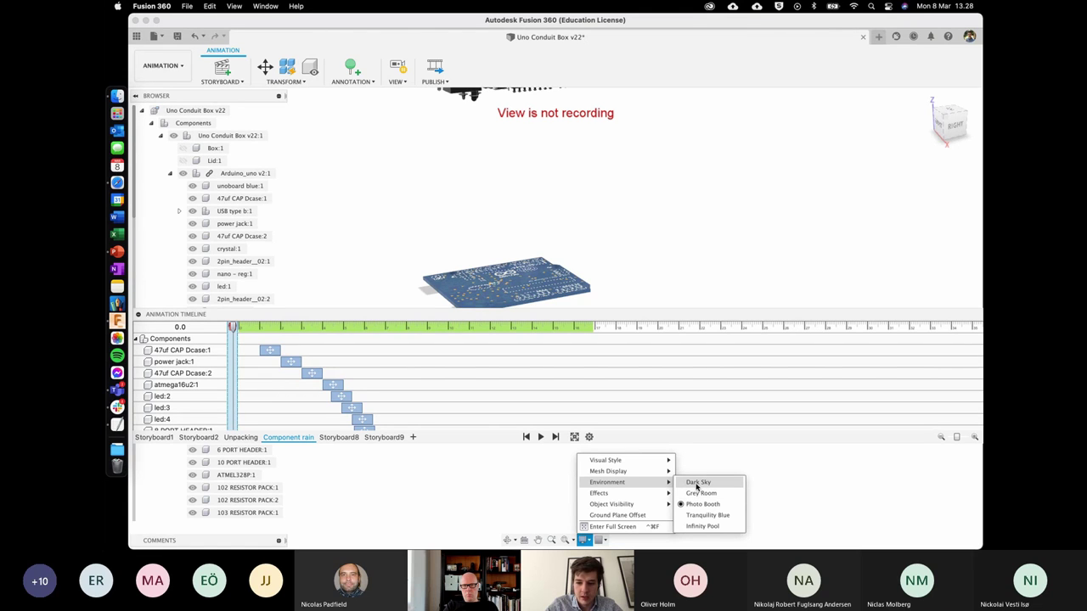
{"action": "left_click", "coordinate": [698, 482]}
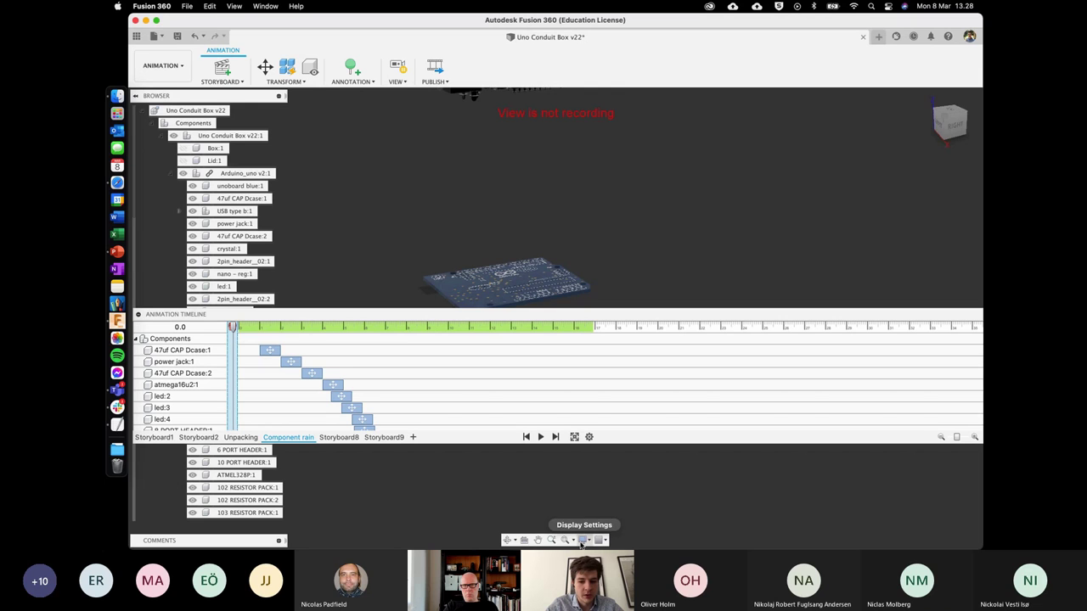
{"action": "left_click", "coordinate": [582, 540]}
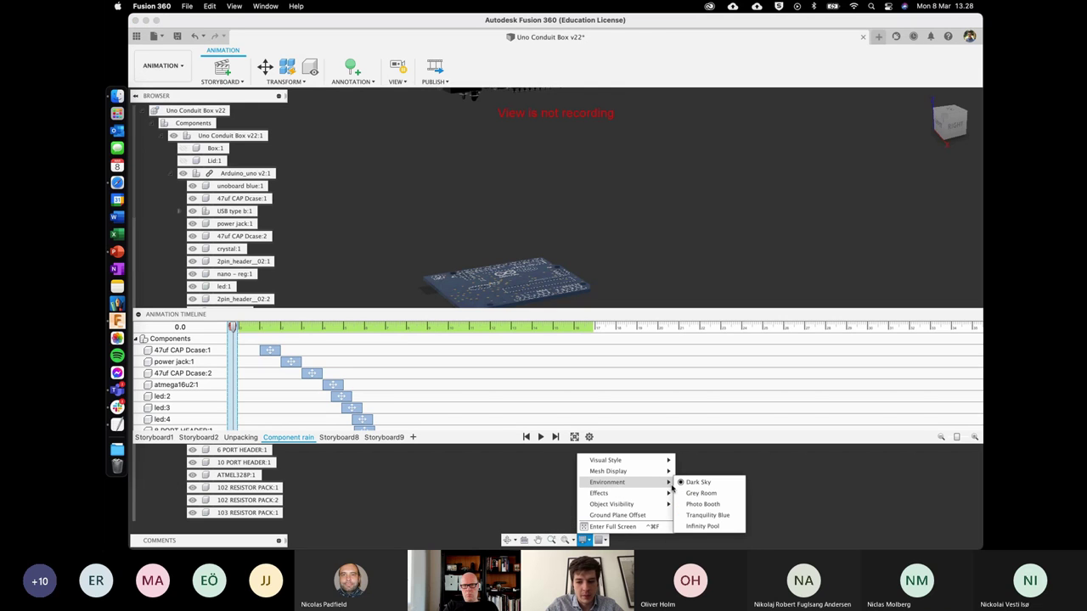
{"action": "left_click", "coordinate": [698, 504]}
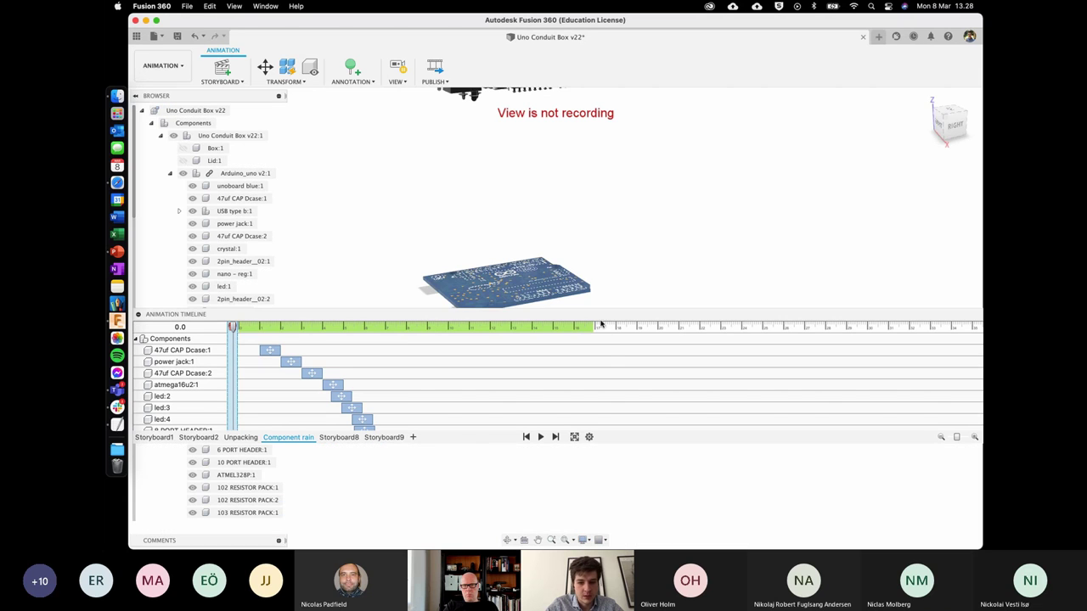
{"action": "left_click_drag", "start_coordinate": [601, 316], "coordinate": [564, 545]}
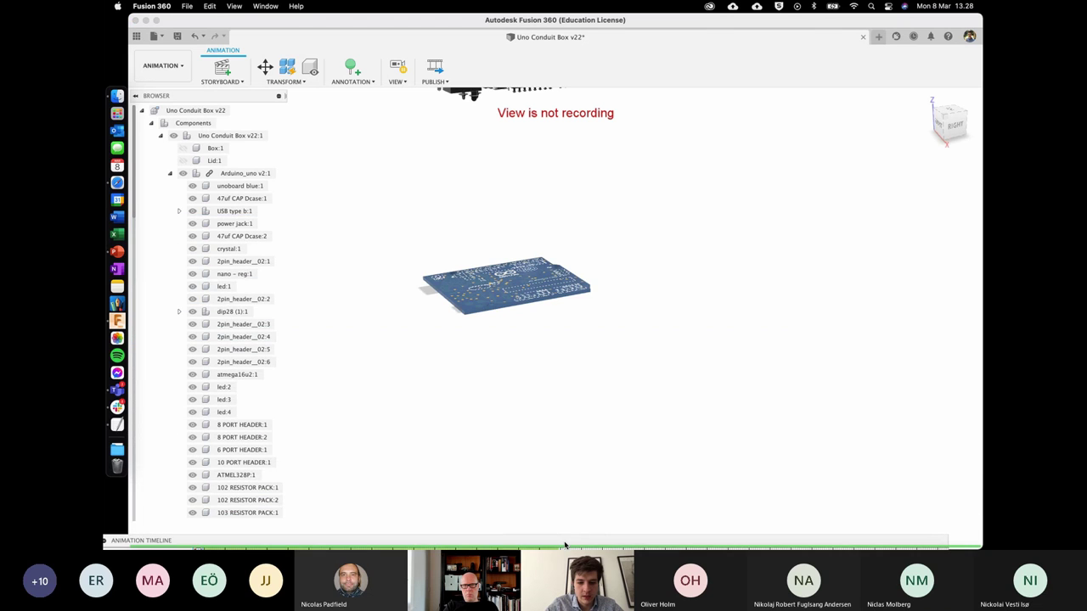
{"action": "left_click", "coordinate": [564, 544]}
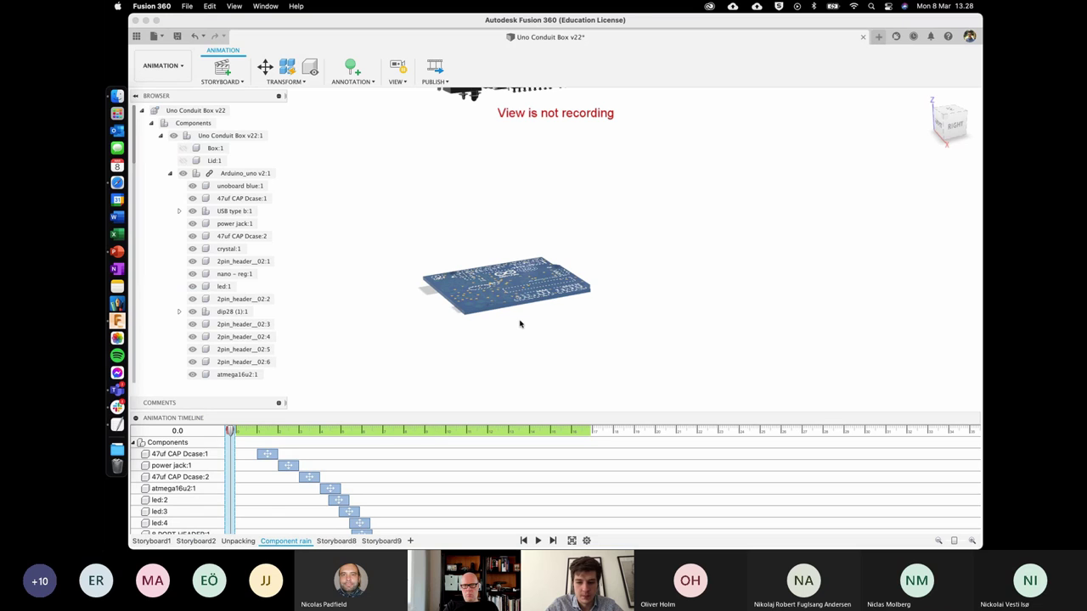
Publish Component rain as a 1920x1080 MP4 saved locally, not to cloud, then cancel at 15%.
{"action": "left_click", "coordinate": [435, 73]}
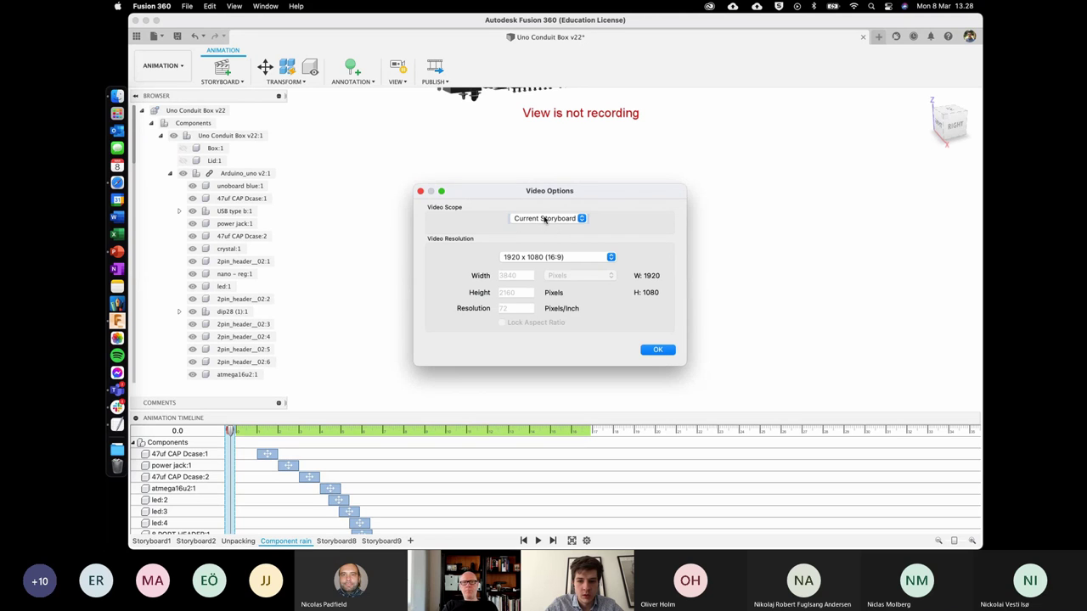
{"action": "left_click", "coordinate": [657, 351]}
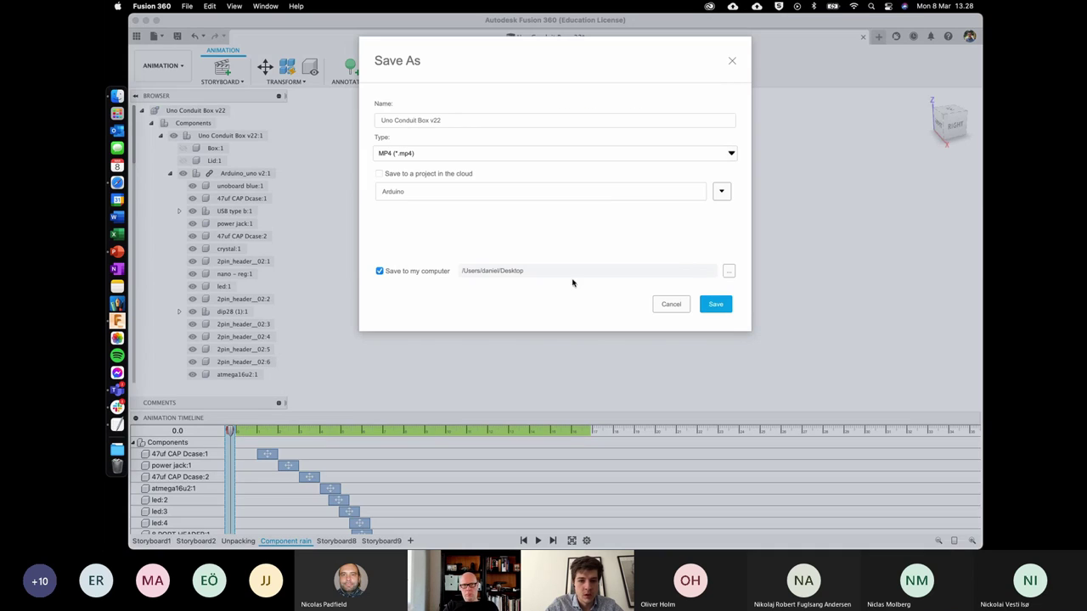
{"action": "left_click", "coordinate": [379, 174]}
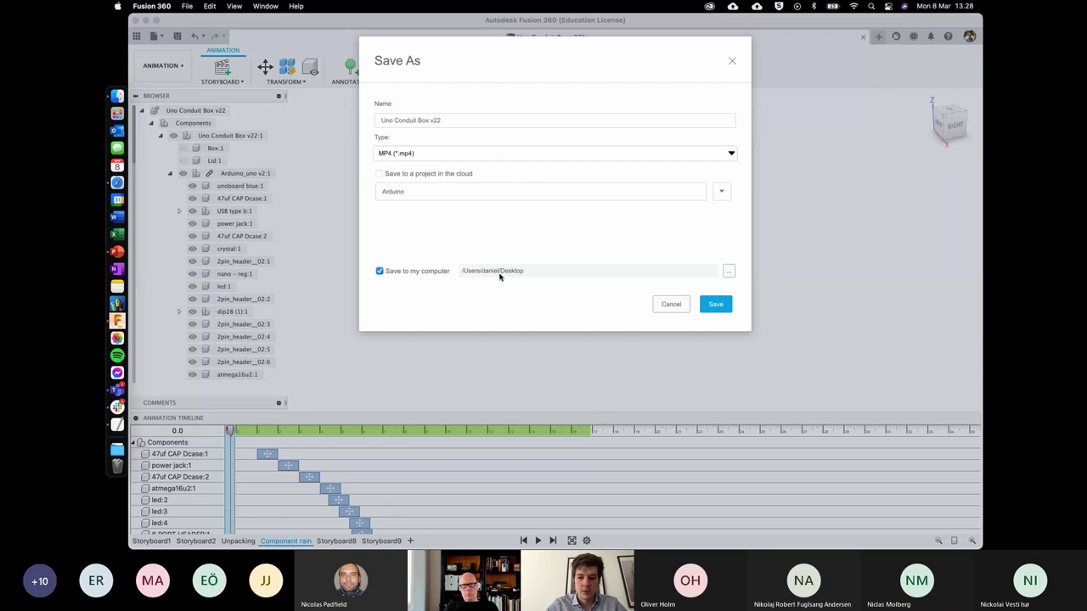
{"action": "left_click", "coordinate": [716, 304]}
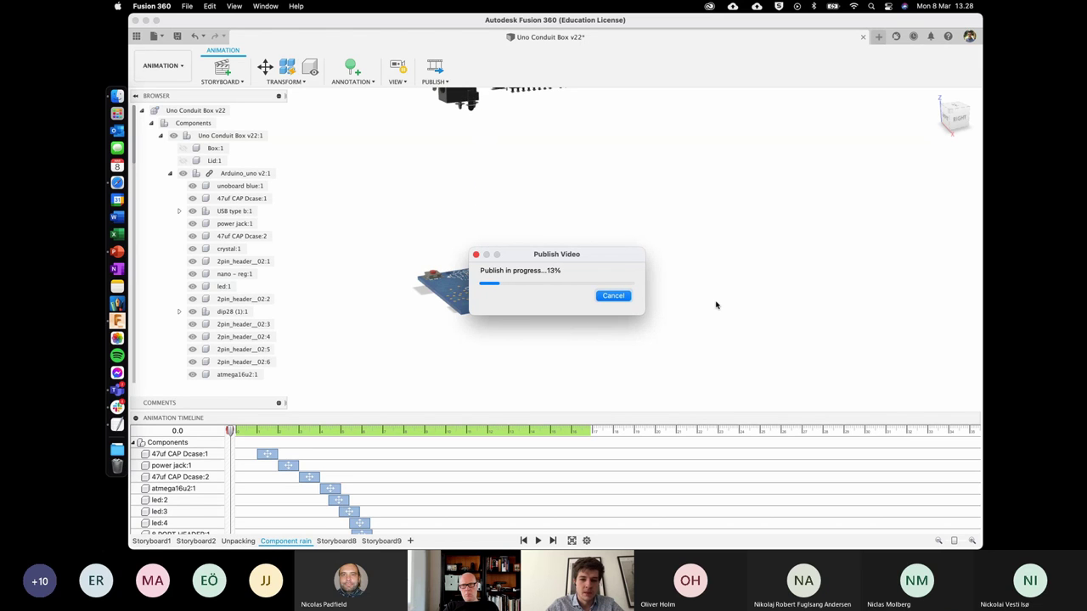
{"action": "left_click", "coordinate": [612, 296]}
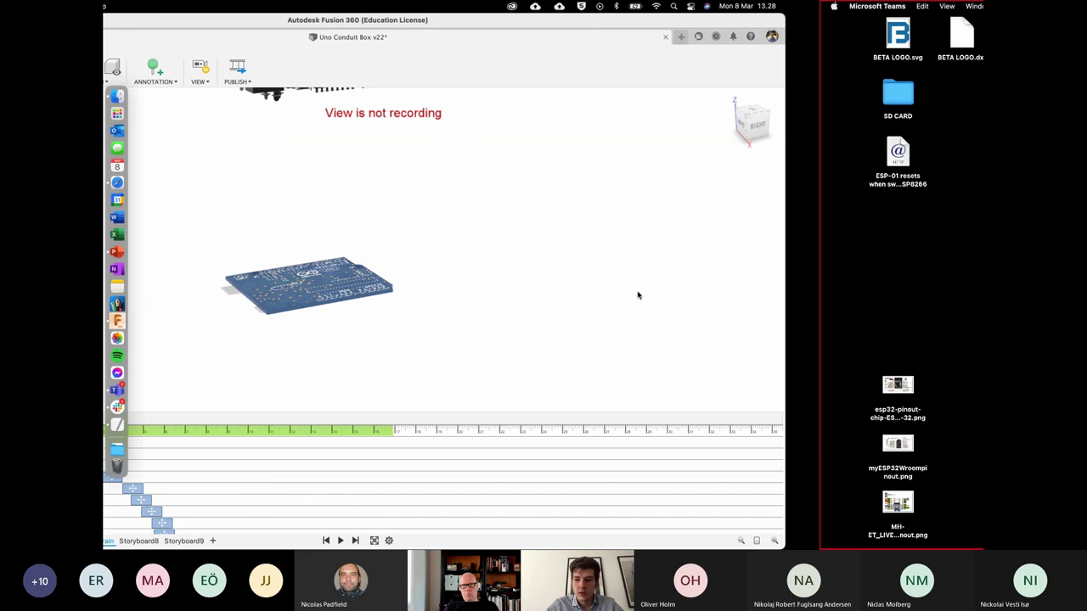
Play Uno Conduit Box v21.mp4 through in QuickTime Player, then close it.
{"action": "key", "text": "super+h"}
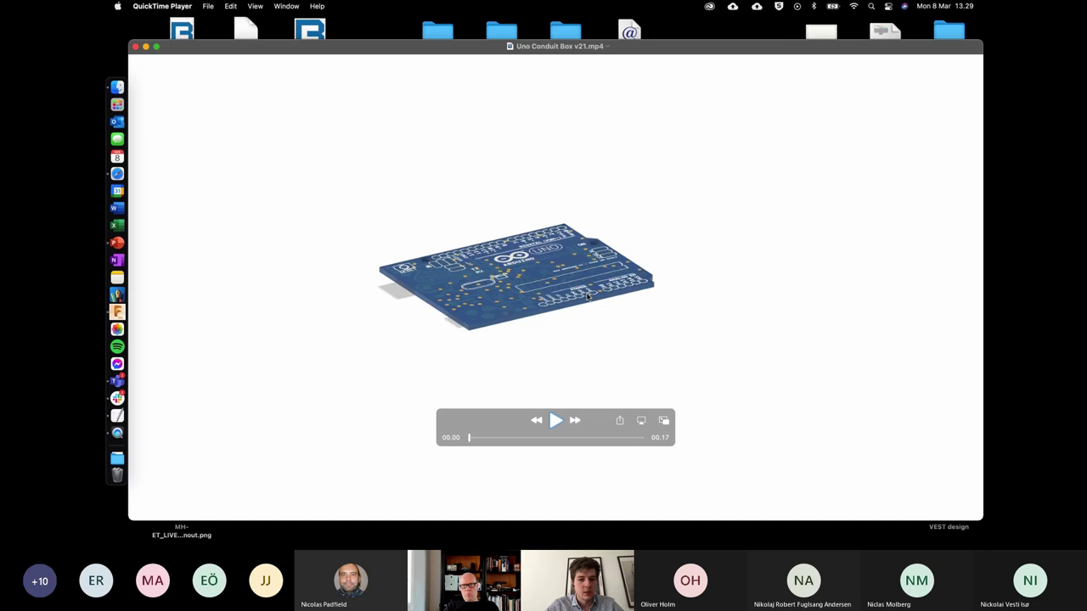
{"action": "key", "text": "space"}
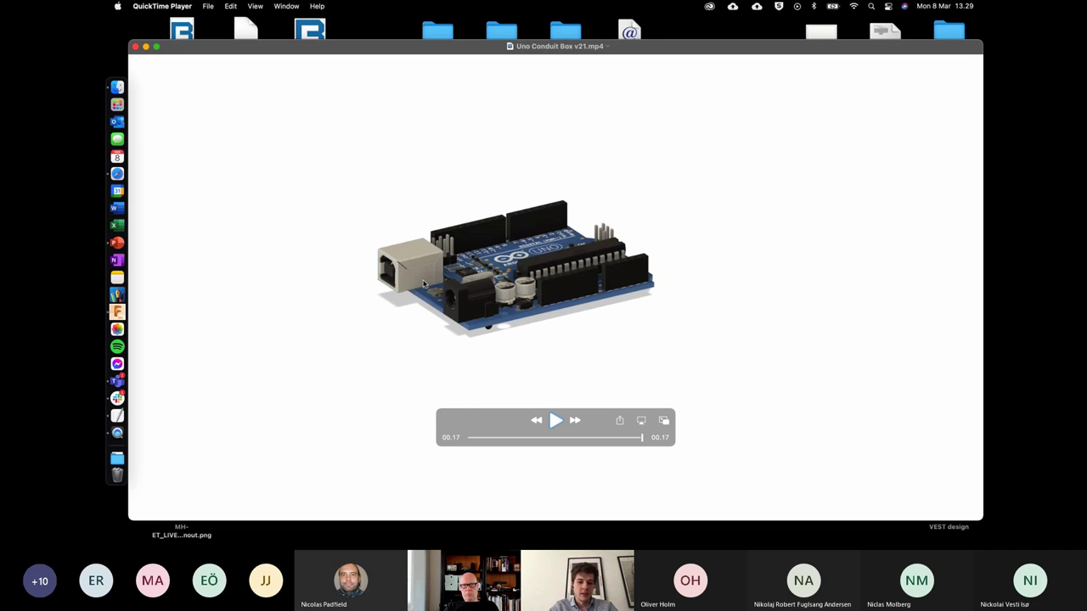
{"action": "left_click", "coordinate": [134, 47]}
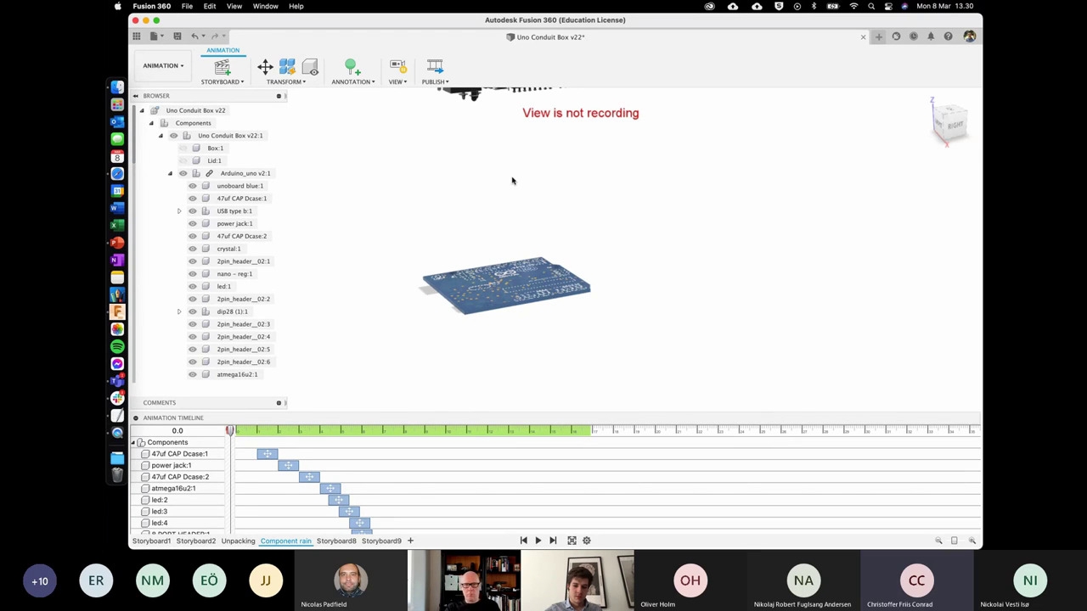
Reopen Uno Conduit Box v21.mp4 from the desktop, play it, and pause around 00:08.
{"action": "key", "text": "ctrl+Right"}
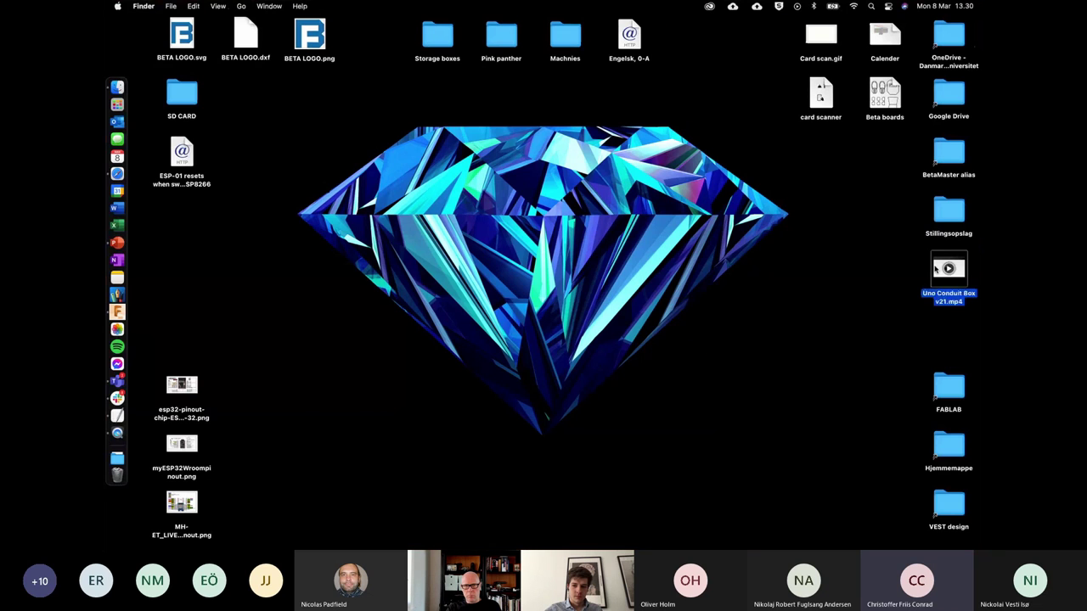
{"action": "double_click", "coordinate": [936, 269]}
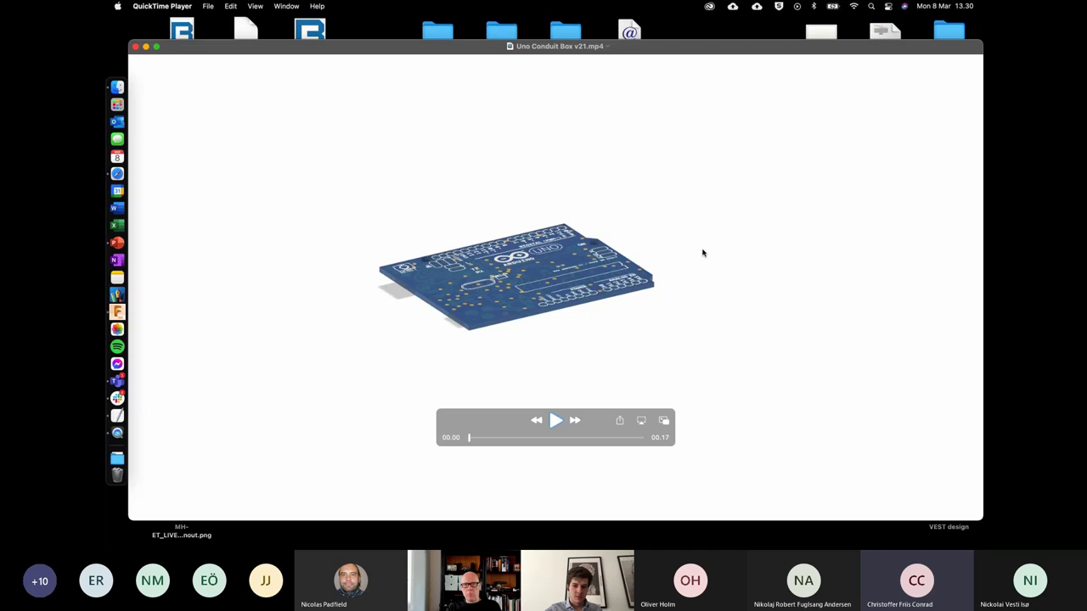
{"action": "key", "text": "space"}
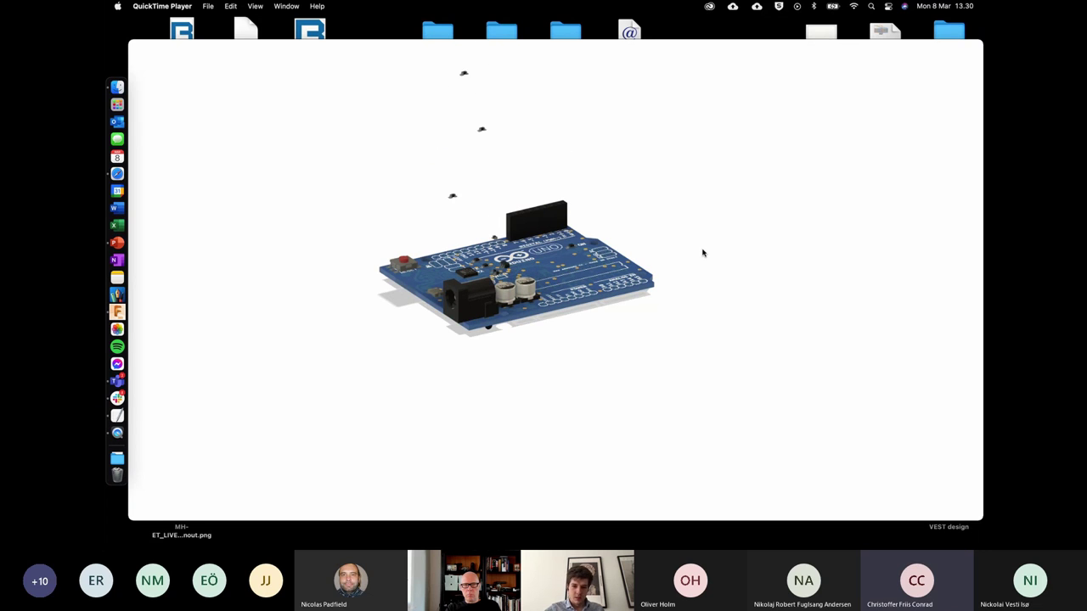
{"action": "key", "text": "space"}
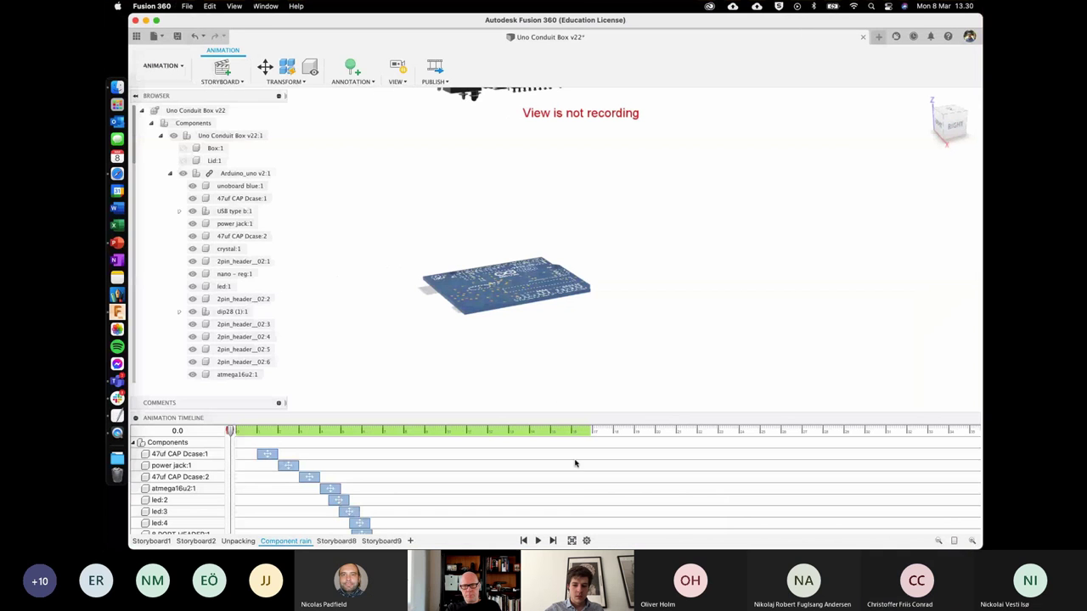
Turn off Adaptive ground plane offset and lower the ground plane to -10.00 mm.
{"action": "left_click_drag", "start_coordinate": [585, 342], "coordinate": [585, 341]}
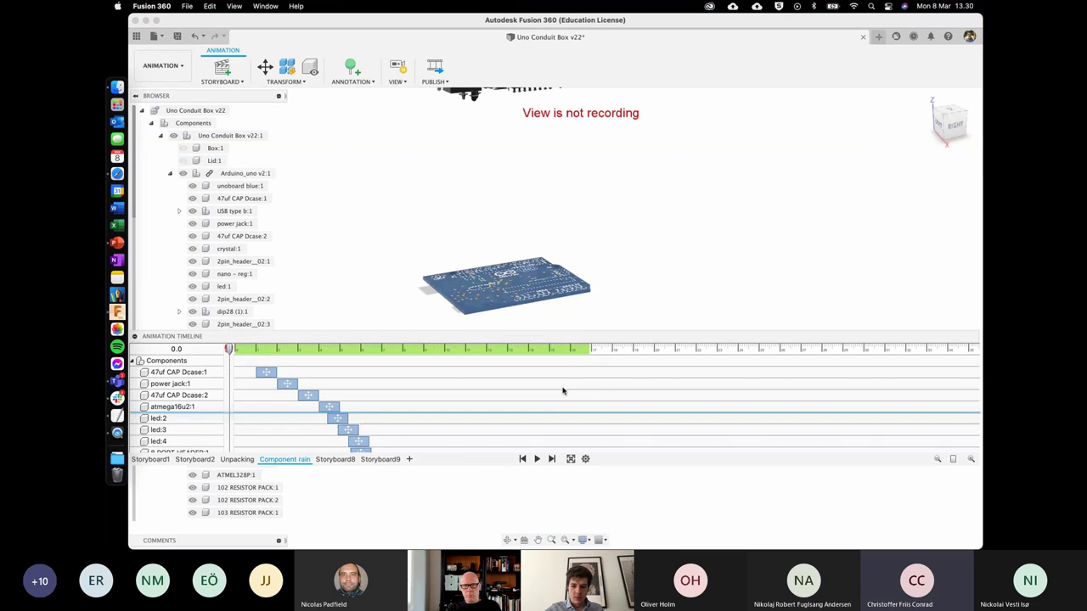
{"action": "left_click", "coordinate": [583, 541]}
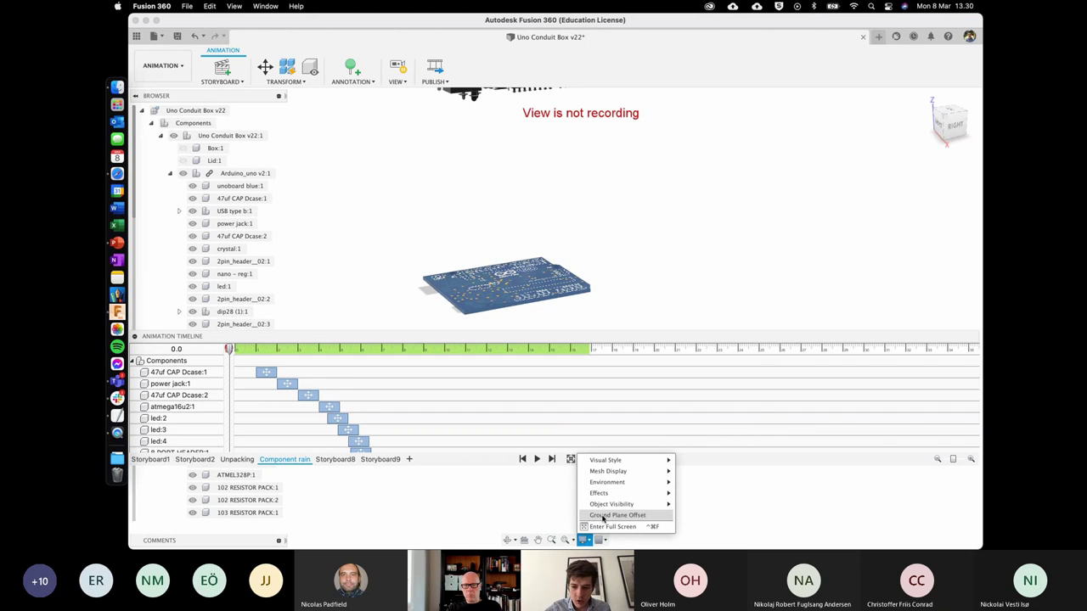
{"action": "left_click", "coordinate": [625, 518]}
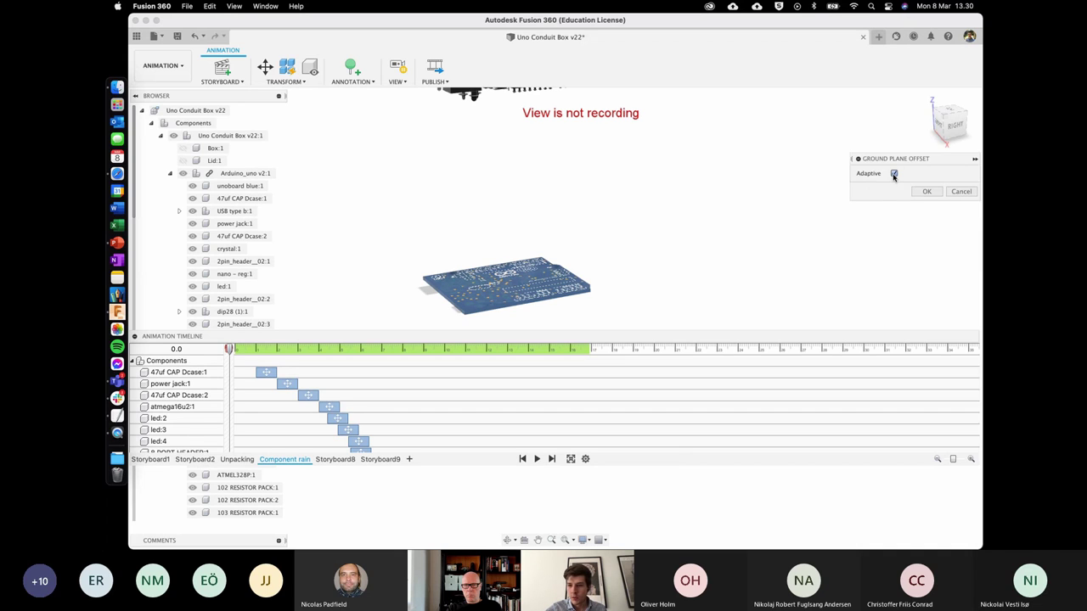
{"action": "left_click", "coordinate": [893, 174]}
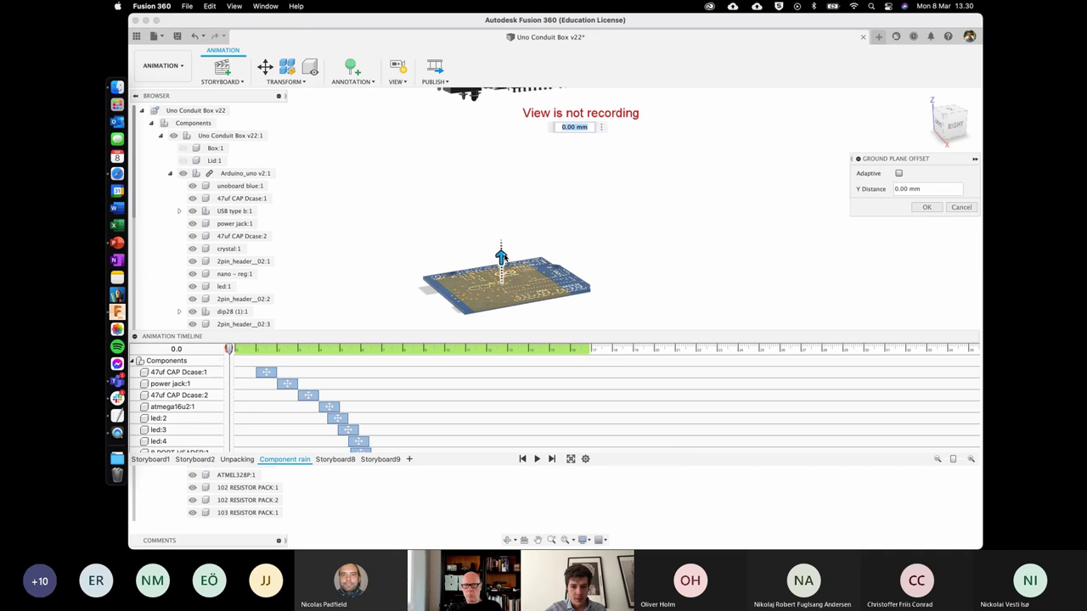
{"action": "left_click_drag", "start_coordinate": [501, 257], "coordinate": [501, 279]}
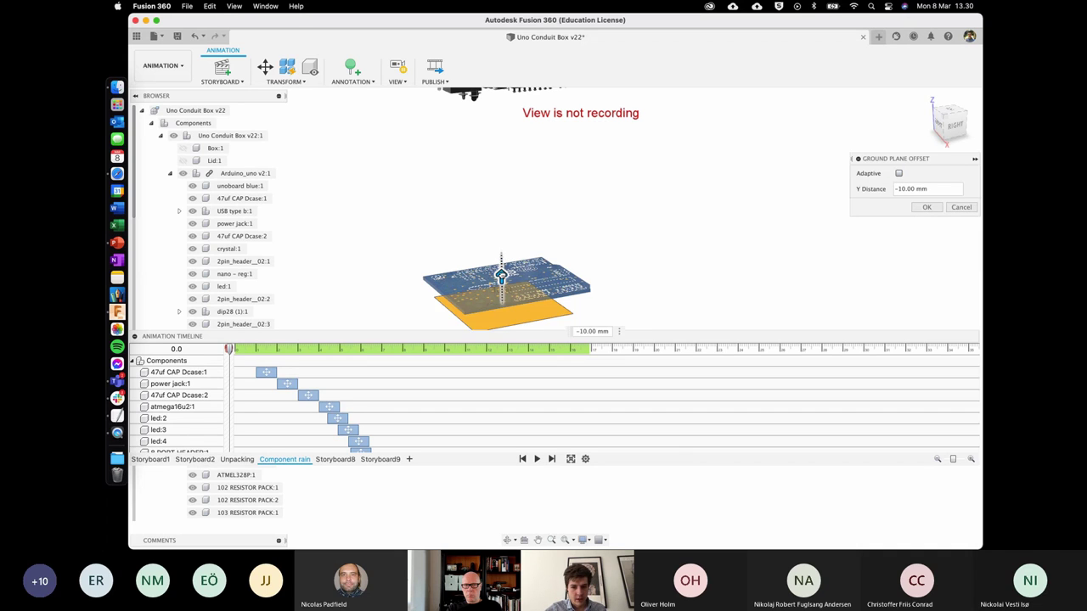
{"action": "left_click", "coordinate": [918, 212]}
{"action": "left_click", "coordinate": [455, 309]}
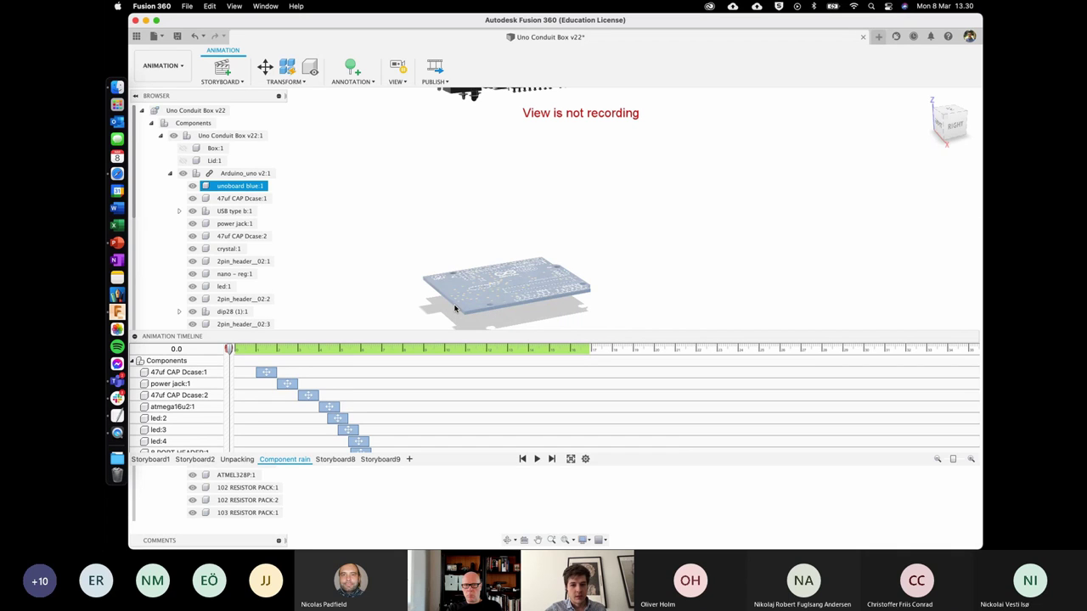
{"action": "left_click", "coordinate": [423, 322]}
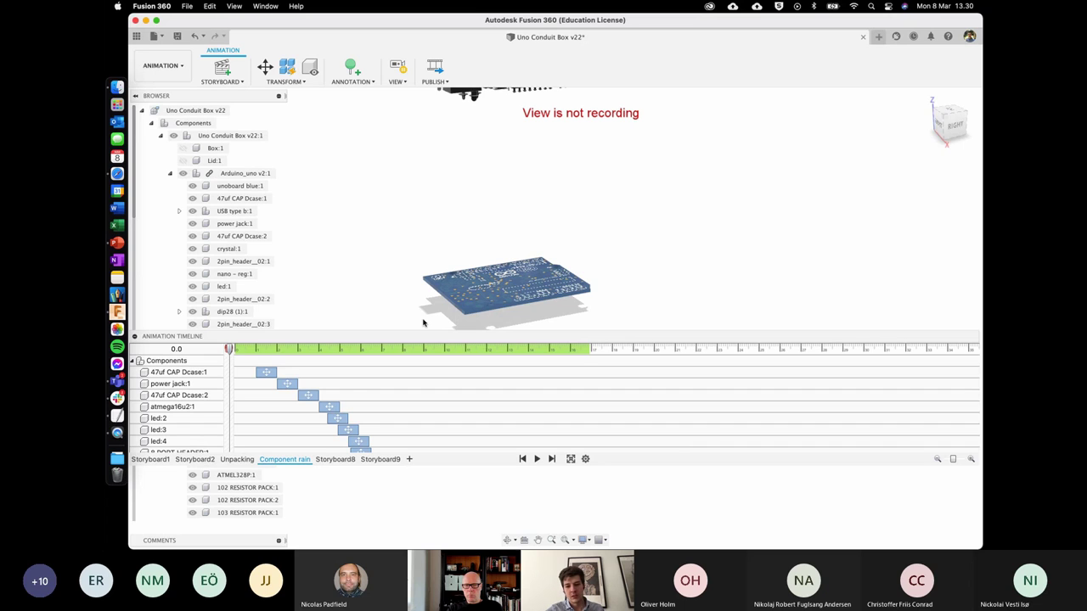
Play, pause and resume the Component rain animation.
{"action": "key", "text": "space"}
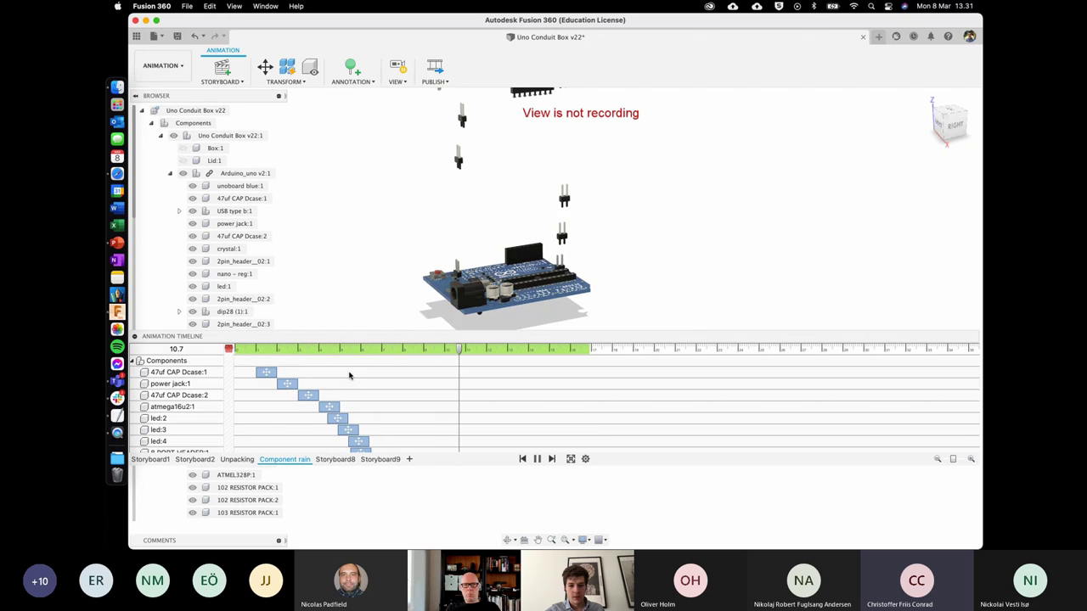
{"action": "key", "text": "space"}
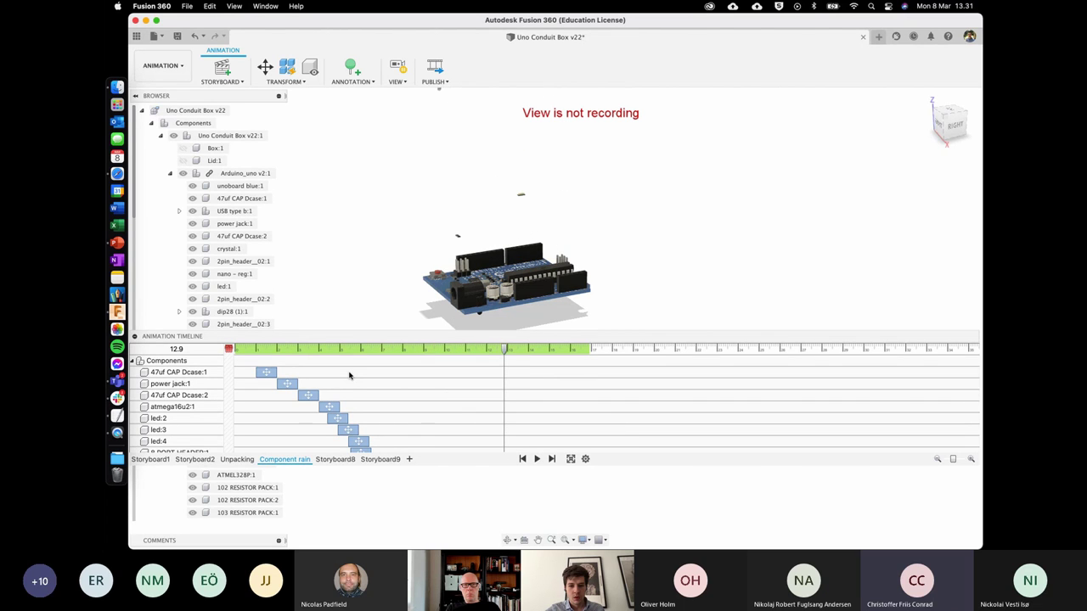
{"action": "key", "text": "space"}
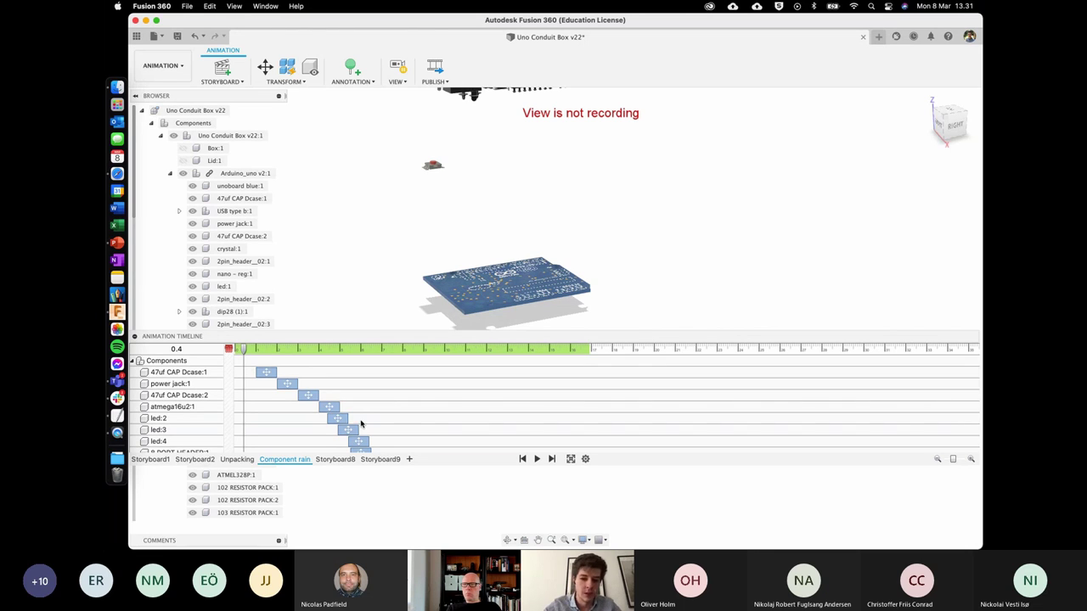
Switch to Storyboard9, lower the timeline, and select tracks ending on 2pin_header__02:3.
{"action": "left_click", "coordinate": [374, 457]}
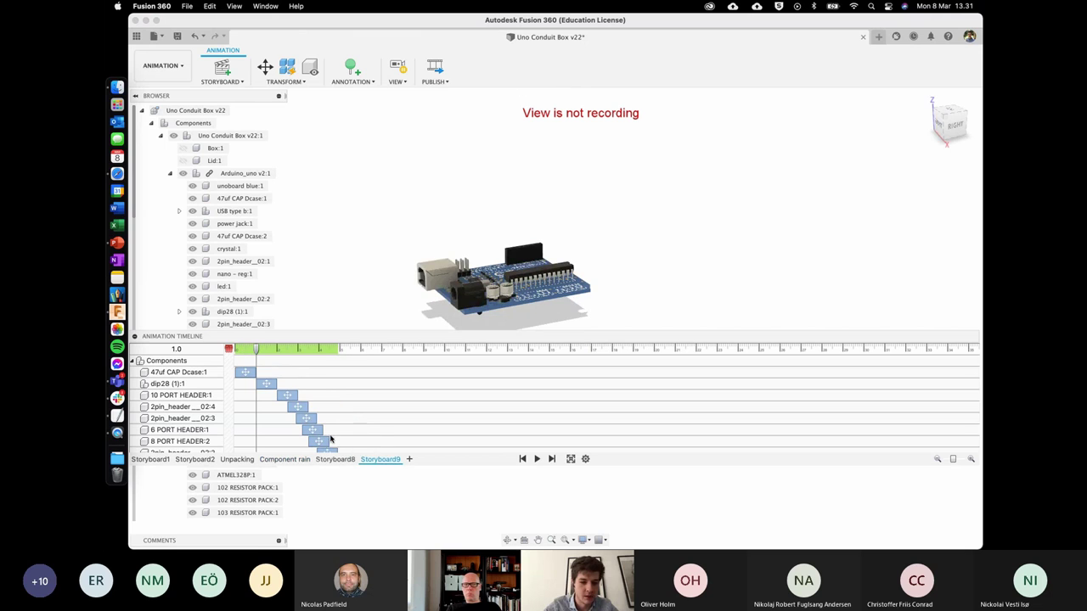
{"action": "left_click_drag", "start_coordinate": [487, 337], "coordinate": [347, 465]}
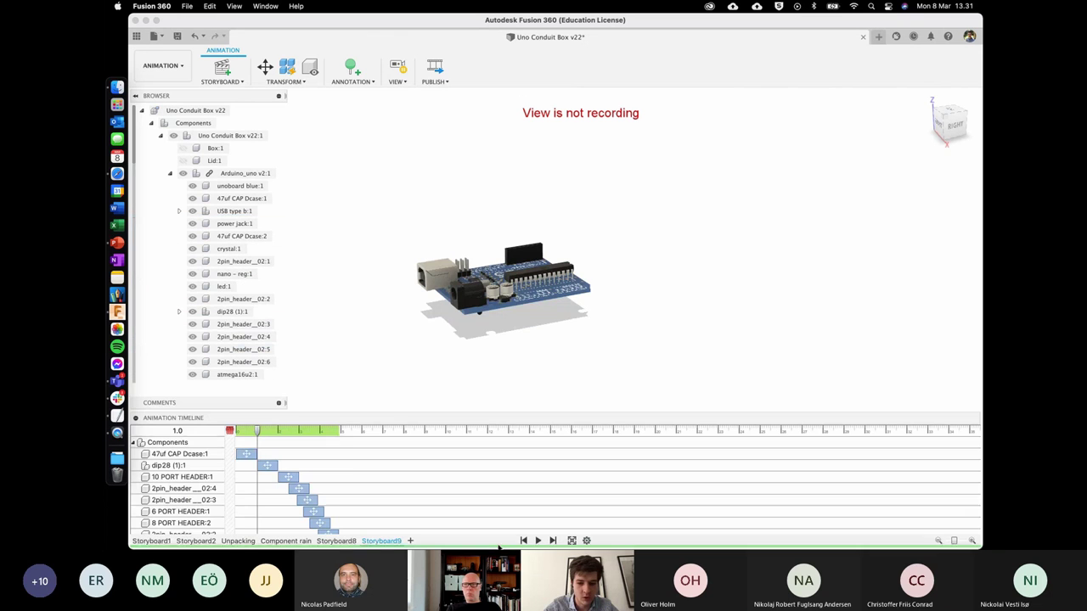
{"action": "left_click", "coordinate": [202, 454]}
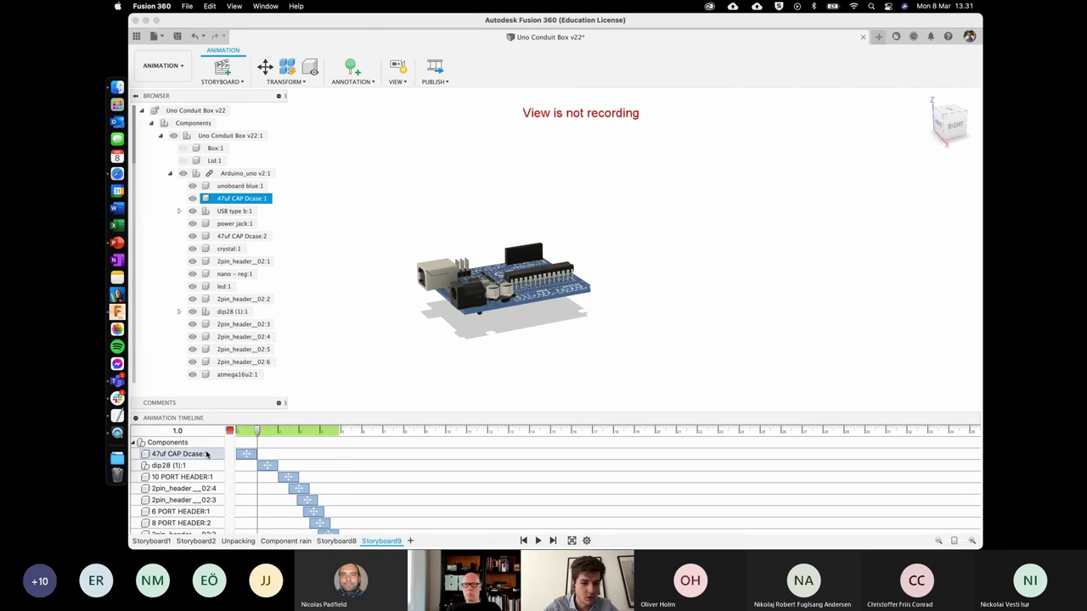
{"action": "scroll", "coordinate": [205, 456], "scroll_direction": "down", "scroll_amount": 10}
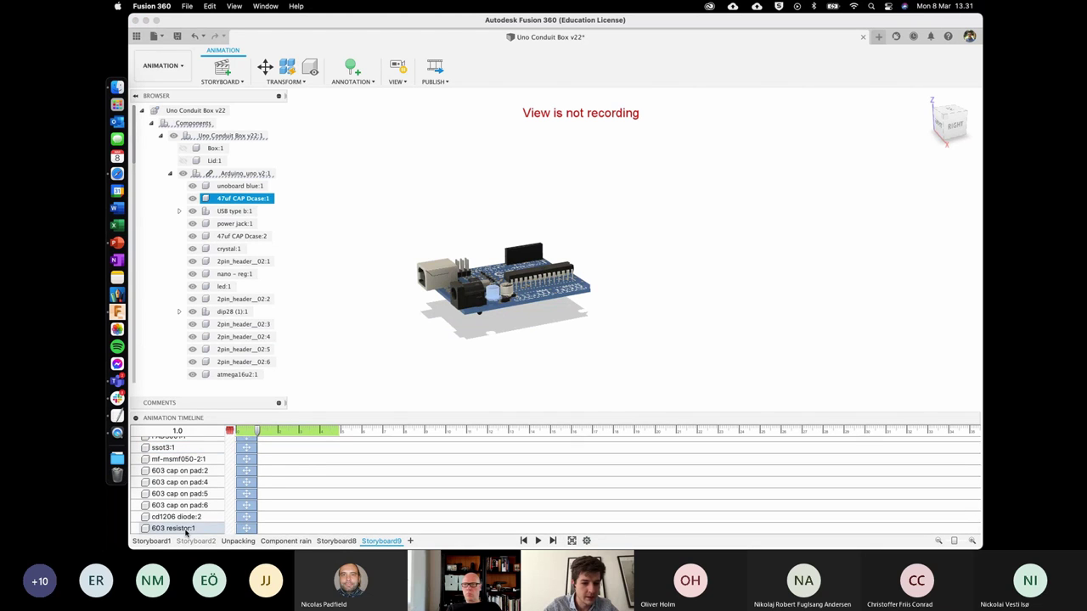
{"action": "scroll", "coordinate": [185, 526], "scroll_direction": "up", "scroll_amount": 10}
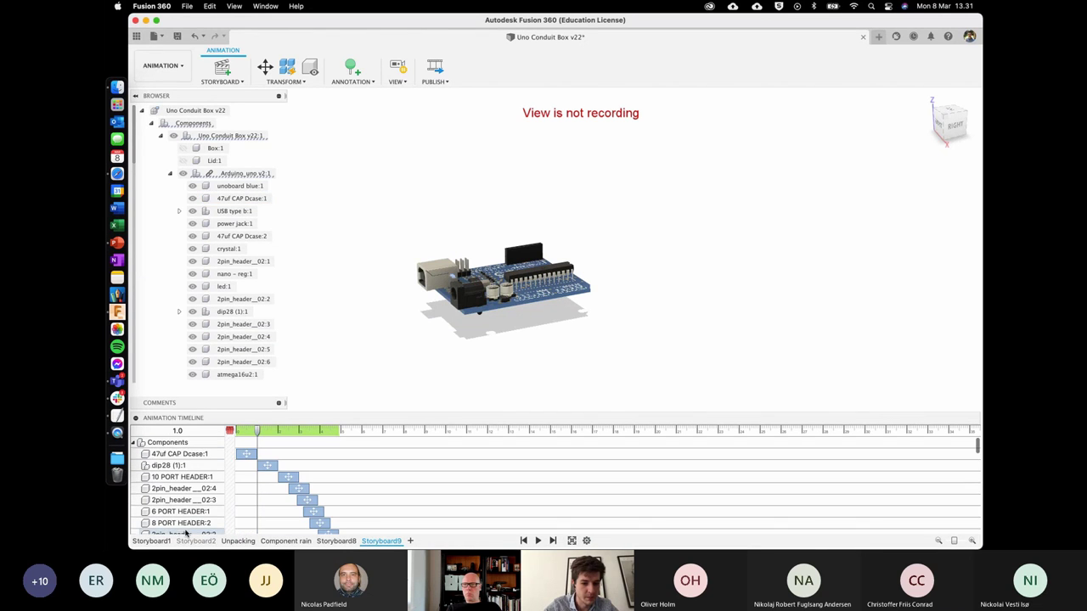
{"action": "left_click", "coordinate": [187, 455]}
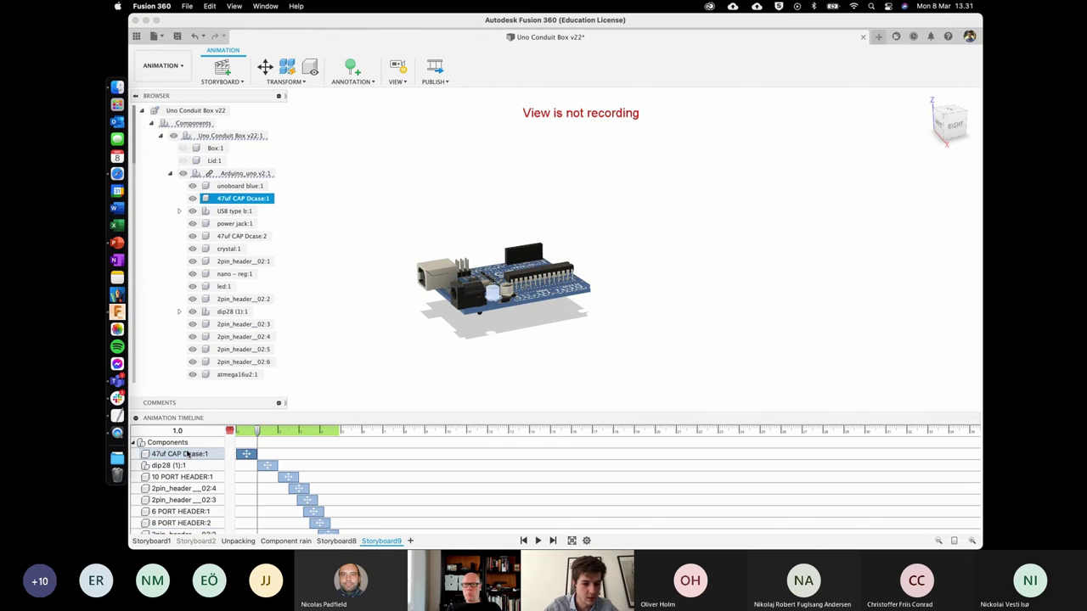
{"action": "scroll", "coordinate": [185, 484], "scroll_direction": "down", "scroll_amount": 10}
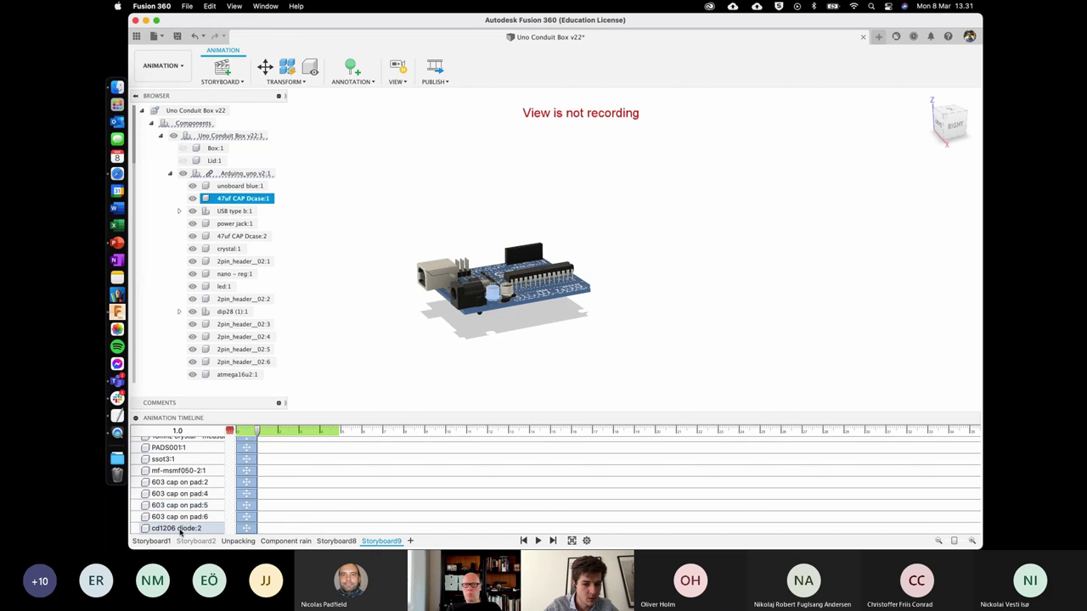
{"action": "left_click", "coordinate": [180, 528]}
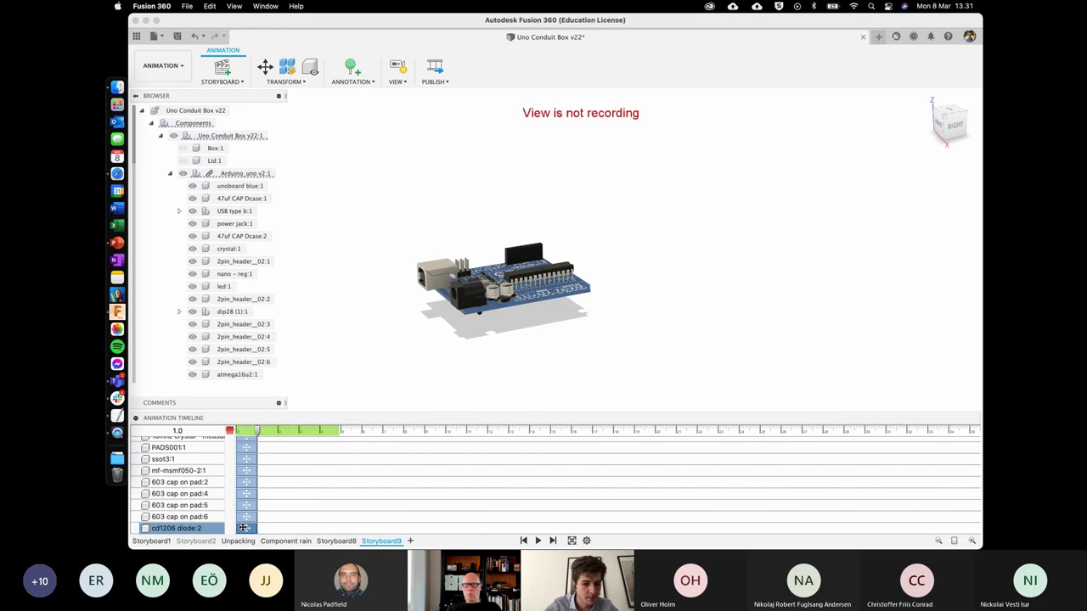
{"action": "scroll", "coordinate": [259, 492], "scroll_direction": "up", "scroll_amount": 10}
{"action": "left_click", "coordinate": [248, 456]}
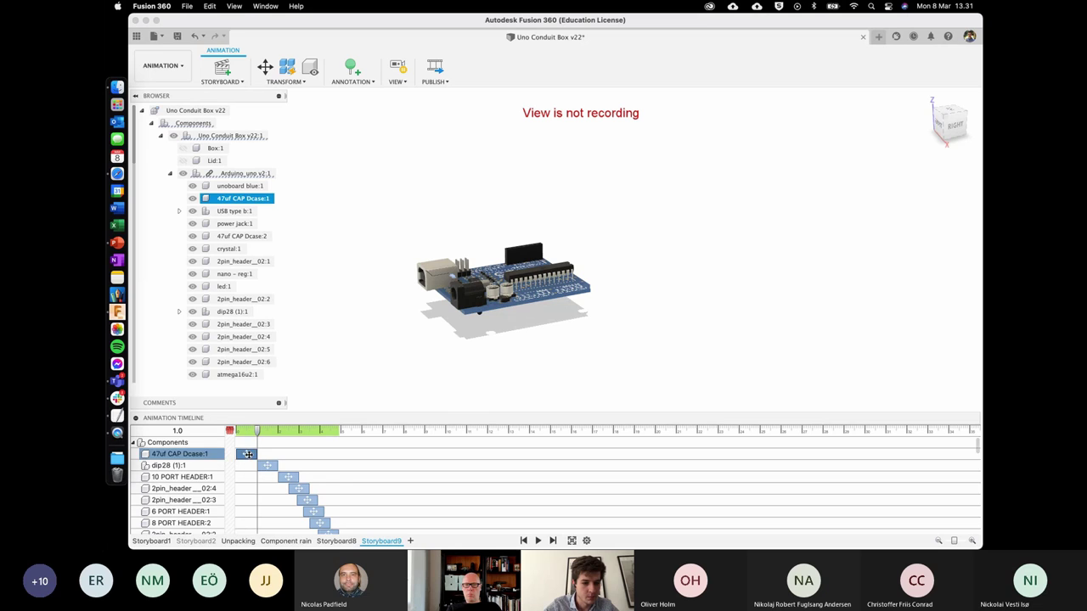
{"action": "left_click_drag", "start_coordinate": [257, 447], "coordinate": [307, 489]}
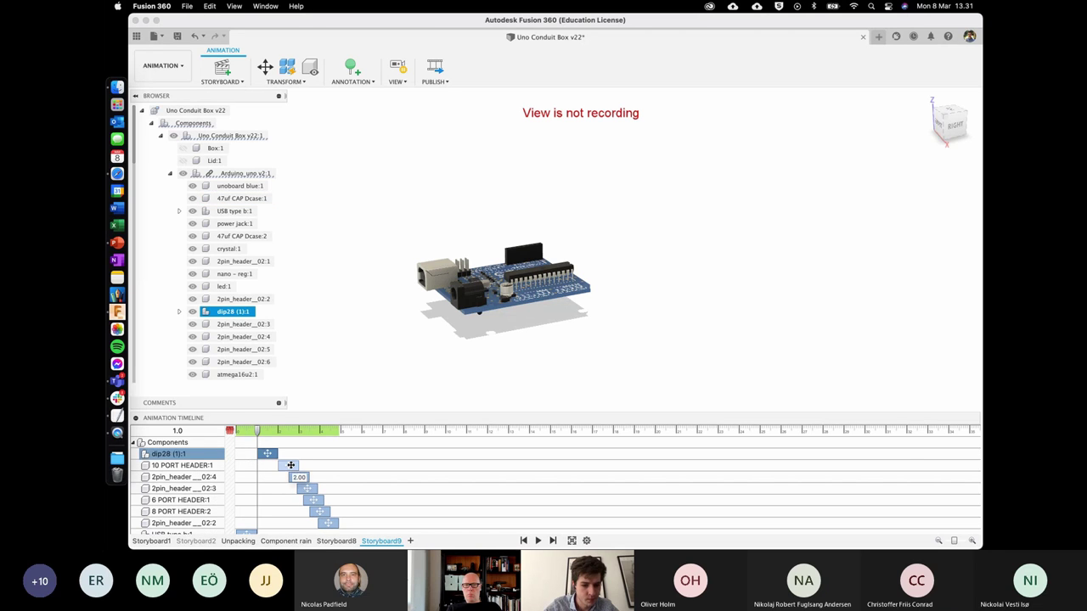
{"action": "left_click", "coordinate": [212, 489]}
Create a clean Storyboard10 and hide the Lid, Box and four 94997A125 screws.
{"action": "left_click", "coordinate": [409, 541]}
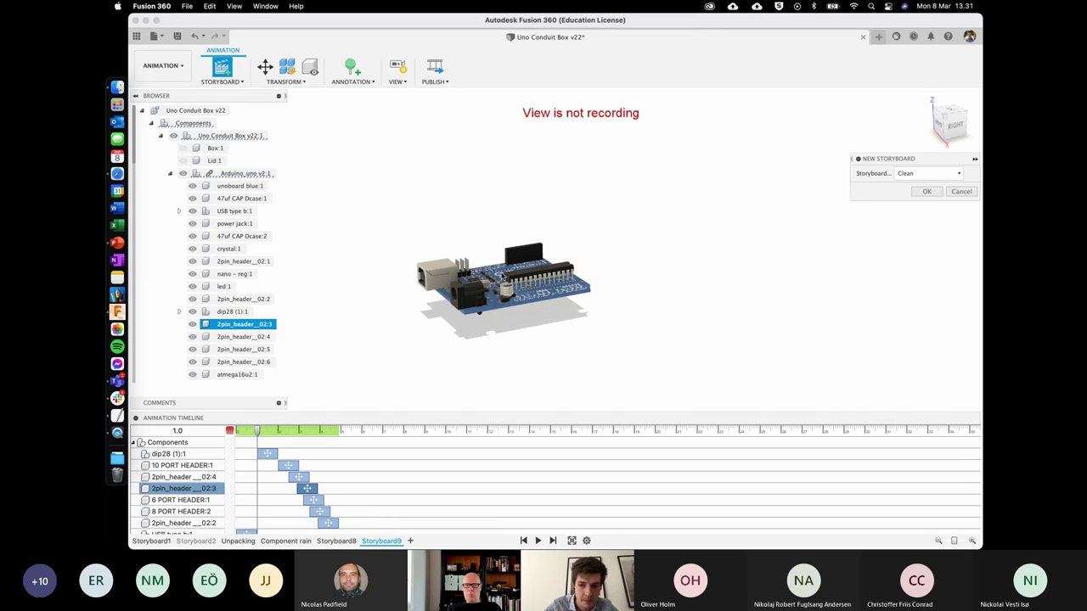
{"action": "left_click", "coordinate": [926, 191]}
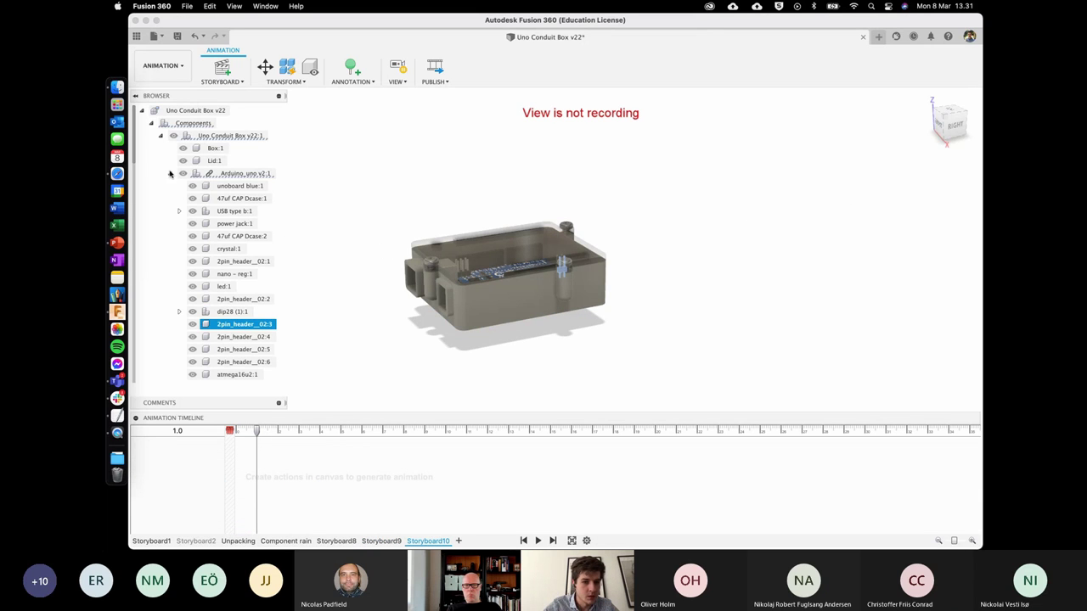
{"action": "left_click", "coordinate": [170, 173]}
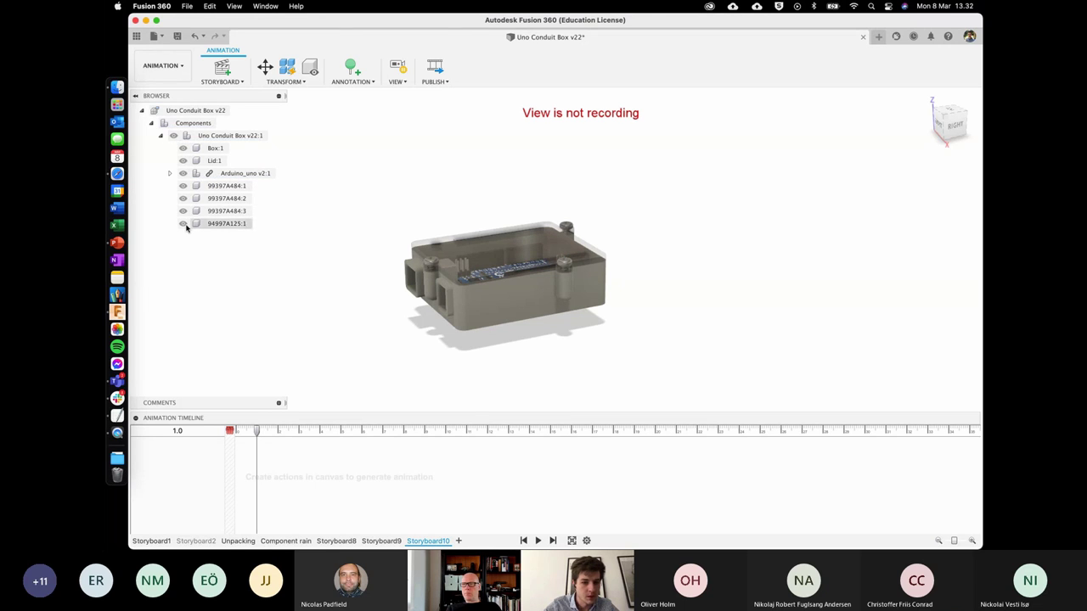
{"action": "left_click", "coordinate": [225, 223]}
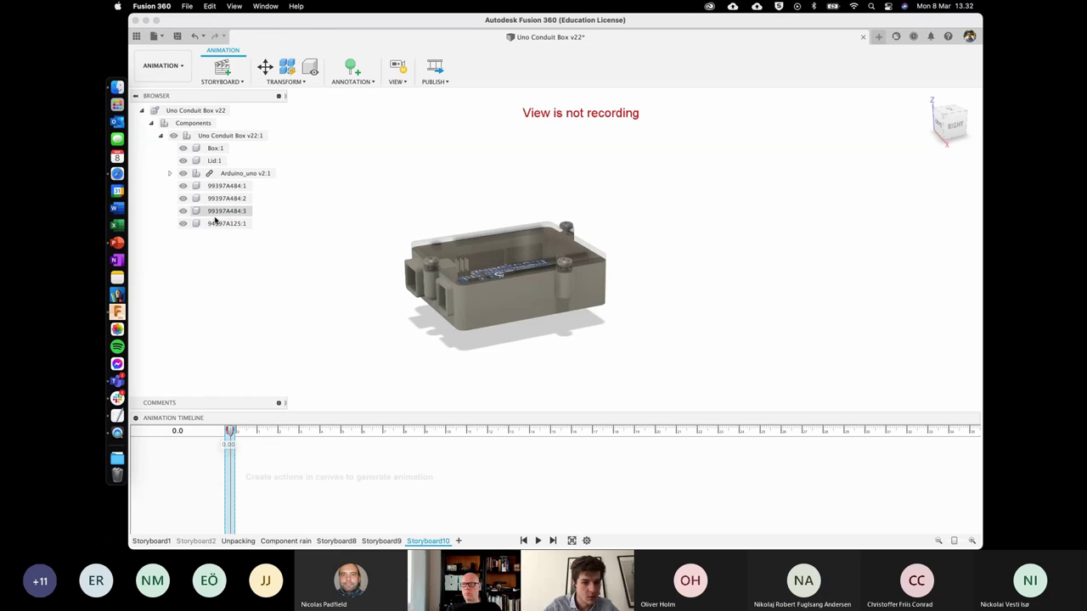
{"action": "left_click", "coordinate": [200, 186], "text": "shift"}
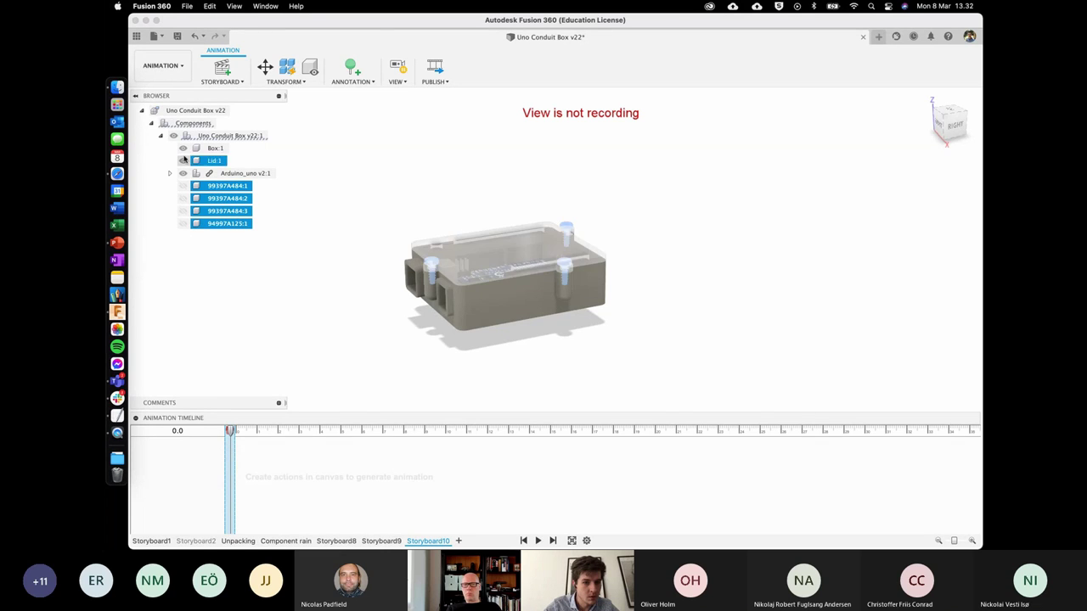
{"action": "left_click", "coordinate": [183, 160]}
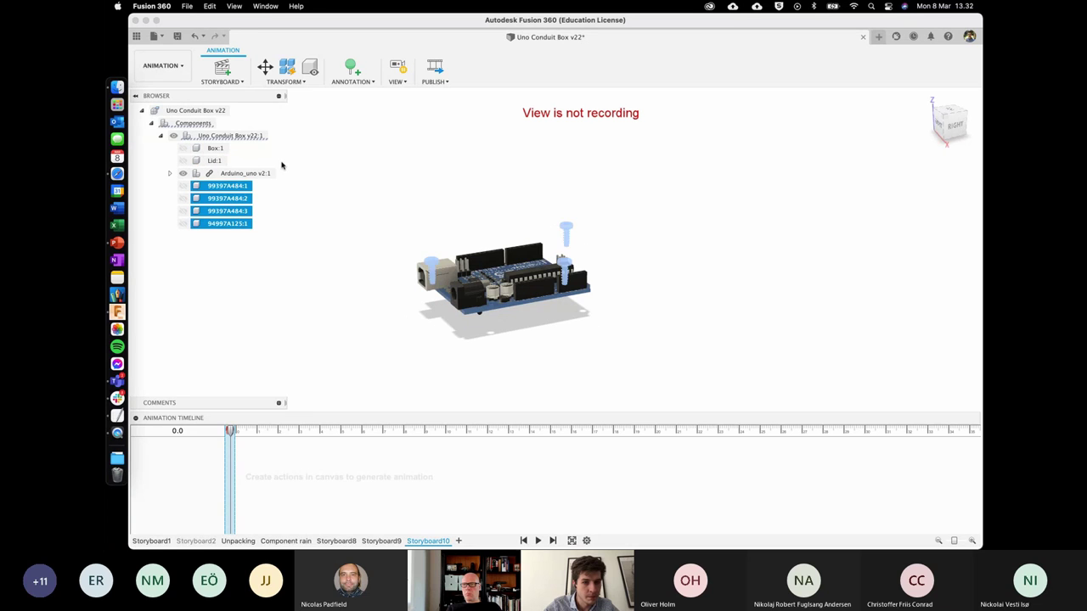
{"action": "left_click", "coordinate": [376, 192]}
Lift components 47uf CAP Dcase:1 through RESET BUTTON:1 by 100 mm and hide them.
{"action": "key", "text": "m"}
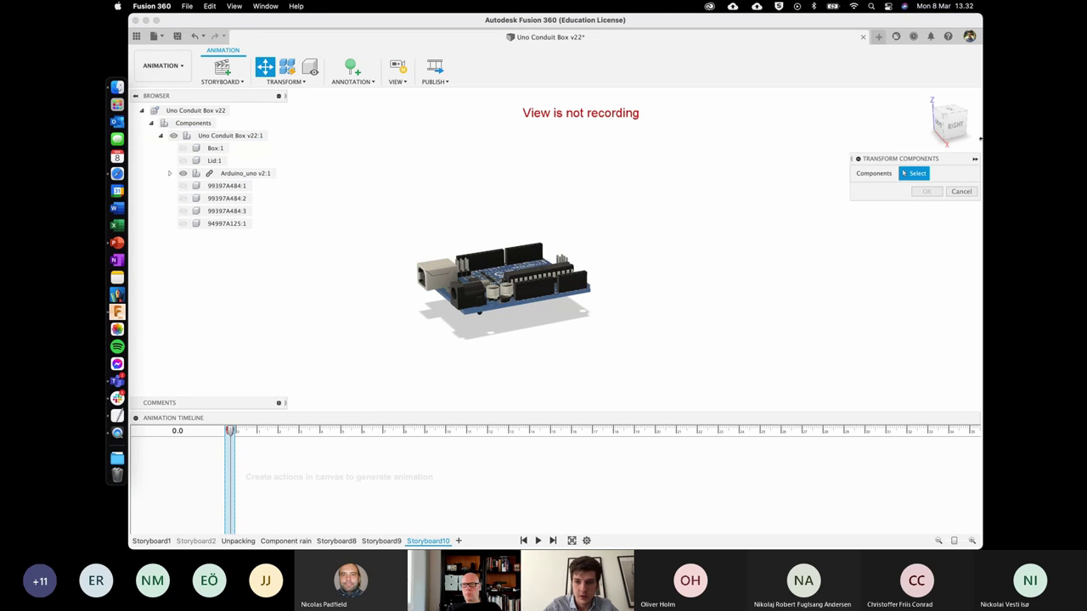
{"action": "left_click", "coordinate": [956, 126]}
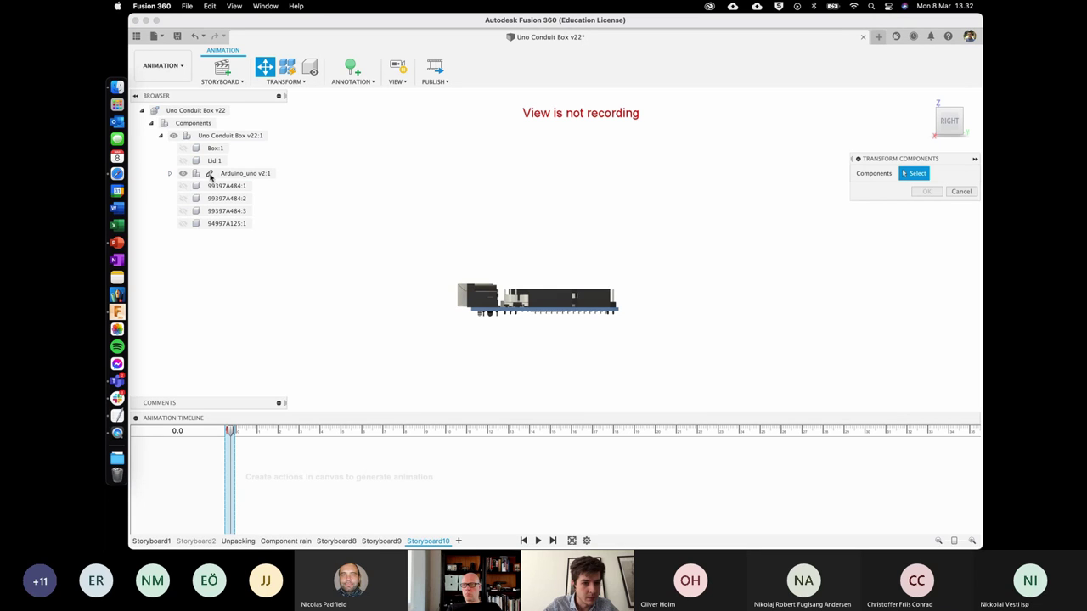
{"action": "left_click", "coordinate": [210, 176]}
{"action": "left_click", "coordinate": [242, 136]}
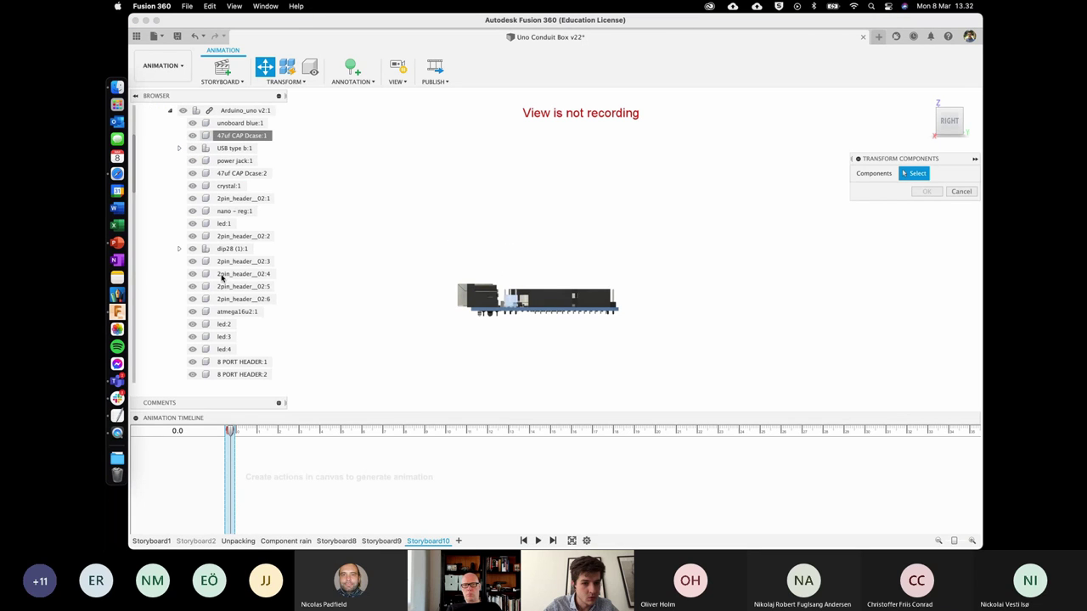
{"action": "scroll", "coordinate": [223, 277], "scroll_direction": "down", "scroll_amount": 5}
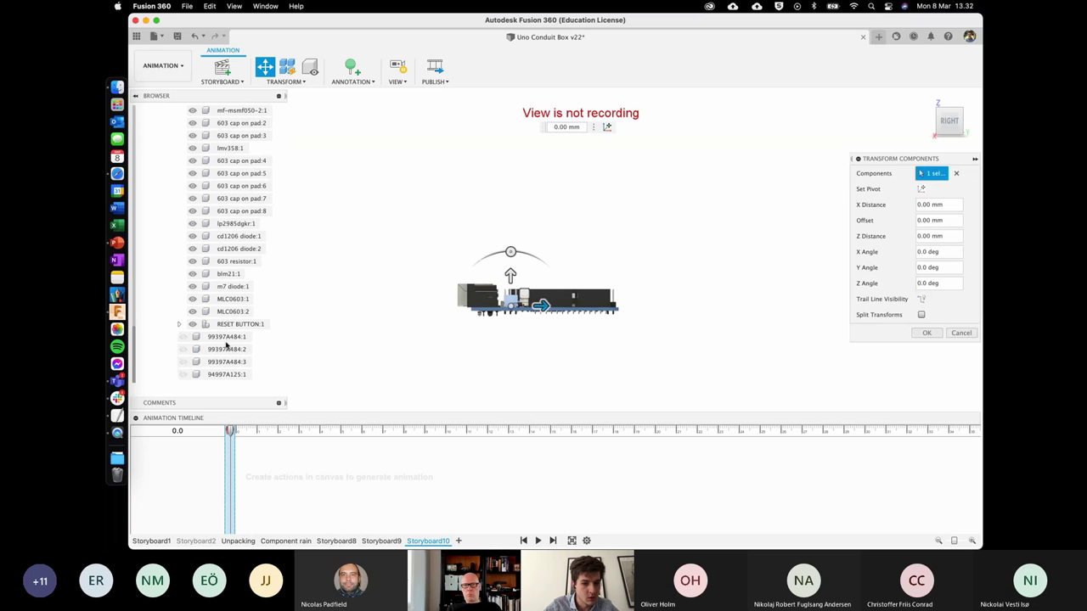
{"action": "left_click", "coordinate": [241, 323], "text": "shift"}
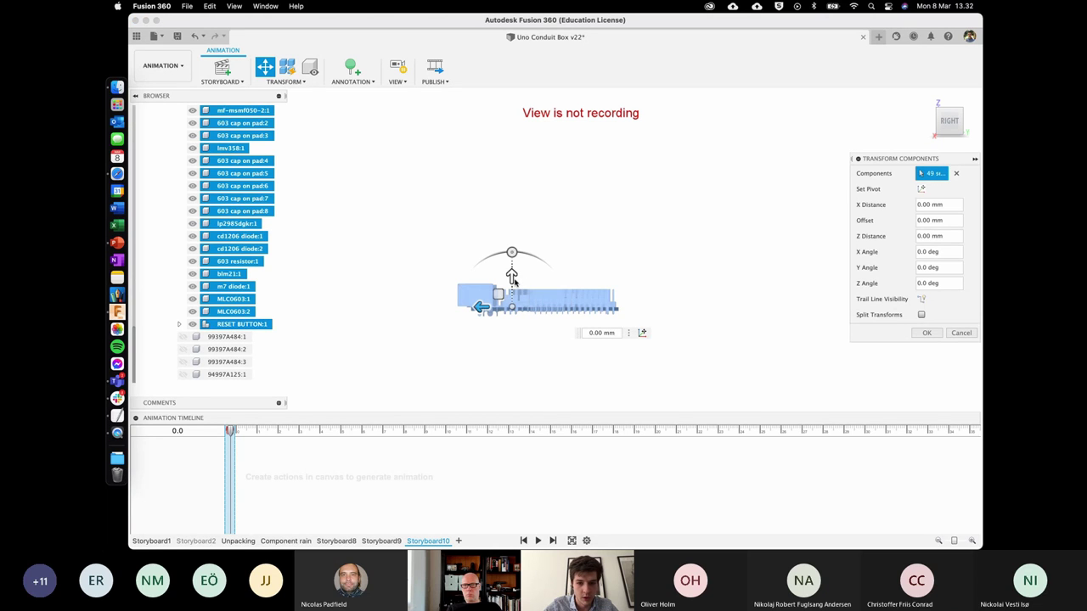
{"action": "type", "text": "100"}
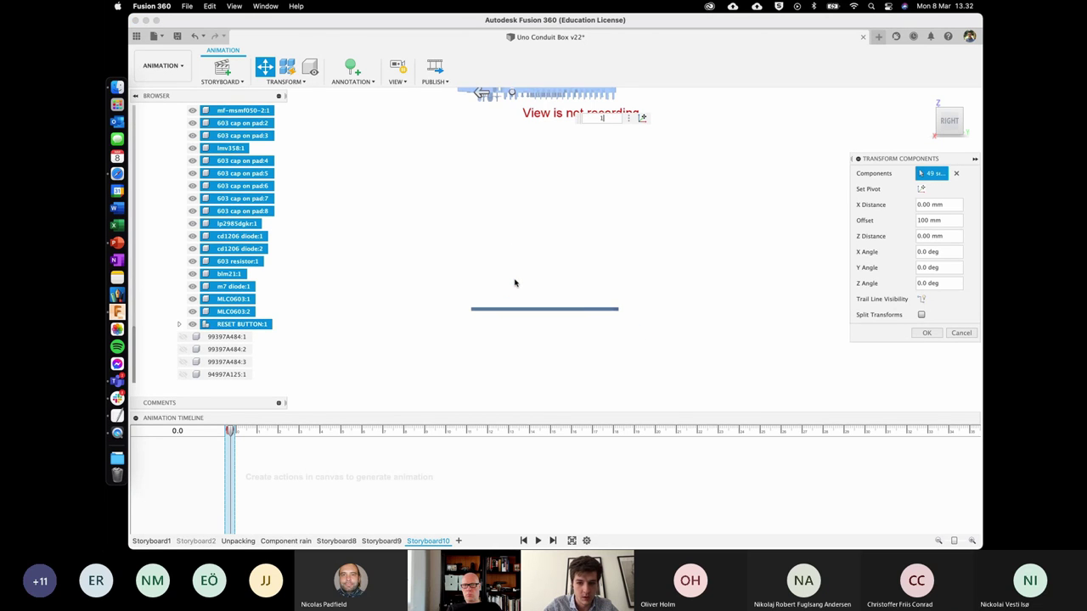
{"action": "key", "text": "Return"}
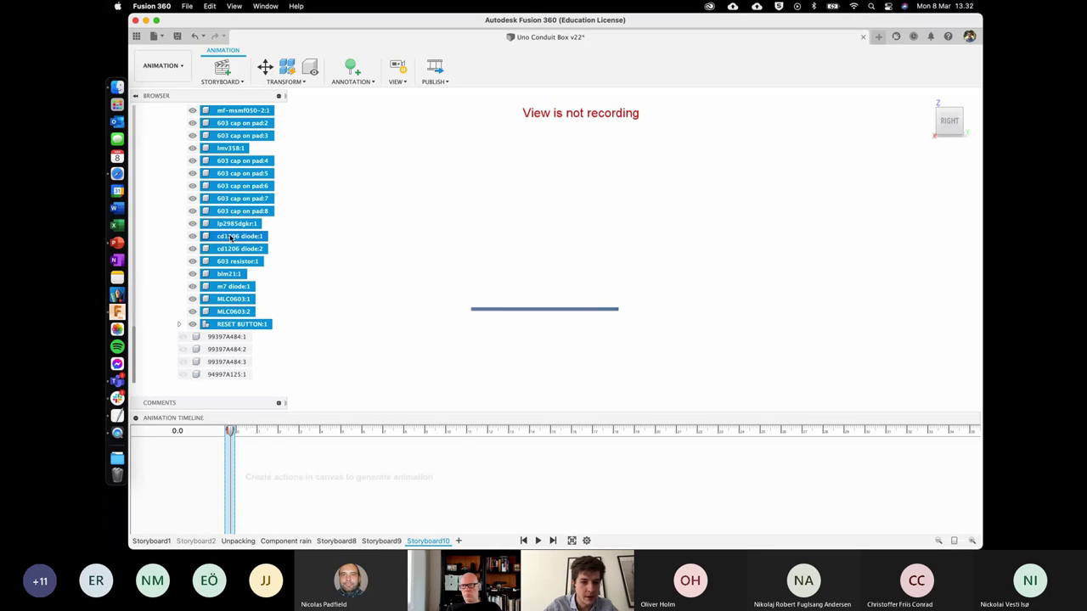
{"action": "left_click", "coordinate": [311, 69]}
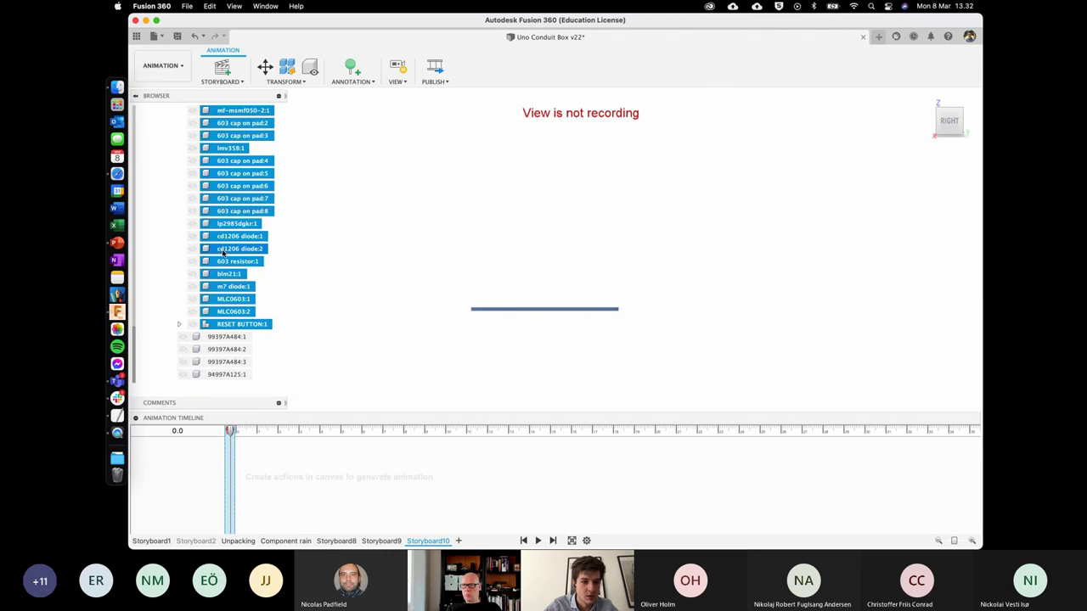
At the 1.0 mark, make components mf-msmf050-2:1 through RESET BUTTON:1 visible again.
{"action": "scroll", "coordinate": [222, 252], "scroll_direction": "up", "scroll_amount": 10}
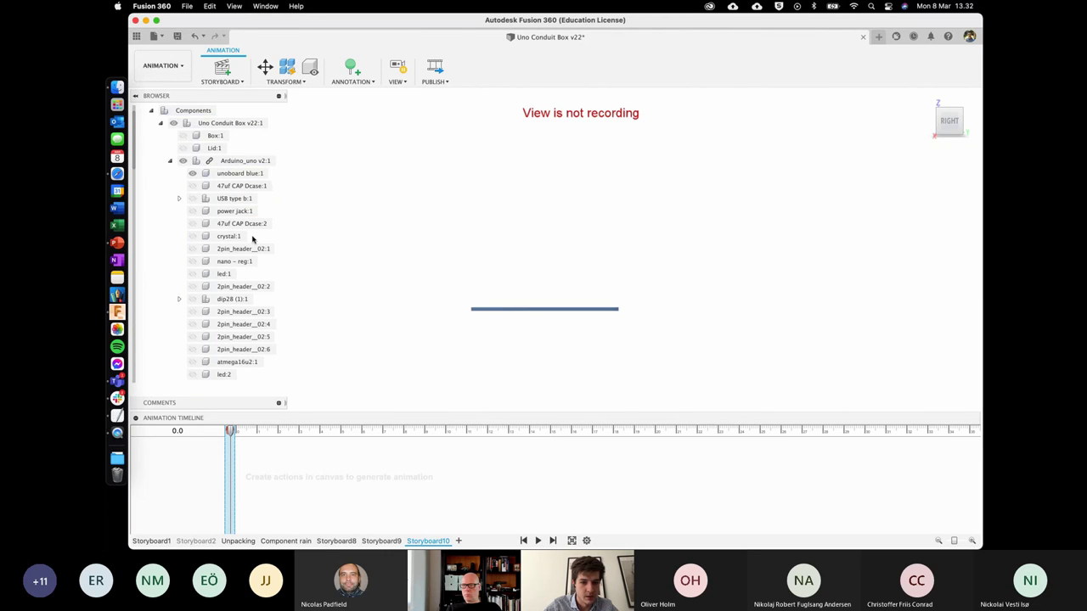
{"action": "left_click_drag", "start_coordinate": [235, 433], "coordinate": [258, 433]}
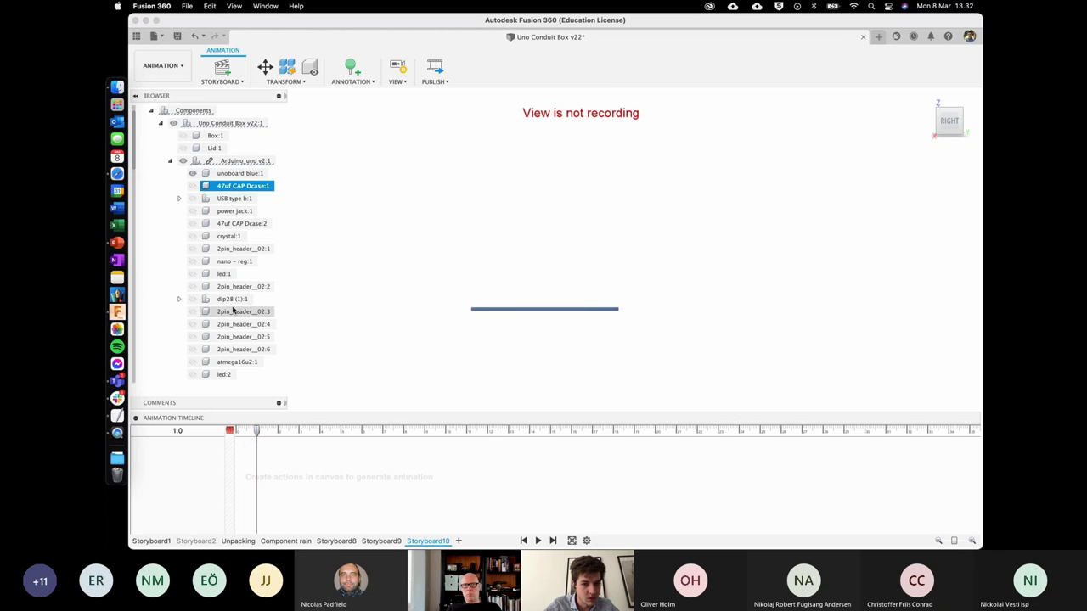
{"action": "scroll", "coordinate": [230, 309], "scroll_direction": "down", "scroll_amount": 10}
{"action": "scroll", "coordinate": [232, 311], "scroll_direction": "down", "scroll_amount": 5}
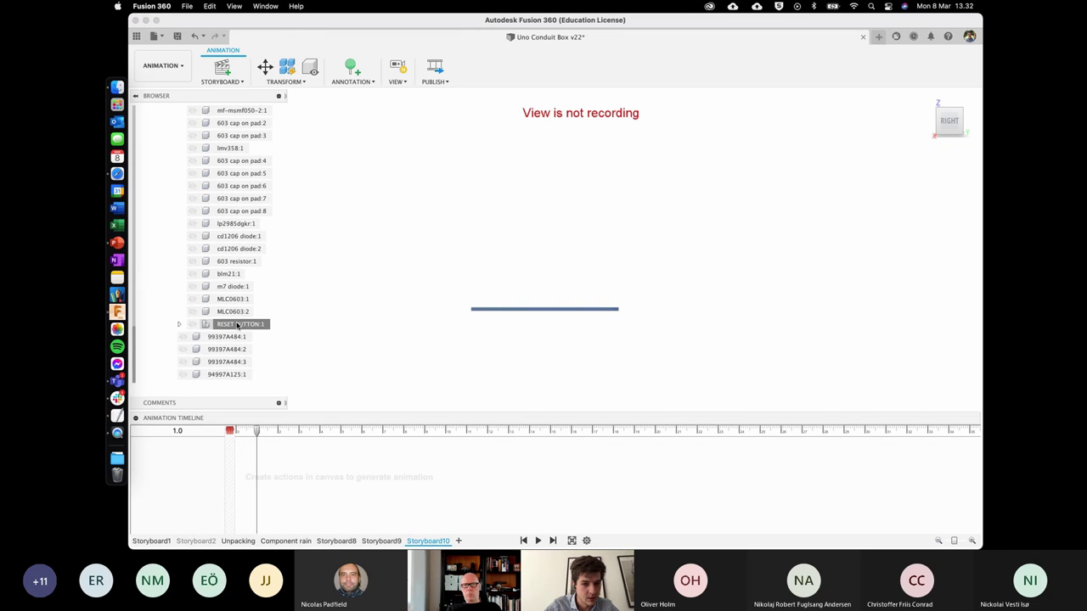
{"action": "left_click", "coordinate": [242, 323], "text": "shift"}
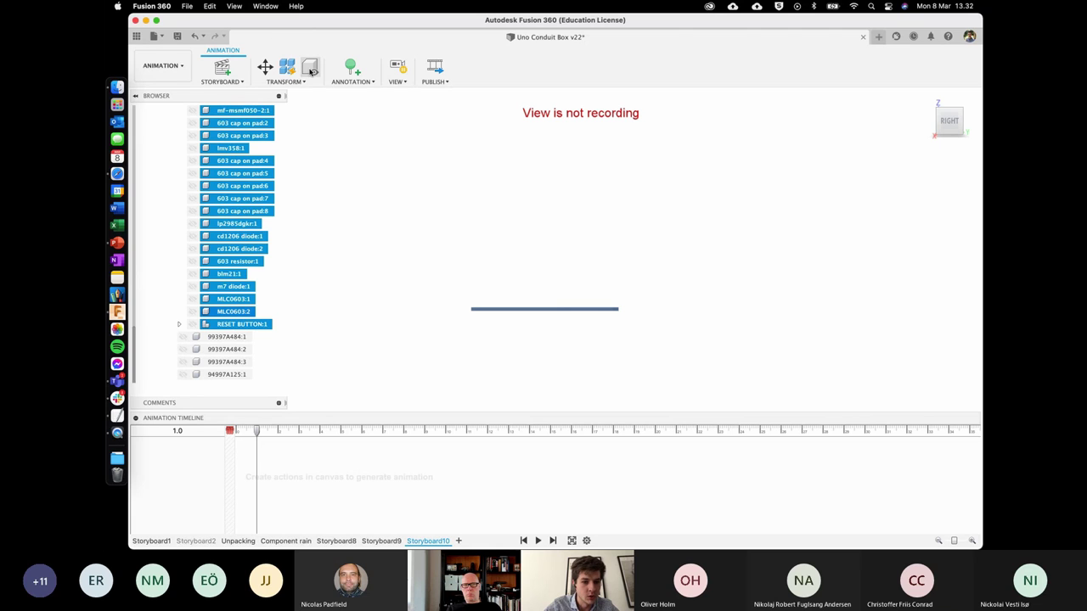
{"action": "left_click", "coordinate": [311, 82]}
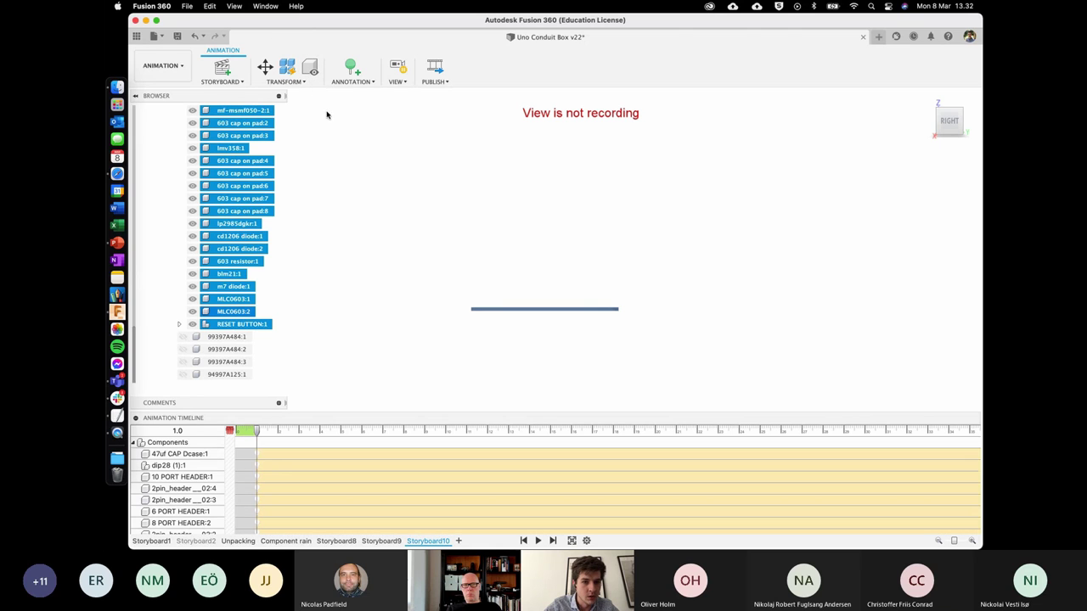
Auto-explode the selected components one level to add their move-down actions.
{"action": "left_click", "coordinate": [286, 82]}
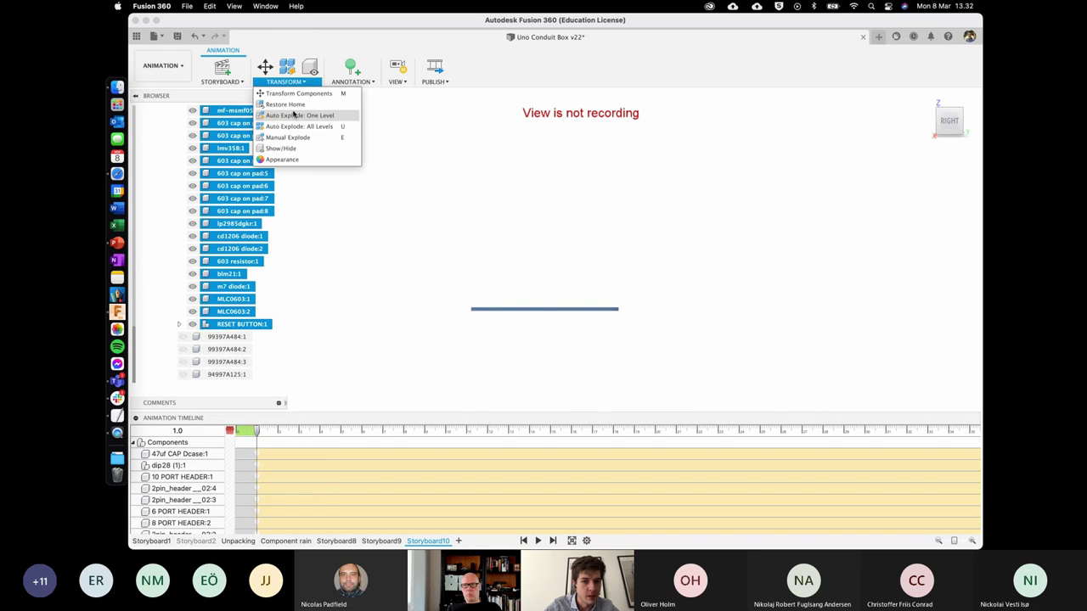
{"action": "left_click", "coordinate": [294, 113]}
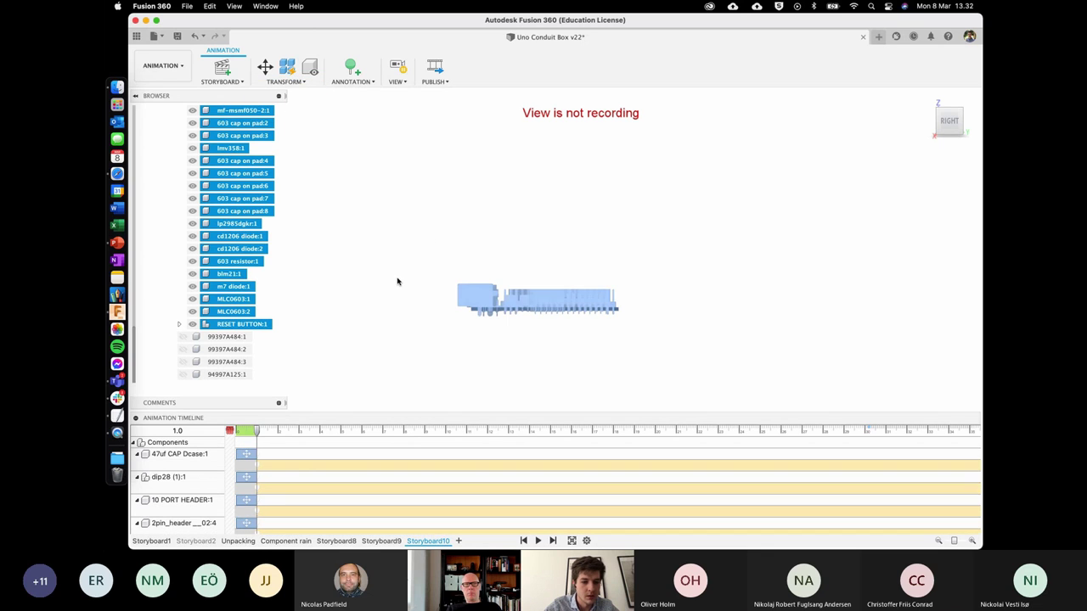
{"action": "left_click", "coordinate": [349, 337]}
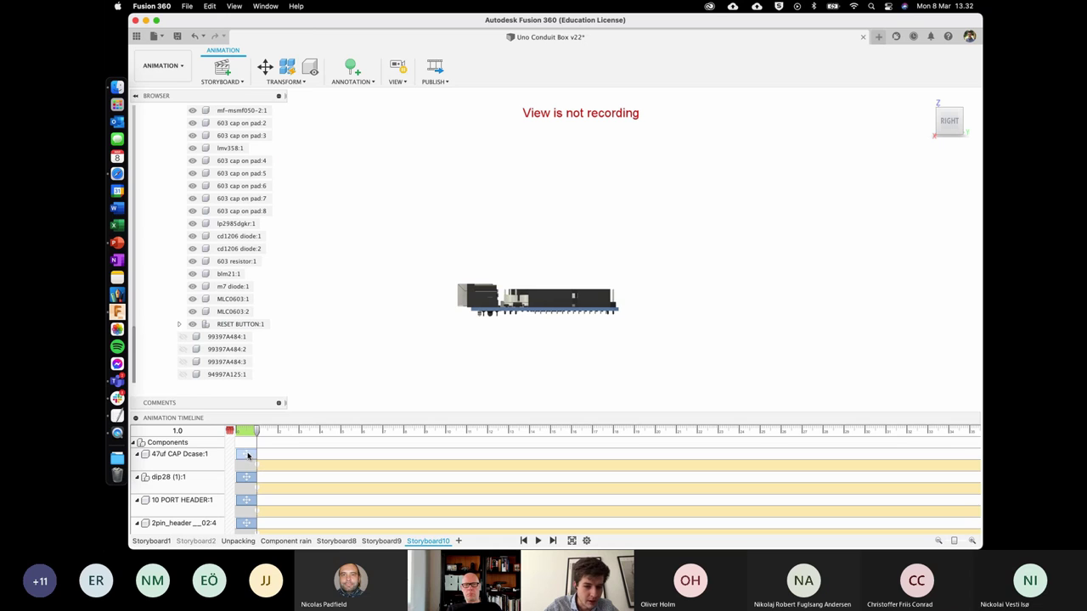
Delay the dip28 move to start around 1 s, then select the 10 PORT HEADER action.
{"action": "left_click_drag", "start_coordinate": [247, 474], "coordinate": [271, 533]}
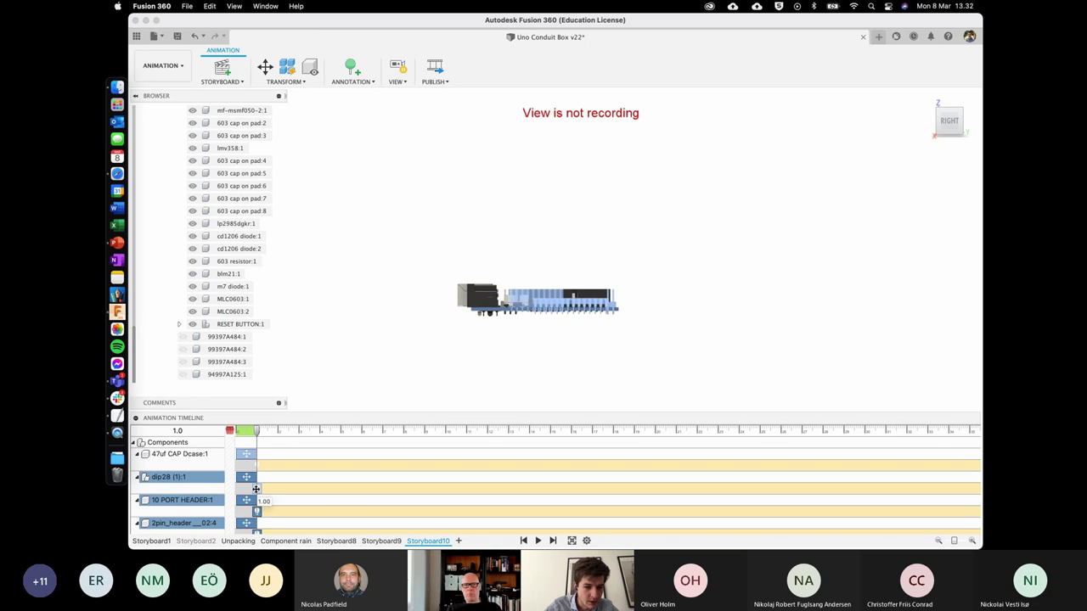
{"action": "left_click", "coordinate": [246, 477]}
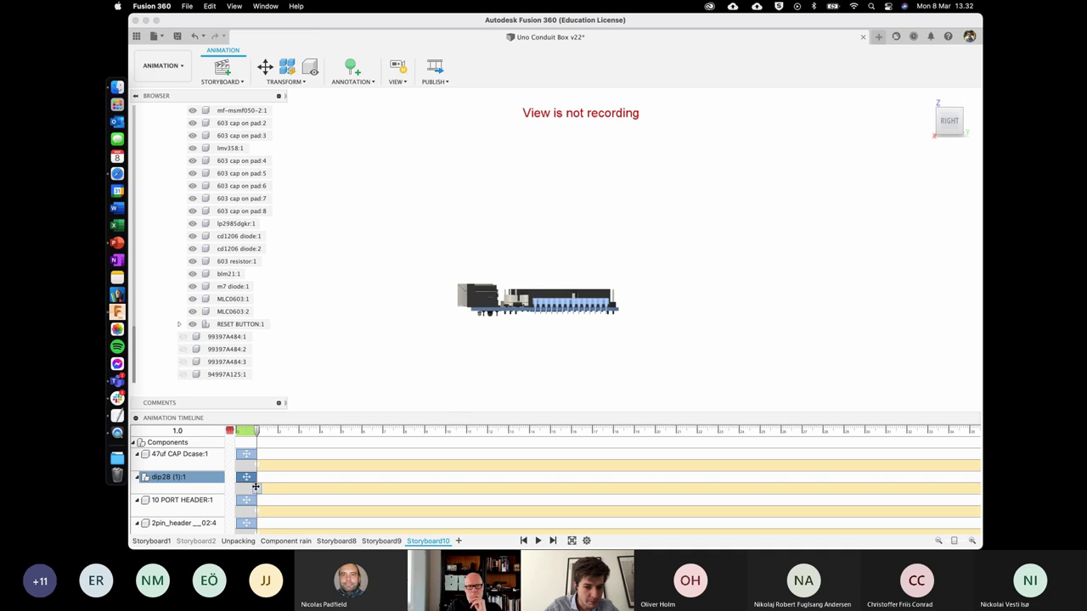
{"action": "mouse_move", "coordinate": [250, 479]}
{"action": "left_mouse_down"}
{"action": "mouse_move", "coordinate": [270, 477]}
{"action": "mouse_move", "coordinate": [289, 501]}
{"action": "left_mouse_up"}
{"action": "left_click", "coordinate": [253, 506]}
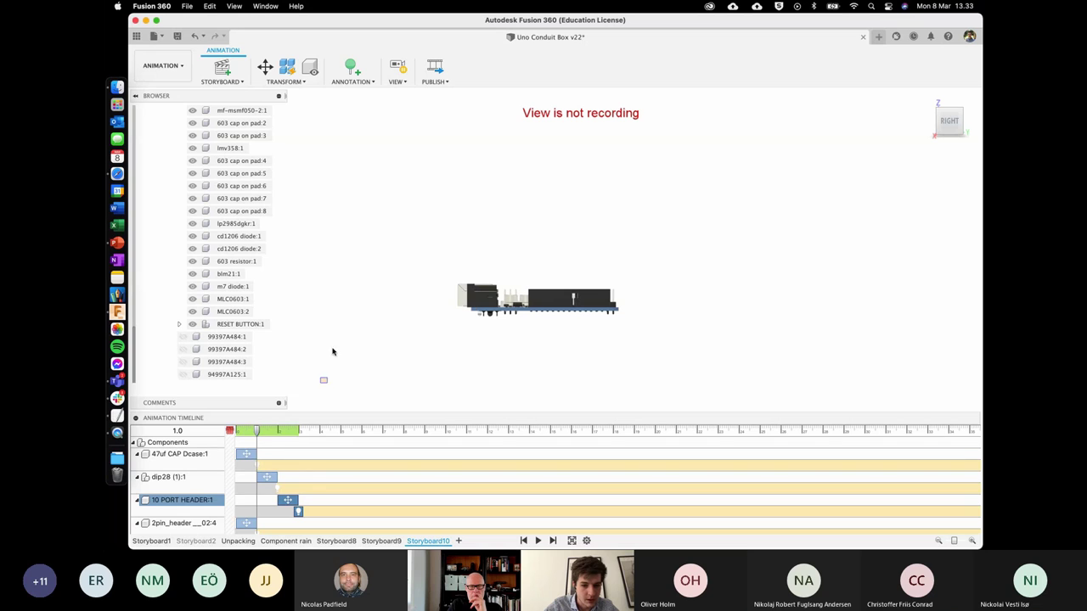
Retime the dip28 action to start at about 1.23 s.
{"action": "key", "text": "F6"}
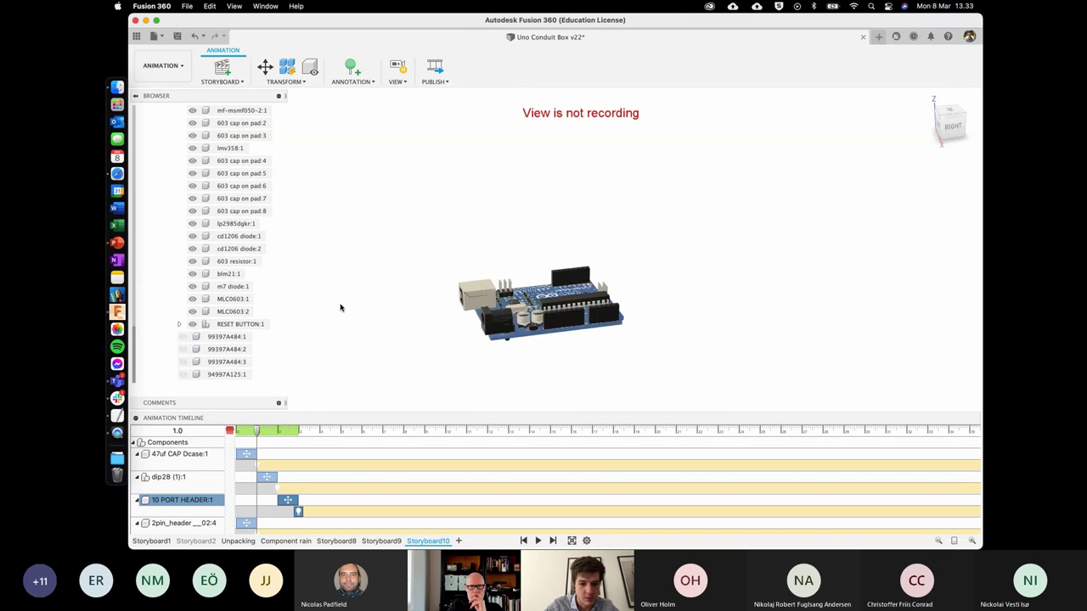
{"action": "mouse_move", "coordinate": [274, 487]}
{"action": "left_mouse_down"}
{"action": "mouse_move", "coordinate": [260, 487]}
{"action": "mouse_move", "coordinate": [258, 463]}
{"action": "left_mouse_up"}
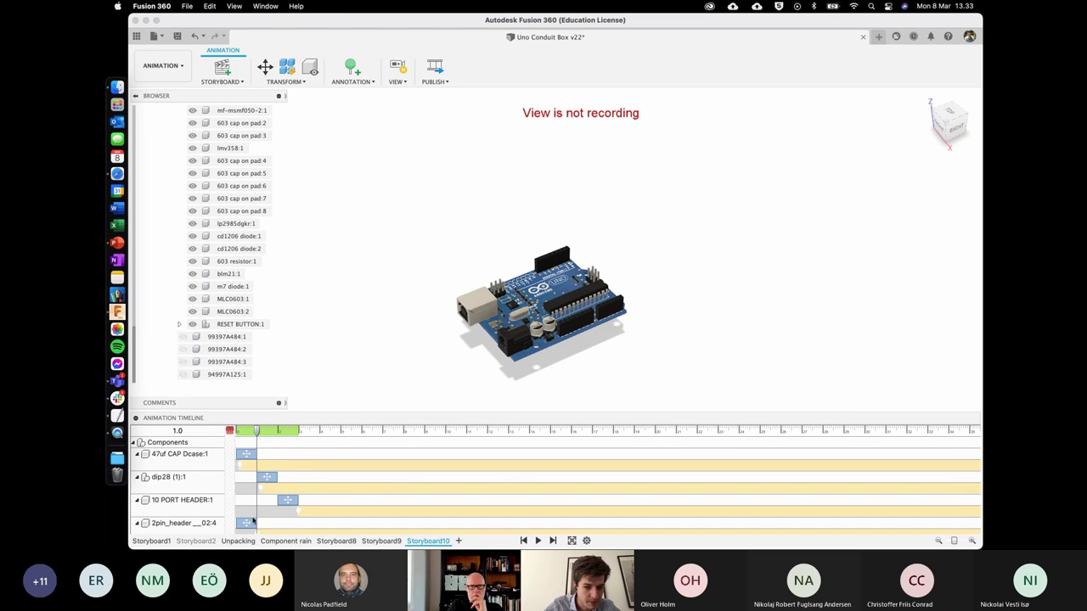
{"action": "scroll", "coordinate": [253, 521], "scroll_direction": "down", "scroll_amount": 3}
{"action": "scroll", "coordinate": [251, 523], "scroll_direction": "down", "scroll_amount": 3}
{"action": "scroll", "coordinate": [250, 525], "scroll_direction": "down", "scroll_amount": 3}
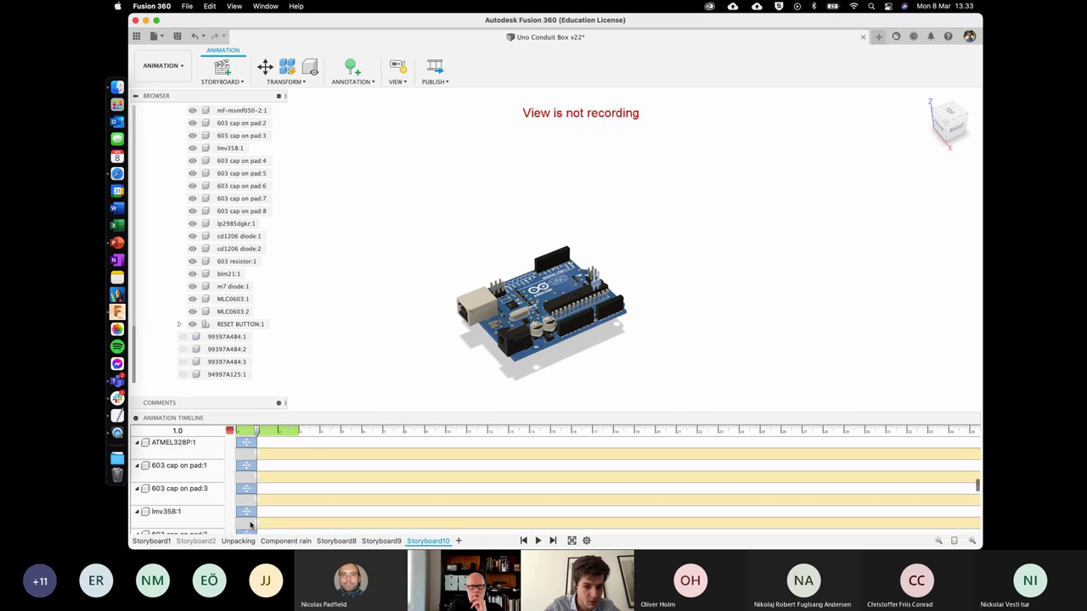
{"action": "scroll", "coordinate": [250, 525], "scroll_direction": "down", "scroll_amount": 3}
Hide the selected range of component tracks at the start of the storyboard.
{"action": "left_click", "coordinate": [248, 517]}
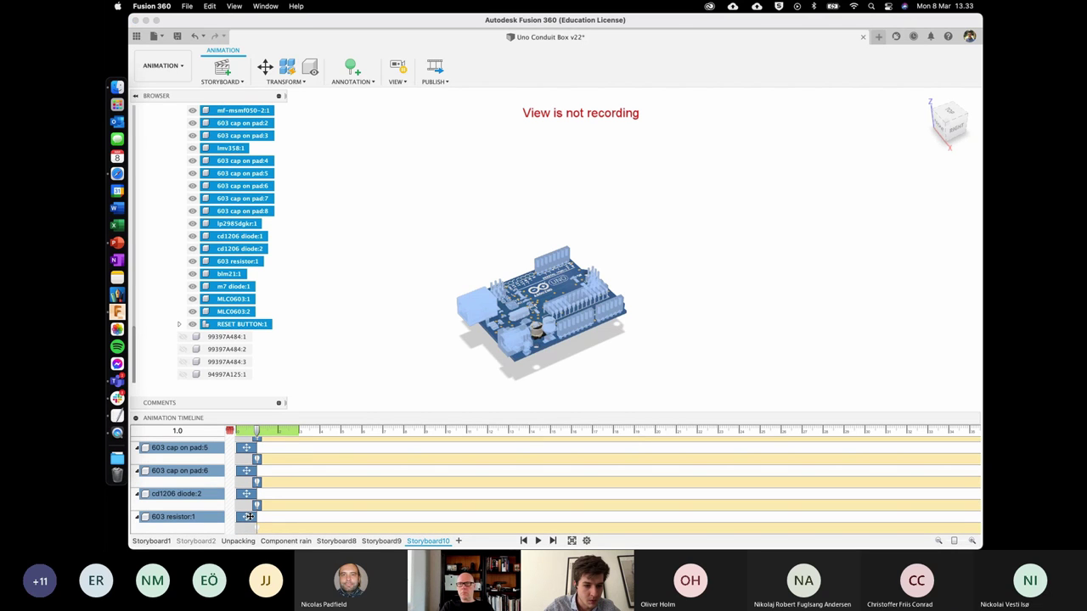
{"action": "left_click_drag", "start_coordinate": [249, 516], "coordinate": [264, 493]}
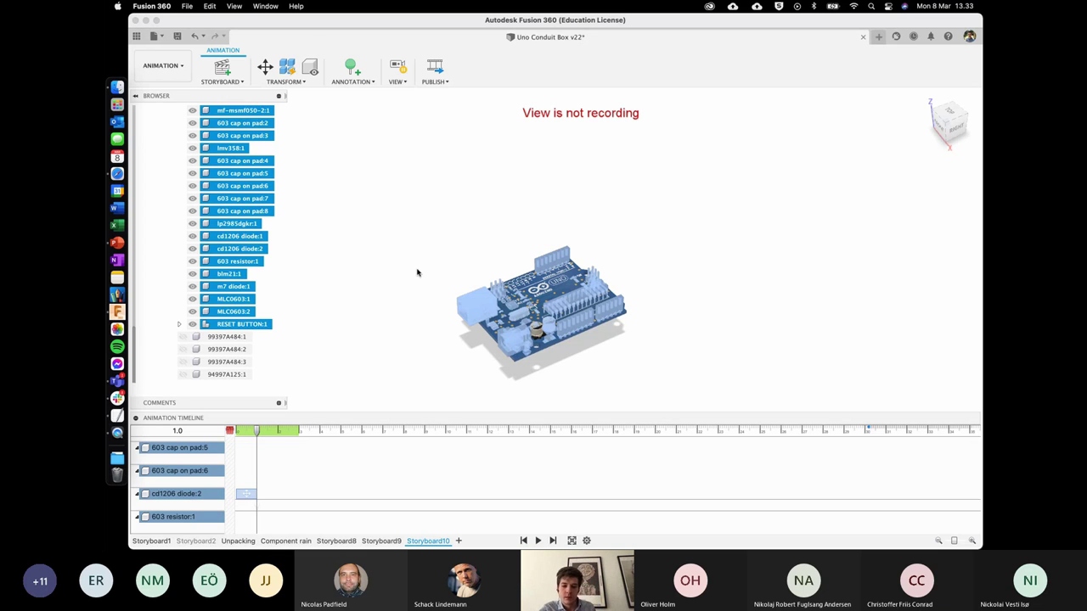
{"action": "key", "text": "v"}
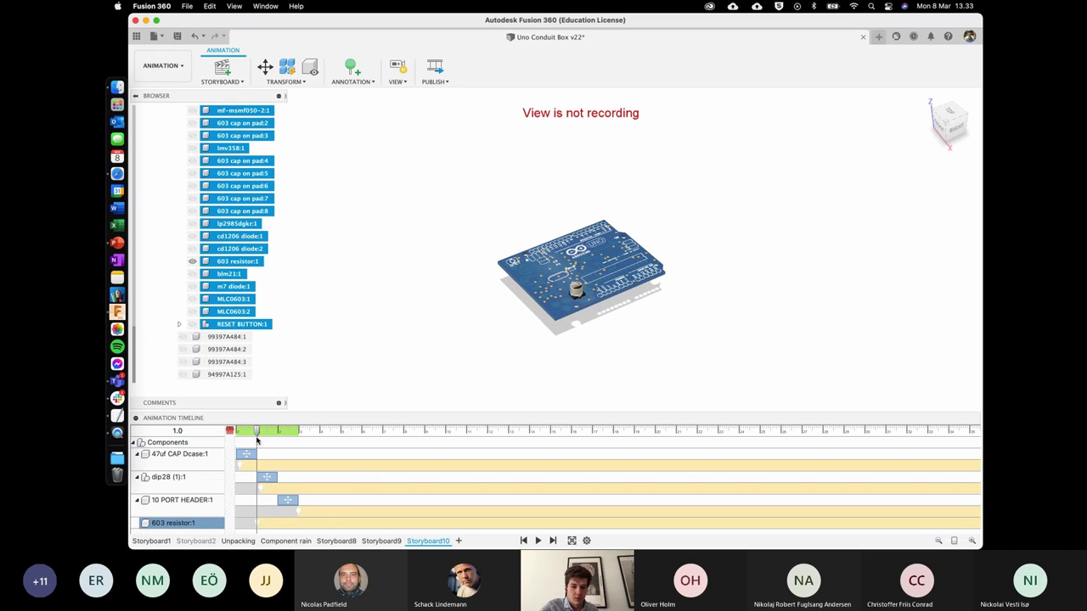
Play the animation from 0, stop at 1.4 s, and select the 47uf CAP Dcase:1 action.
{"action": "left_click_drag", "start_coordinate": [256, 431], "coordinate": [231, 431]}
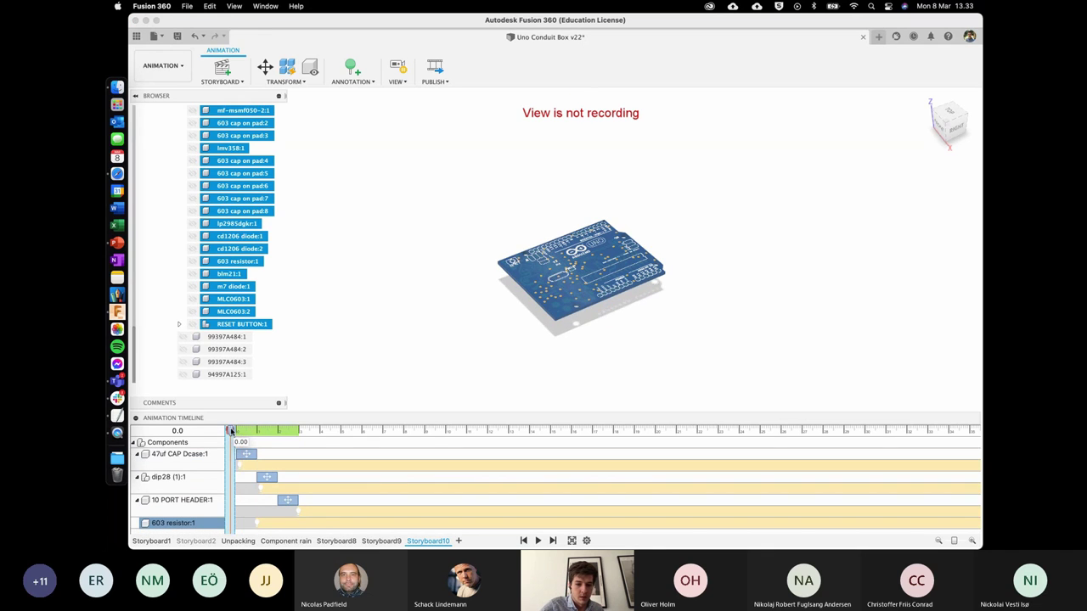
{"action": "key", "text": "space"}
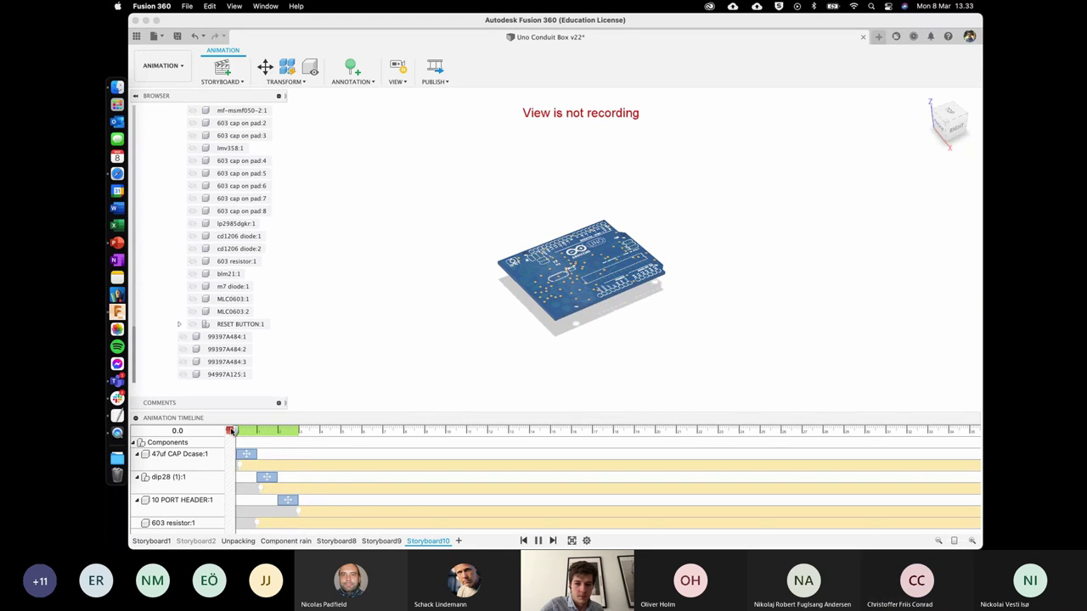
{"action": "key", "text": "space"}
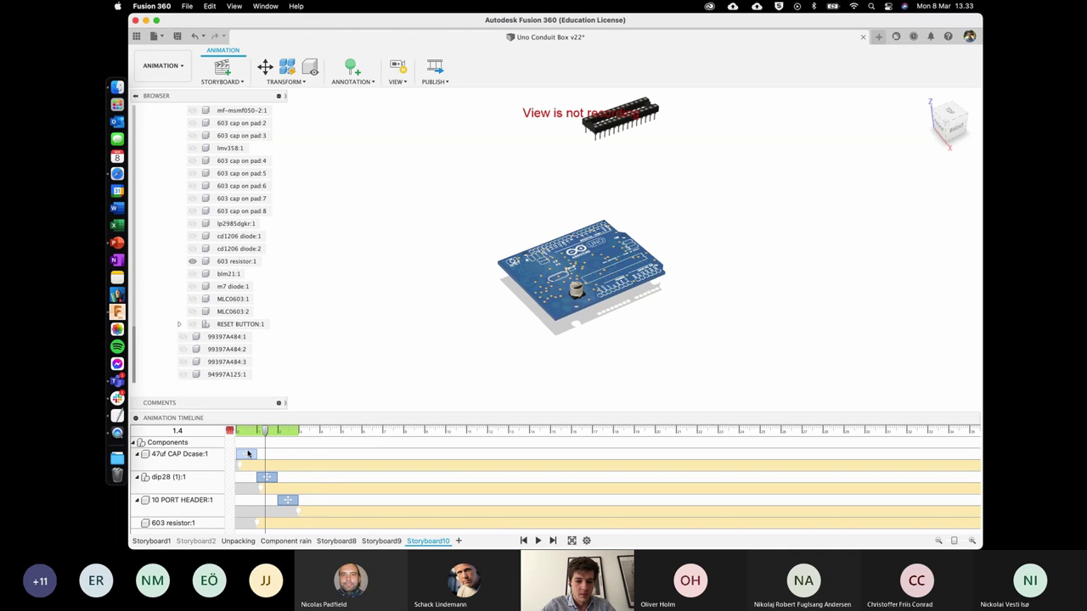
{"action": "left_click", "coordinate": [248, 454]}
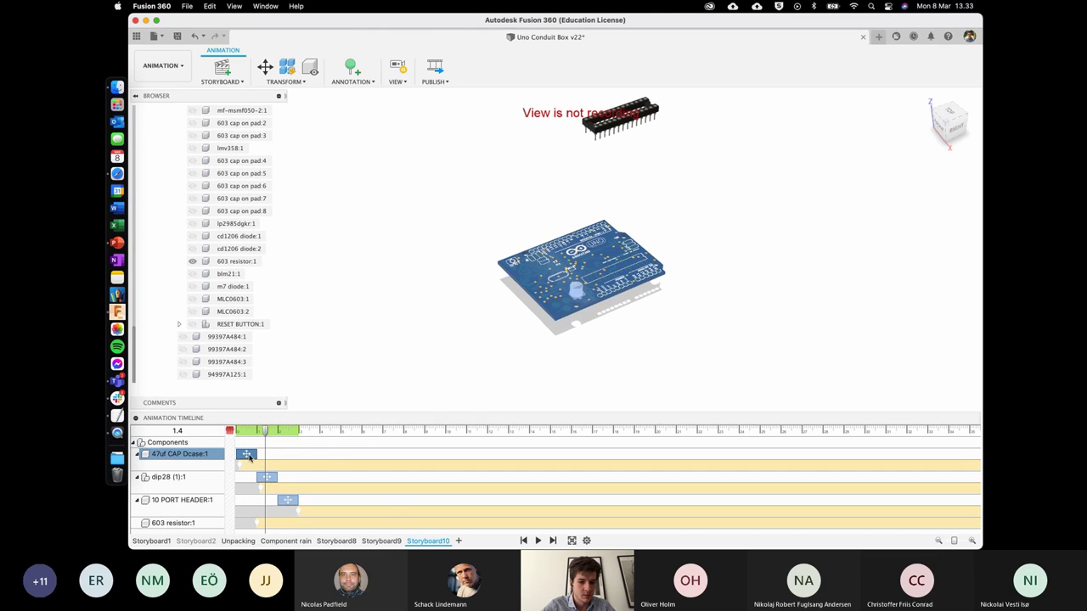
Delete Storyboard10 with confirmation, then play the Storyboard9 animation.
{"action": "right_click", "coordinate": [429, 540]}
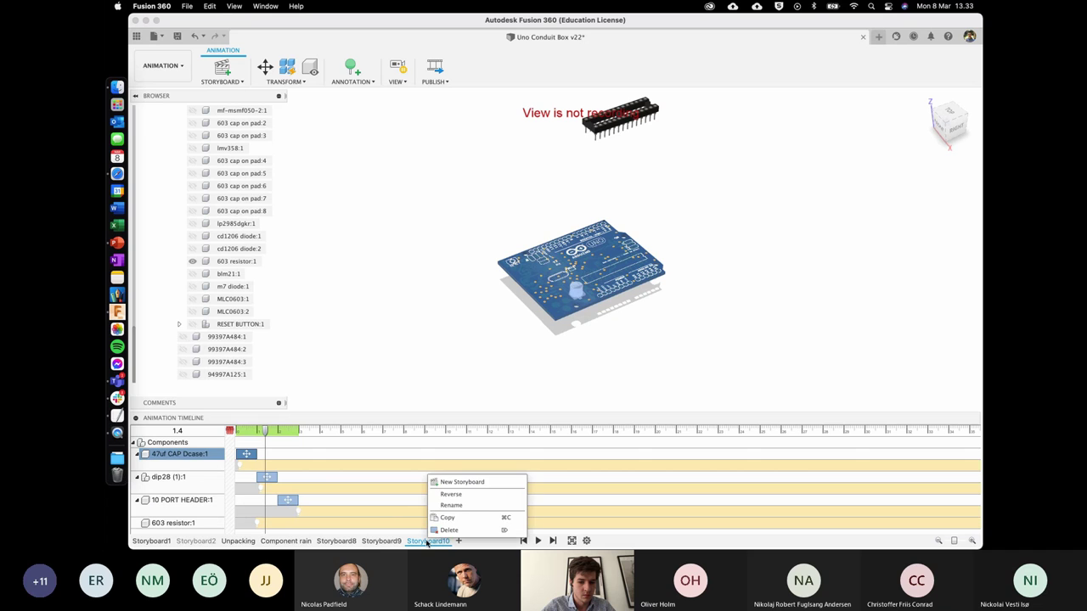
{"action": "left_click", "coordinate": [443, 532]}
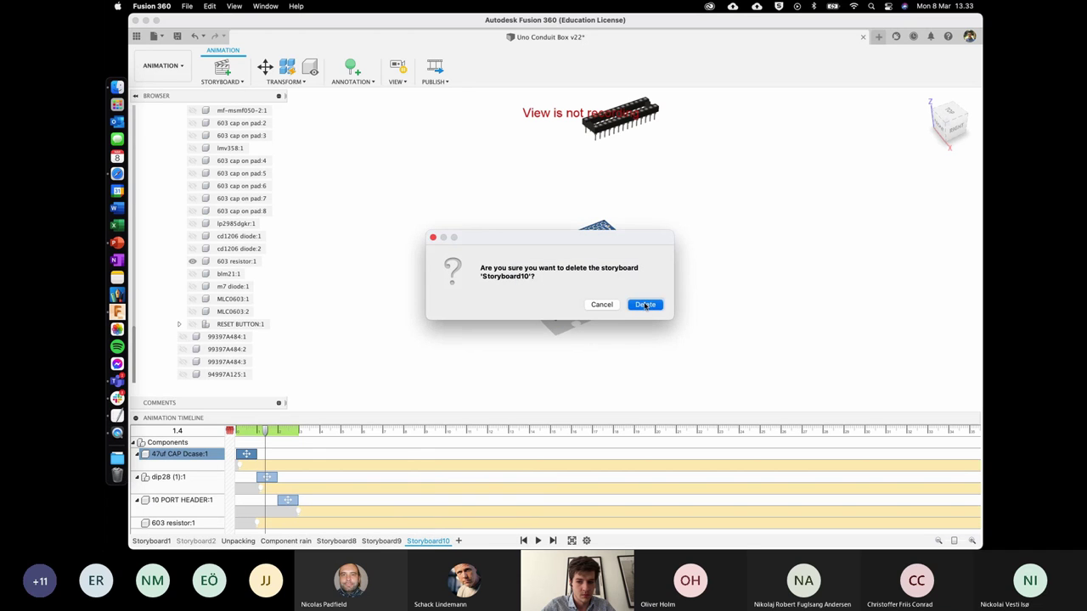
{"action": "left_click", "coordinate": [645, 304]}
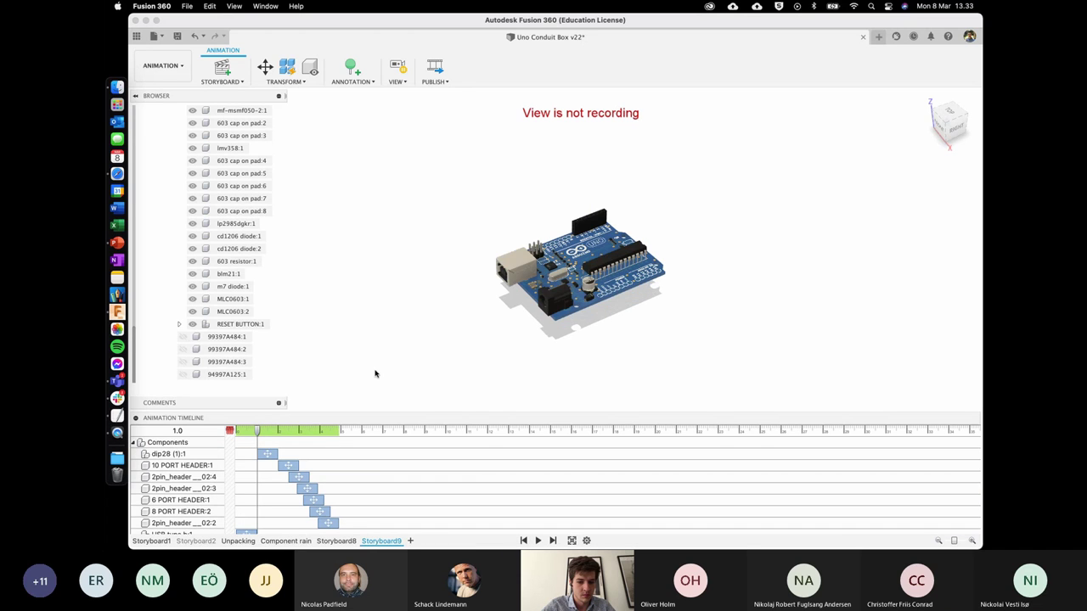
{"action": "right_click", "coordinate": [389, 542]}
{"action": "left_click", "coordinate": [399, 382]}
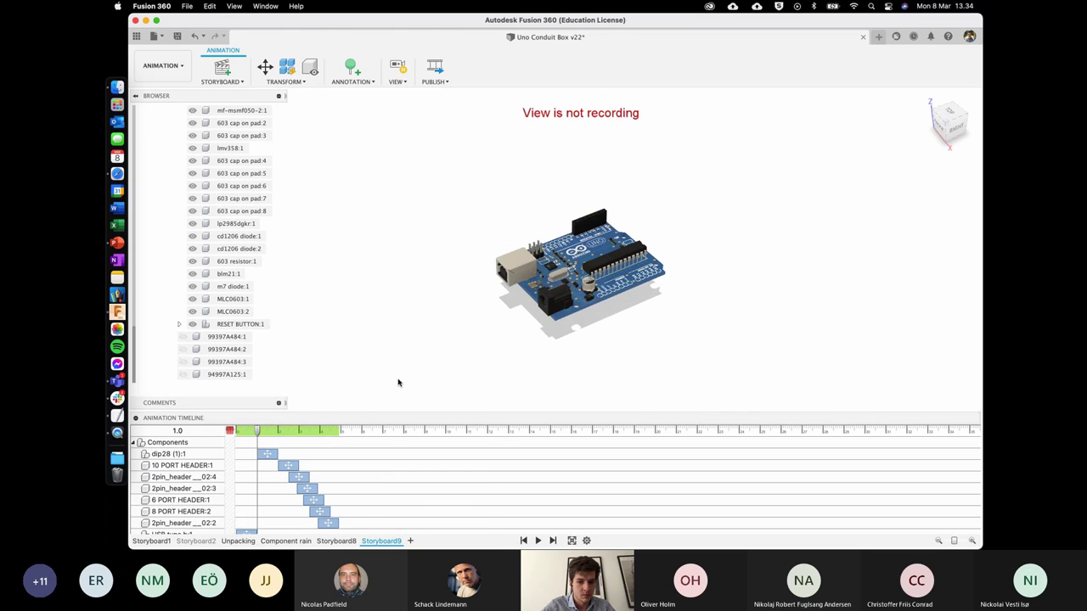